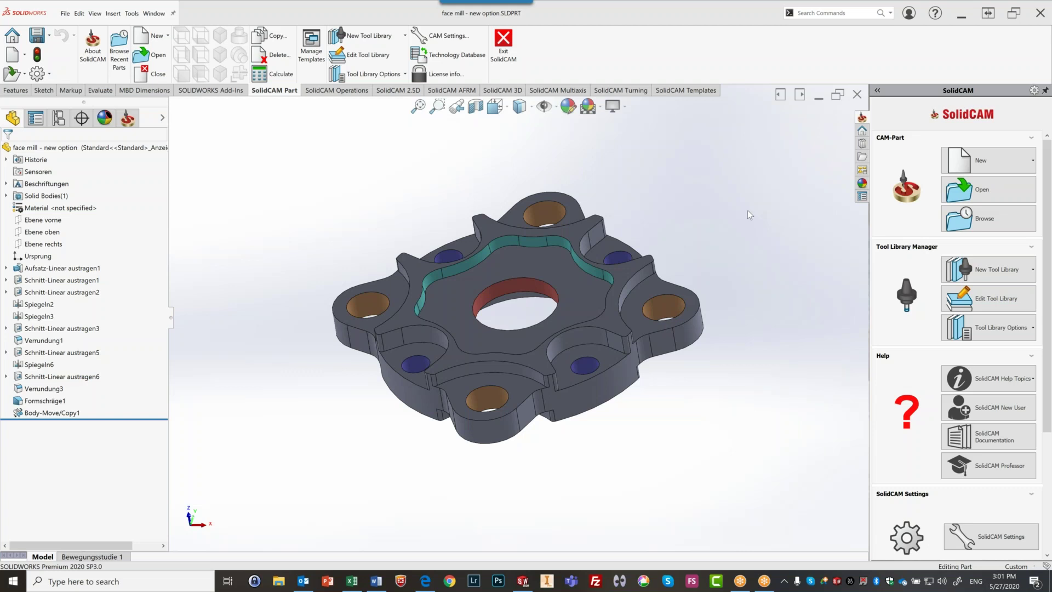
# Create a new milling CAM-Part from the face mill model and widen its Milling Part Data definition area.
pyautogui.click(153, 37)
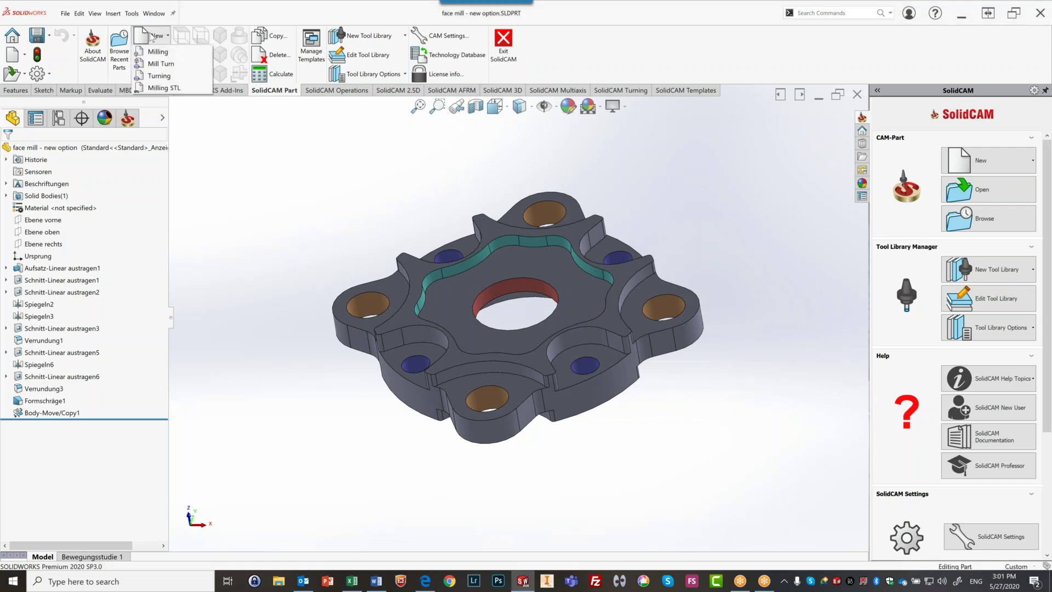
pyautogui.click(157, 52)
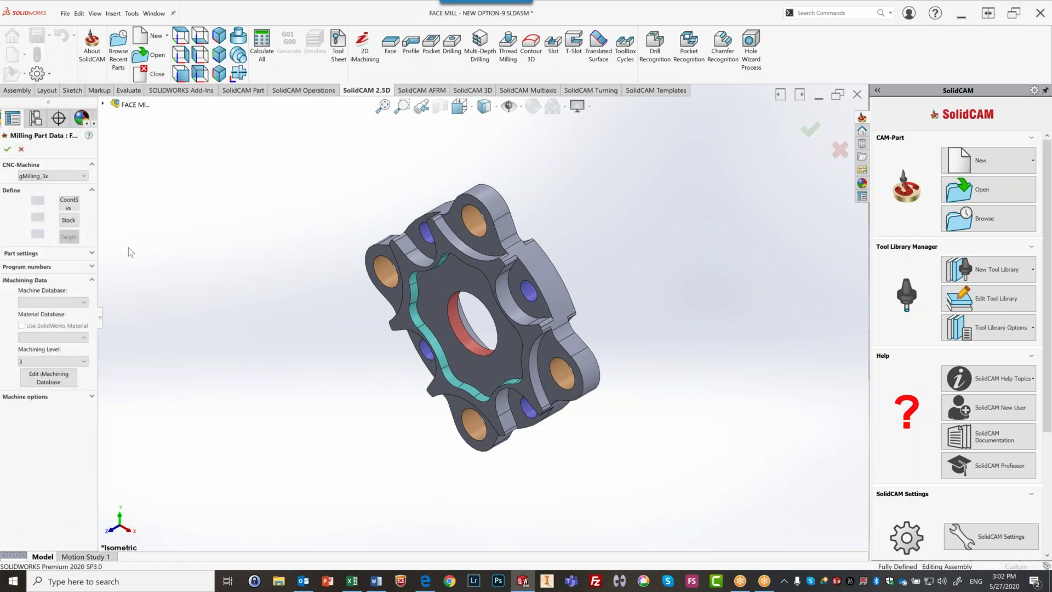
pyautogui.moveTo(111, 324); pyautogui.dragTo(156, 331)
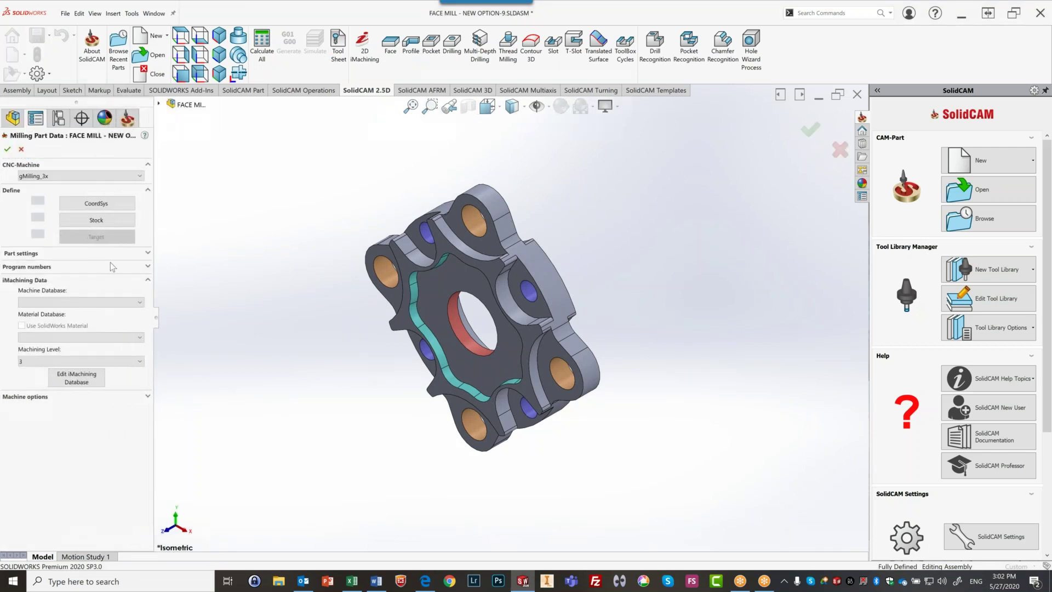
# Define the machine coordinate system from the part's large planar top face, with its origin at the top center of the model box.
pyautogui.click(100, 205)
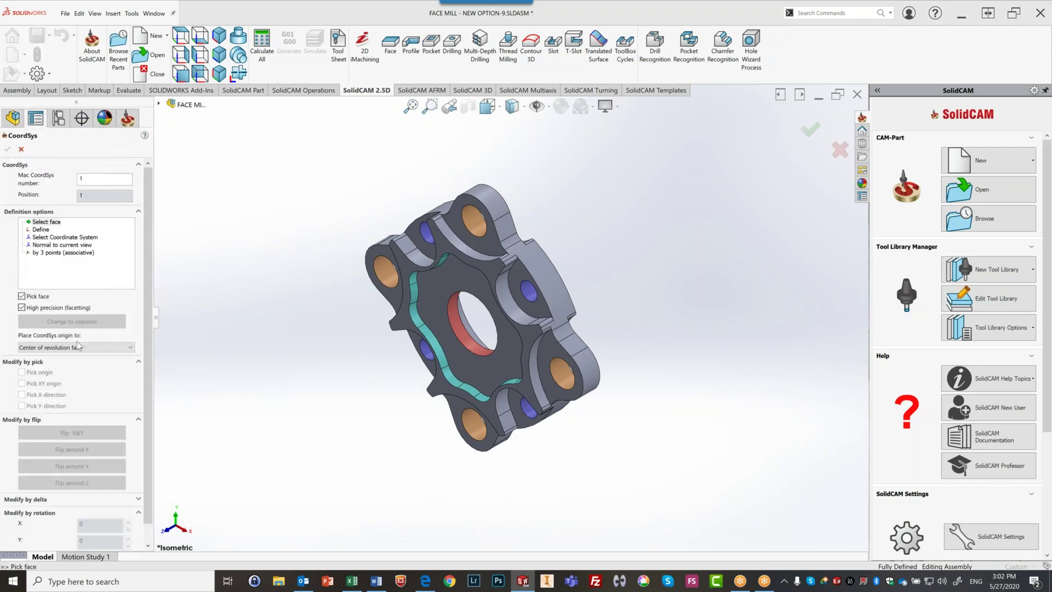
pyautogui.click(75, 347)
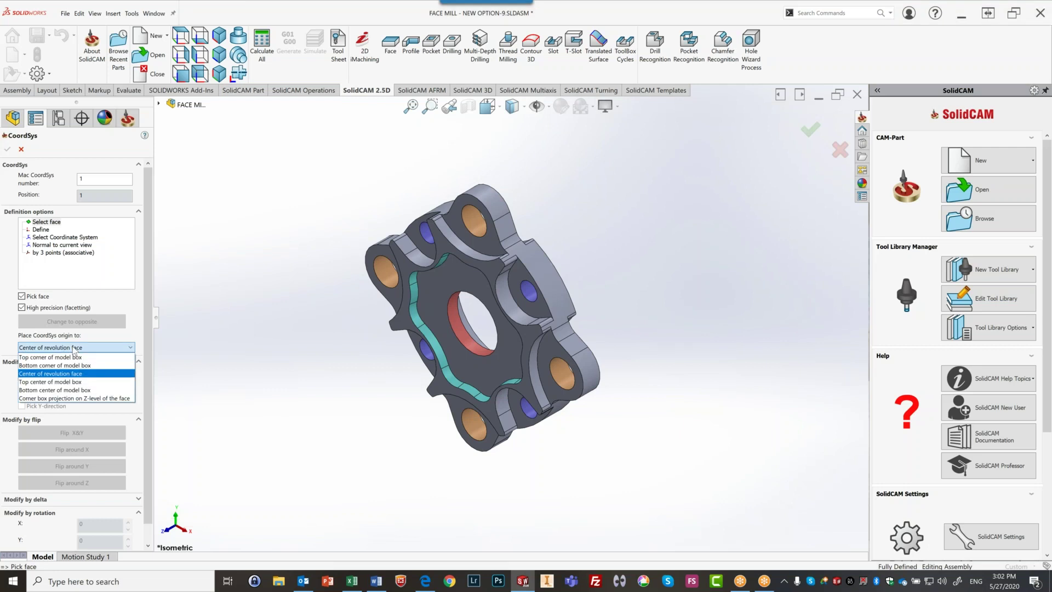
pyautogui.click(81, 382)
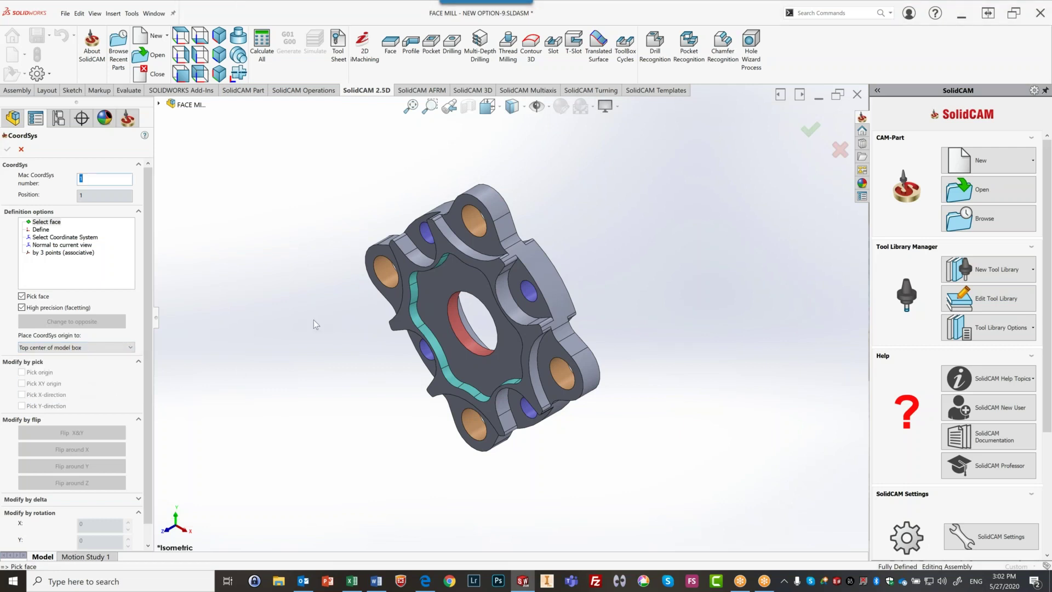
pyautogui.click(403, 268)
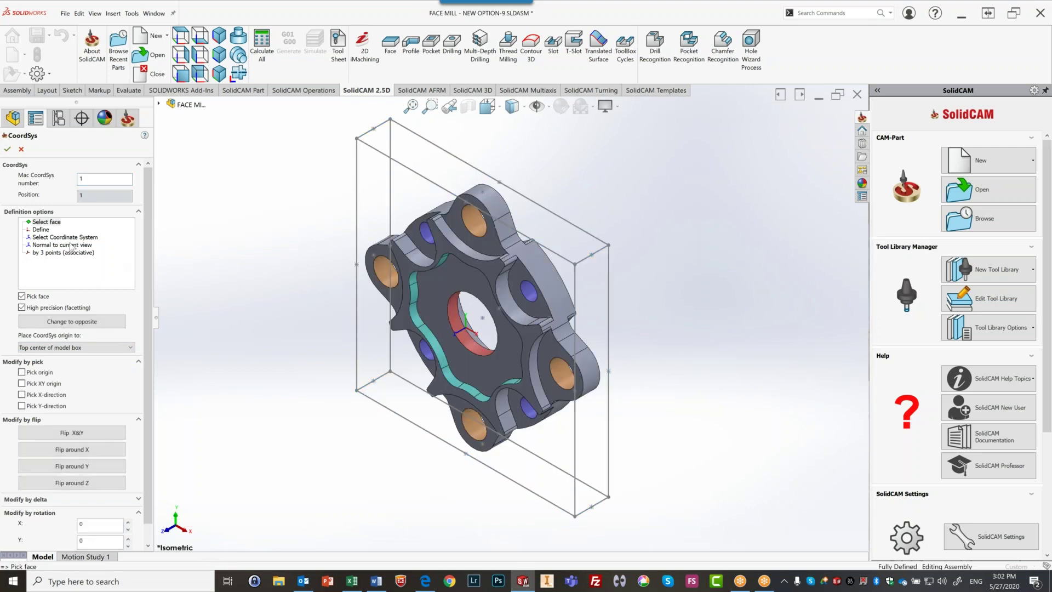
pyautogui.click(7, 149)
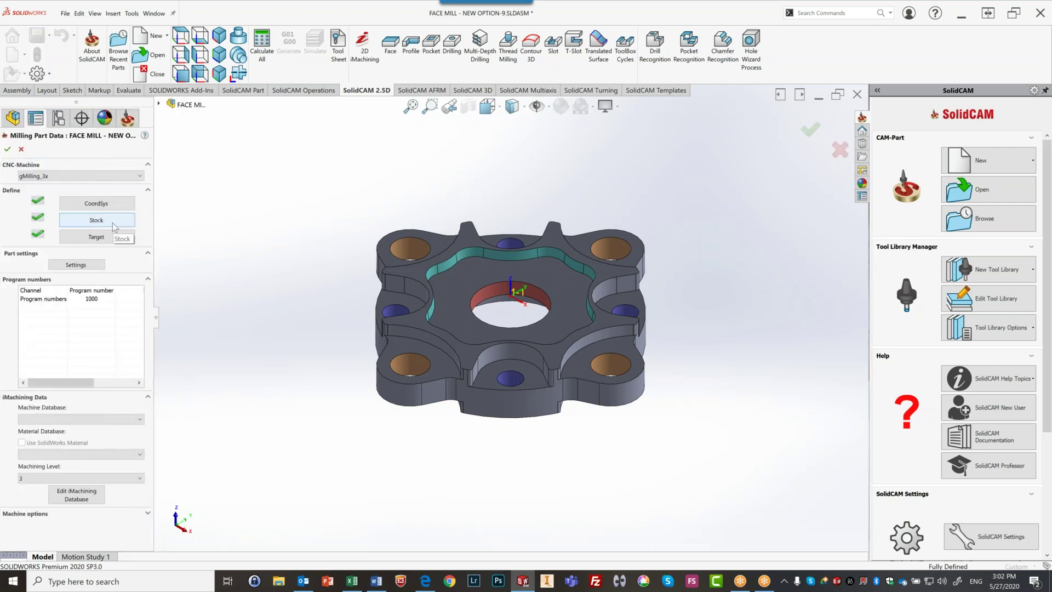
# Review the box stock definition and its expansion offsets around the model without changing them.
pyautogui.click(113, 223)
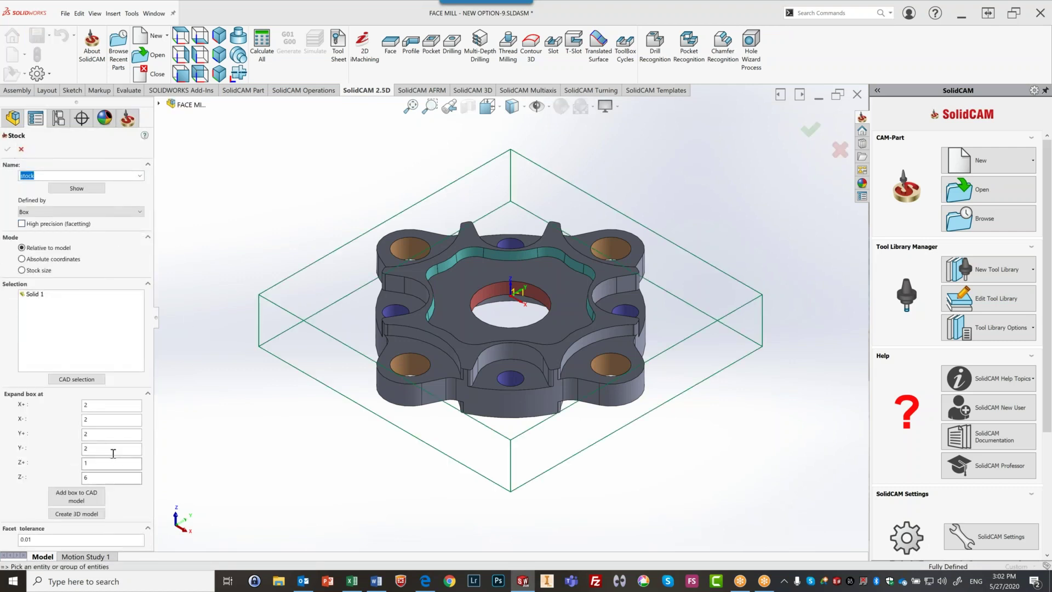
pyautogui.click(21, 150)
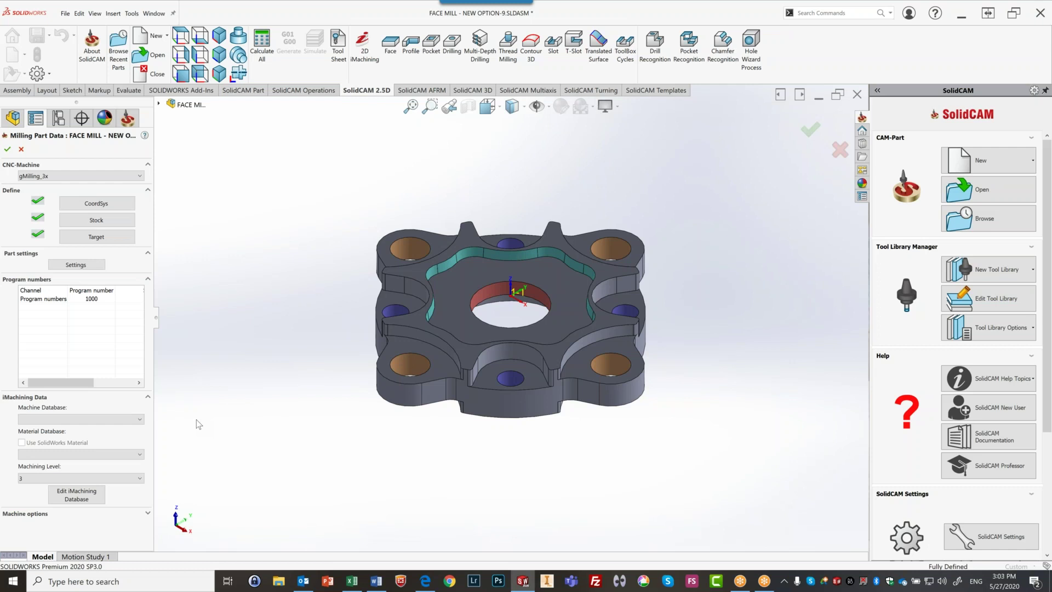
# Set the iMachining material to Aluminum_70BHN-37HRB.
pyautogui.click(45, 456)
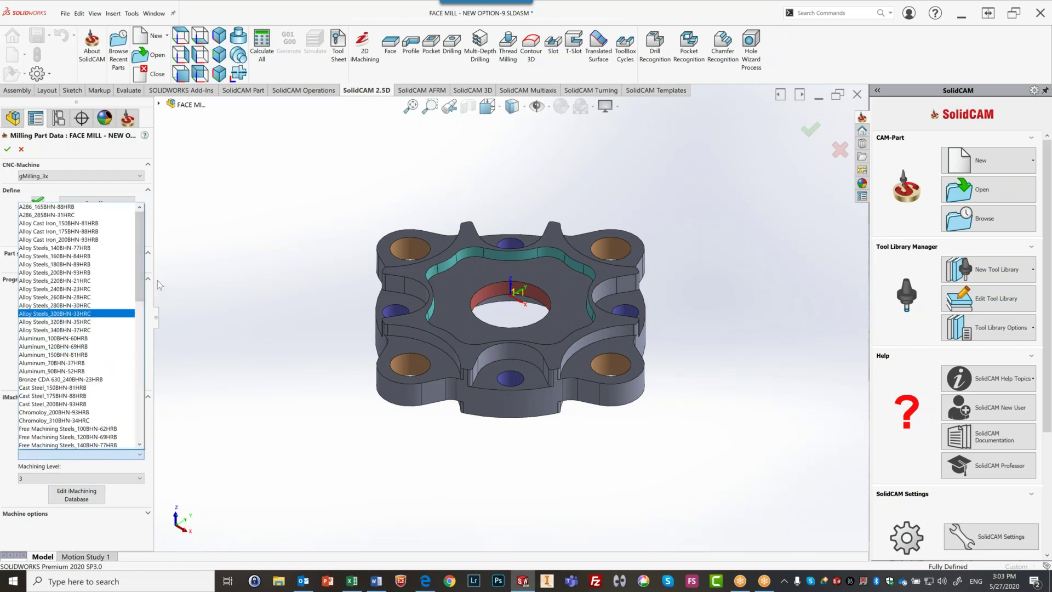
pyautogui.moveTo(144, 270); pyautogui.dragTo(133, 349)
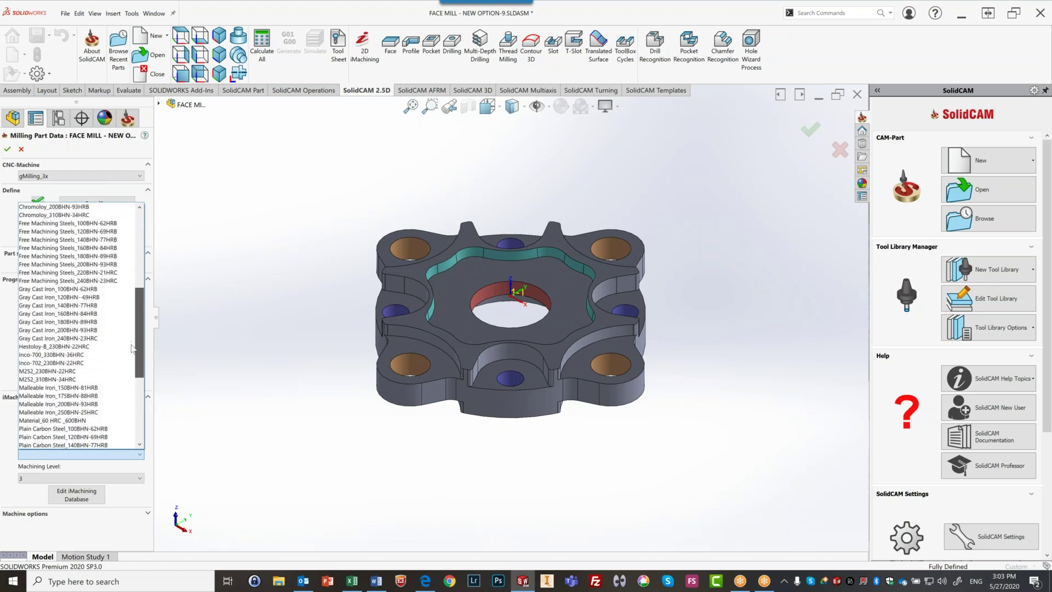
pyautogui.scroll(8, 132, 349)
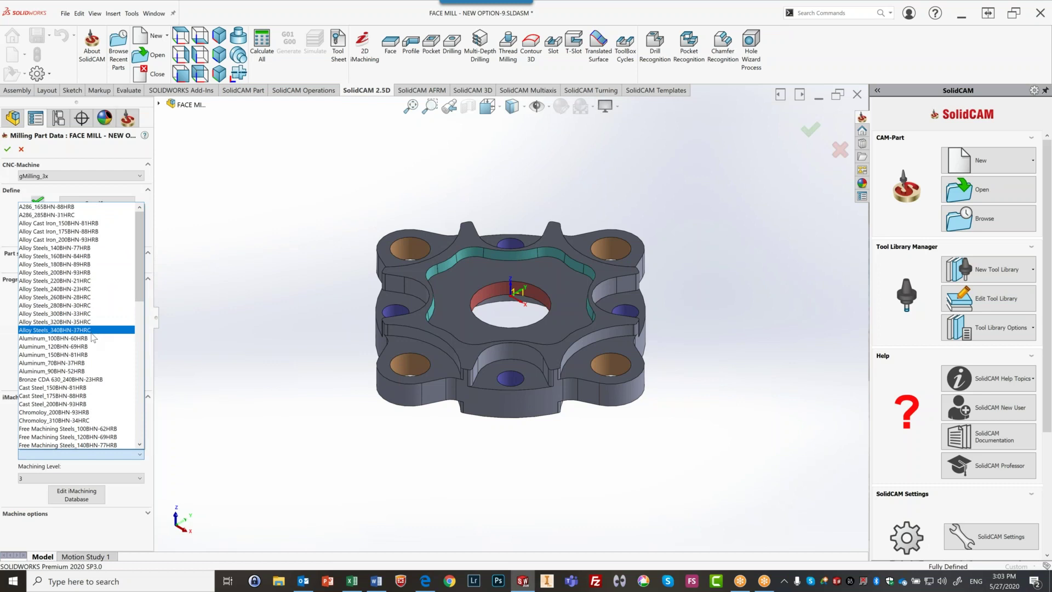
pyautogui.click(55, 363)
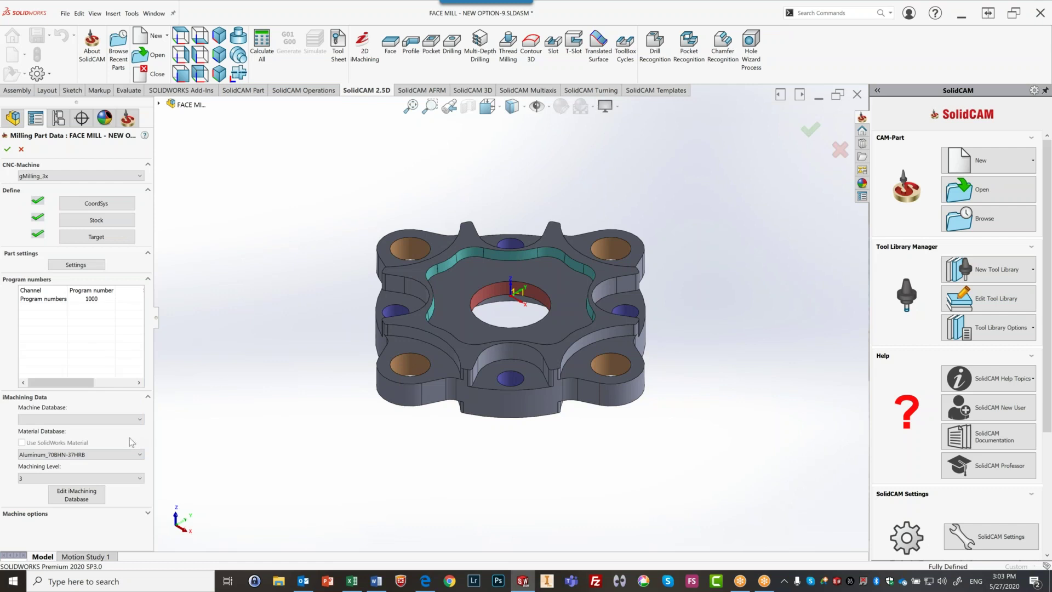
# Examine the machine database choices, the Machines branch of the iMachining Database and the available CNC-Machine controllers.
pyautogui.click(99, 419)
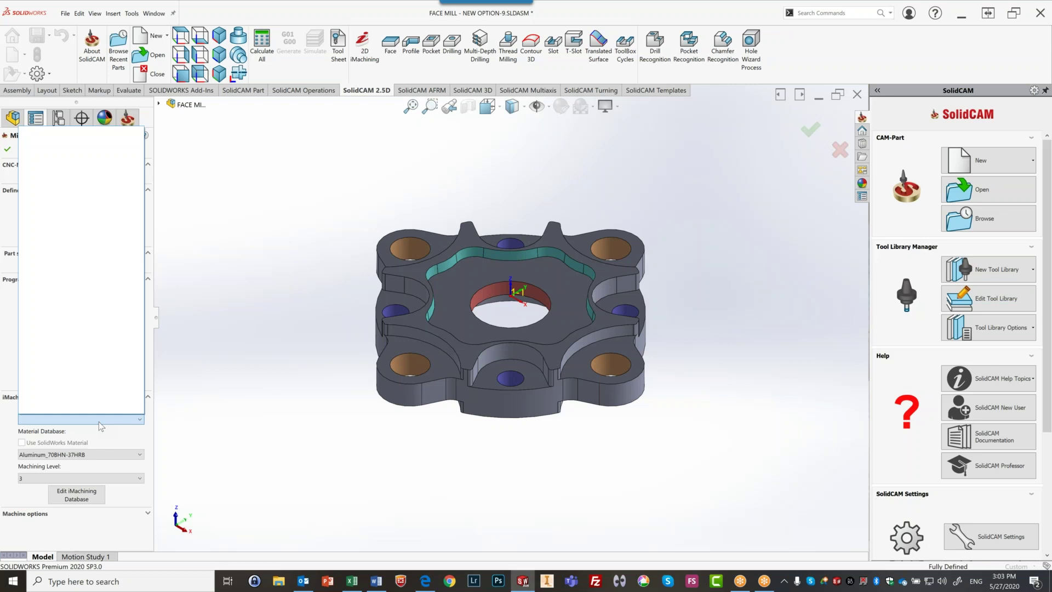
pyautogui.click(311, 213)
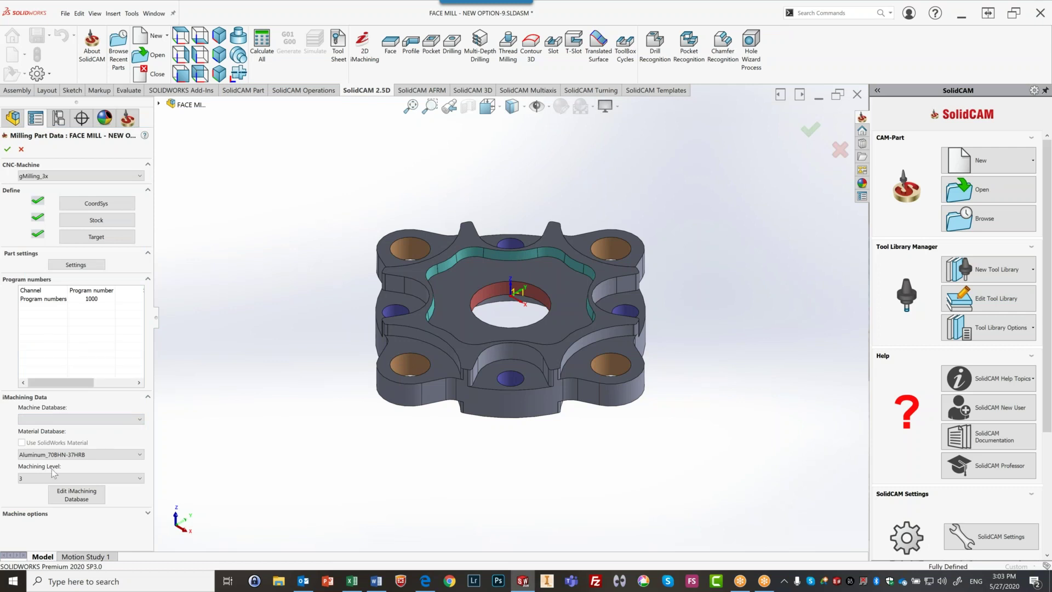
pyautogui.click(87, 499)
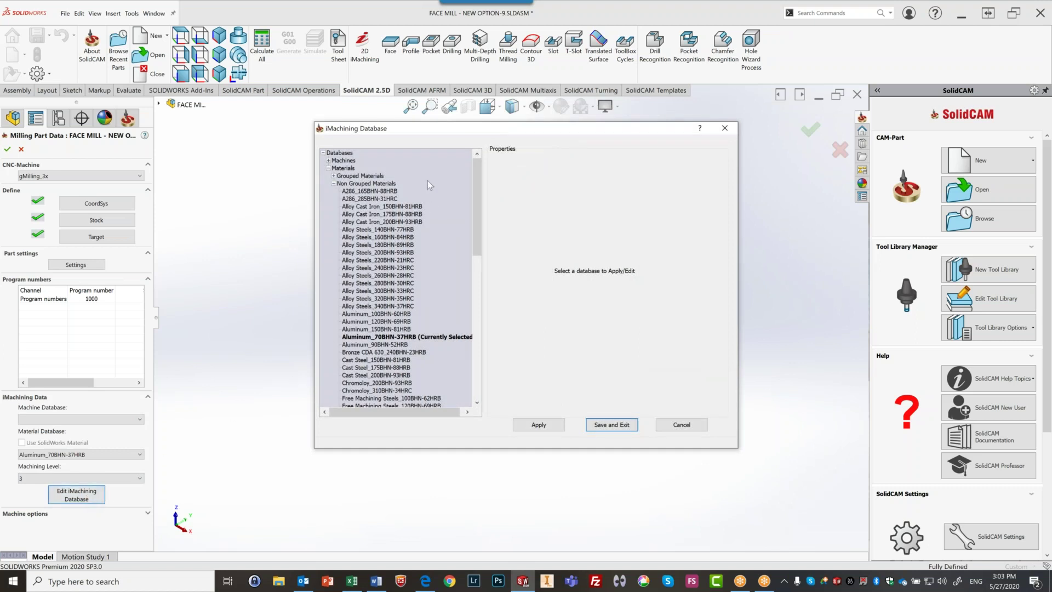
pyautogui.moveTo(412, 130); pyautogui.dragTo(454, 85)
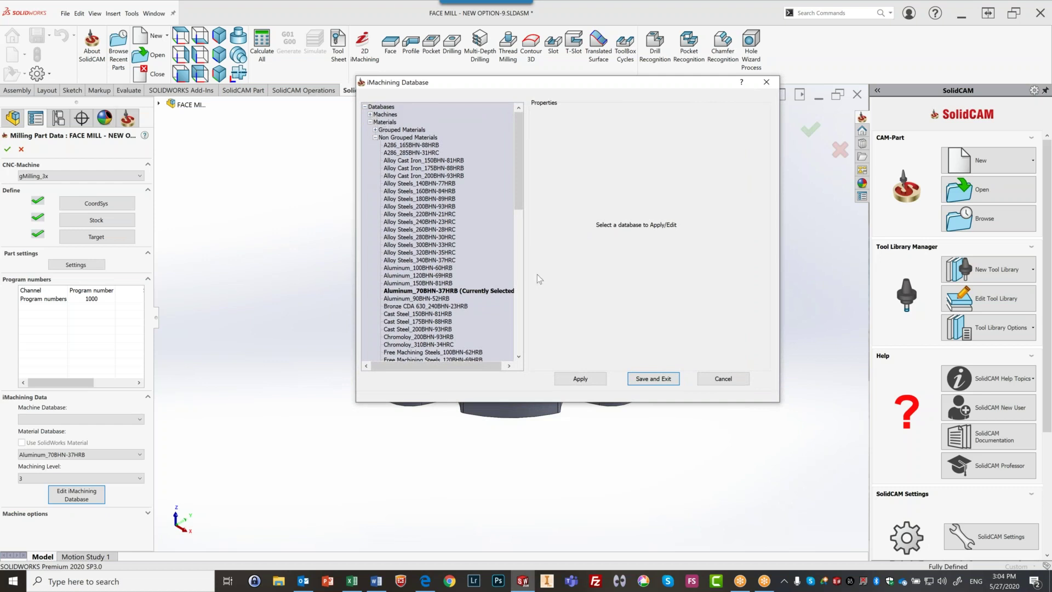
pyautogui.click(371, 115)
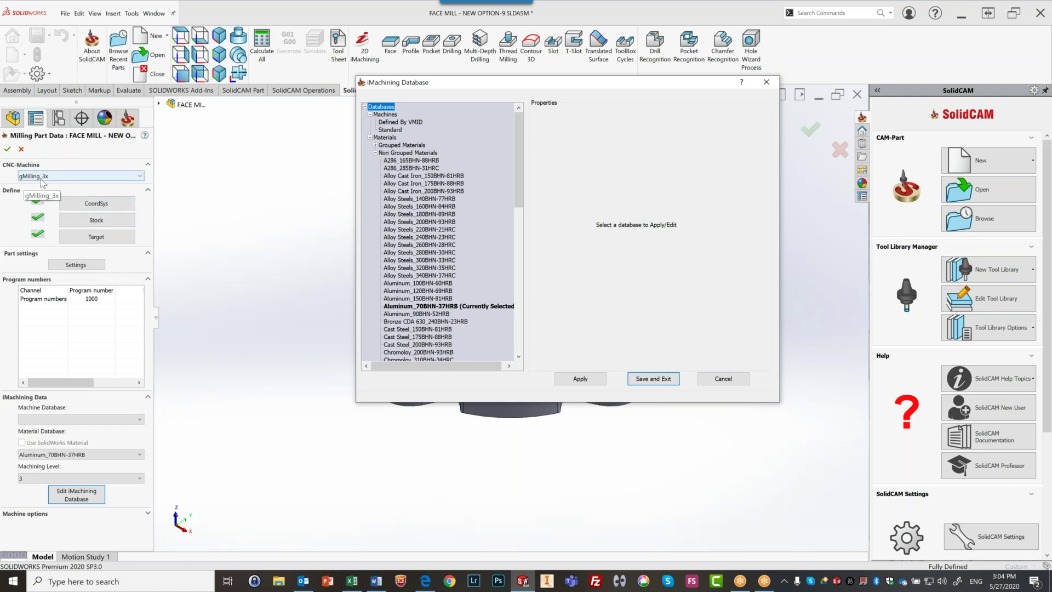
pyautogui.click(71, 178)
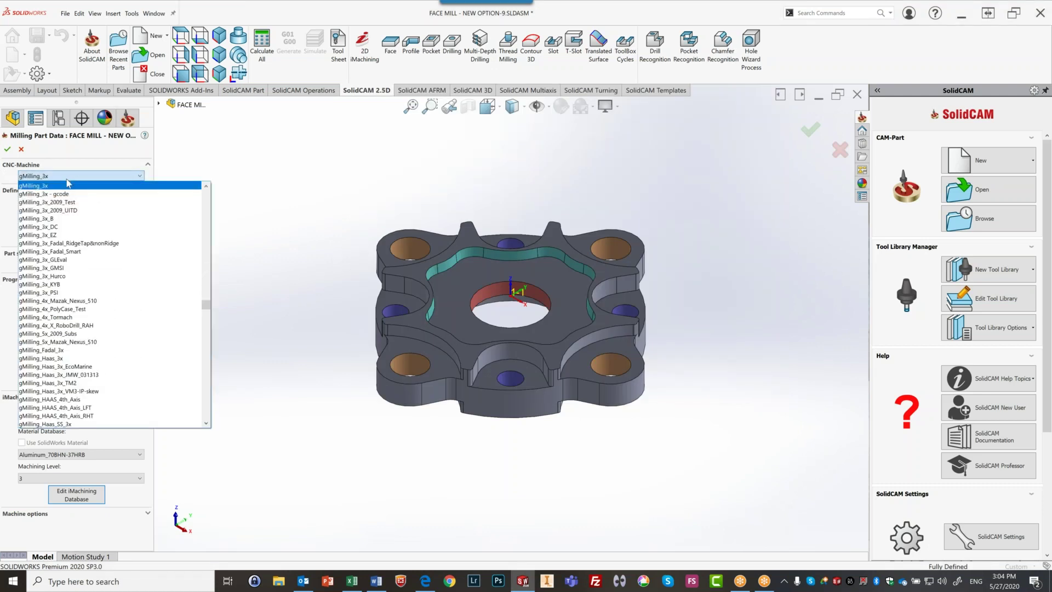
pyautogui.press('Escape')
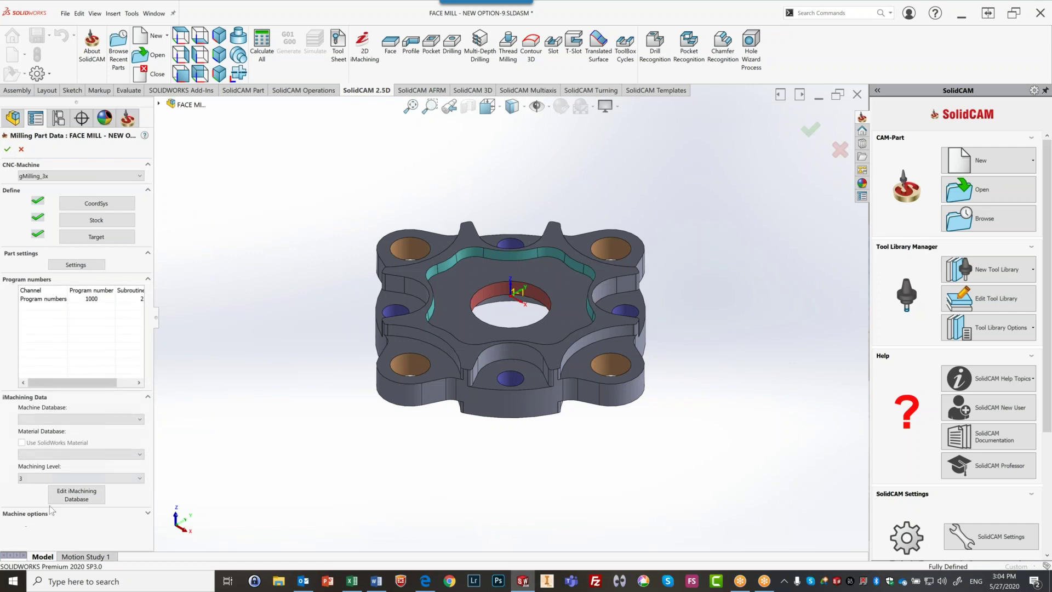
# Add a new machine under Defined By VMID in the iMachining Database and review its parameters.
pyautogui.click(73, 497)
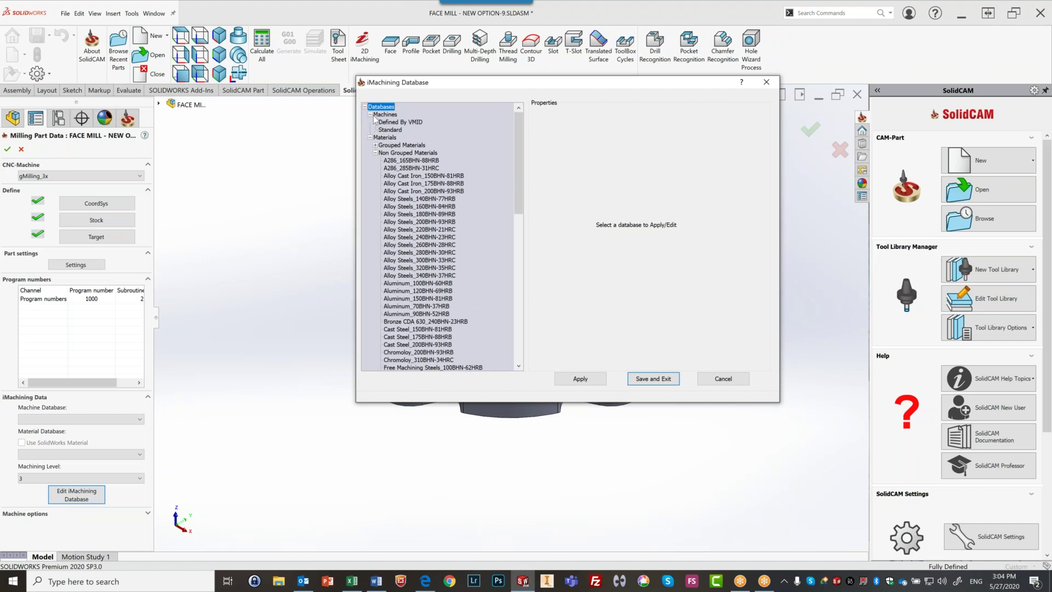
pyautogui.rightClick(404, 123)
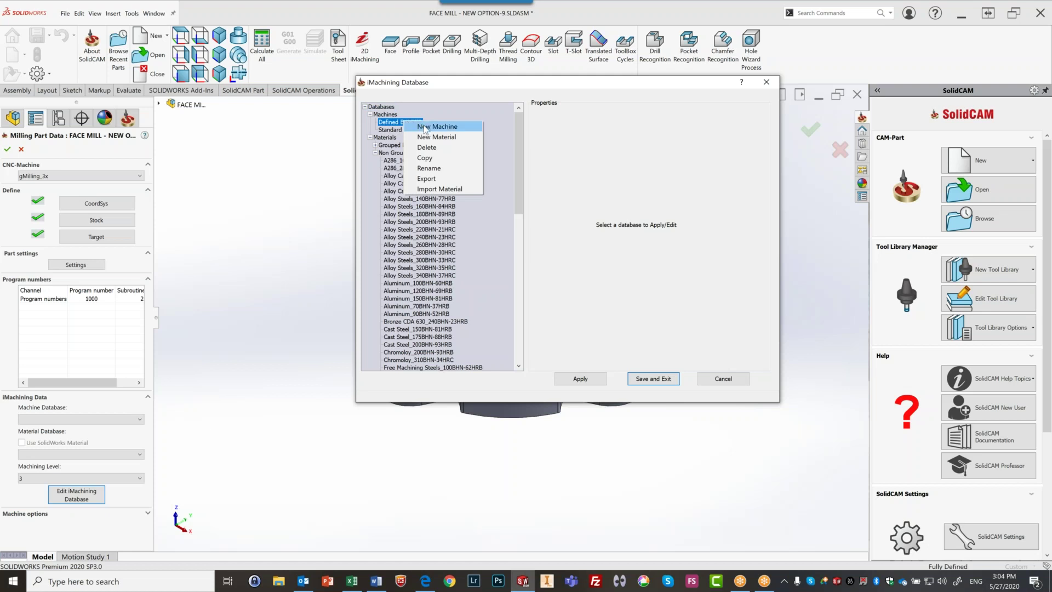
pyautogui.click(424, 127)
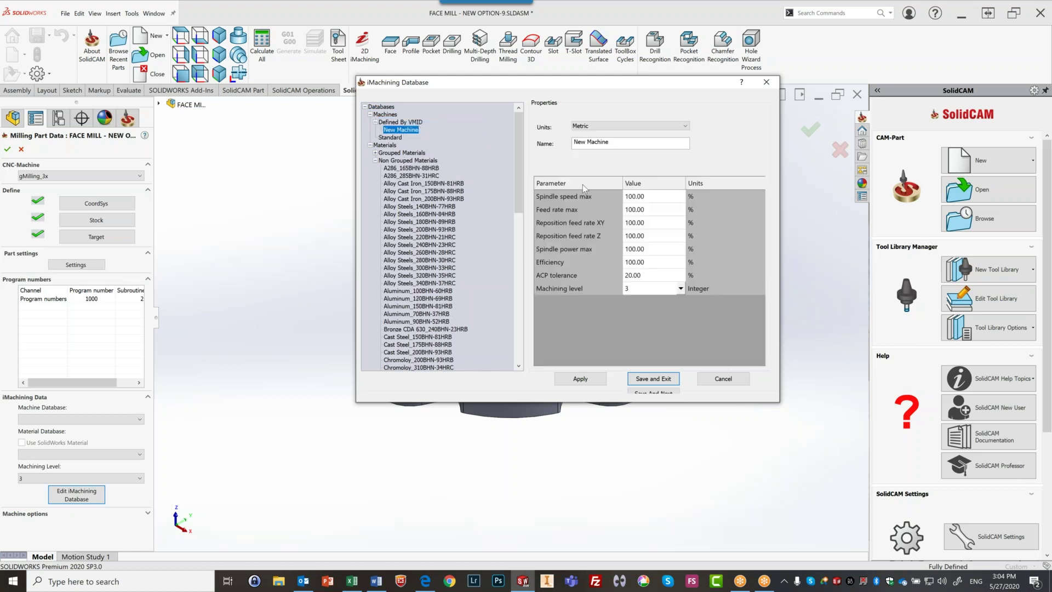
pyautogui.click(615, 142)
pyautogui.click(677, 292)
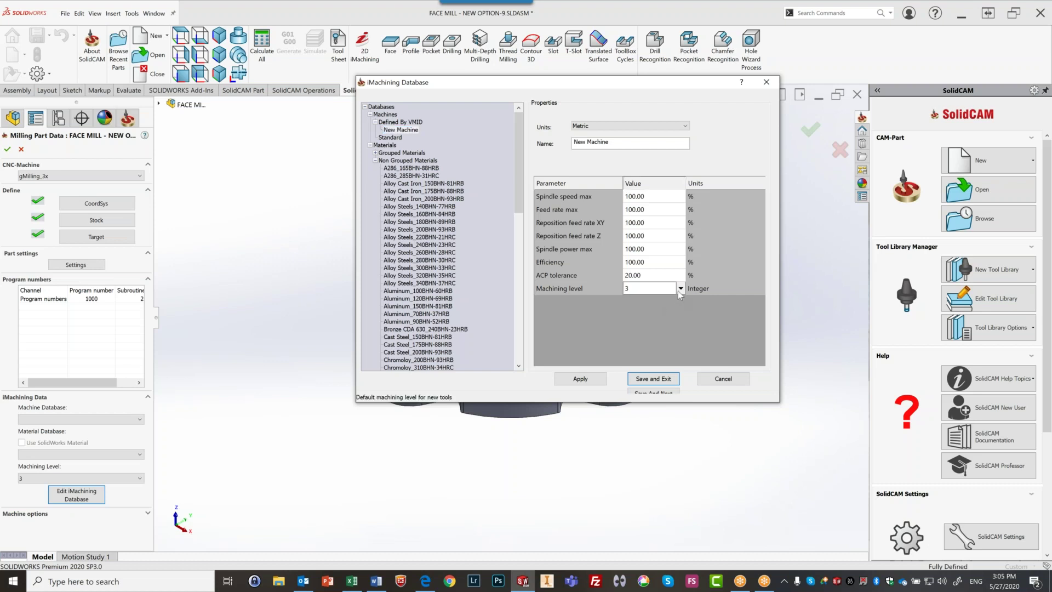
pyautogui.click(713, 260)
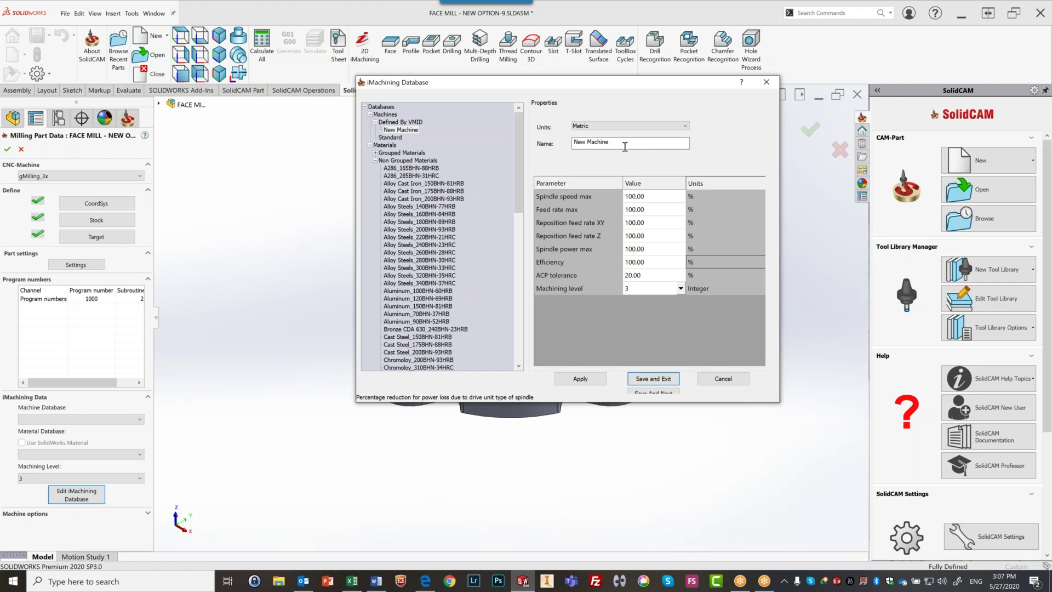
# Name the new machine Global 100 and set its machining level to 6.
pyautogui.moveTo(599, 138); pyautogui.dragTo(527, 133)
pyautogui.write('Global 100')
pyautogui.click(683, 288)
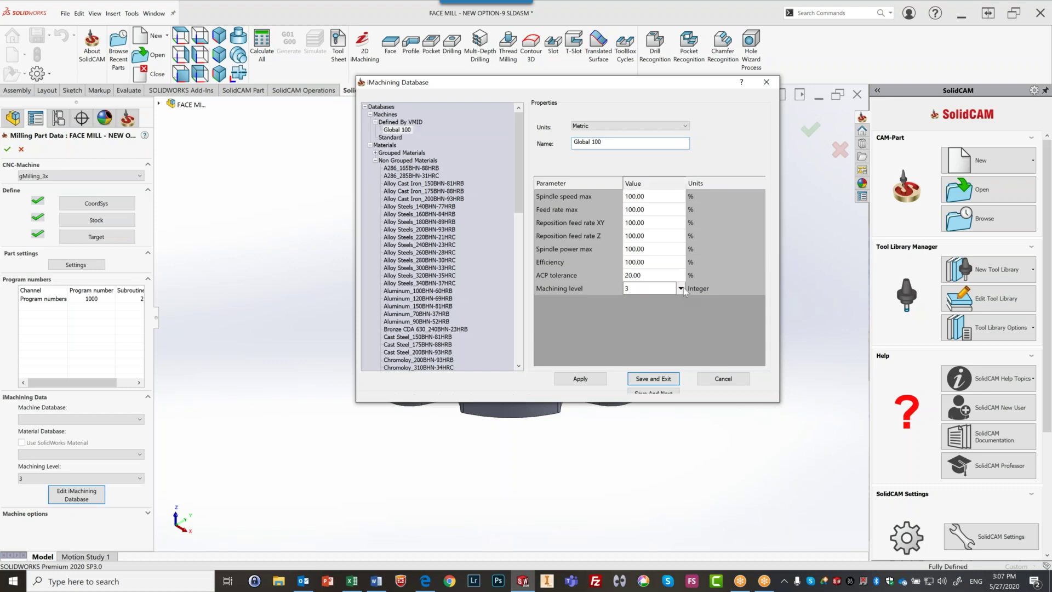
pyautogui.click(681, 287)
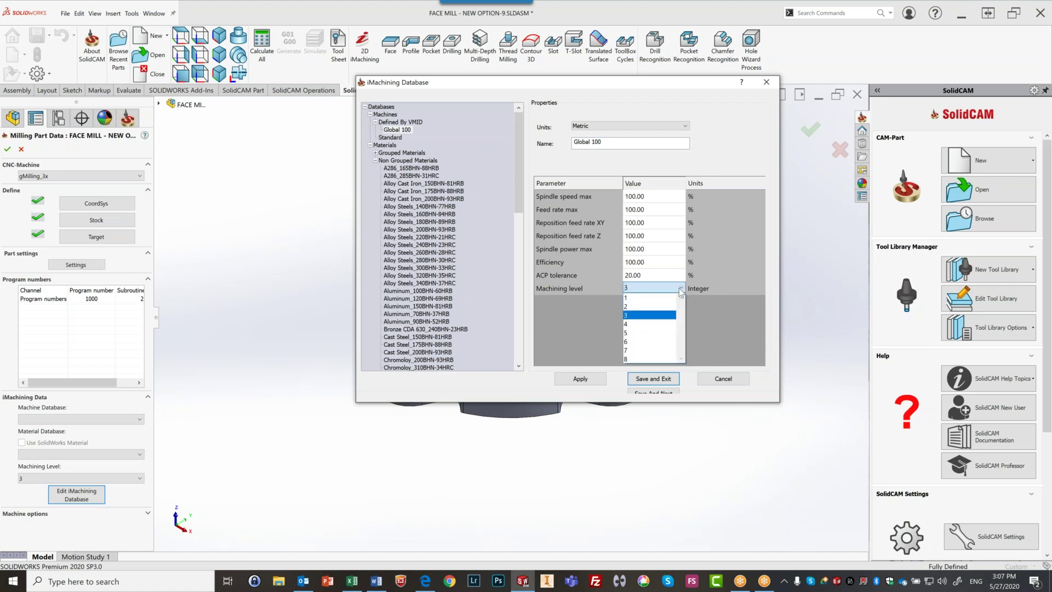
pyautogui.click(641, 342)
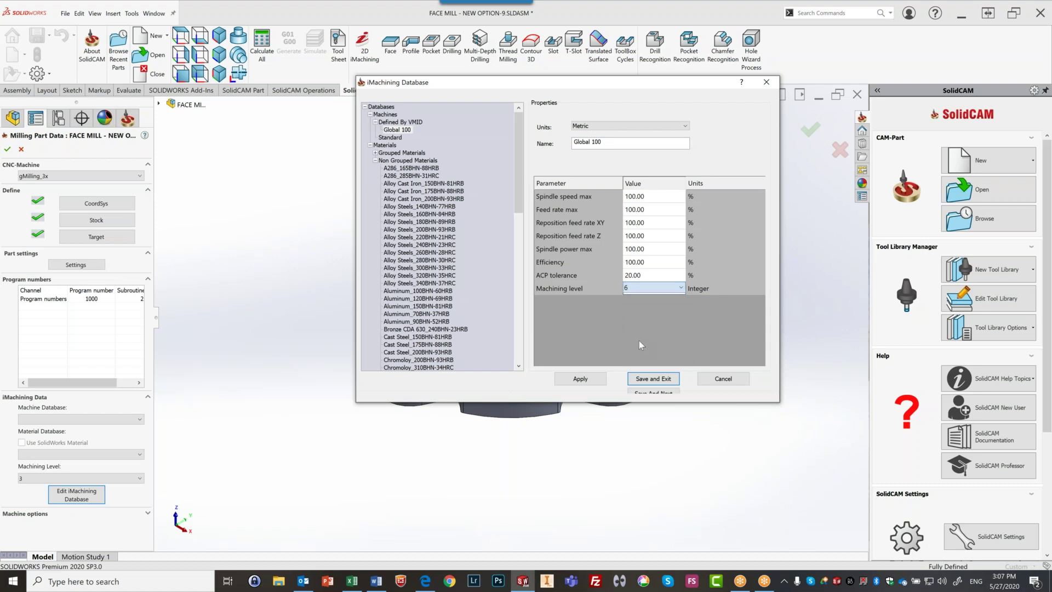
# Extend the machine's name to Global 100 level 6 and save the iMachining Database.
pyautogui.click(624, 142)
pyautogui.write('level 6')
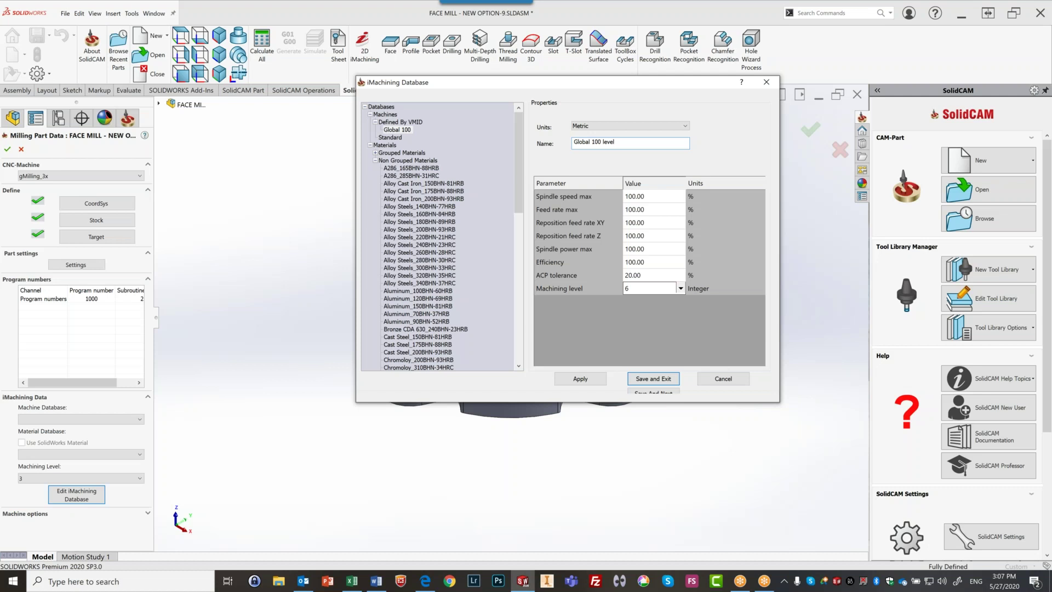
pyautogui.click(654, 379)
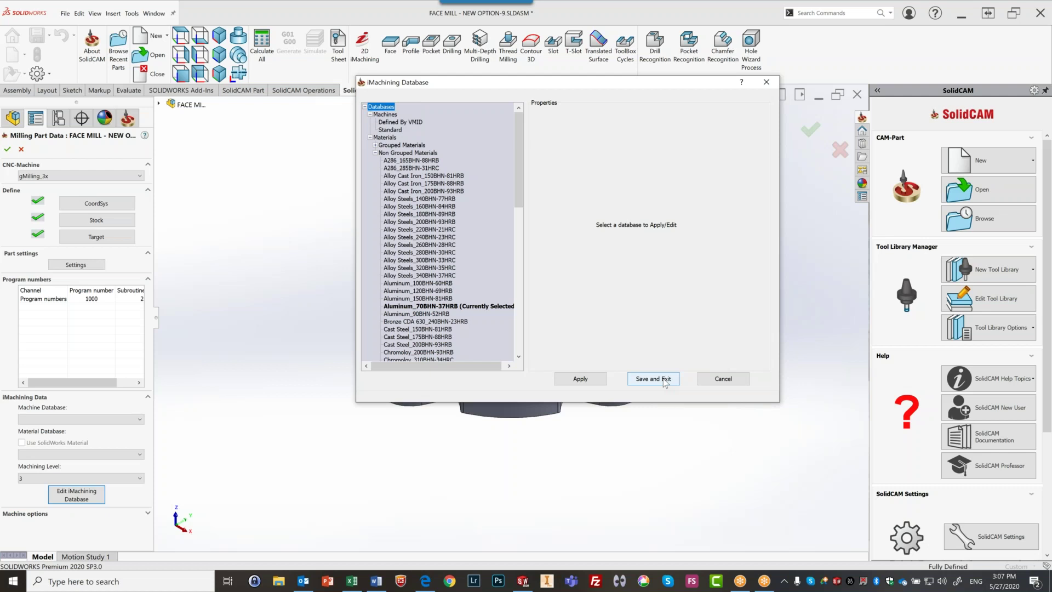
pyautogui.click(661, 381)
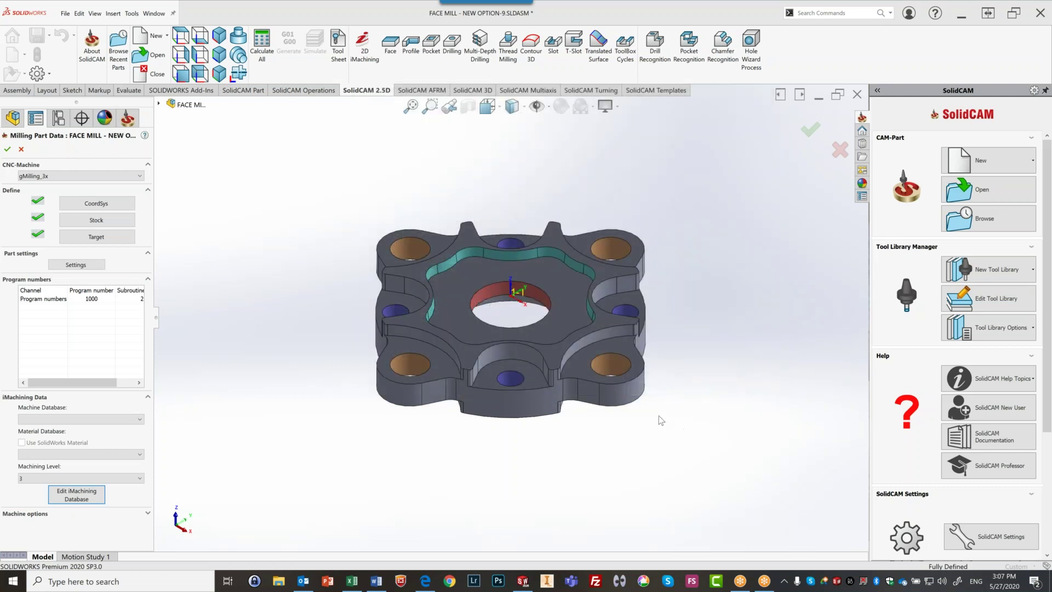
# Add a second new machine under Defined By VMID in the iMachining Database.
pyautogui.click(76, 418)
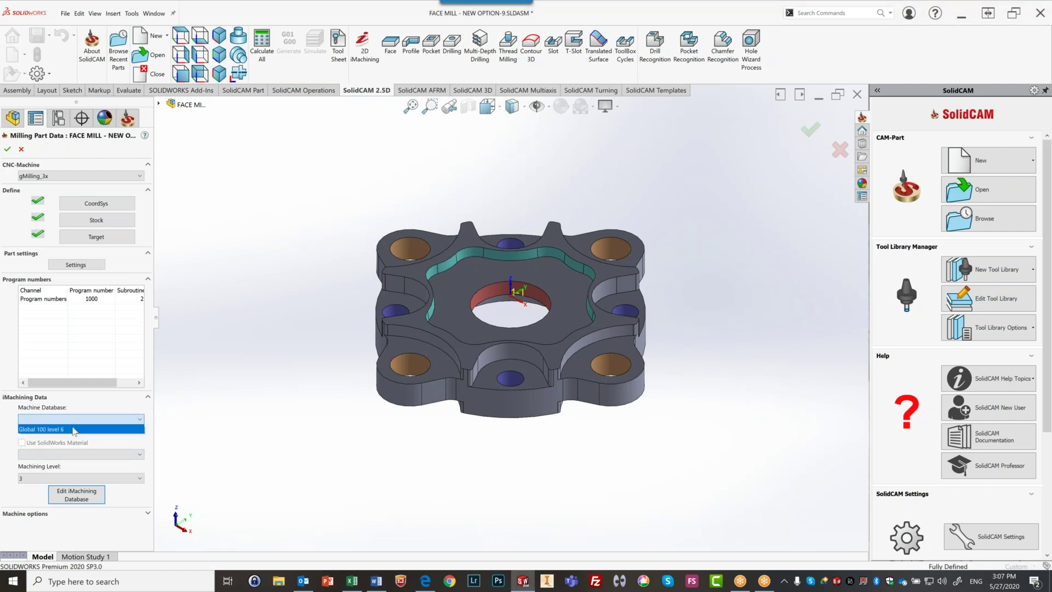
pyautogui.click(238, 413)
pyautogui.click(83, 503)
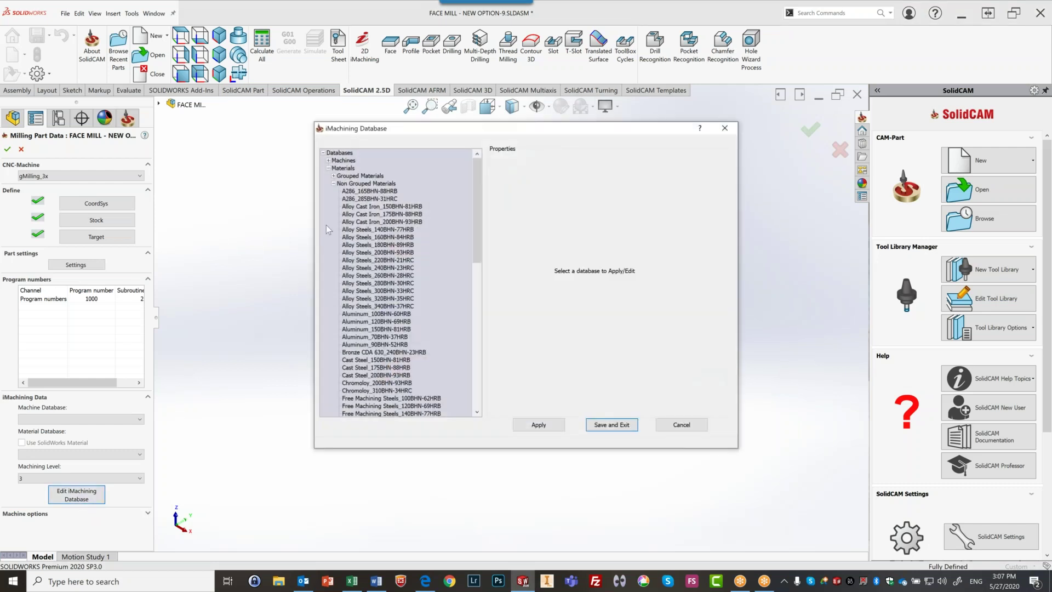
pyautogui.click(329, 161)
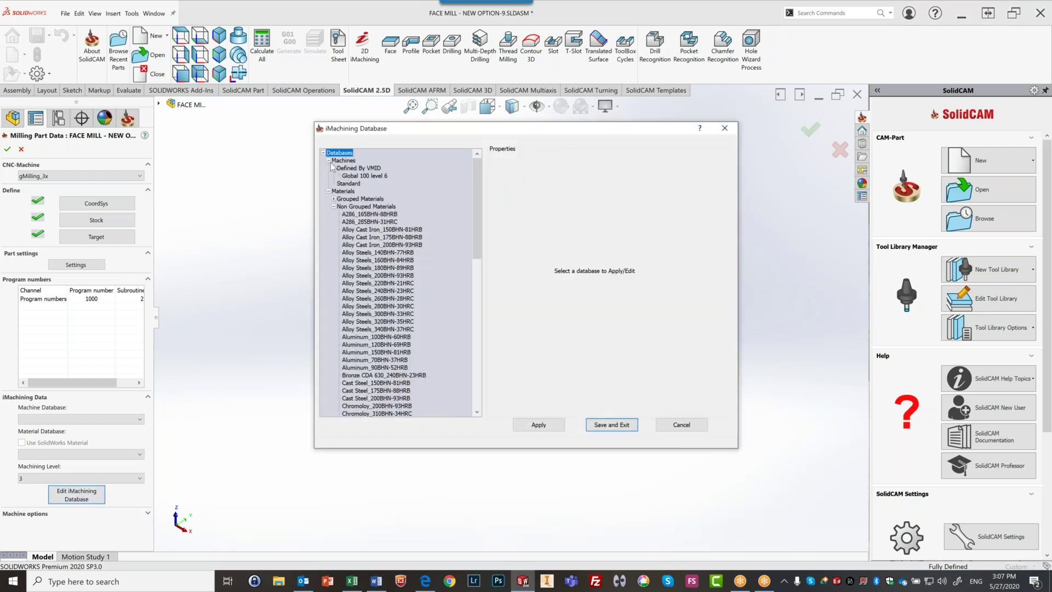
pyautogui.click(360, 168)
pyautogui.rightClick(361, 170)
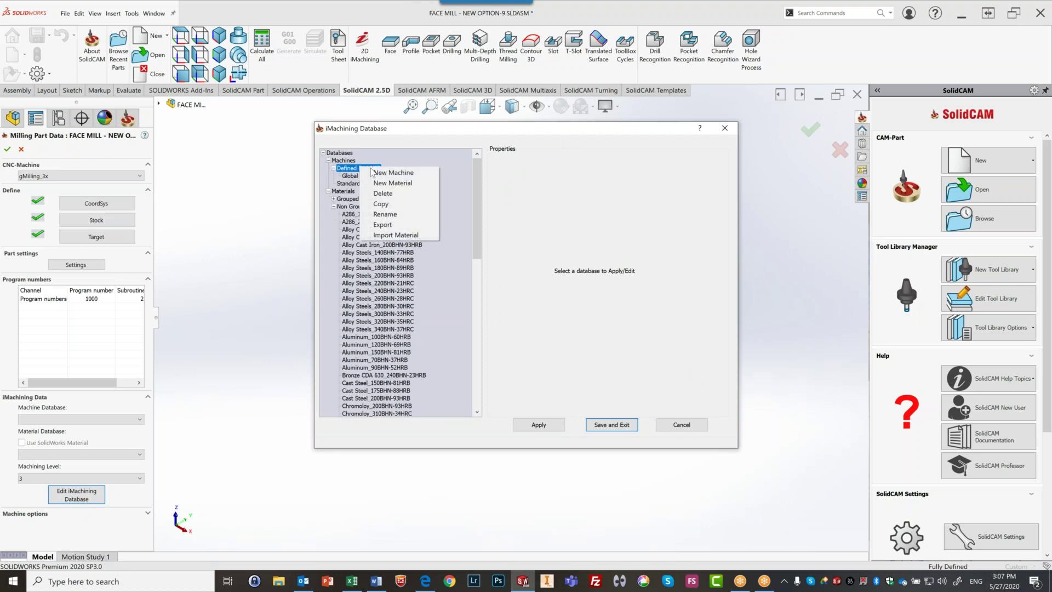
pyautogui.click(392, 173)
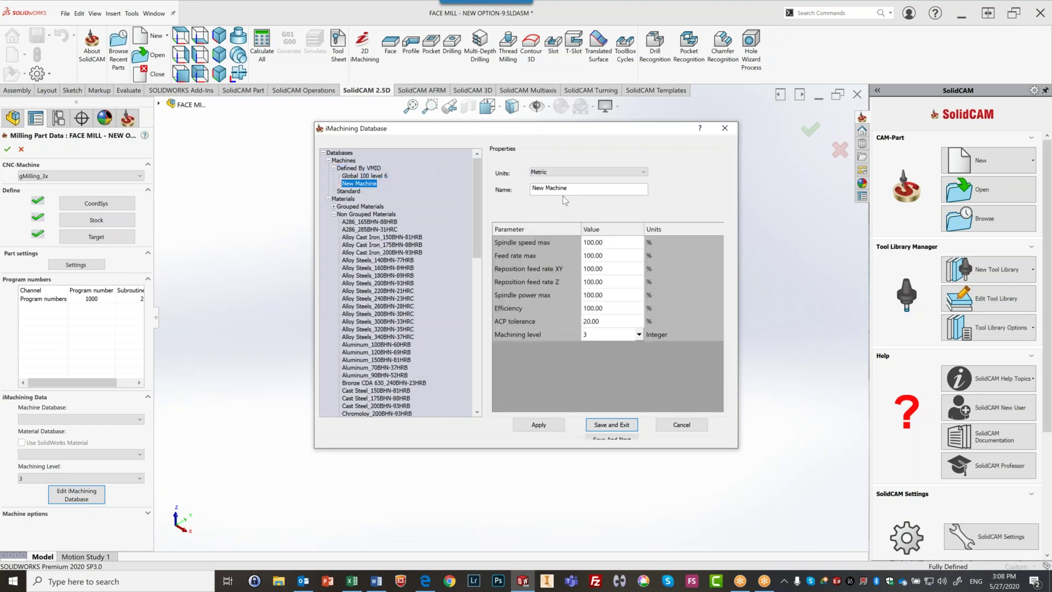
# Name the new machine Global 80 level 4 and set its machining level to 4.
pyautogui.moveTo(570, 189); pyautogui.dragTo(470, 187)
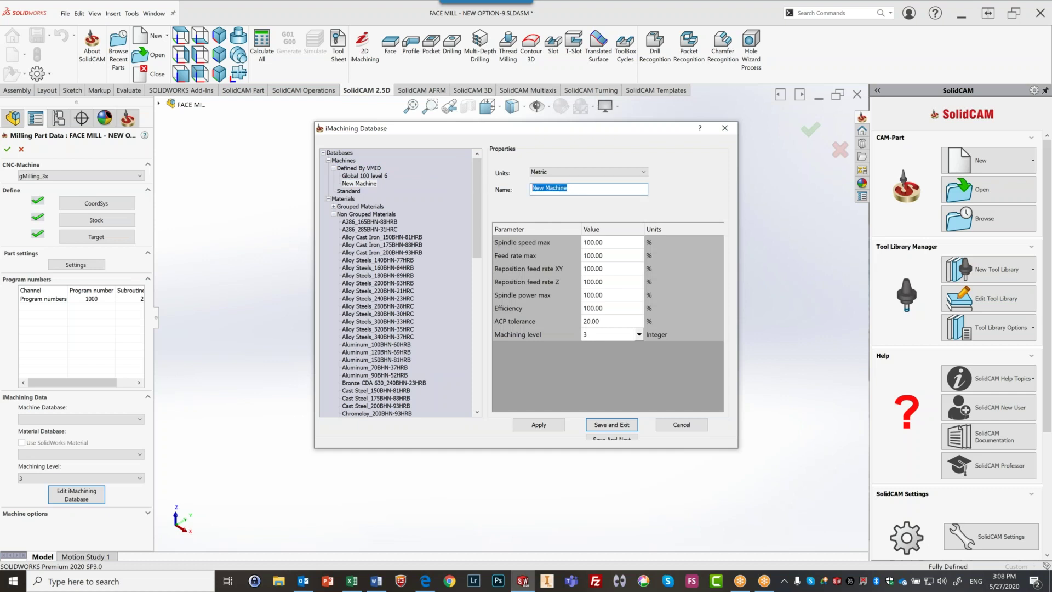
pyautogui.write('Global 80 level 4')
pyautogui.click(637, 338)
pyautogui.click(639, 336)
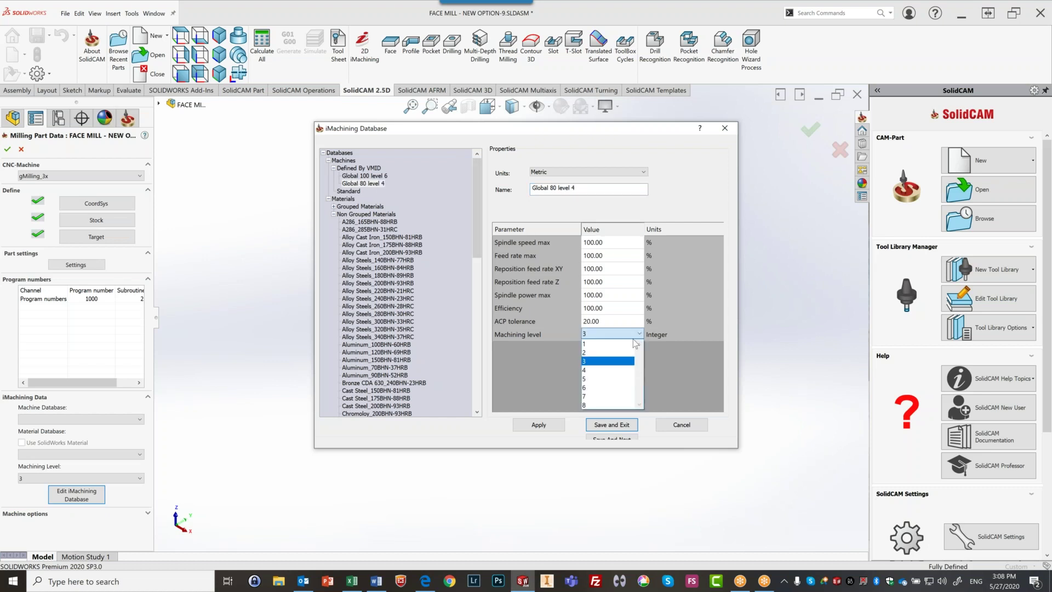
pyautogui.click(605, 371)
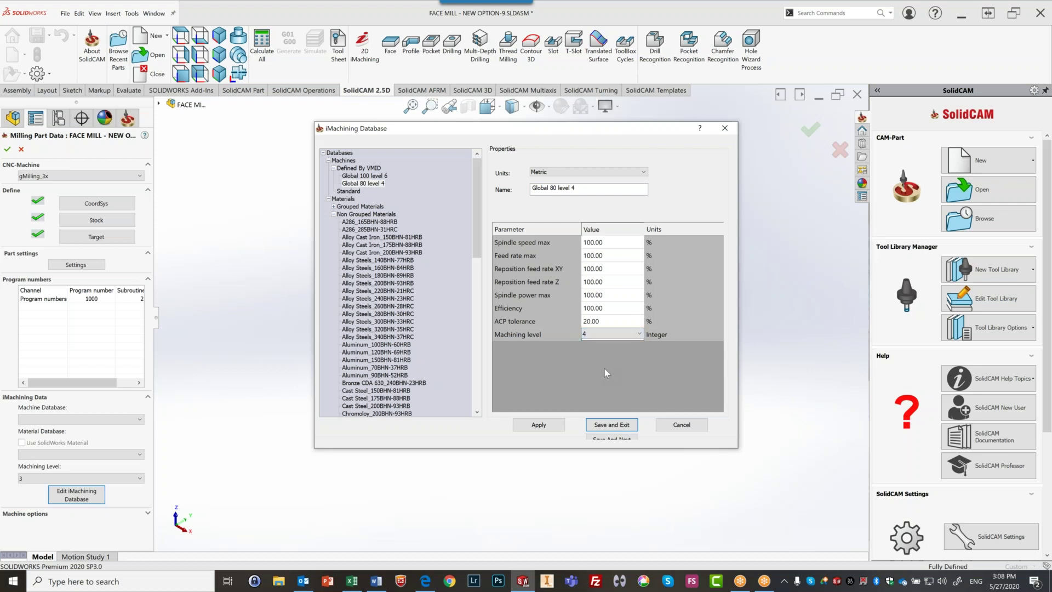
# Set the maximum spindle speed and maximum feed rate of Global 80 level 4 to 80%.
pyautogui.click(618, 244)
pyautogui.click(615, 242)
pyautogui.moveTo(616, 243); pyautogui.dragTo(503, 236)
pyautogui.write('80')
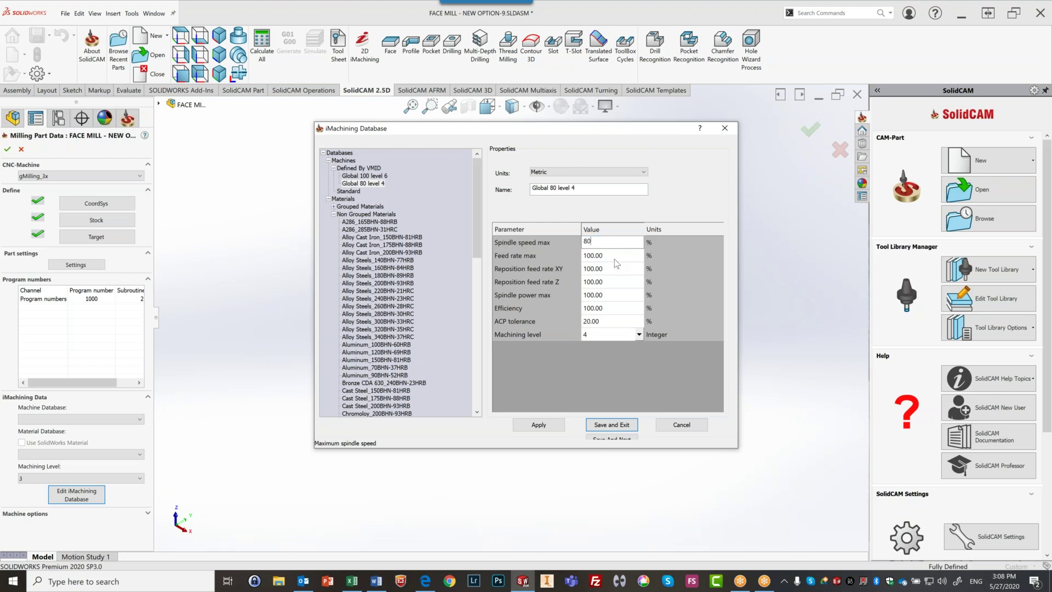
pyautogui.click(615, 258)
pyautogui.click(613, 257)
pyautogui.moveTo(612, 257); pyautogui.dragTo(574, 256)
pyautogui.write('80')
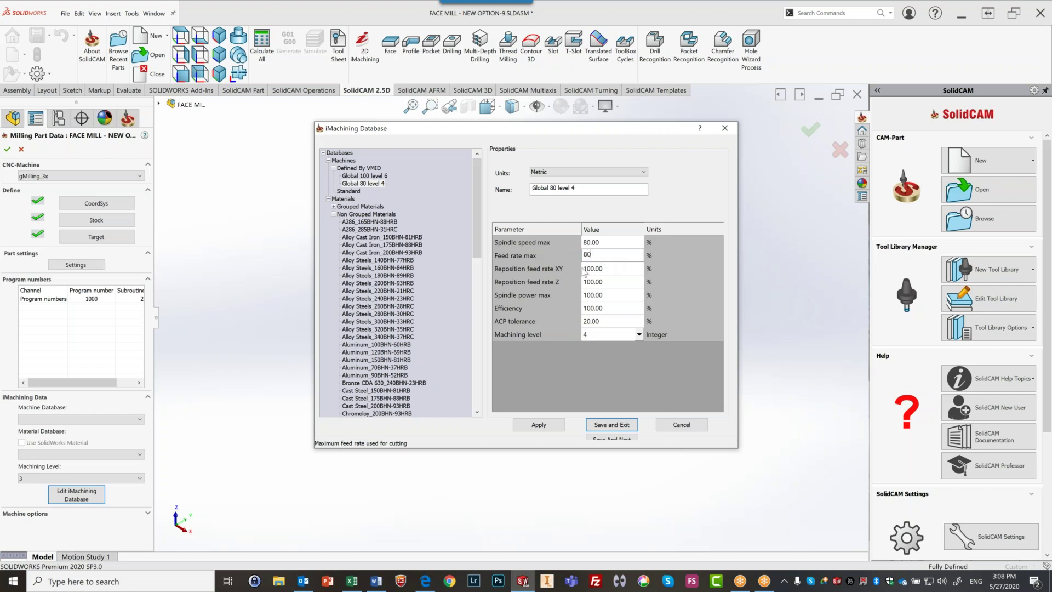
# Set the machine's XY and Z reposition feed rates and its maximum spindle power to 80%.
pyautogui.click(612, 270)
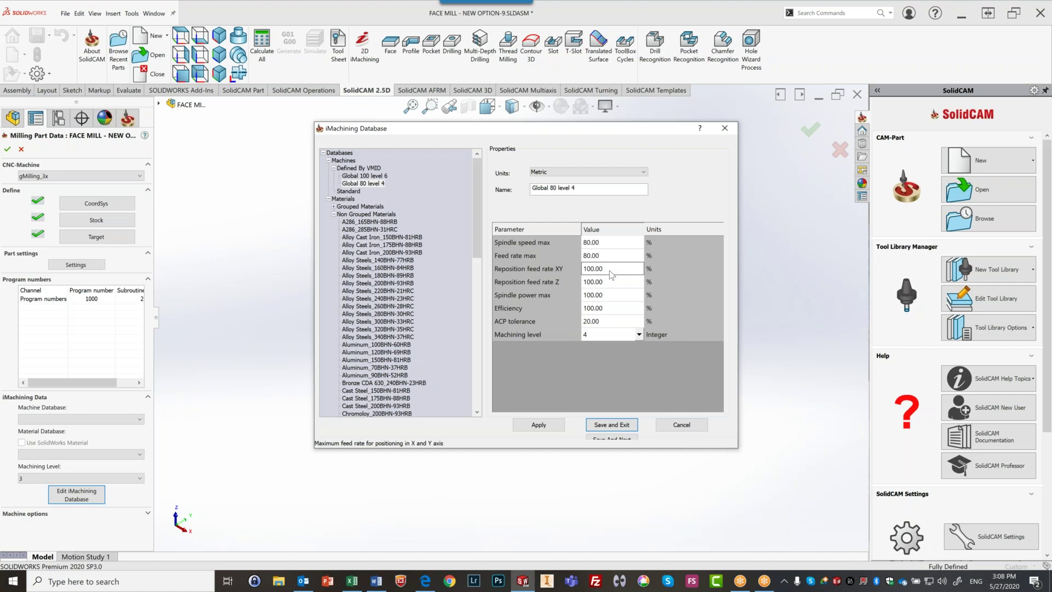
pyautogui.moveTo(613, 274); pyautogui.dragTo(556, 266)
pyautogui.write('80')
pyautogui.click(610, 288)
pyautogui.moveTo(610, 283); pyautogui.dragTo(539, 283)
pyautogui.write('80')
pyautogui.click(606, 298)
pyautogui.moveTo(606, 298); pyautogui.dragTo(545, 300)
pyautogui.write('80')
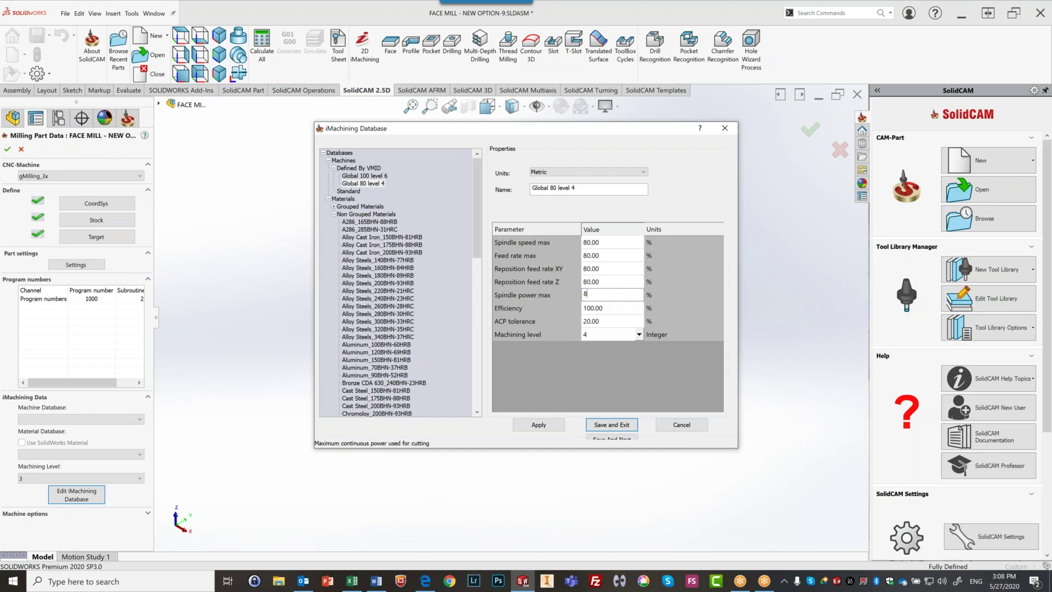
# Set the machine's ACP tolerance to 50% and save the iMachining Database.
pyautogui.click(617, 311)
pyautogui.click(617, 312)
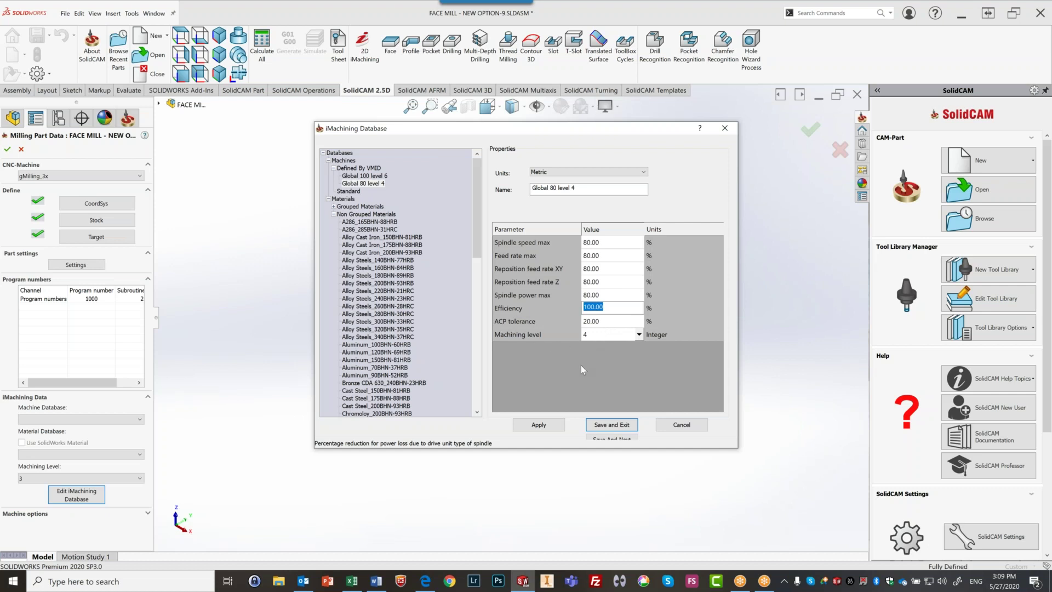
pyautogui.click(606, 325)
pyautogui.click(606, 323)
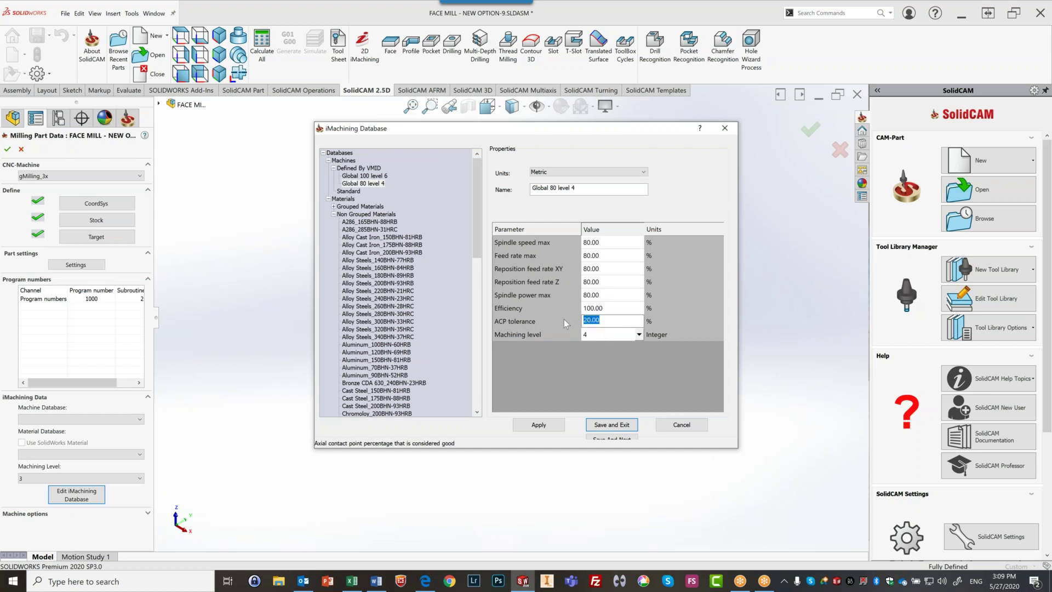
pyautogui.write('50')
pyautogui.press('Return')
pyautogui.click(611, 425)
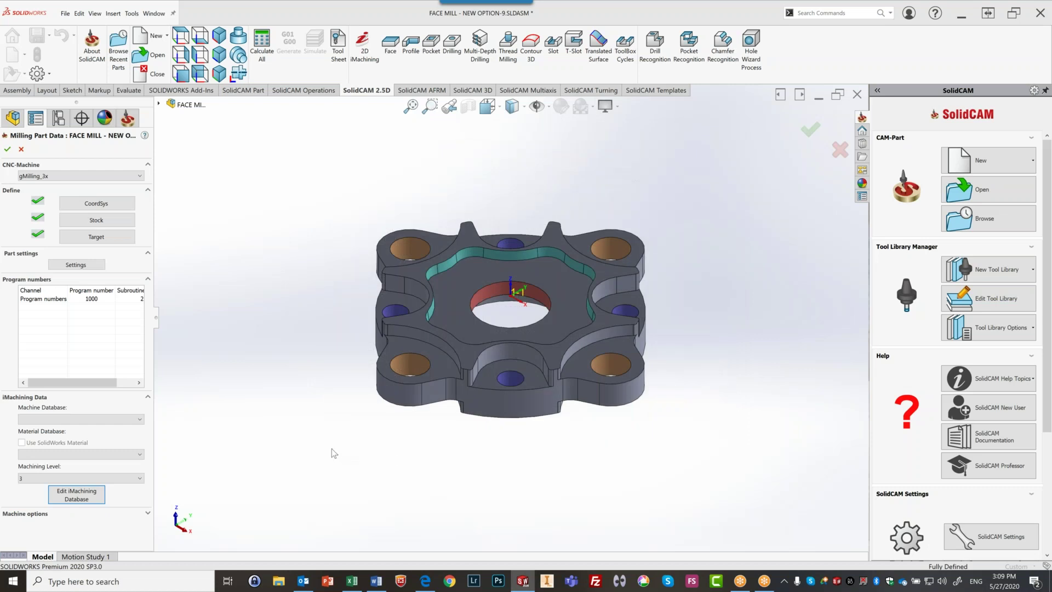
# Assign the Global 100 level 6 machine and Aluminum_70BHN-37HRB material to the CAM-Part, and confirm the part data.
pyautogui.click(139, 421)
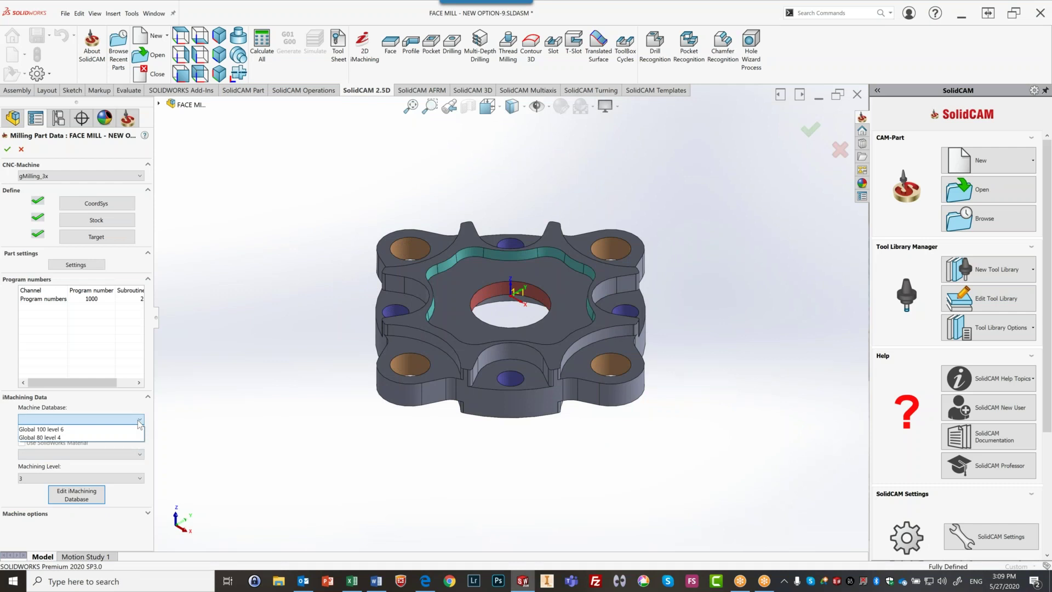
pyautogui.click(230, 455)
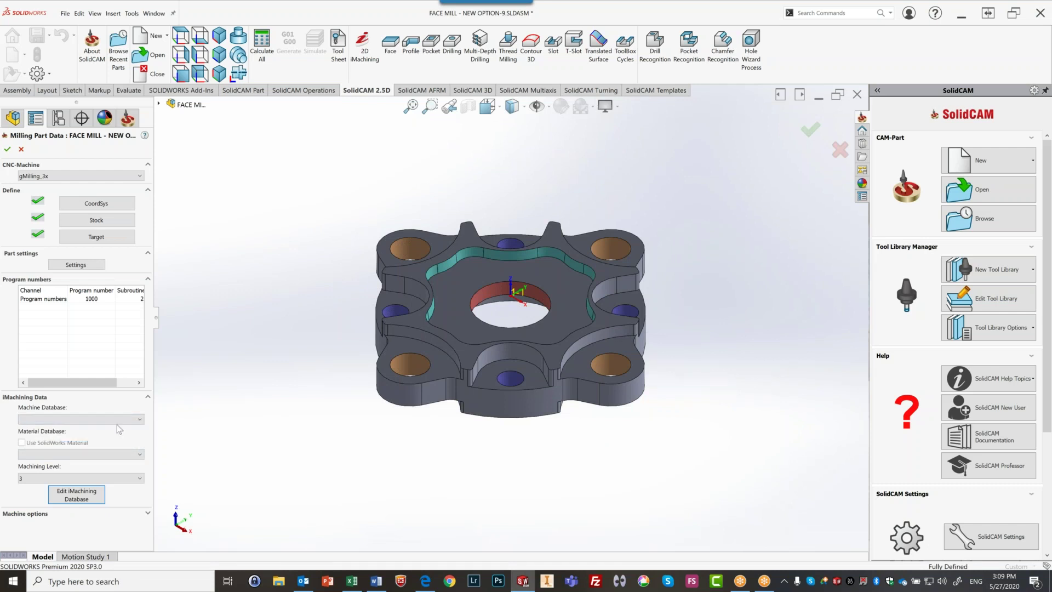
pyautogui.click(112, 421)
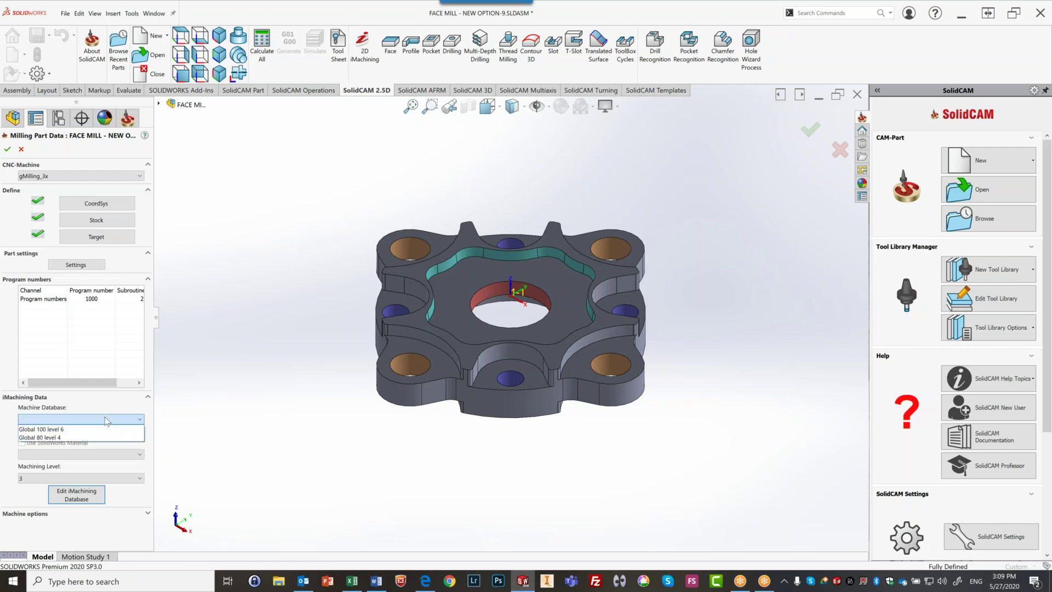
pyautogui.click(43, 430)
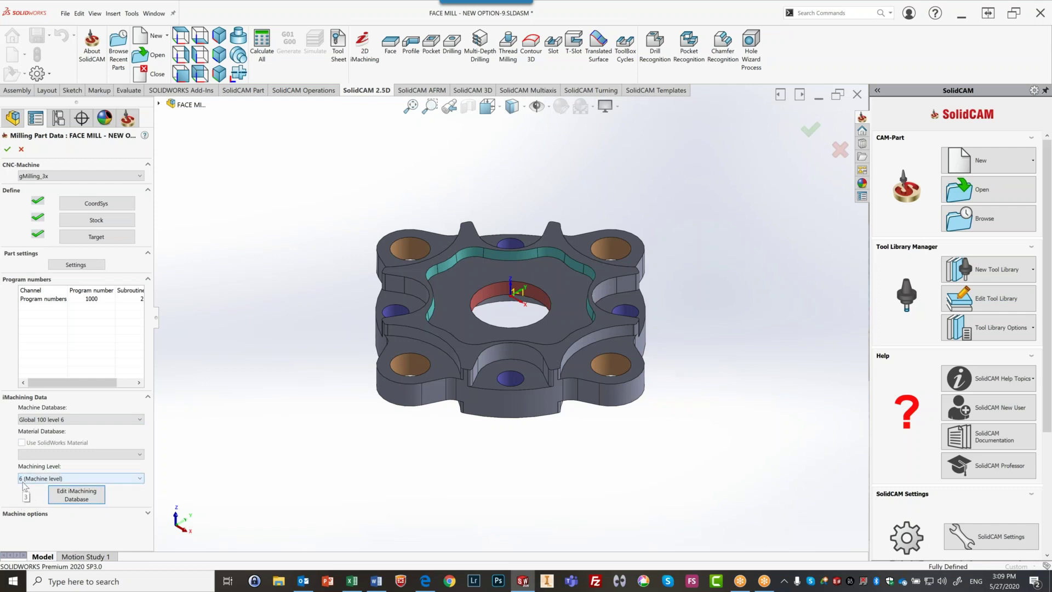
pyautogui.click(125, 457)
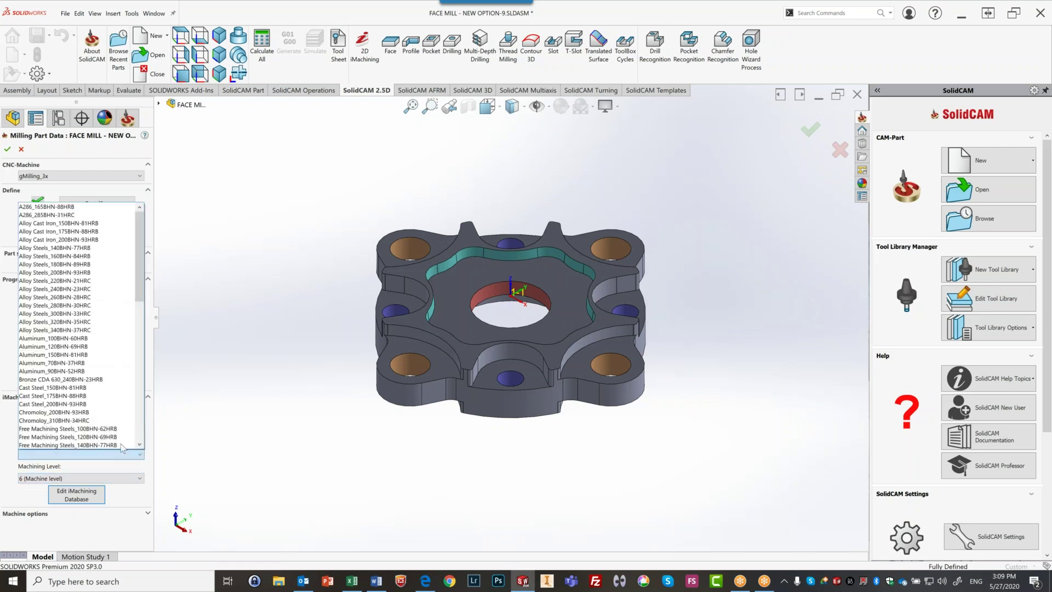
pyautogui.click(34, 364)
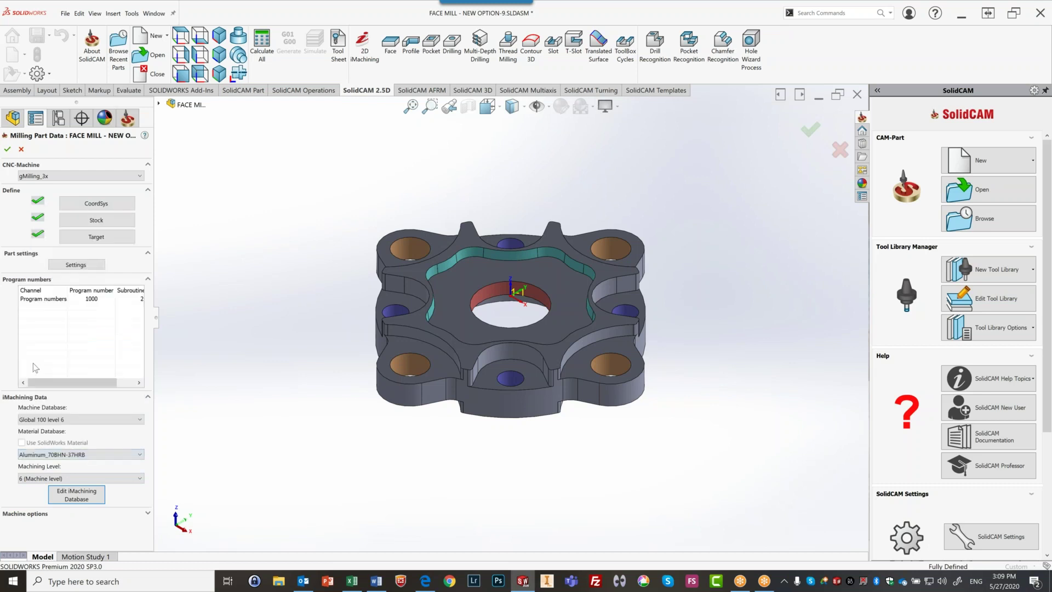
pyautogui.click(7, 150)
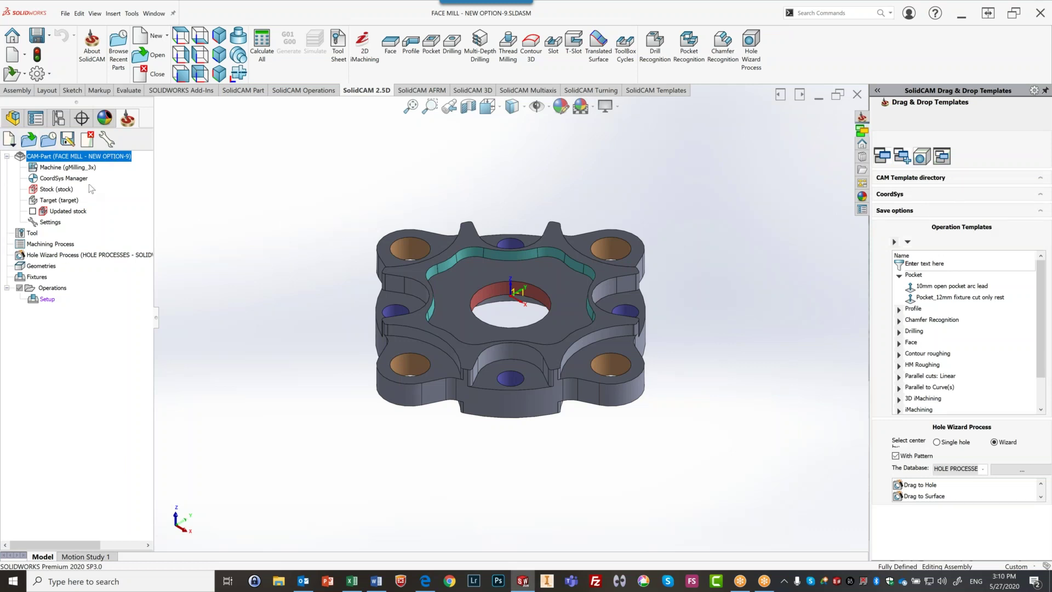
# Change the CAM-Part's CNC-Machine to gMilling_Haas_3x_VM3-IP-skew without backing up the part, and accept the drill cycles conversion.
pyautogui.doubleClick(88, 158)
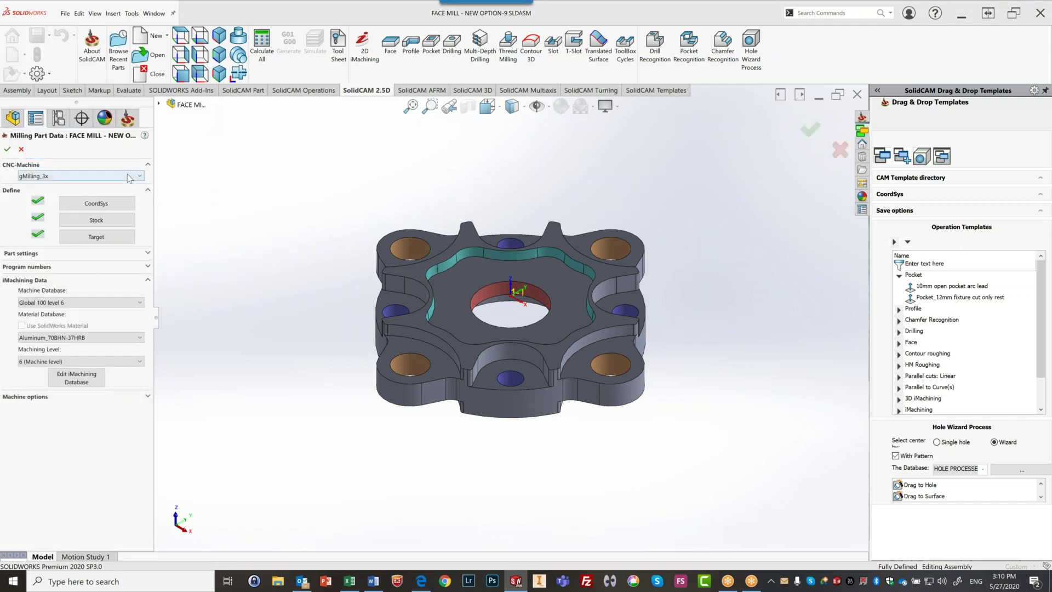
pyautogui.click(88, 175)
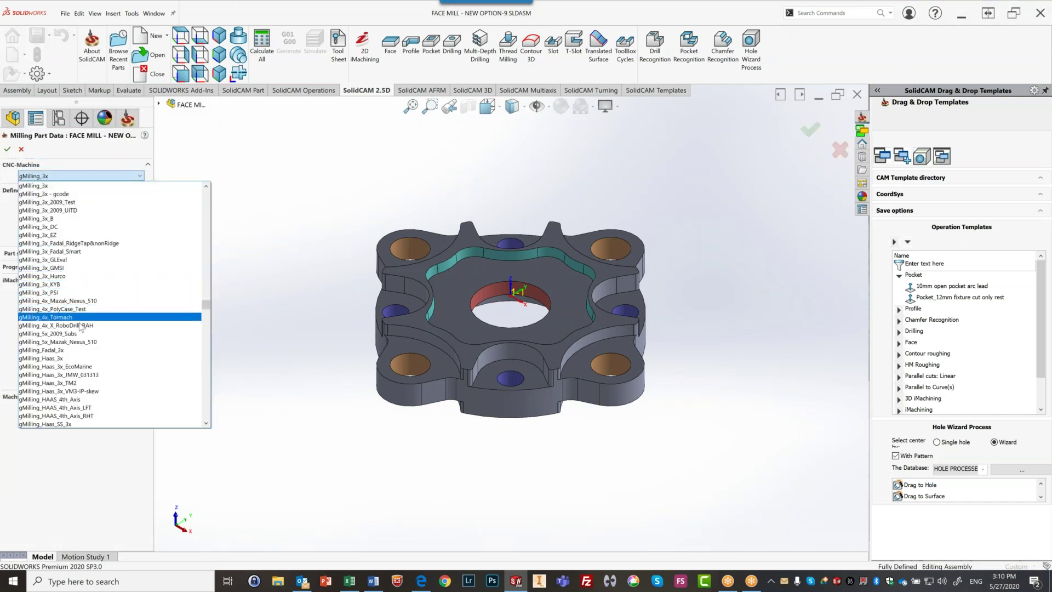
pyautogui.click(76, 391)
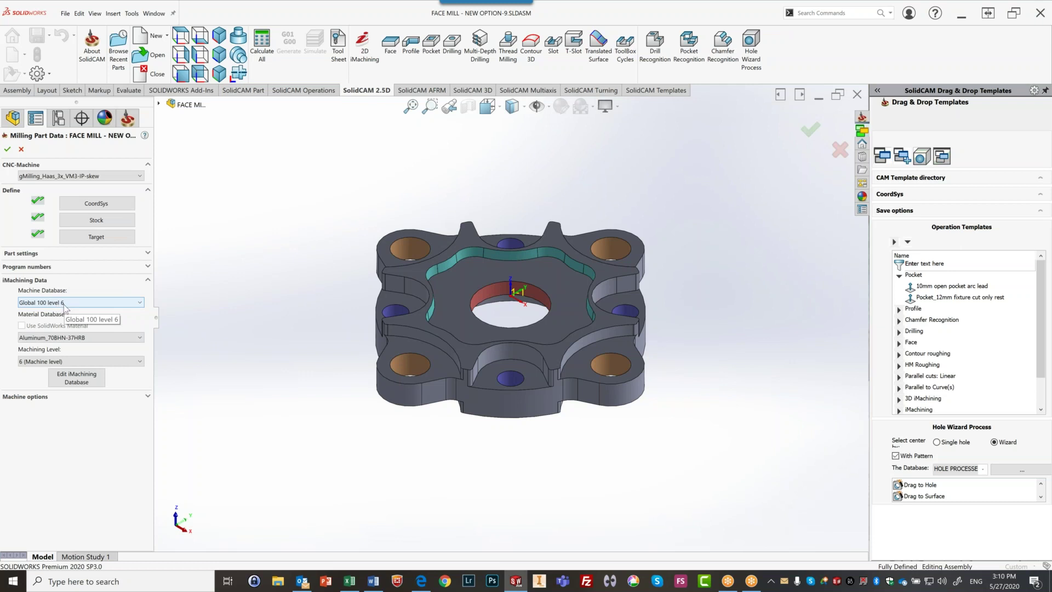
pyautogui.click(8, 149)
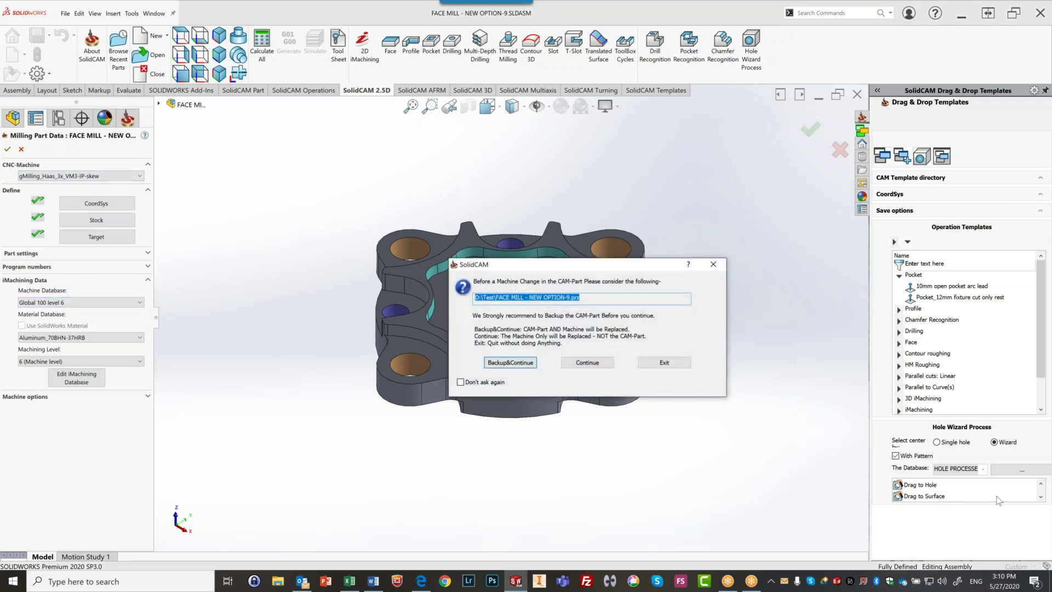
pyautogui.click(605, 365)
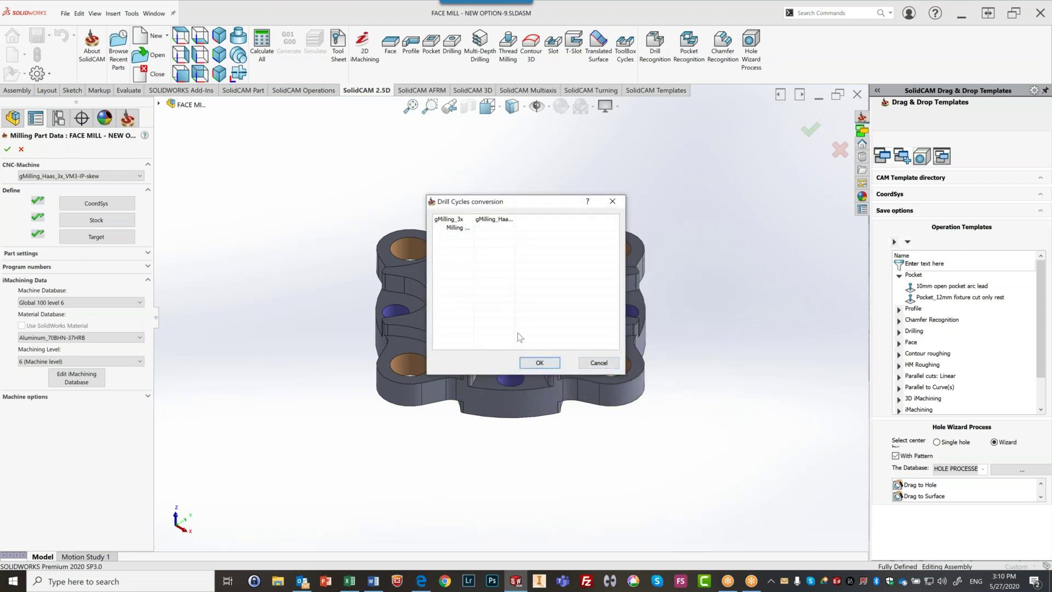
pyautogui.click(551, 364)
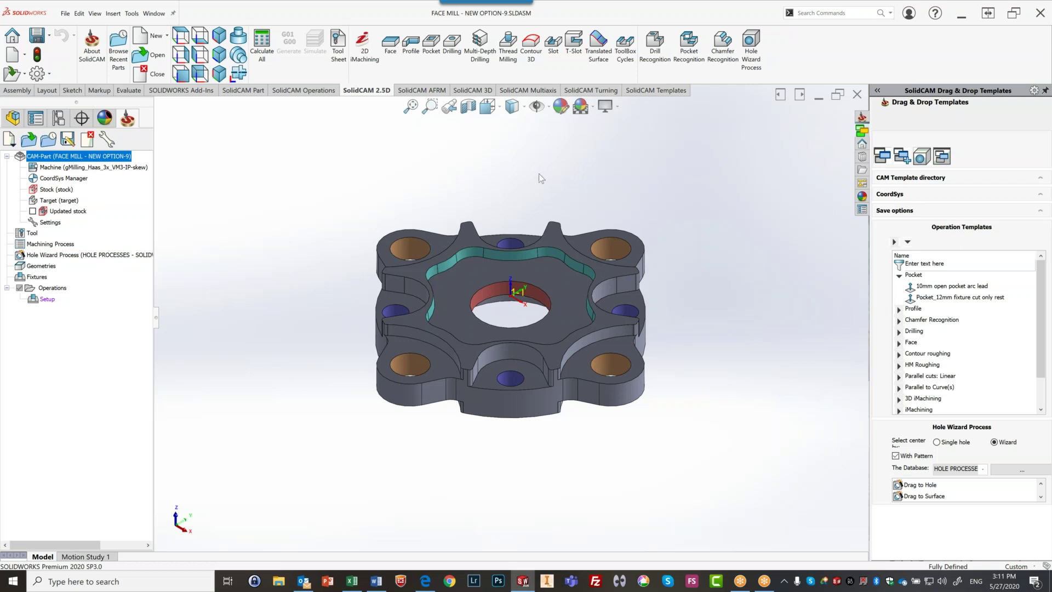
# Start a new 2D iMachining operation and move its dialog aside so more of the model is exposed.
pyautogui.click(363, 55)
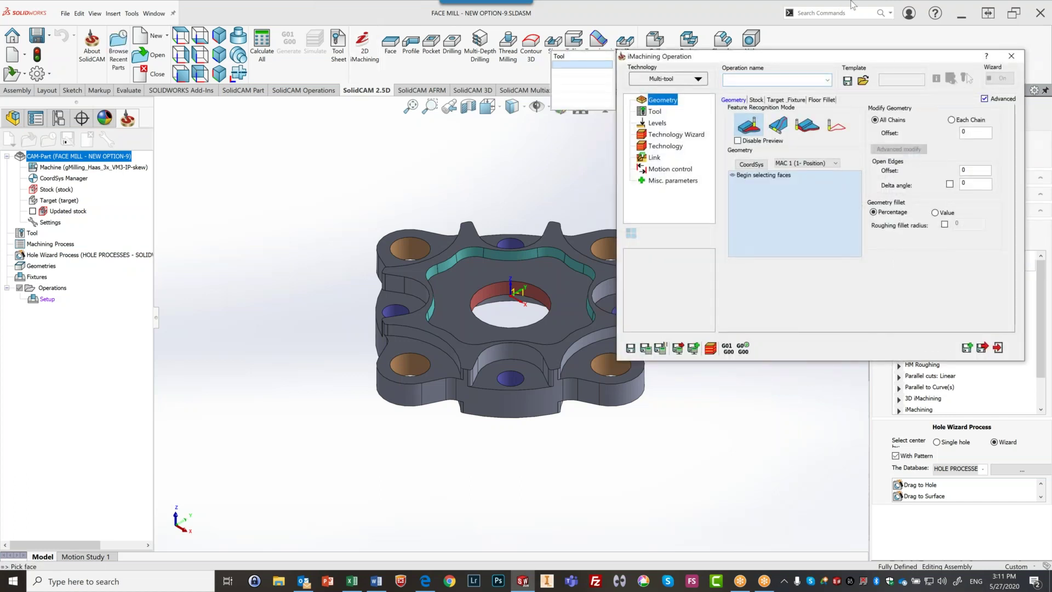
pyautogui.moveTo(888, 64); pyautogui.dragTo(591, 39)
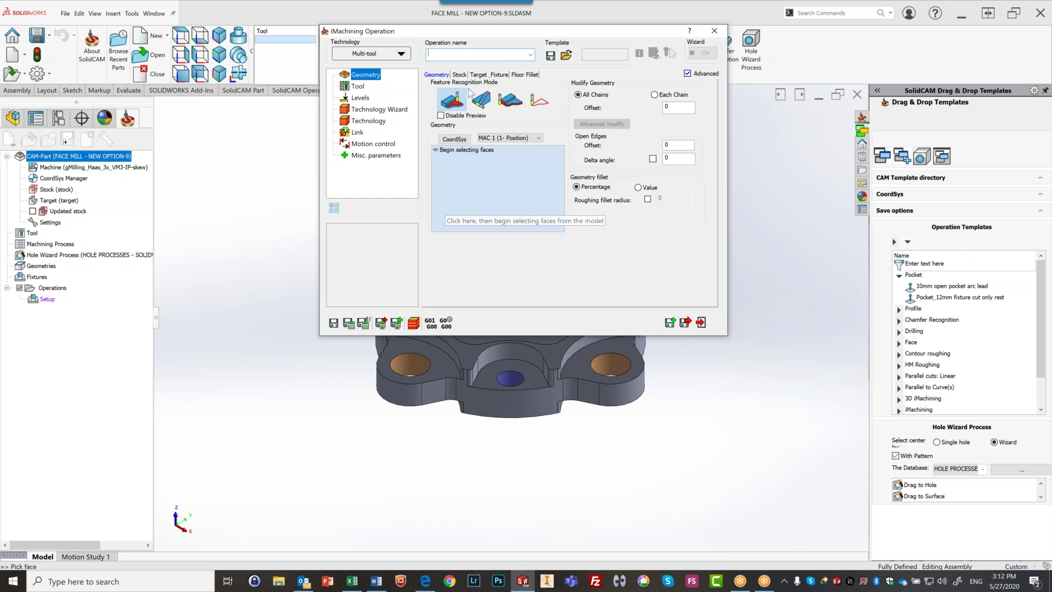
pyautogui.moveTo(458, 33); pyautogui.dragTo(577, 12)
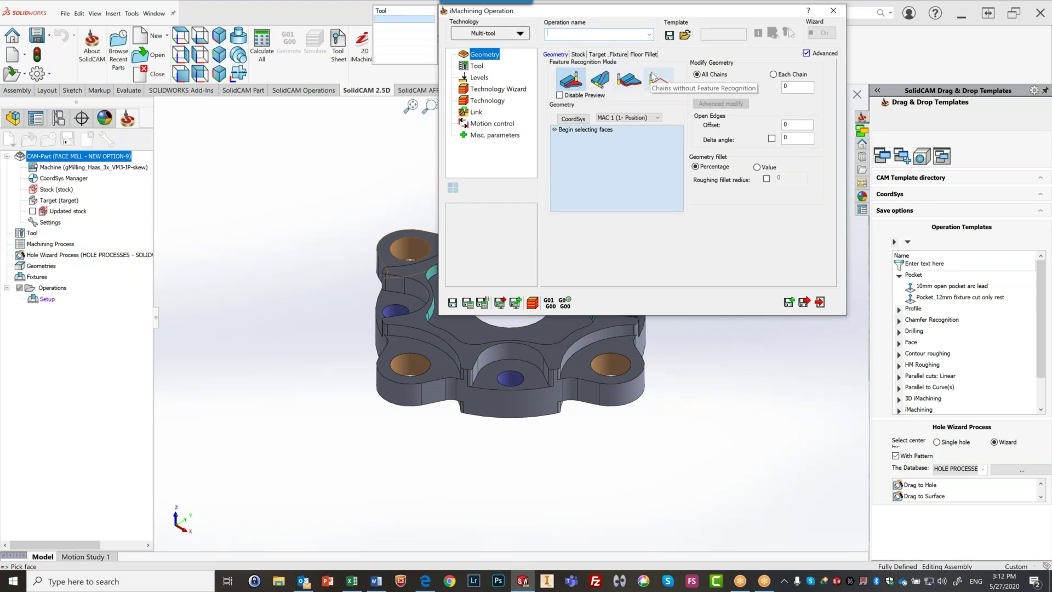
# Review the operation's stock definition and its target and fixture protection settings.
pyautogui.click(580, 55)
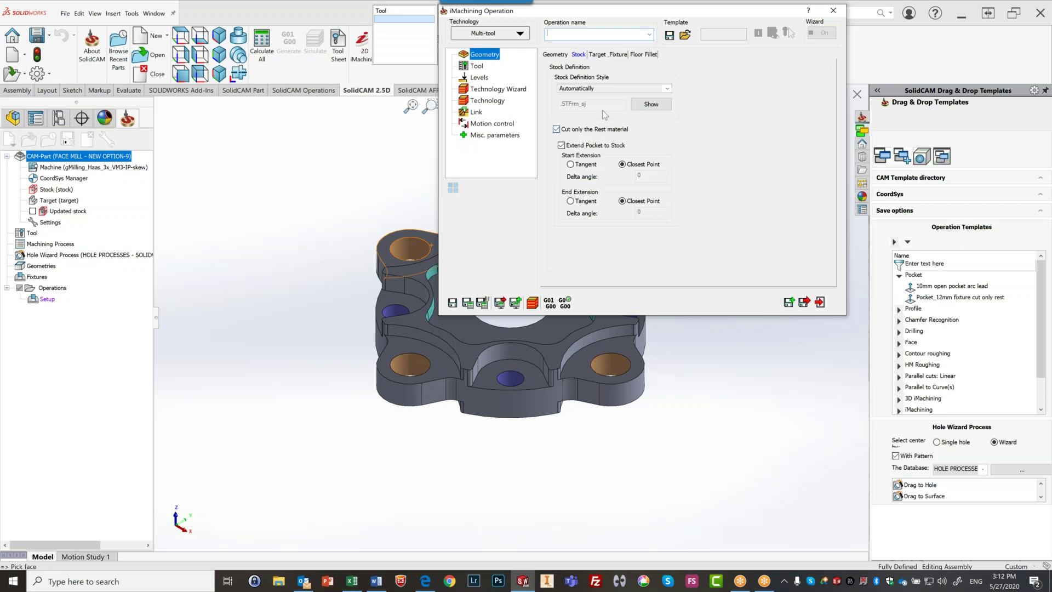
pyautogui.click(601, 55)
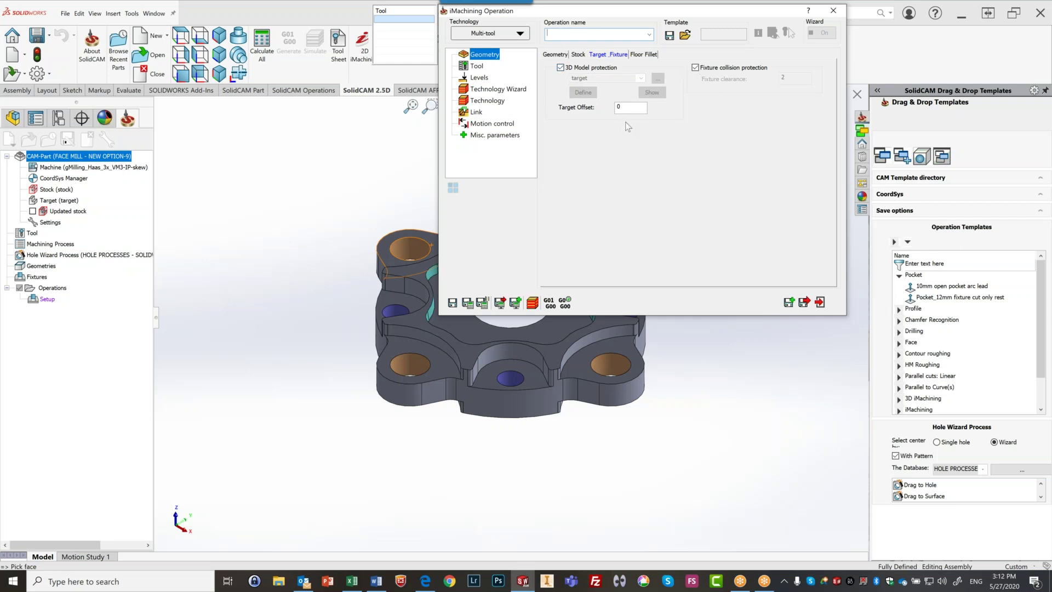
pyautogui.click(554, 55)
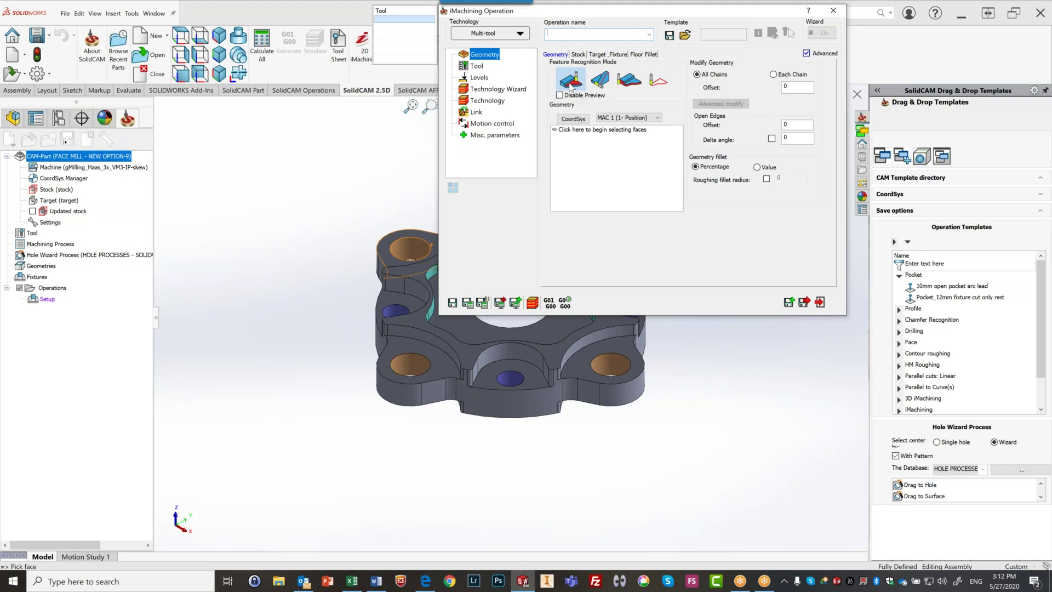
# Set the operation's feature recognition mode to the outside machining option.
pyautogui.click(601, 82)
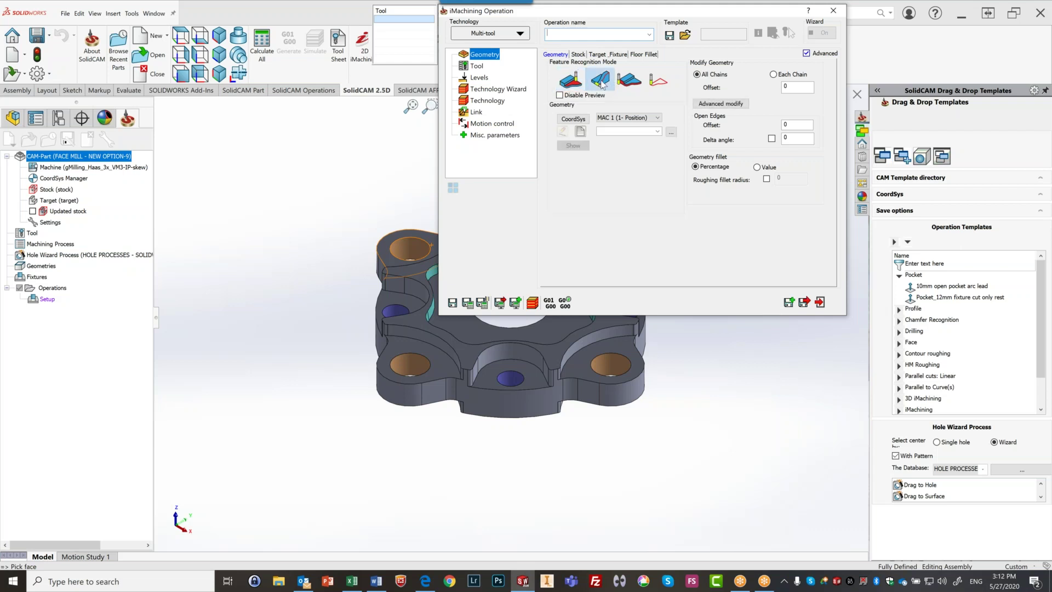
pyautogui.moveTo(610, 14); pyautogui.dragTo(779, 24)
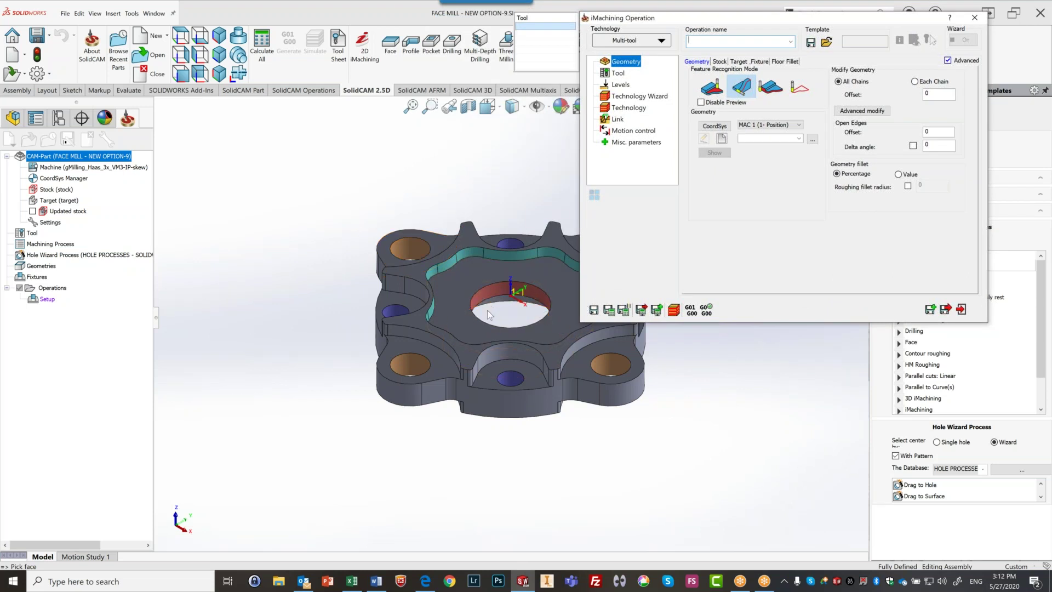
pyautogui.moveTo(517, 331); pyautogui.dragTo(493, 331, button='middle')
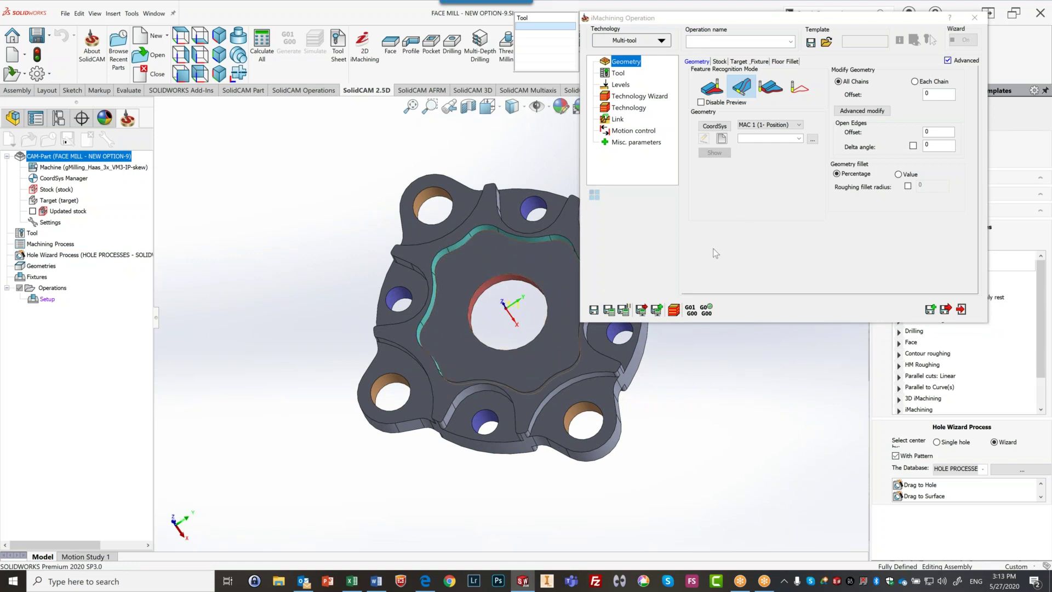
pyautogui.click(776, 92)
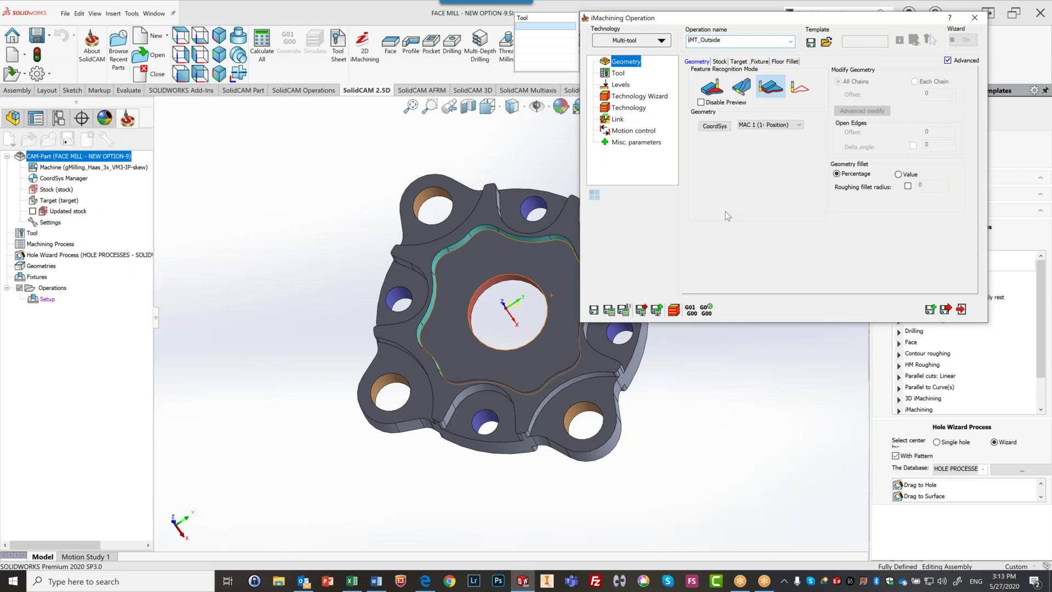
# Change the outside operation's technology to iRough + iFinish.
pyautogui.click(618, 74)
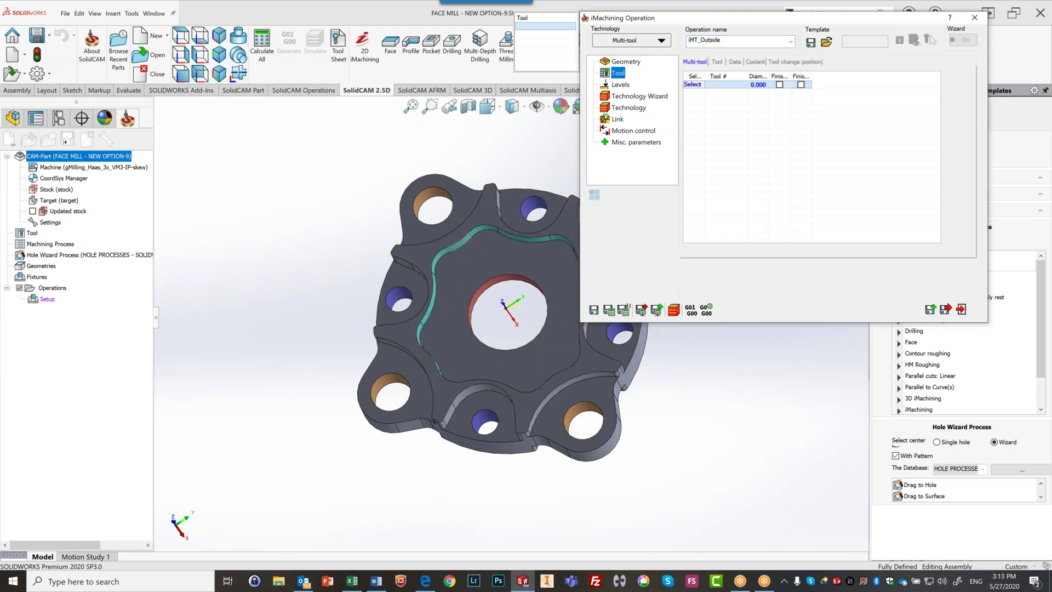
pyautogui.moveTo(523, 335); pyautogui.dragTo(548, 253, button='middle')
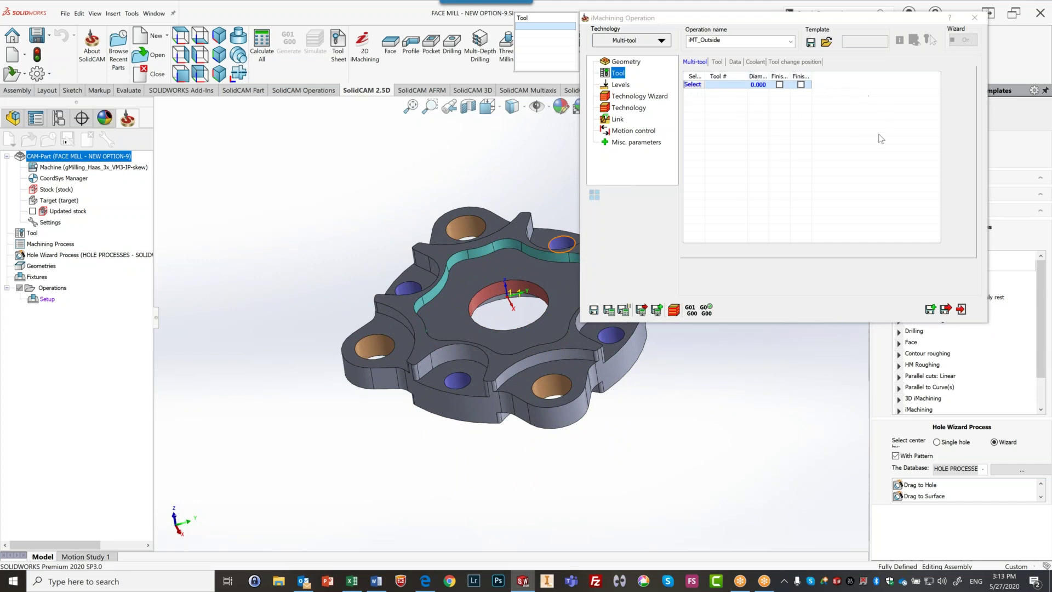
pyautogui.click(633, 44)
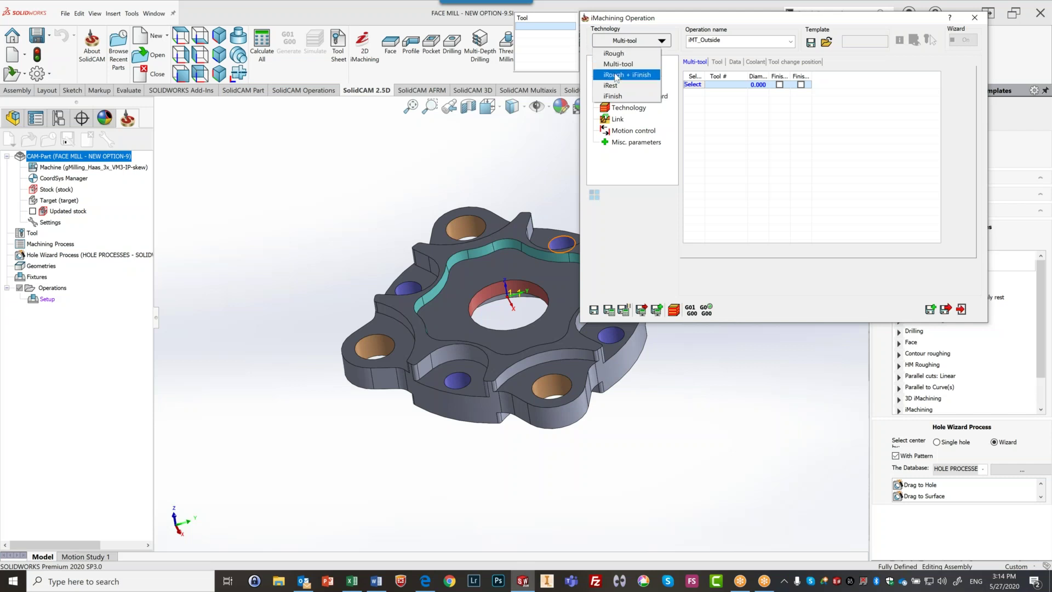
pyautogui.click(616, 77)
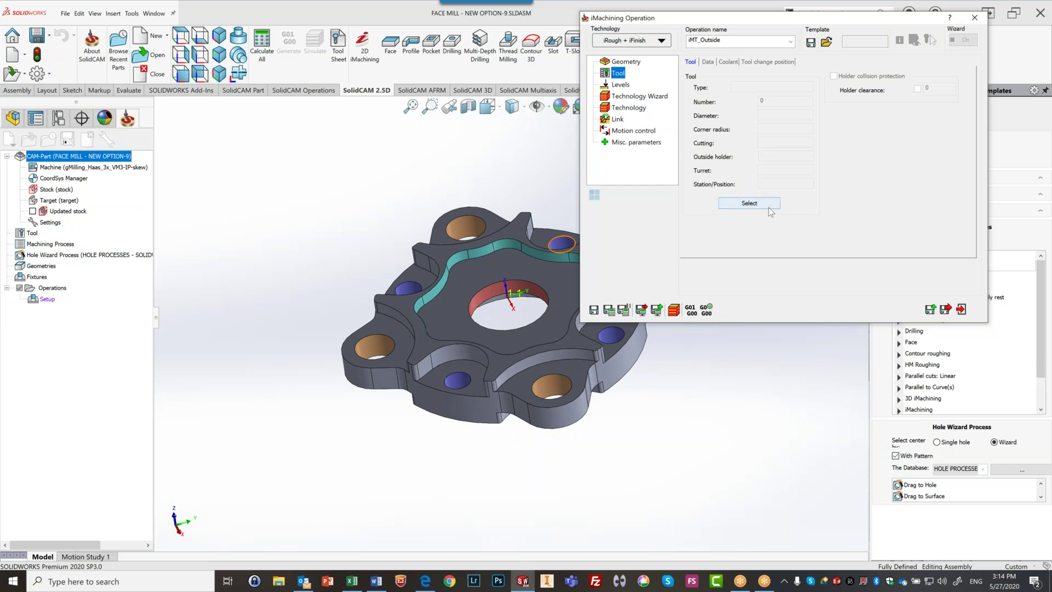
# Add a new end mill for the operation with a 12 mm cutting, shoulder and arbor diameter.
pyautogui.click(749, 203)
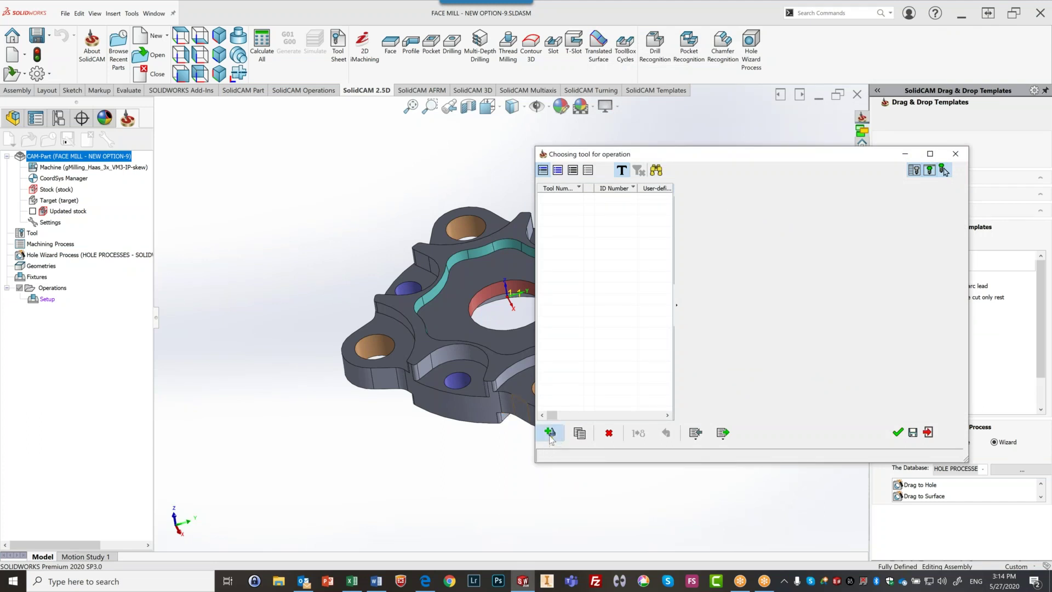
pyautogui.click(943, 171)
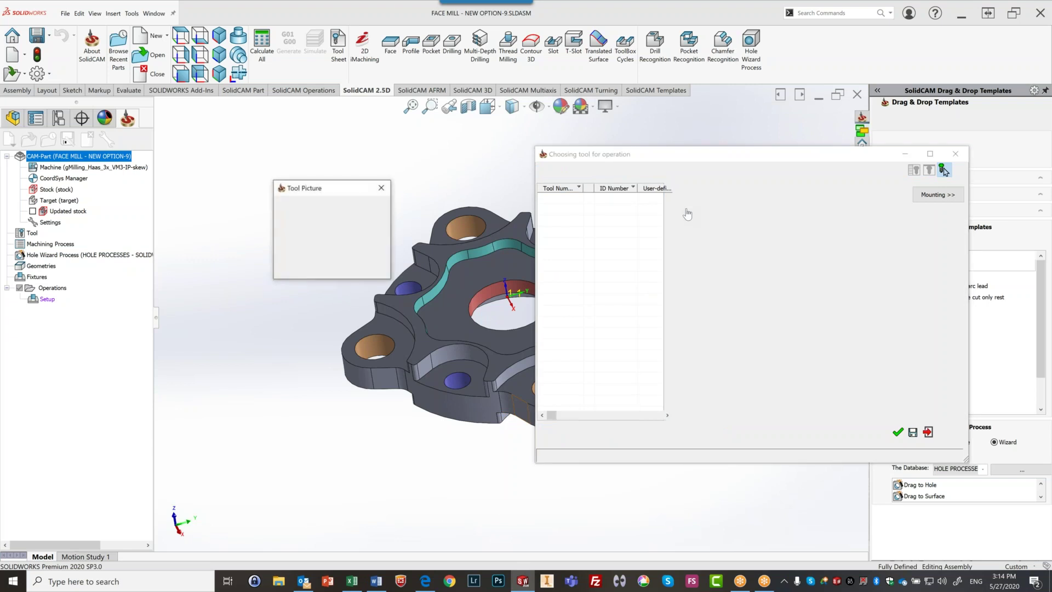
pyautogui.click(822, 269)
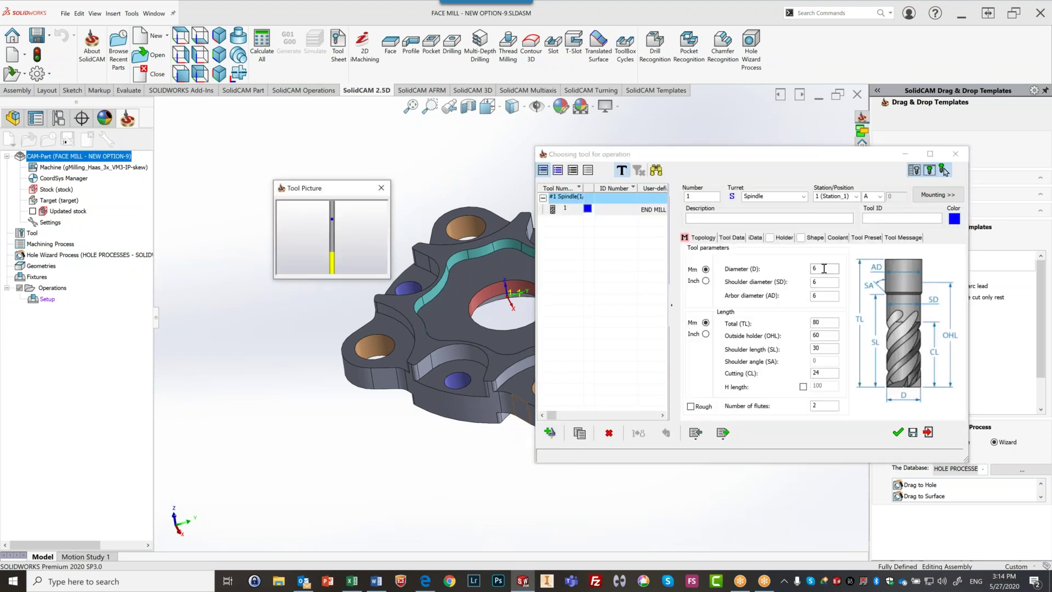
pyautogui.write('12')
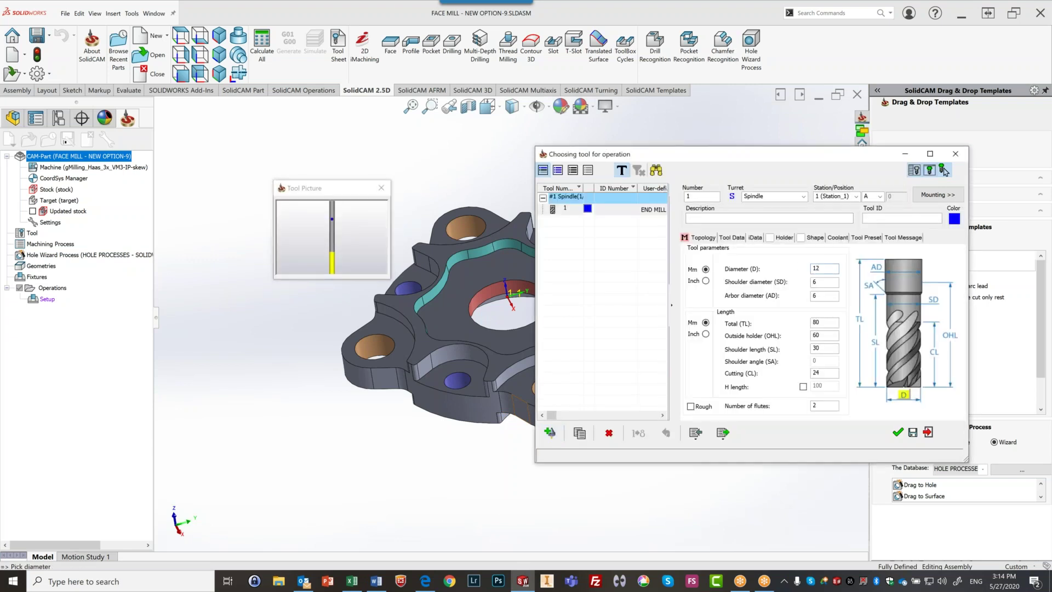
pyautogui.click(820, 282)
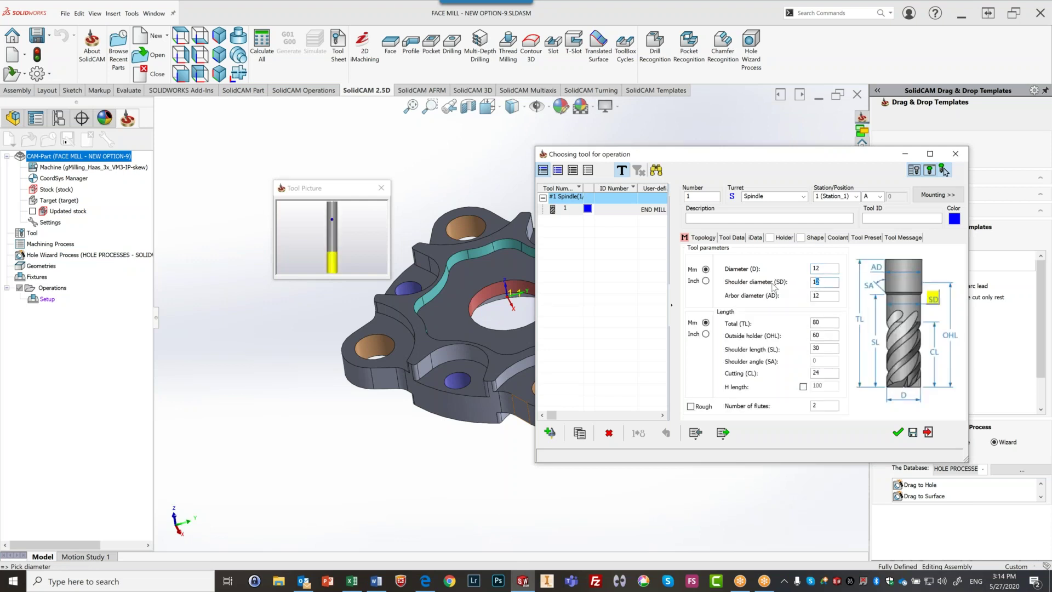
pyautogui.click(828, 295)
# Set the end mill's total length to 120 mm and number of flutes to 3, and assign it to the operation.
pyautogui.click(823, 323)
pyautogui.write('120')
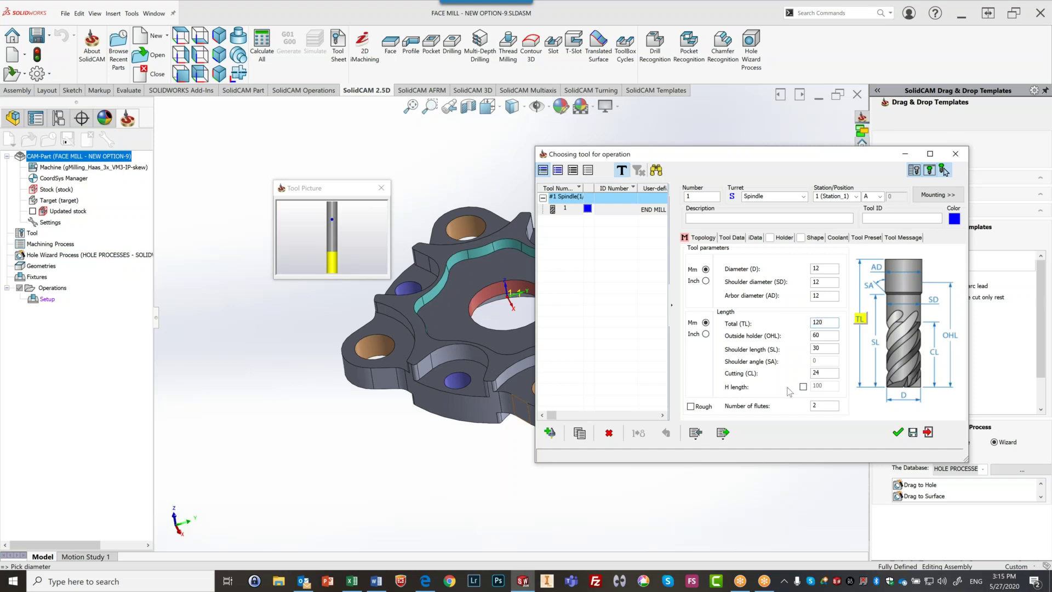
pyautogui.click(827, 335)
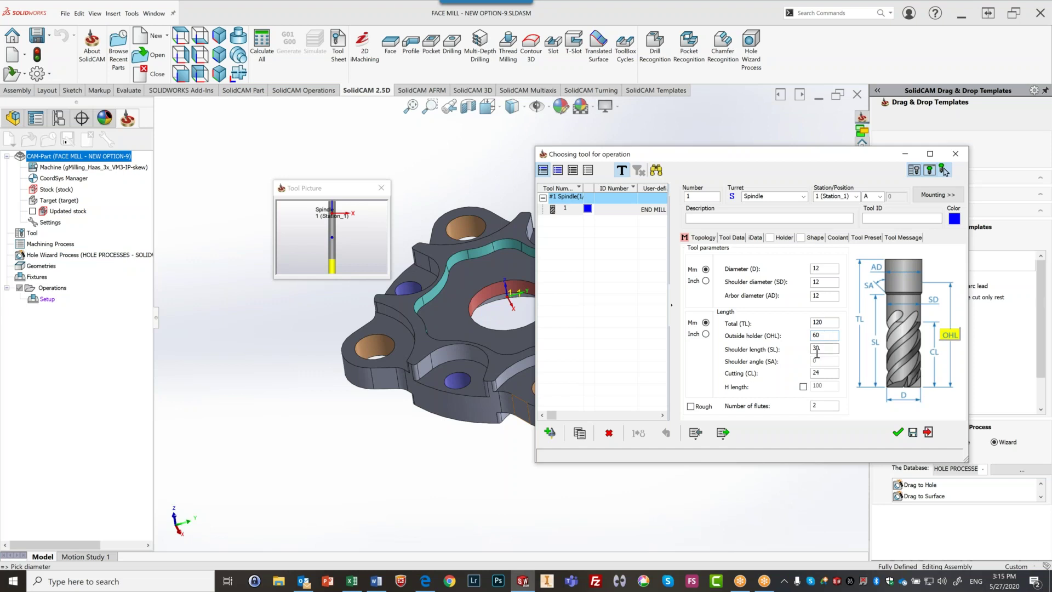
pyautogui.click(831, 350)
pyautogui.click(827, 377)
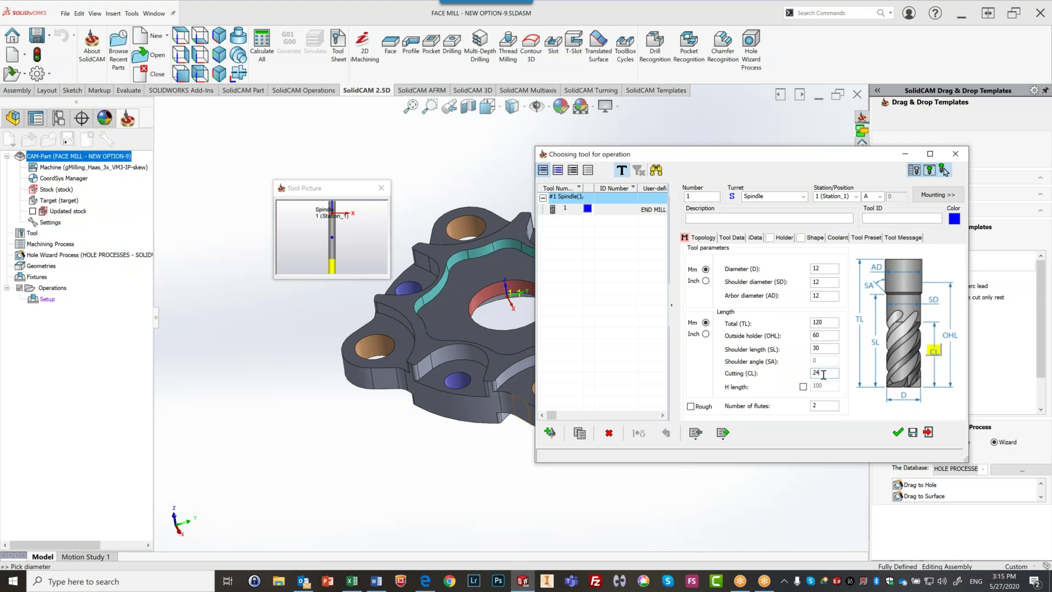
pyautogui.doubleClick(832, 406)
pyautogui.click(898, 433)
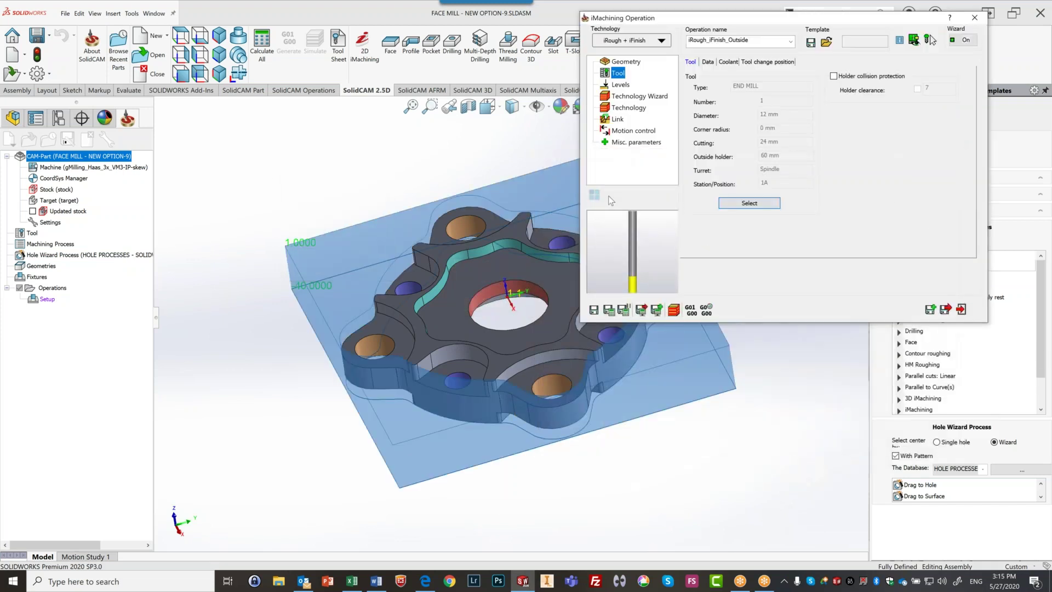
# Inspect the depth preview on the stock and set the pocket depth delta to -0.5.
pyautogui.moveTo(734, 18); pyautogui.dragTo(823, 45)
pyautogui.moveTo(560, 195); pyautogui.dragTo(584, 174, button='middle')
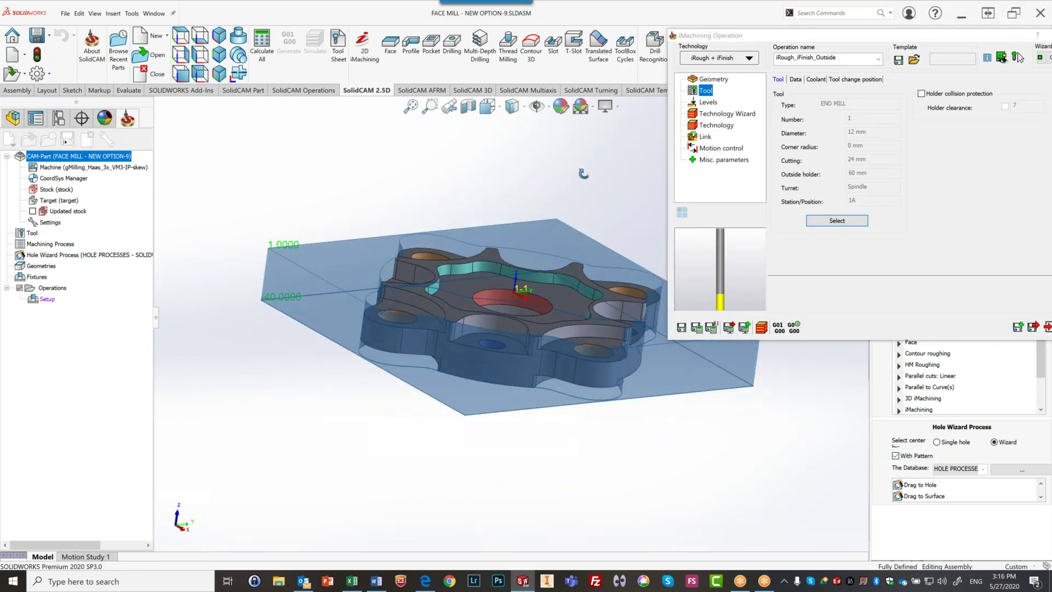
pyautogui.scroll(-6, 306, 267)
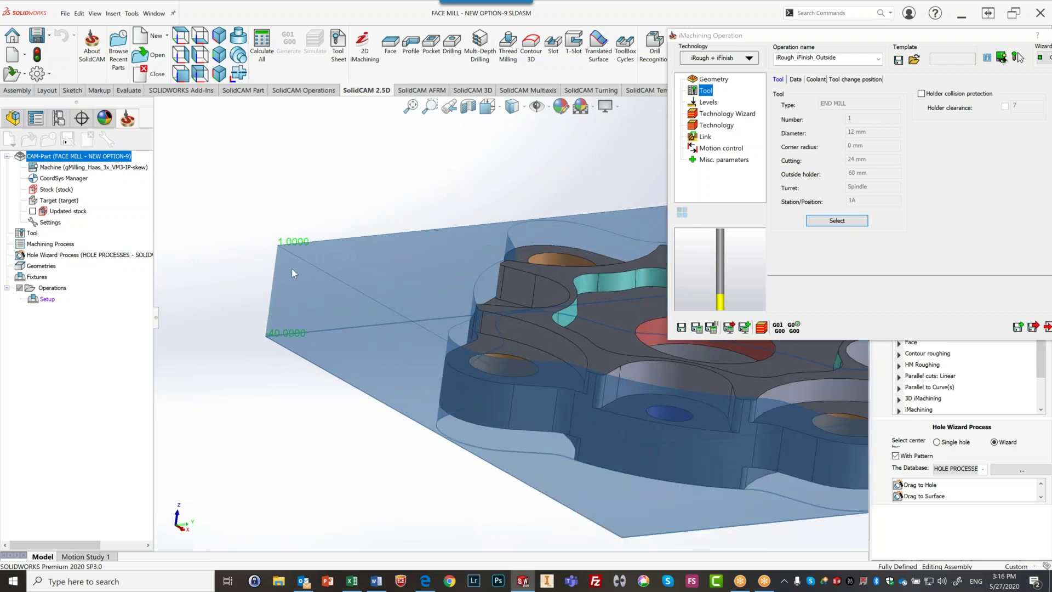
pyautogui.moveTo(300, 268); pyautogui.dragTo(311, 266, button='middle')
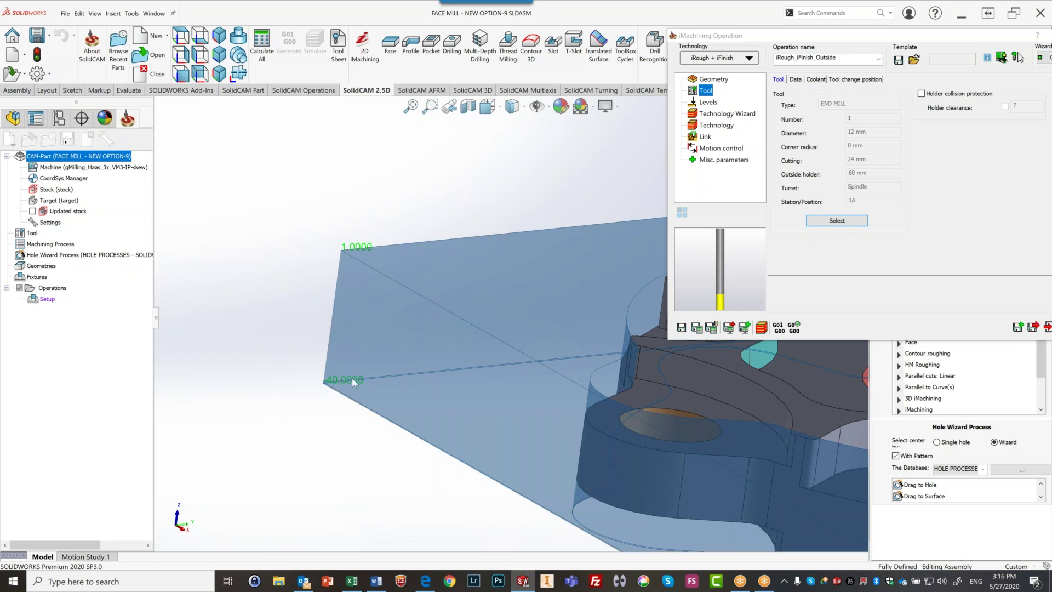
pyautogui.click(713, 103)
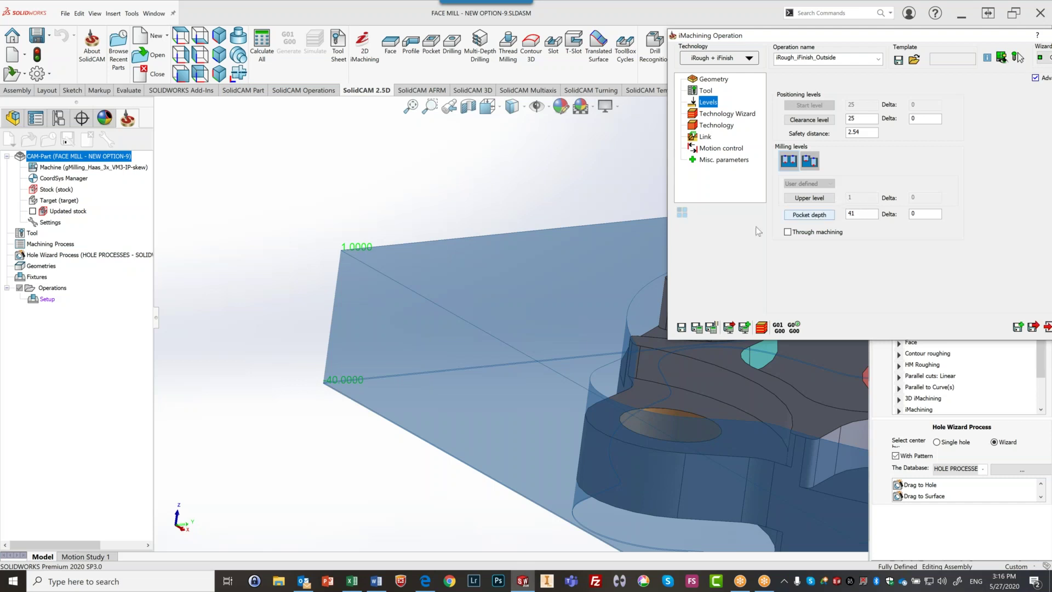
pyautogui.click(862, 214)
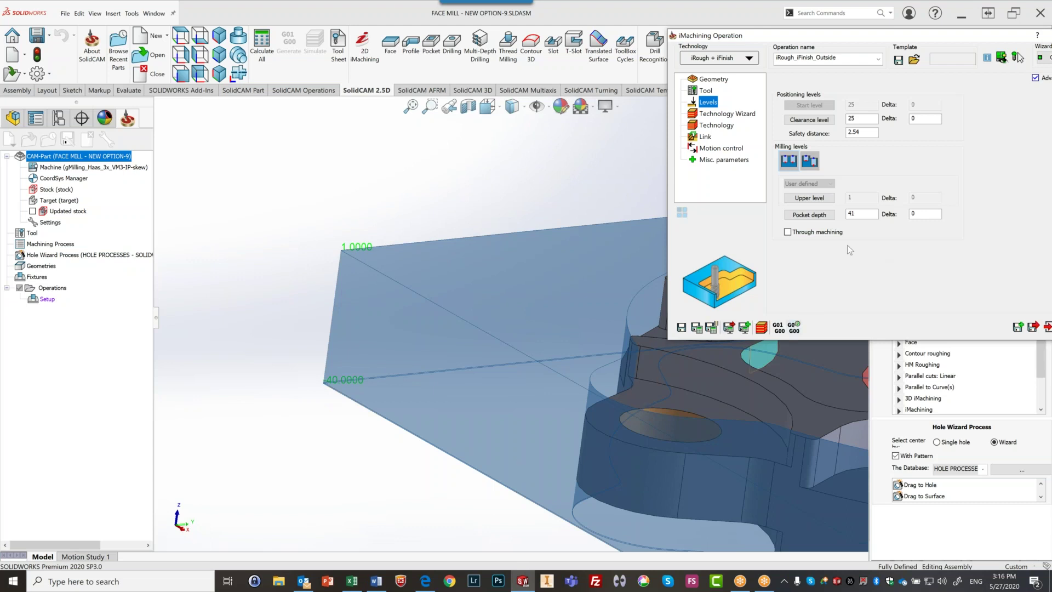
pyautogui.click(912, 216)
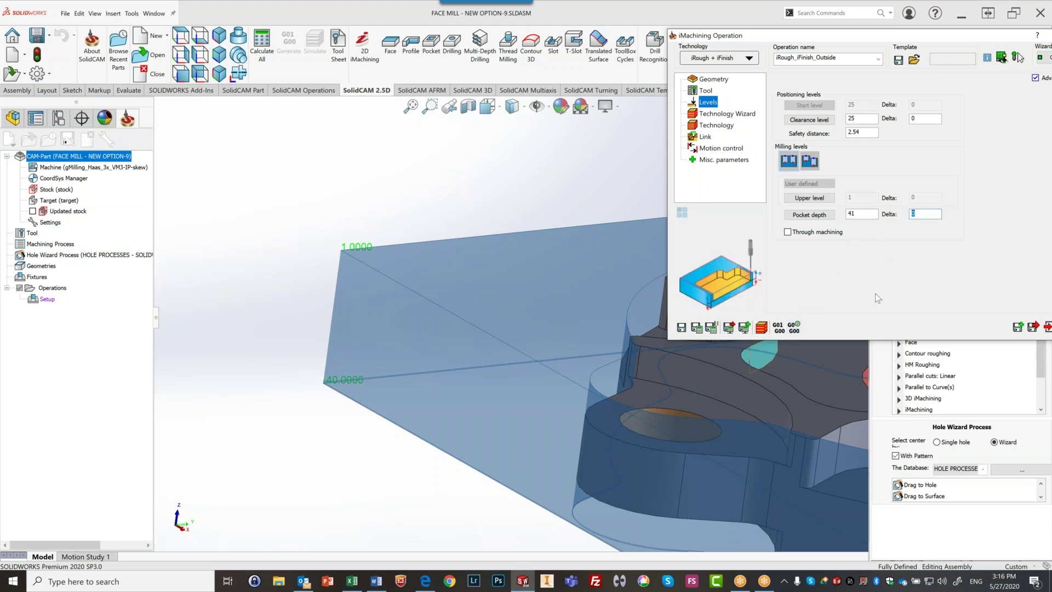
pyautogui.write('-')
pyautogui.write('.5')
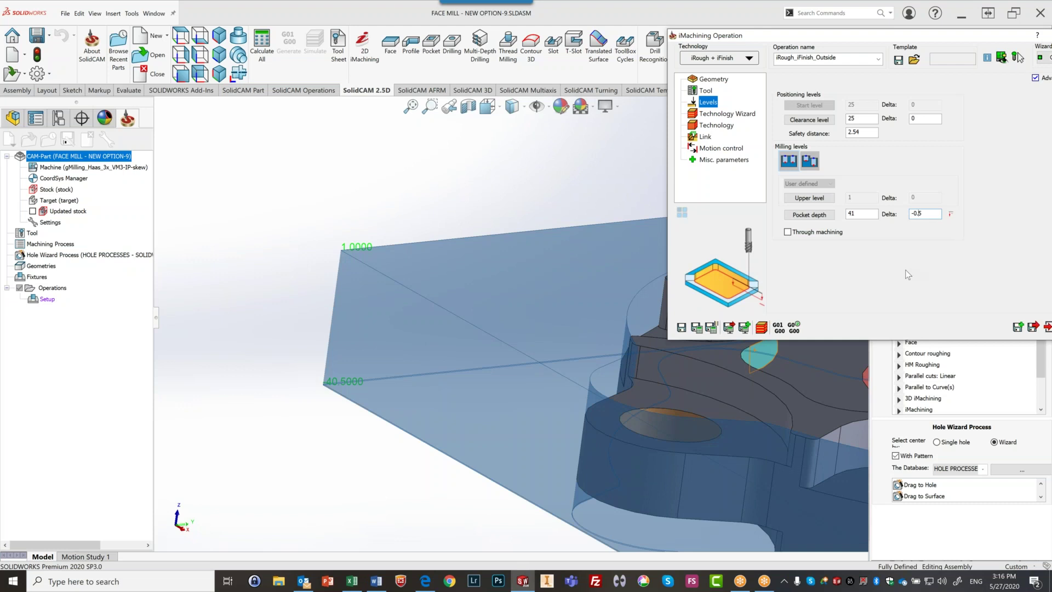
# Change the Technology Wizard's step down to user-defined with the number of steps set to 3.
pyautogui.click(727, 114)
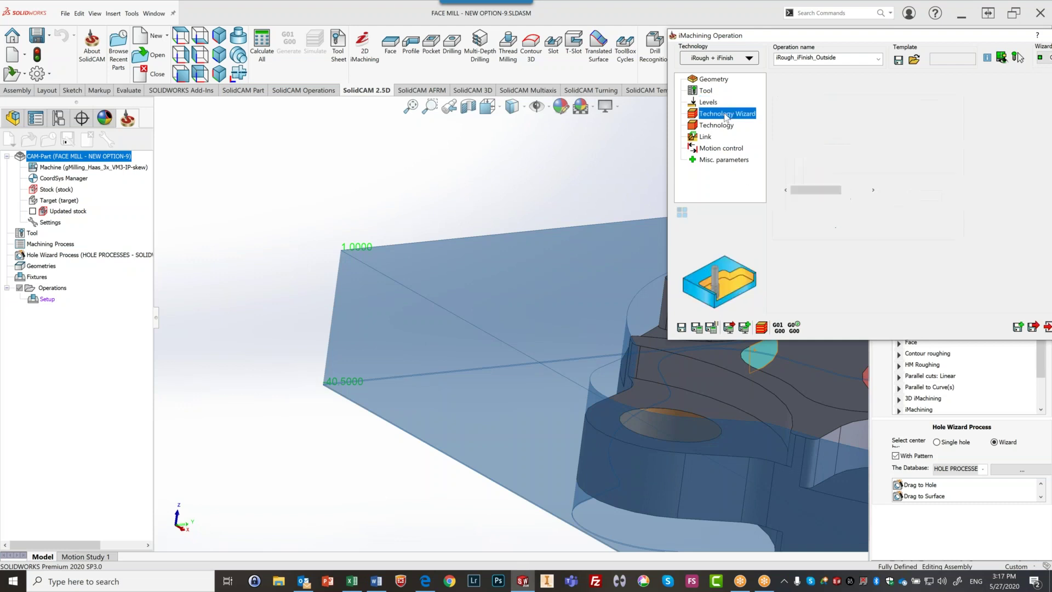
pyautogui.click(709, 103)
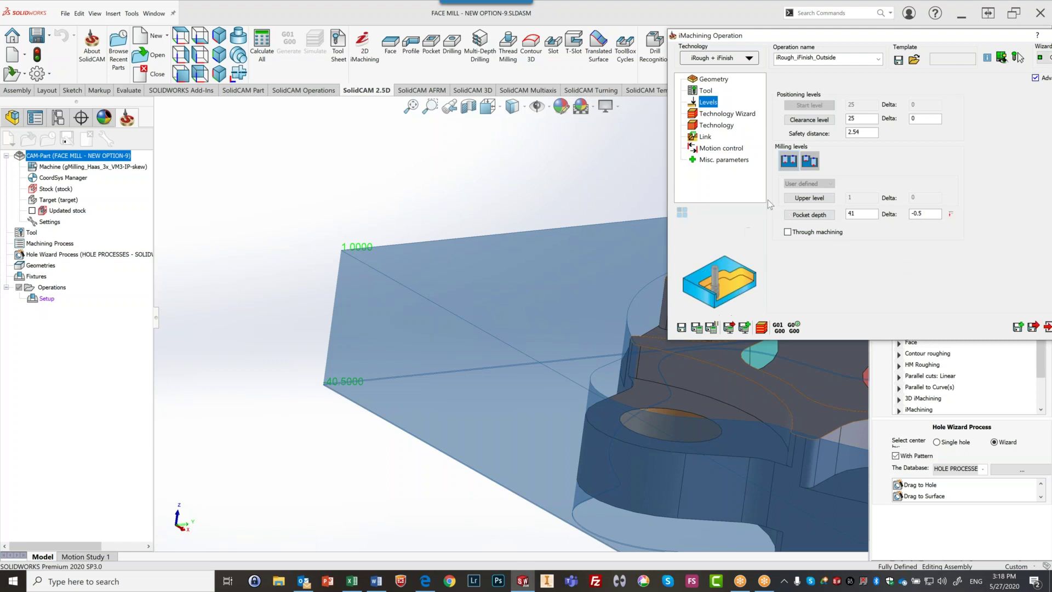
pyautogui.click(727, 115)
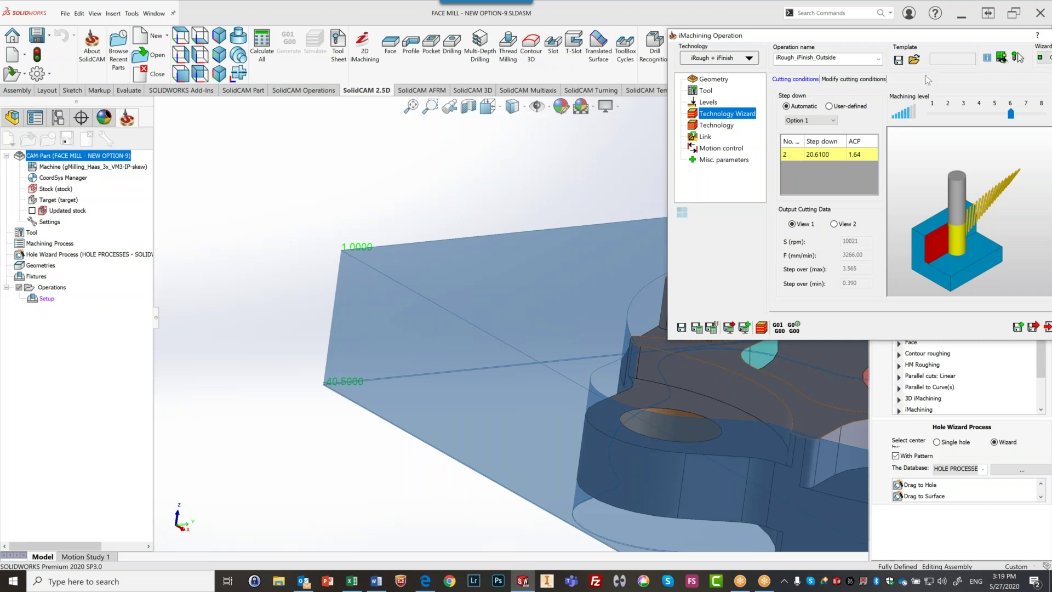
pyautogui.moveTo(897, 34); pyautogui.dragTo(695, 18)
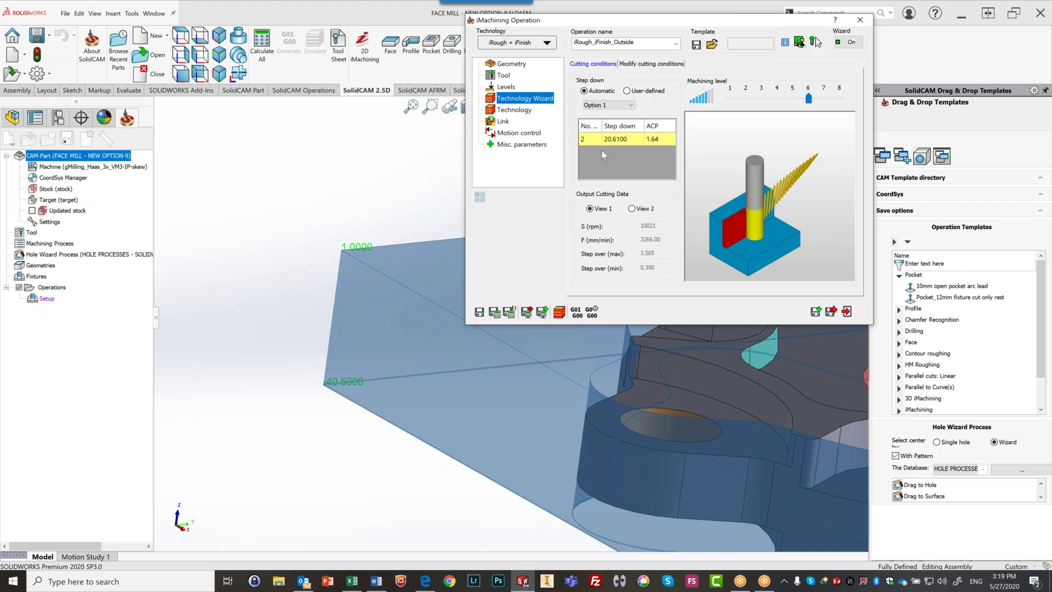
pyautogui.click(627, 92)
pyautogui.moveTo(647, 104); pyautogui.dragTo(631, 106)
pyautogui.write('3')
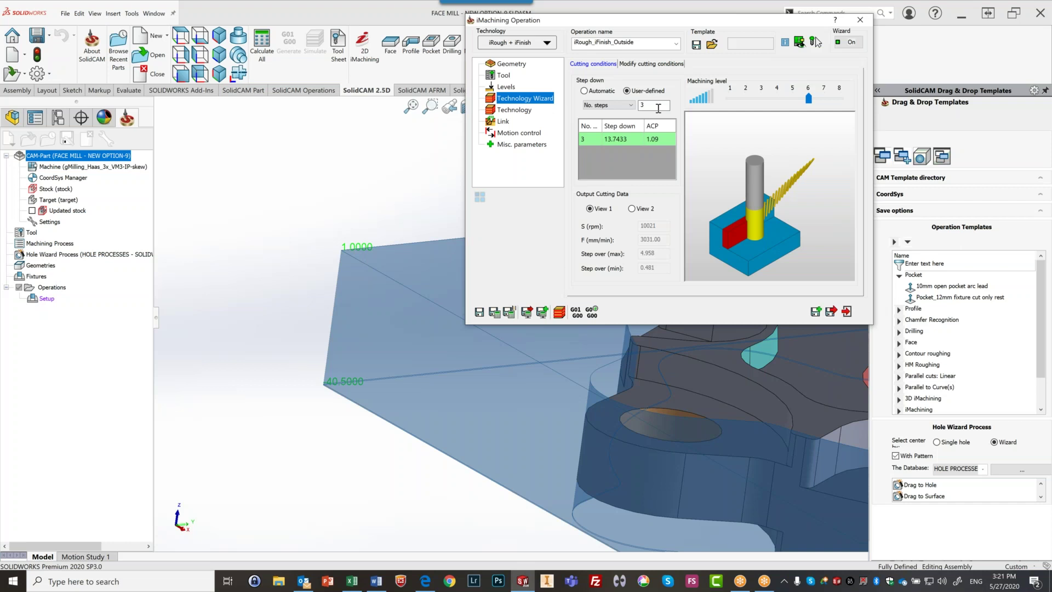
# Set the 12 mm end mill's topology/helix angle to 38 and assign the tool to the operation.
pyautogui.click(506, 76)
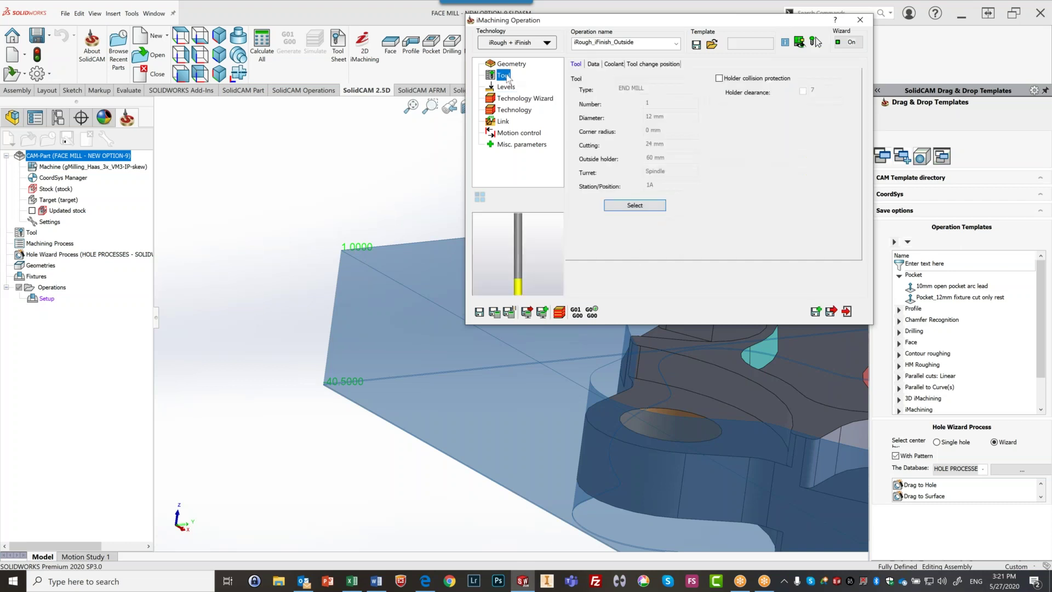
pyautogui.click(629, 206)
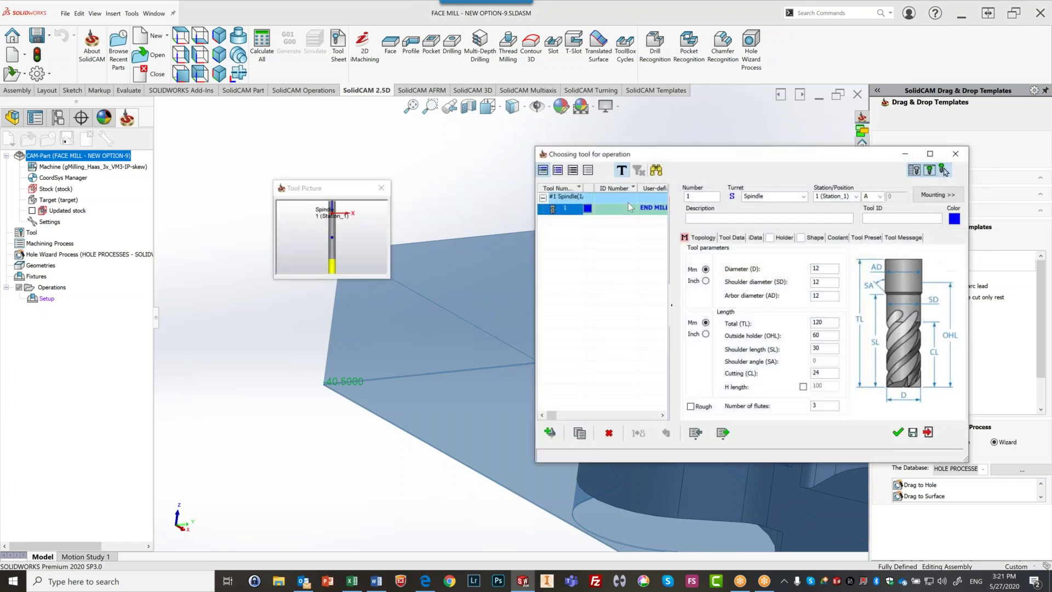
pyautogui.click(756, 239)
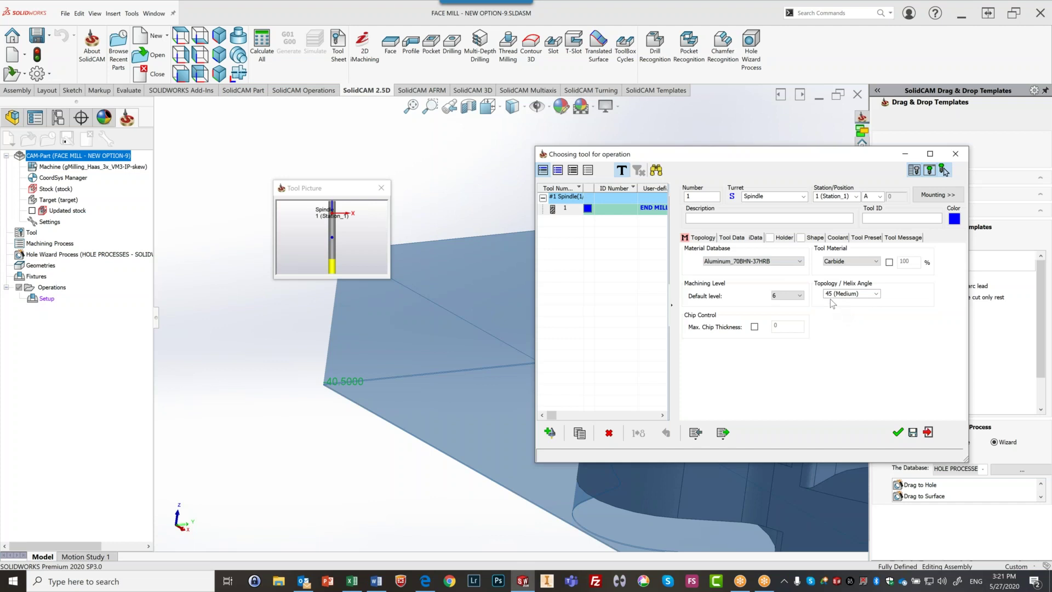
pyautogui.click(864, 295)
pyautogui.write('38')
pyautogui.click(898, 433)
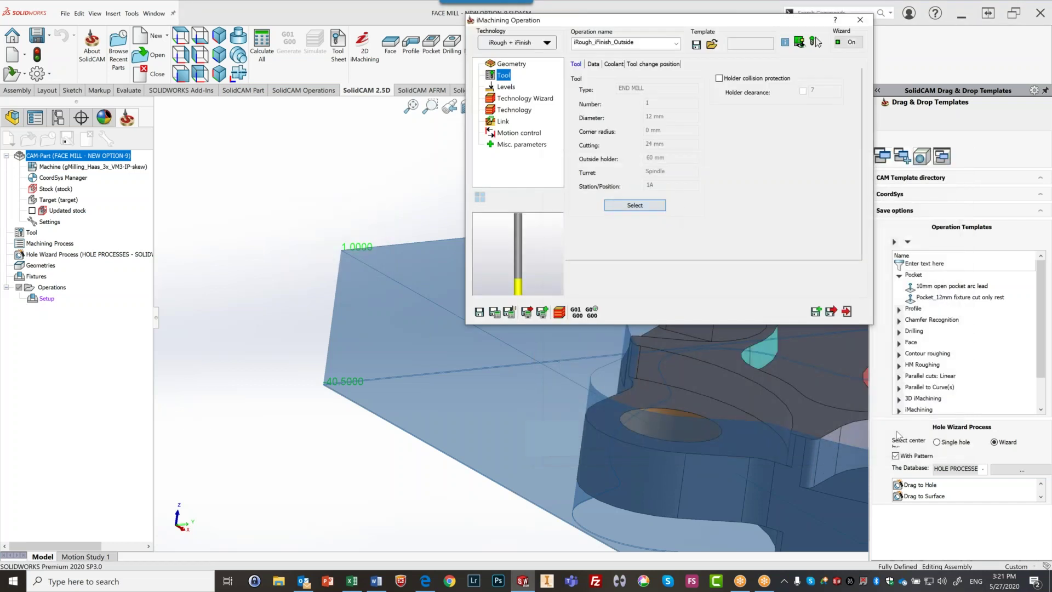
# Try user-defined step downs of 3 and 2 steps in the Technology Wizard and return the step down to Automatic.
pyautogui.click(503, 99)
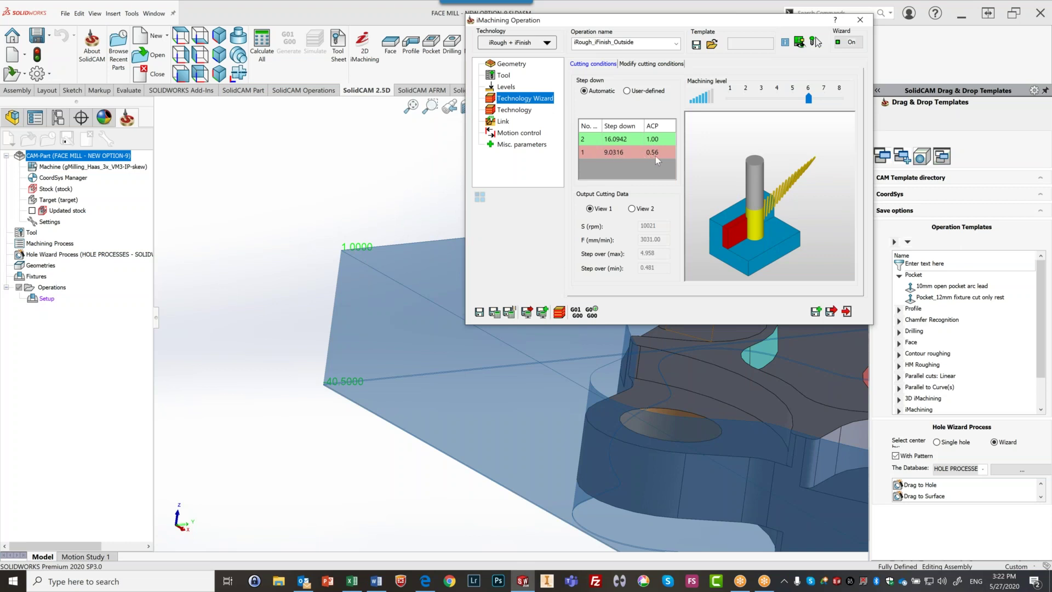
pyautogui.click(628, 91)
pyautogui.doubleClick(642, 105)
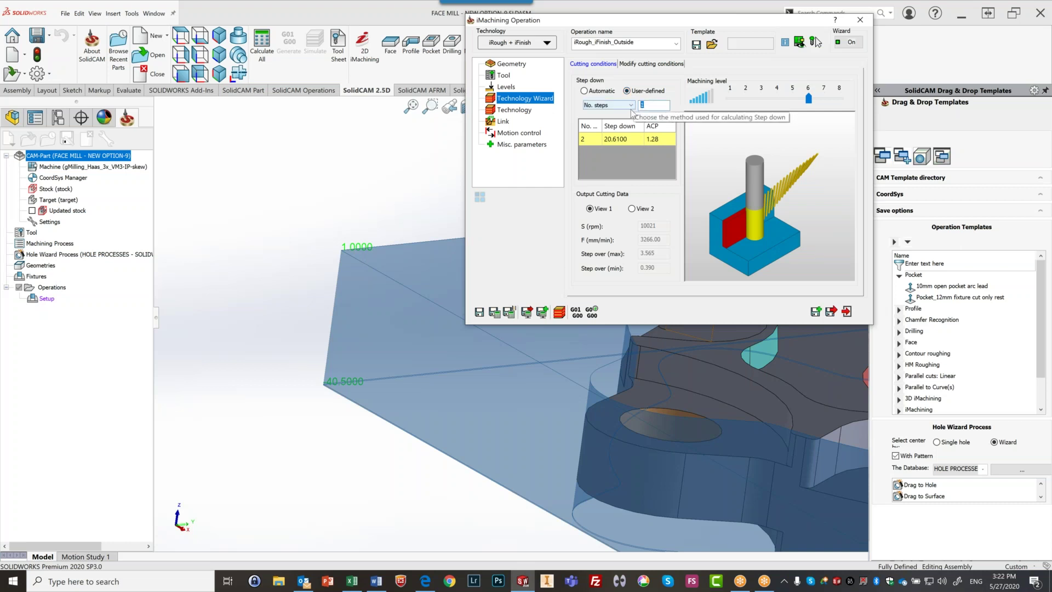
pyautogui.write('3')
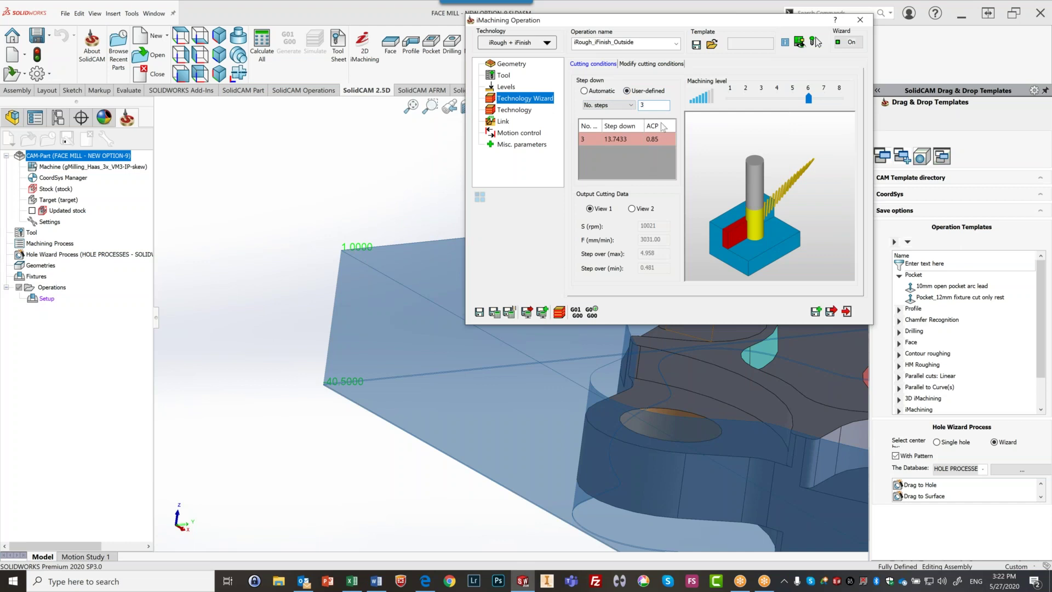
pyautogui.moveTo(646, 104); pyautogui.dragTo(622, 104)
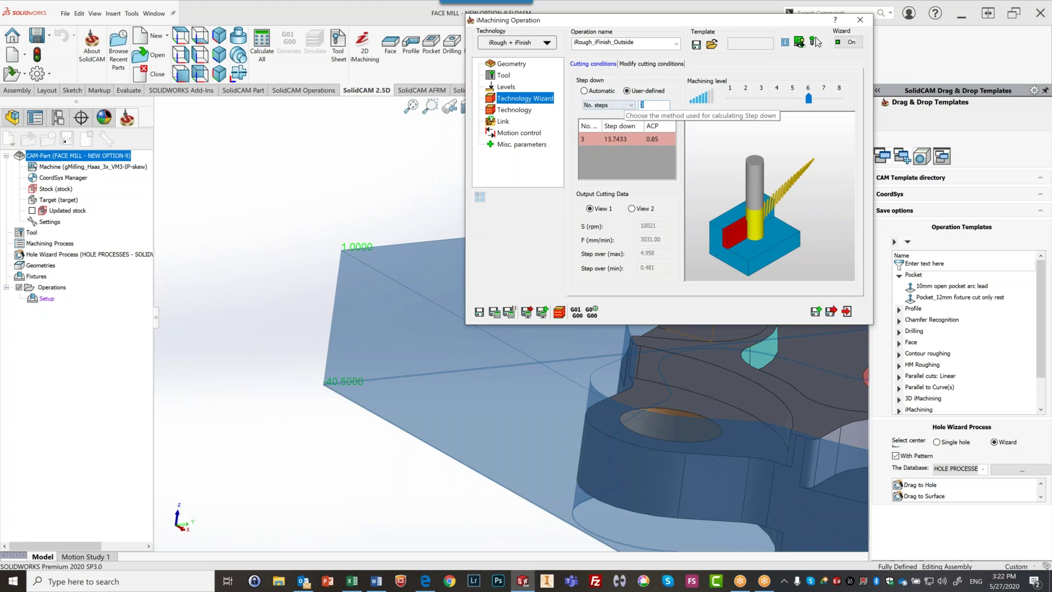
pyautogui.write('2')
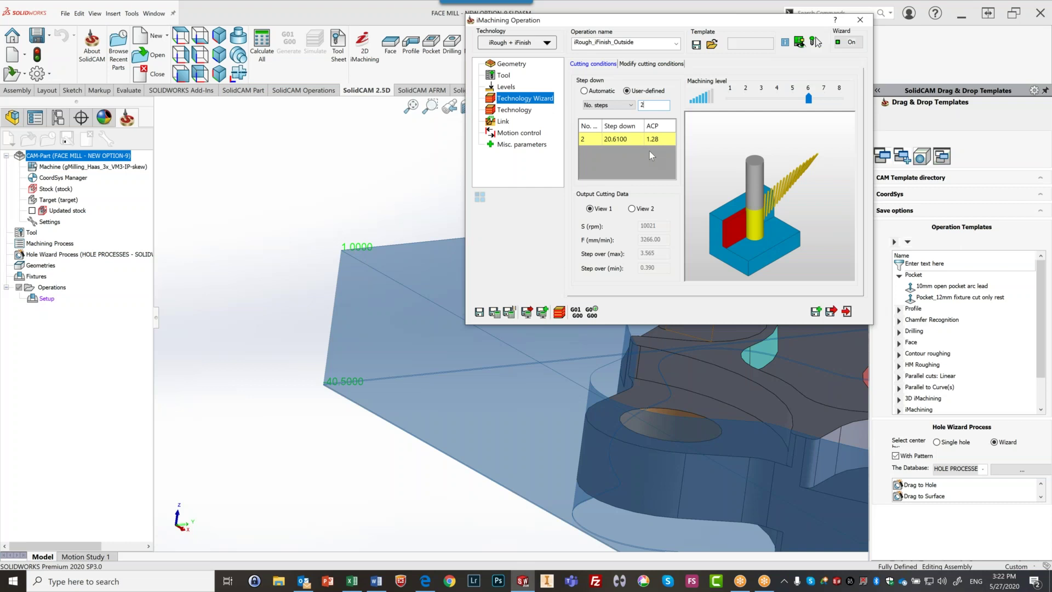
pyautogui.click(584, 91)
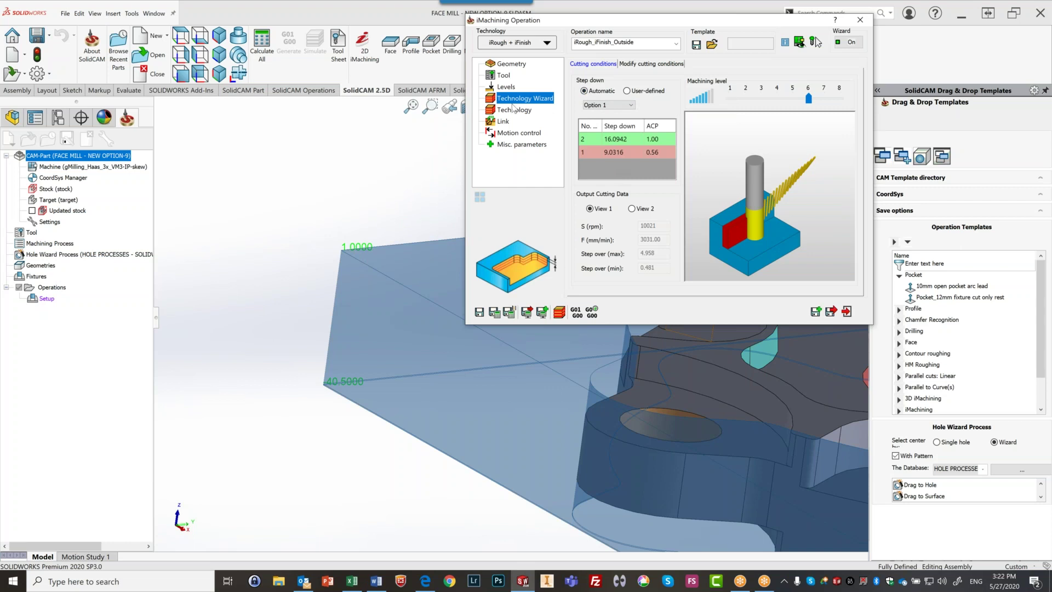
# Set the end mill's number of flutes to 5 and assign the tool to the operation.
pyautogui.click(505, 76)
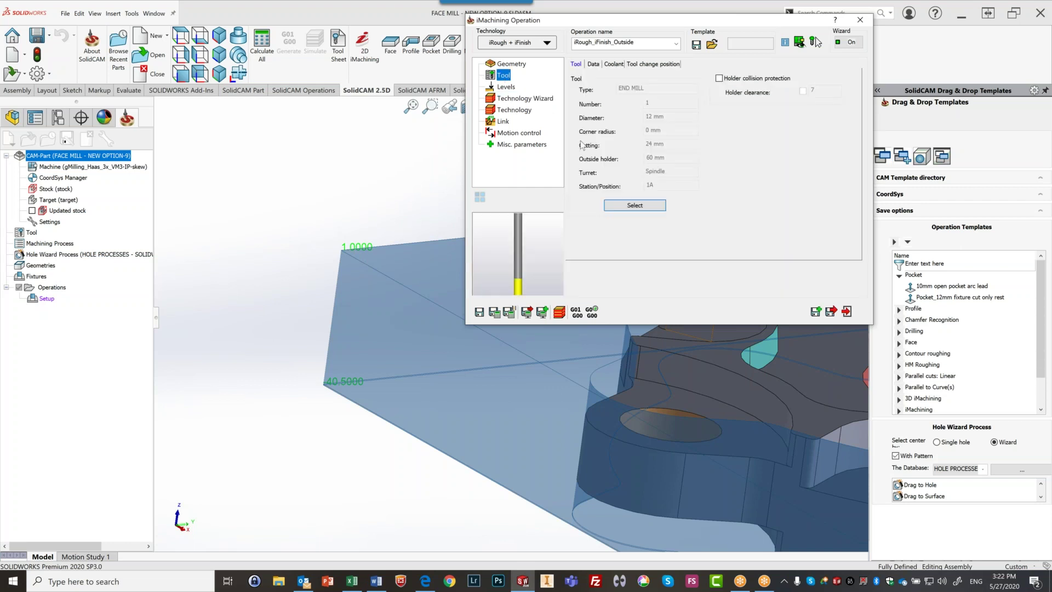
pyautogui.click(629, 207)
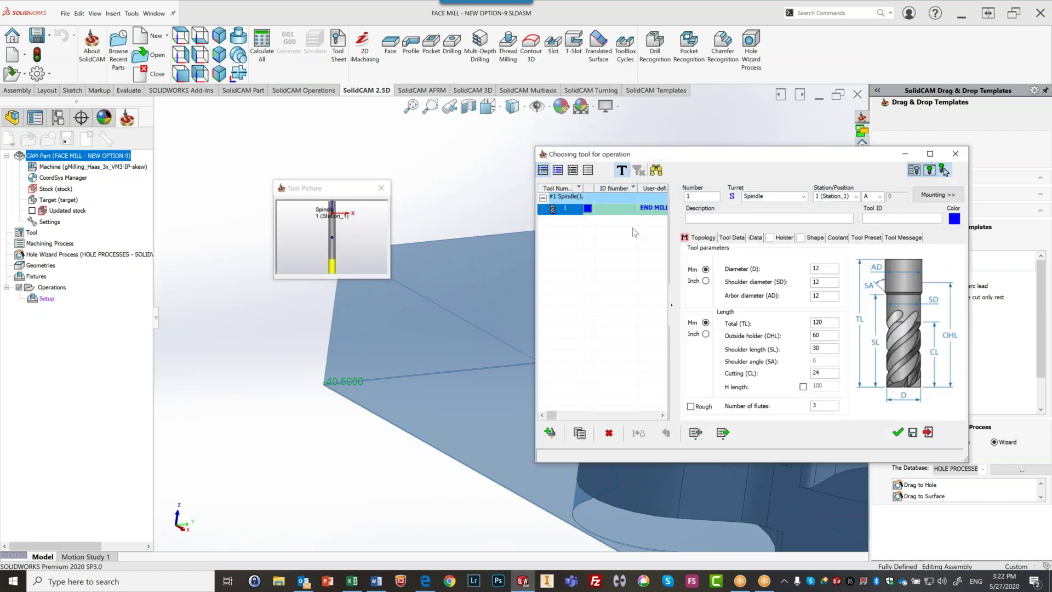
pyautogui.doubleClick(832, 405)
pyautogui.write('5')
pyautogui.click(898, 433)
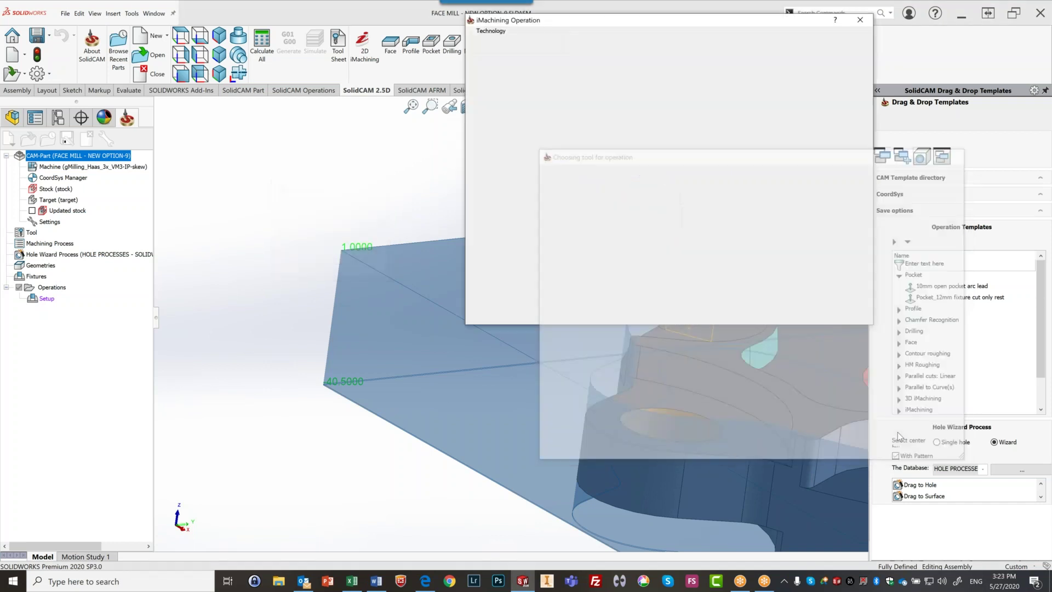
# Try a user-defined step down value of 10 in the Technology Wizard and return the step down to Automatic.
pyautogui.click(539, 102)
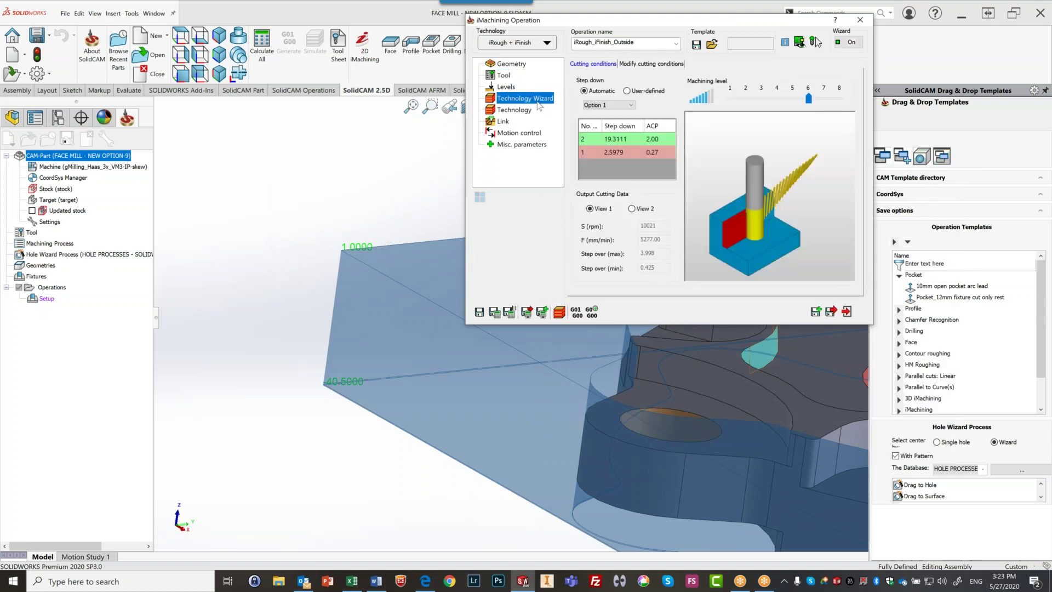
pyautogui.click(627, 91)
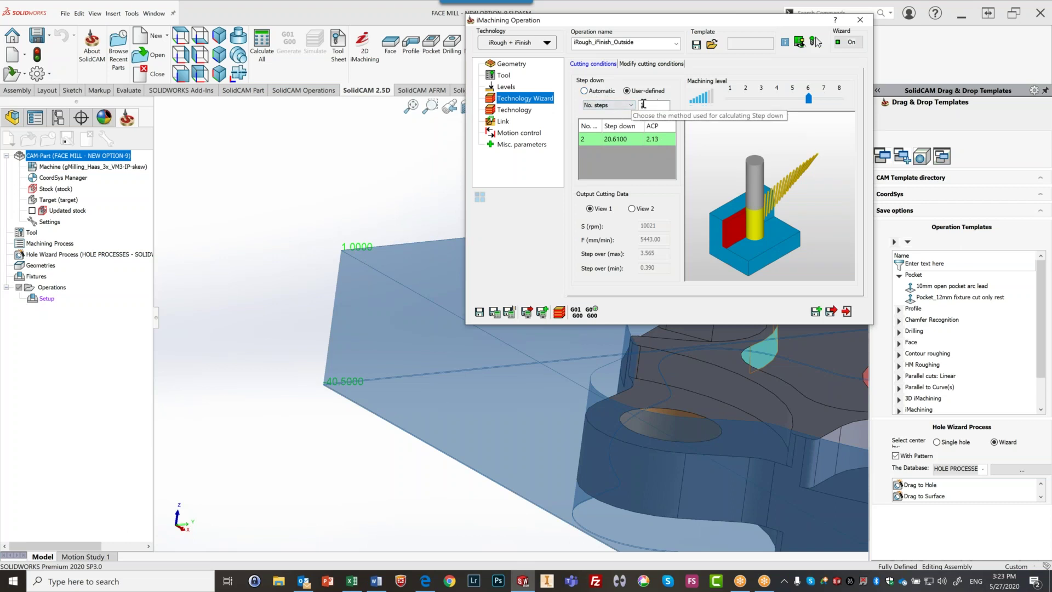
pyautogui.click(600, 105)
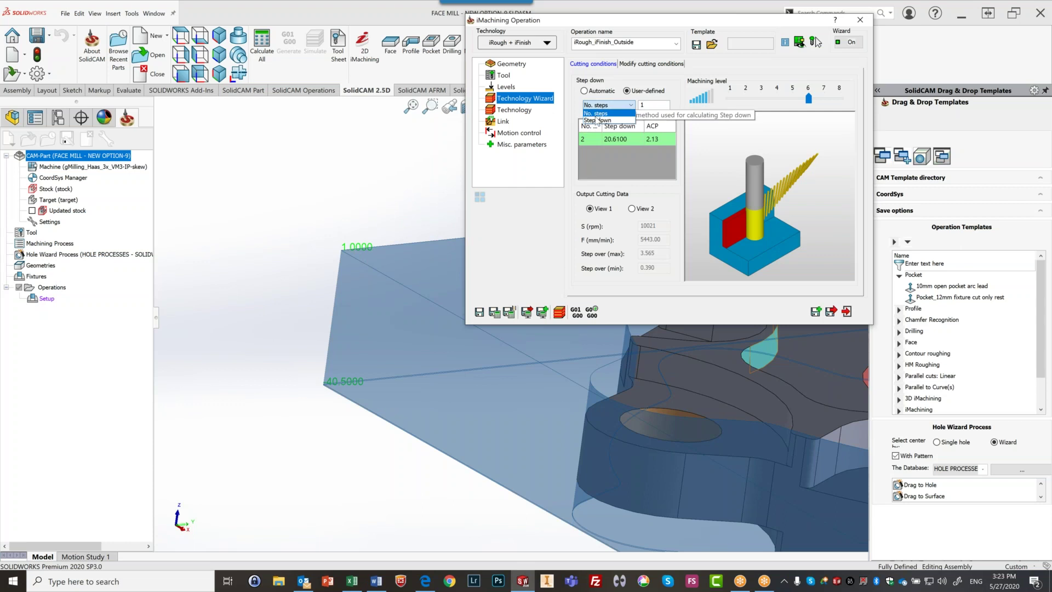
pyautogui.click(598, 120)
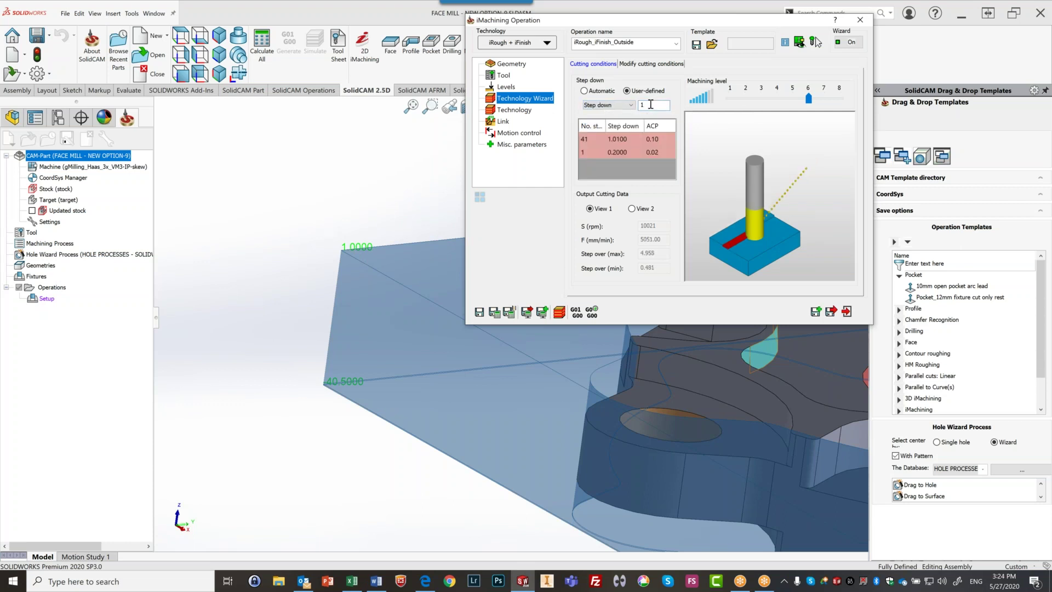
pyautogui.write('0')
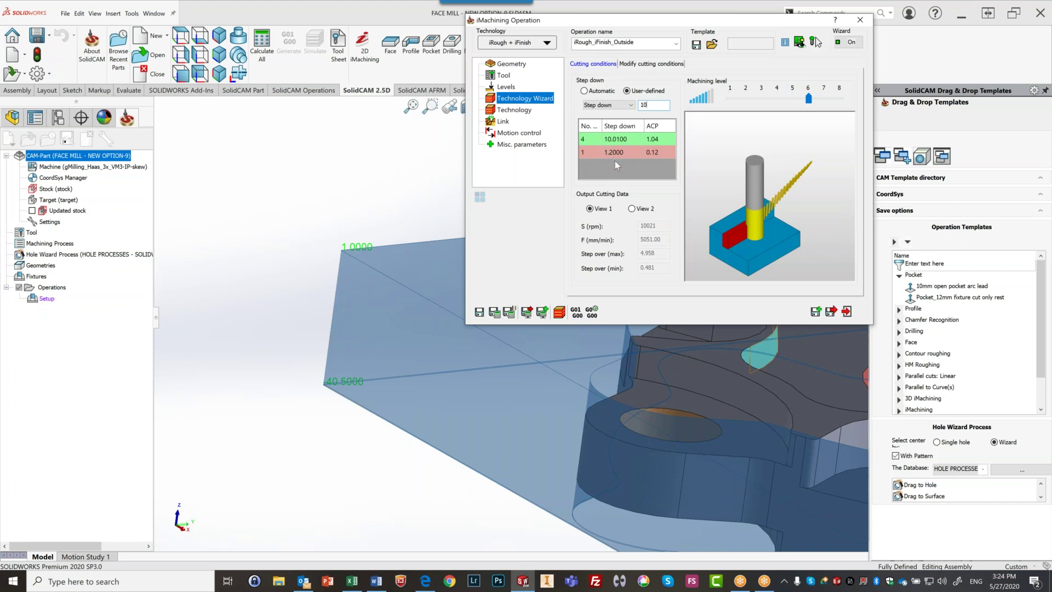
pyautogui.click(584, 91)
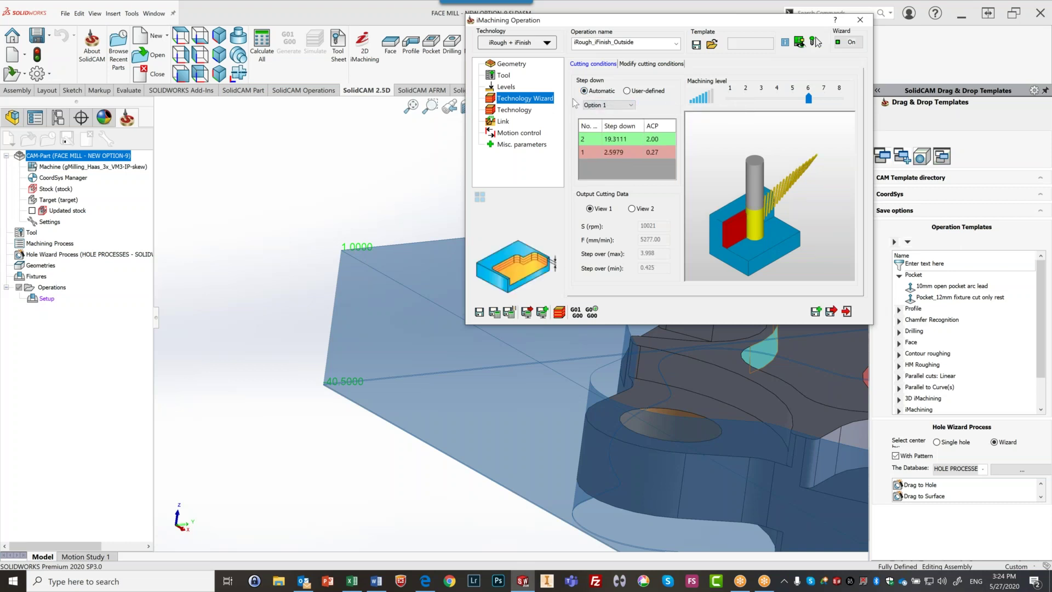
# Set the end mill's number of flutes to 3 and its helix angle to 45 (Medium), and assign it to the operation.
pyautogui.click(507, 75)
pyautogui.click(619, 204)
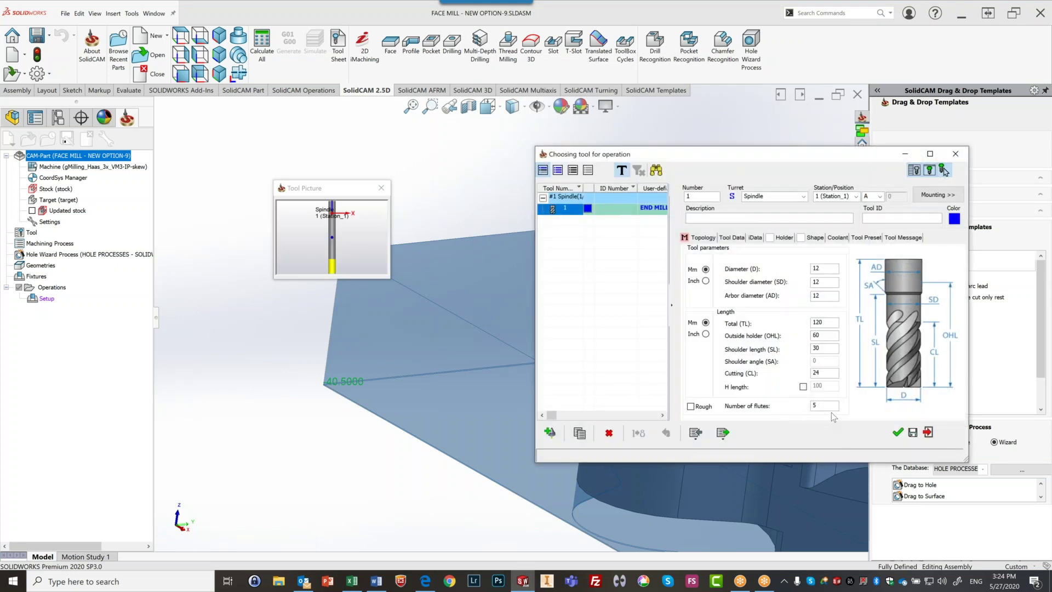
pyautogui.doubleClick(815, 406)
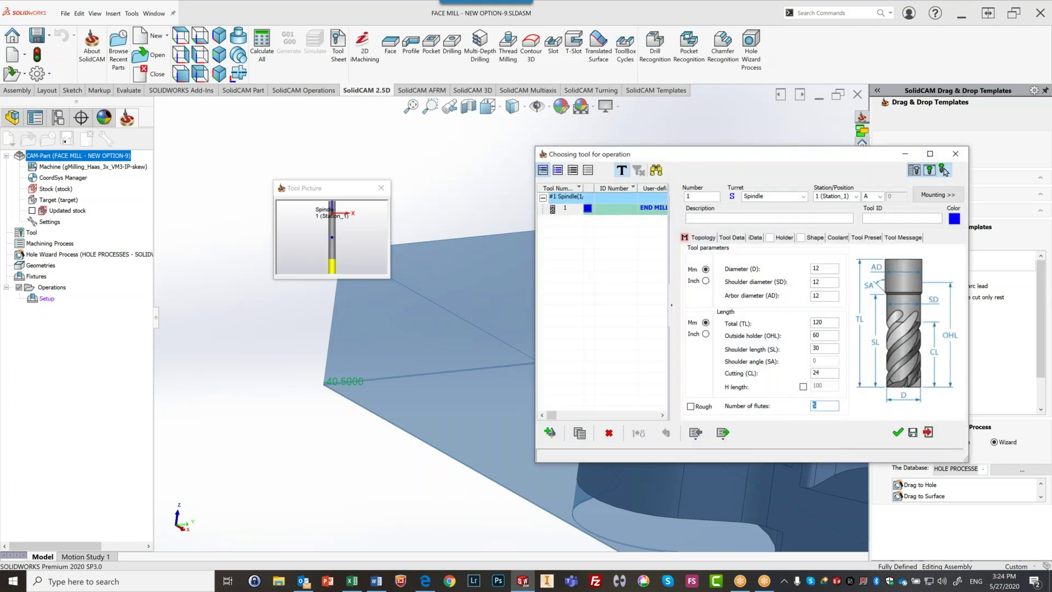
pyautogui.write('3')
pyautogui.click(756, 238)
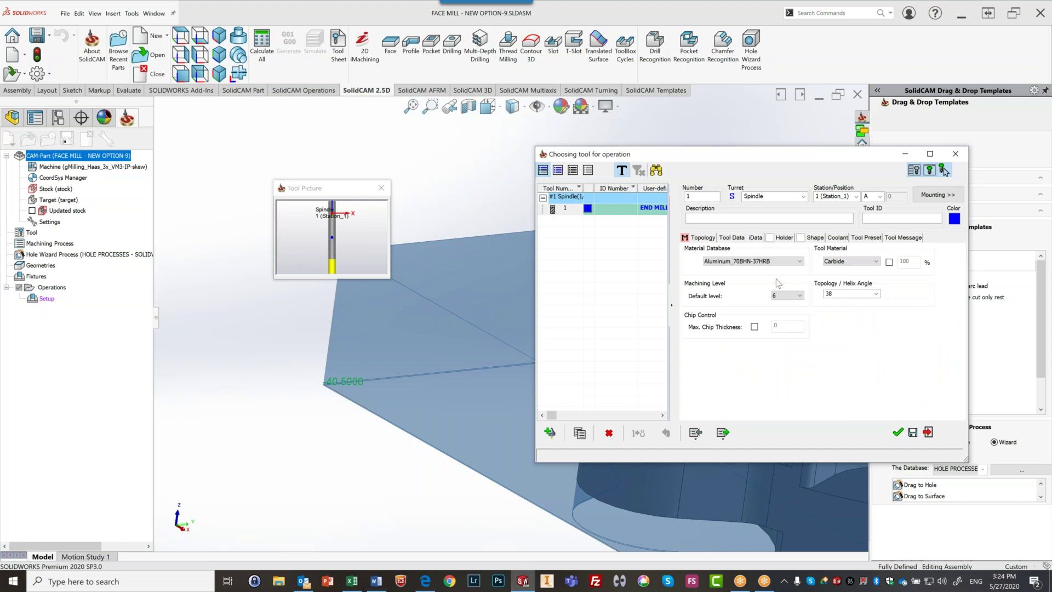
pyautogui.click(876, 294)
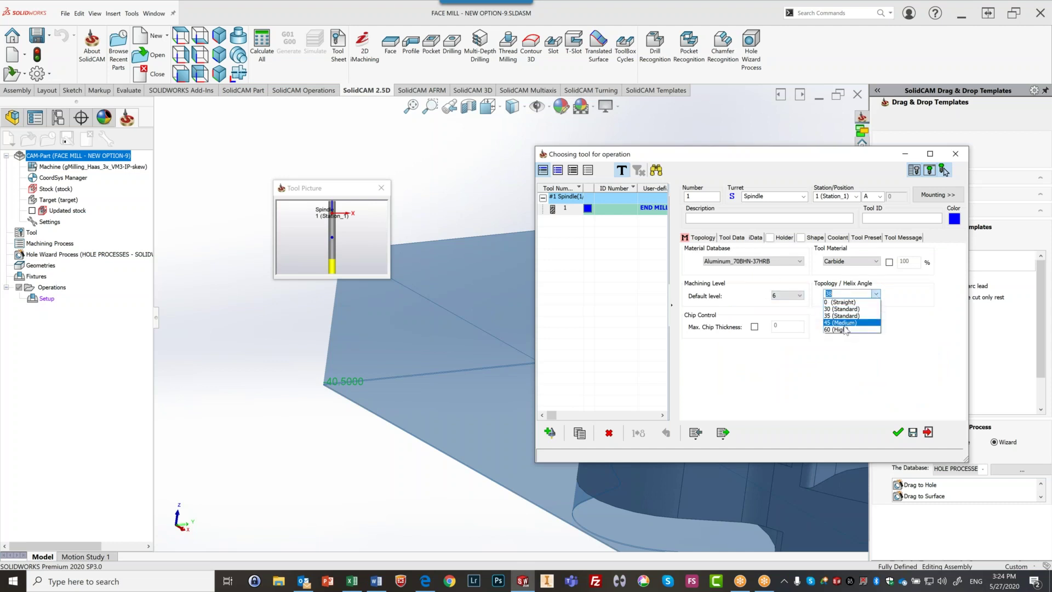
pyautogui.click(848, 323)
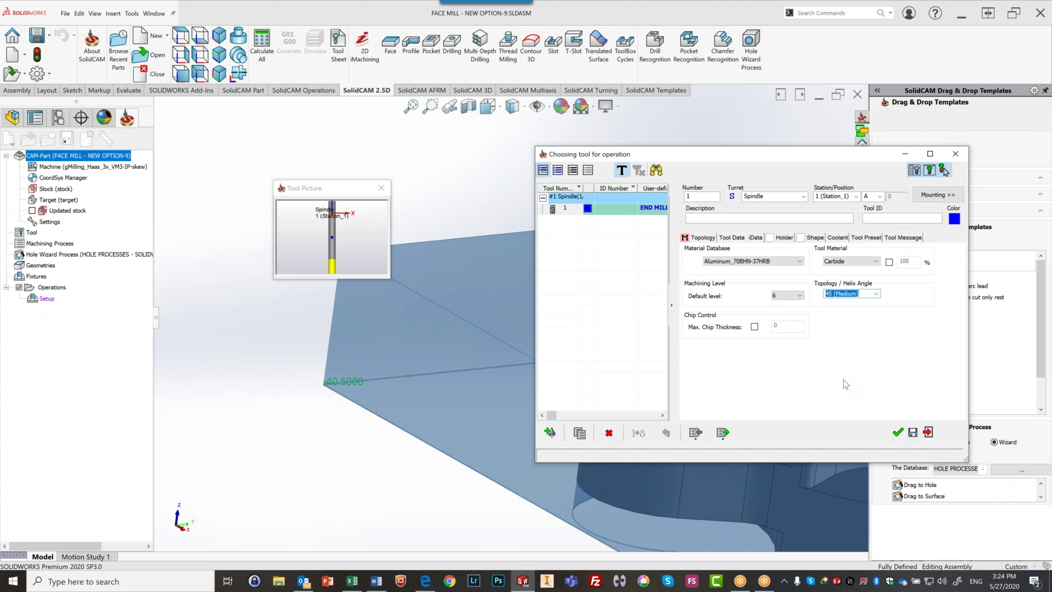
pyautogui.click(898, 433)
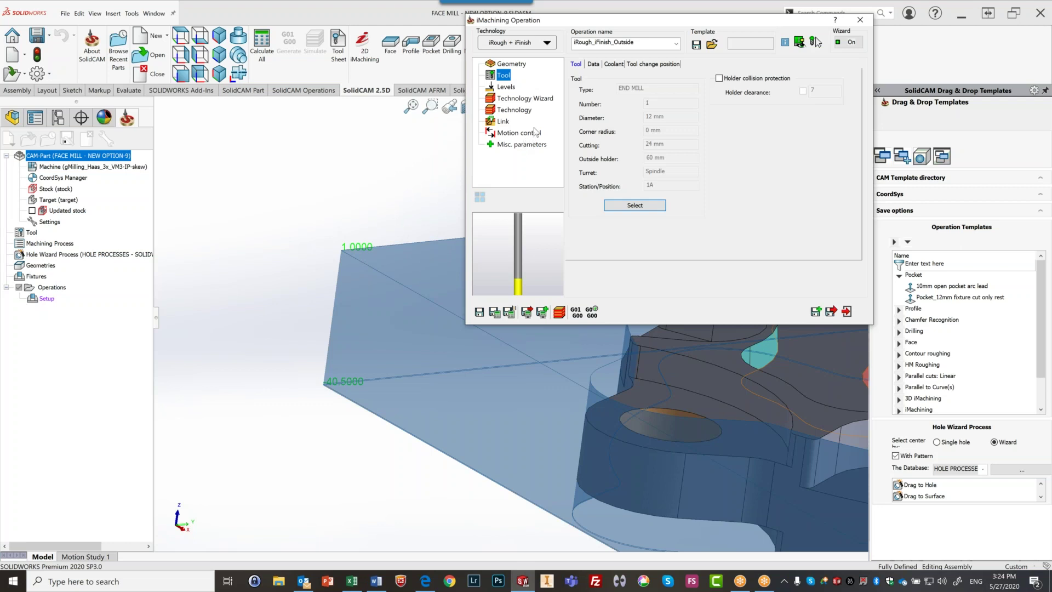
# Try machining level 8 in the Technology Wizard and return the machining level to 6.
pyautogui.click(521, 104)
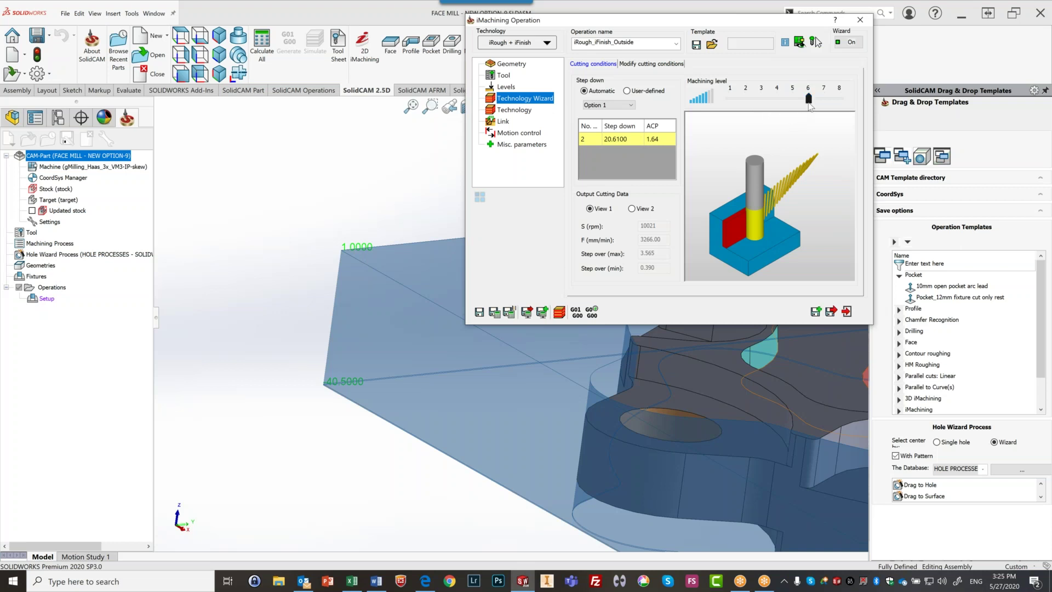
pyautogui.moveTo(808, 102); pyautogui.dragTo(849, 92)
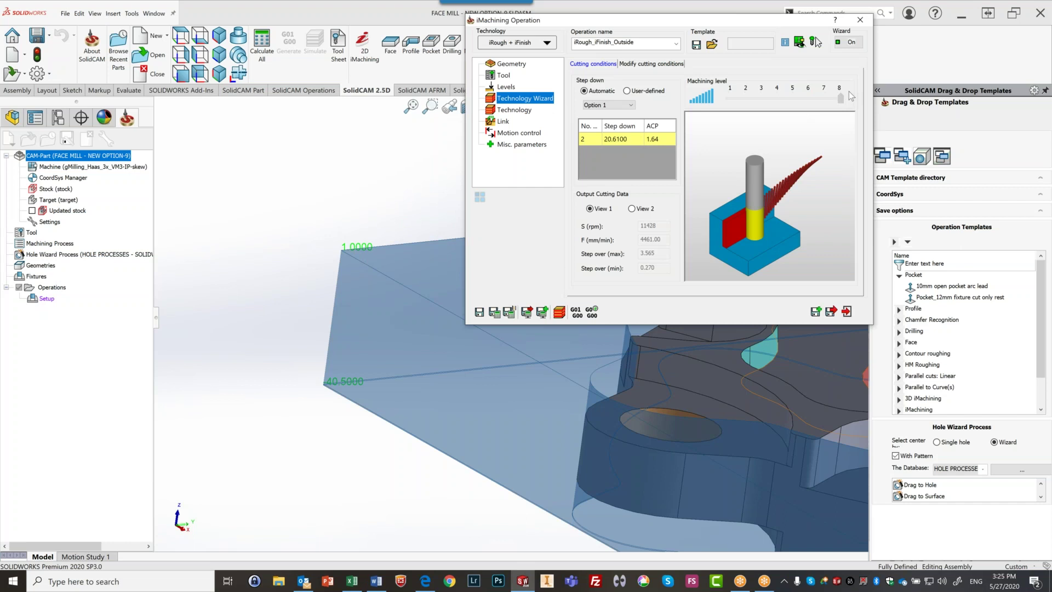
pyautogui.moveTo(840, 97); pyautogui.dragTo(808, 99)
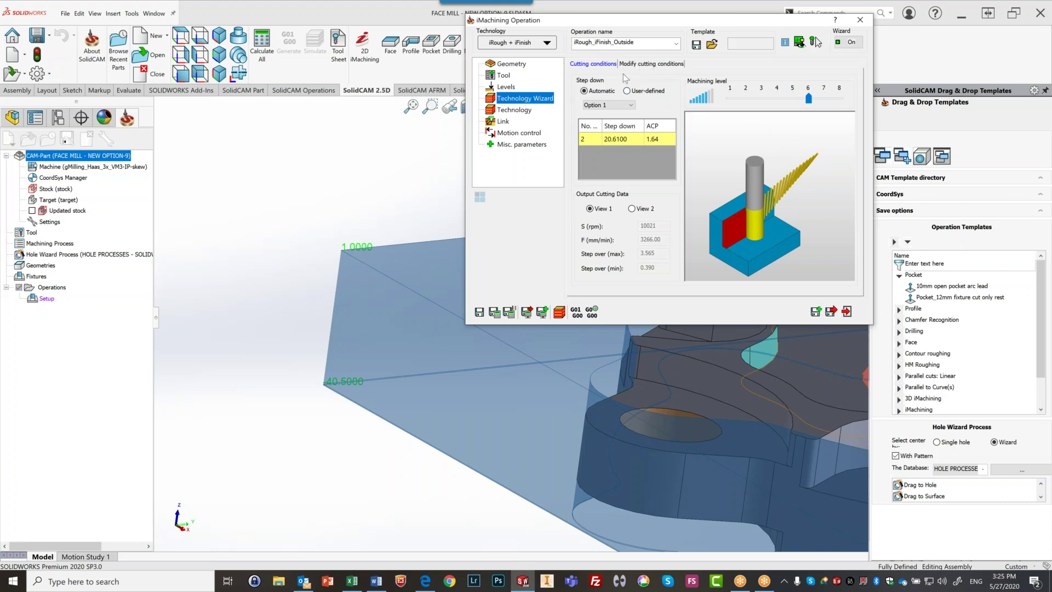
# Enable Turbo Mode in the modified cutting conditions and review its effect on the output cutting data.
pyautogui.click(648, 66)
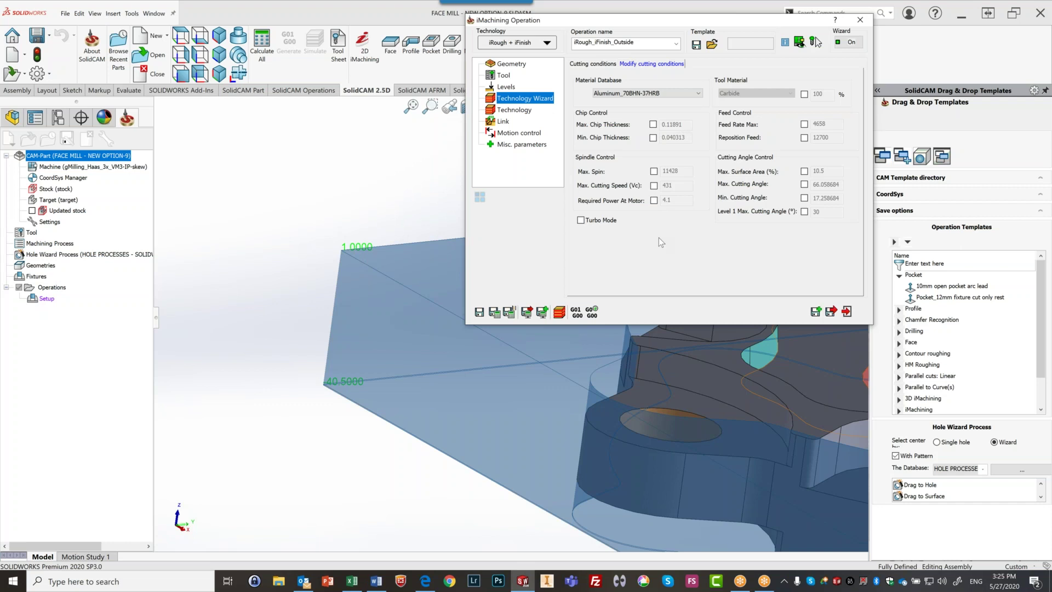
pyautogui.click(581, 220)
pyautogui.click(600, 65)
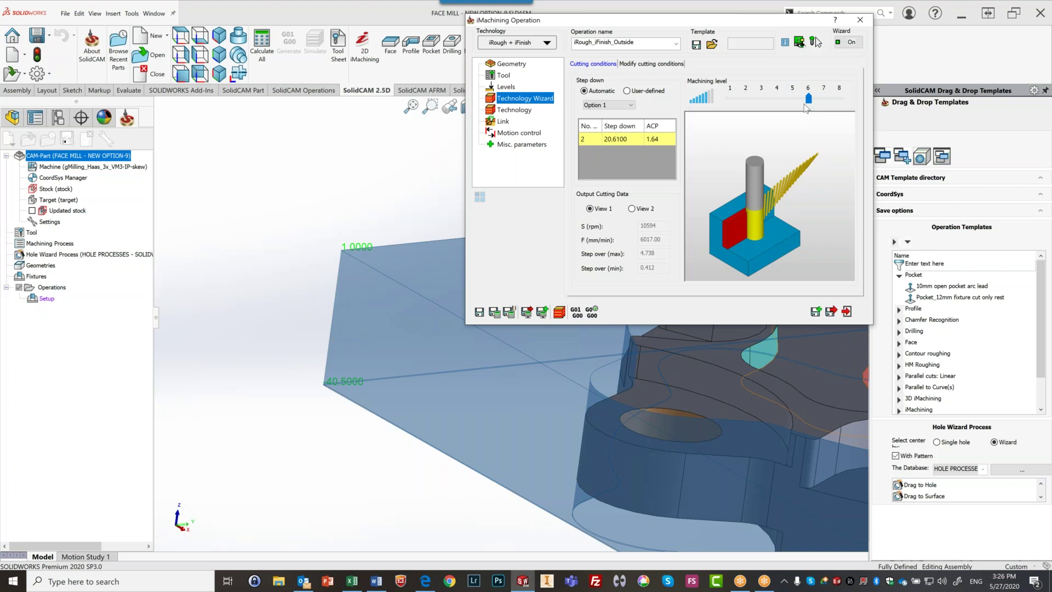
pyautogui.click(642, 64)
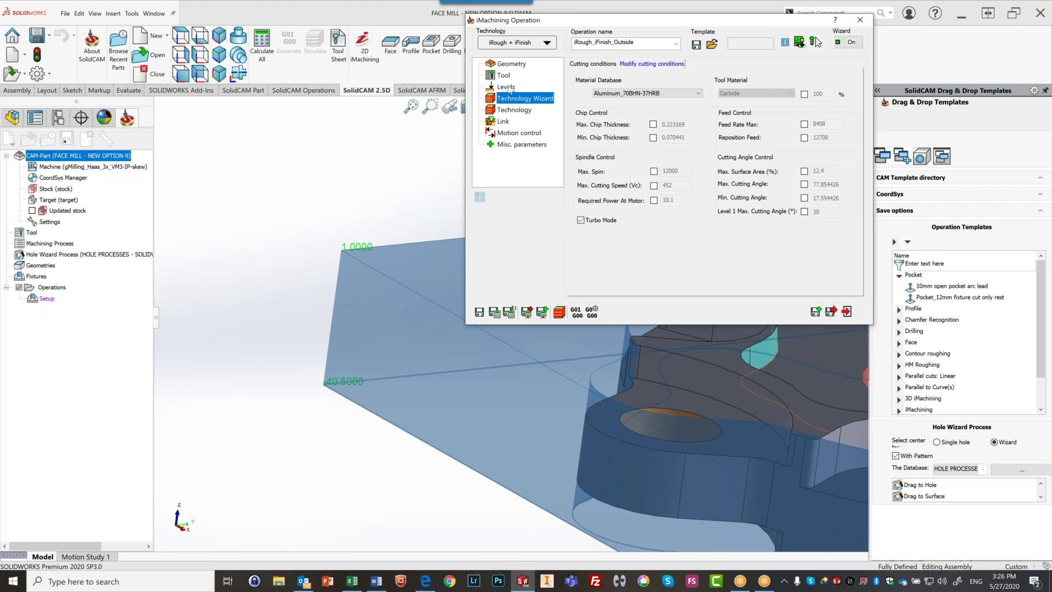
# Override the operation's floor offset in the technology settings with 0, leaving the wall/island offset at its default.
pyautogui.click(521, 111)
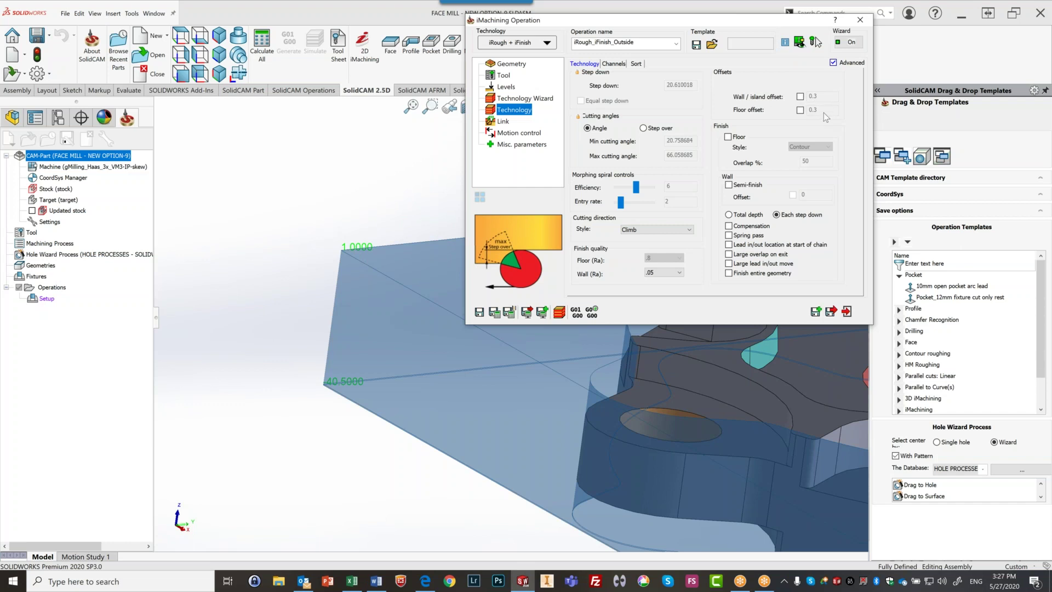
pyautogui.click(800, 97)
pyautogui.click(800, 97)
pyautogui.click(801, 110)
pyautogui.doubleClick(813, 110)
pyautogui.write('0')
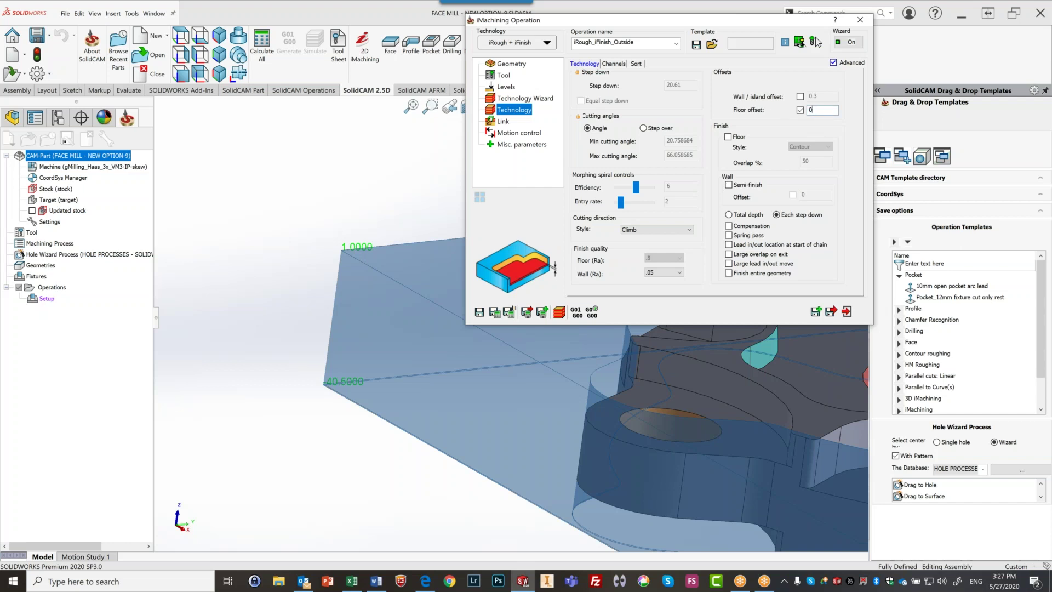
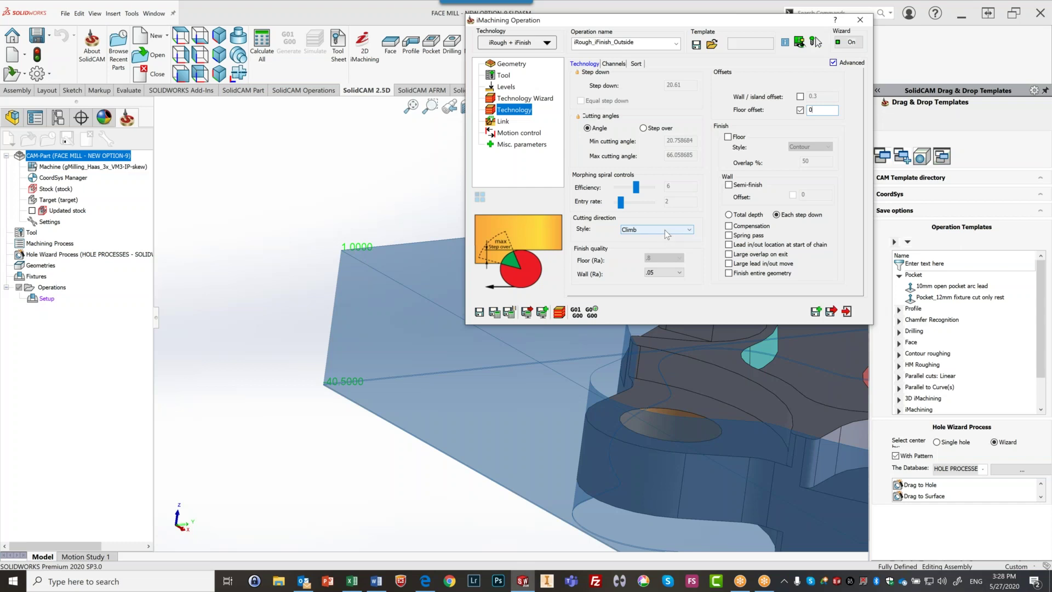
# Keep the cutting direction style at Climb, then save and calculate the outside iMachining operation.
pyautogui.click(665, 229)
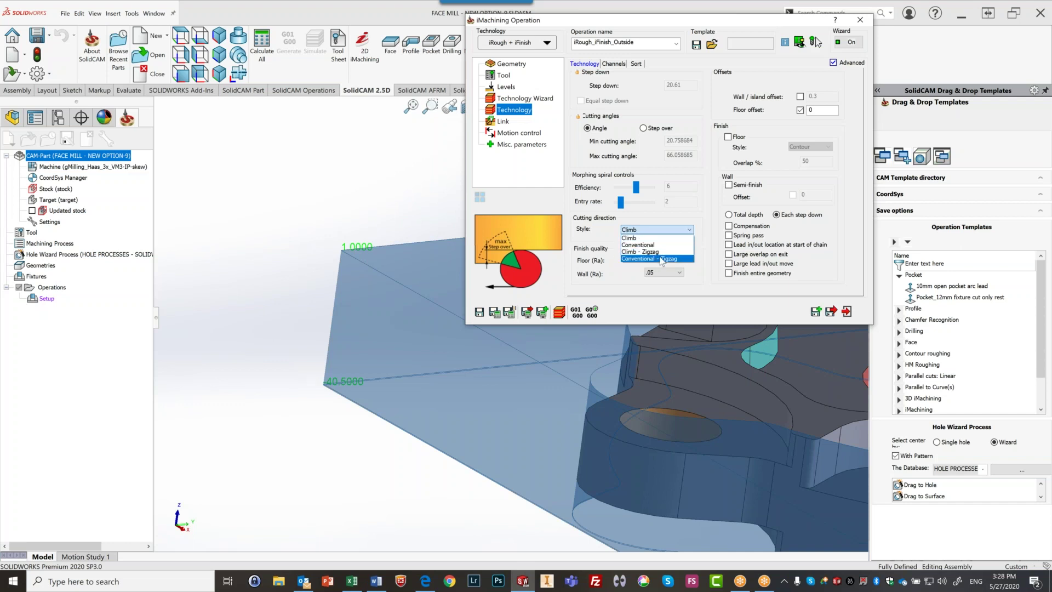
pyautogui.click(660, 239)
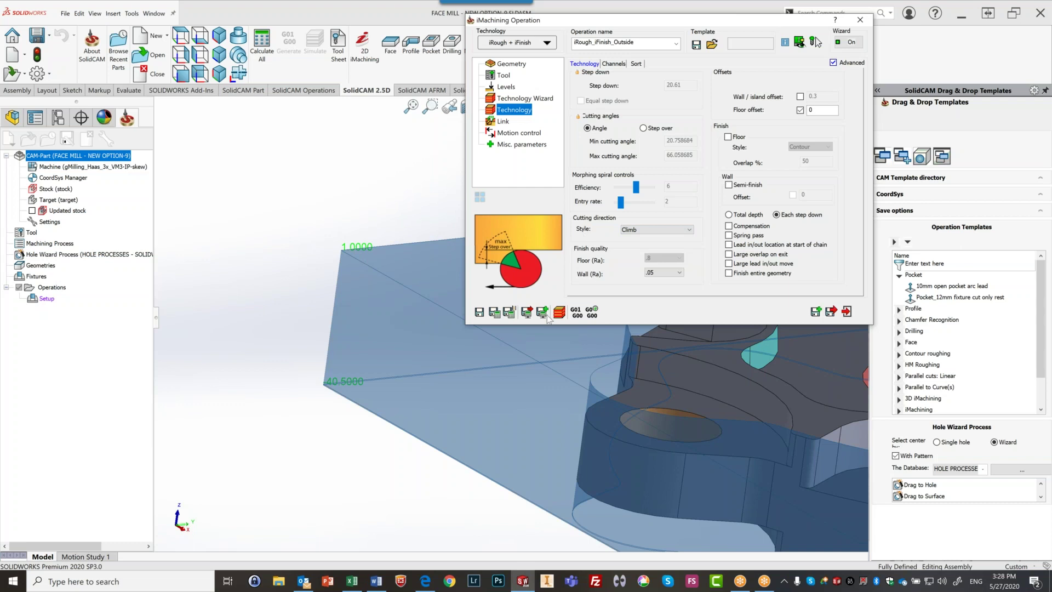
pyautogui.click(494, 313)
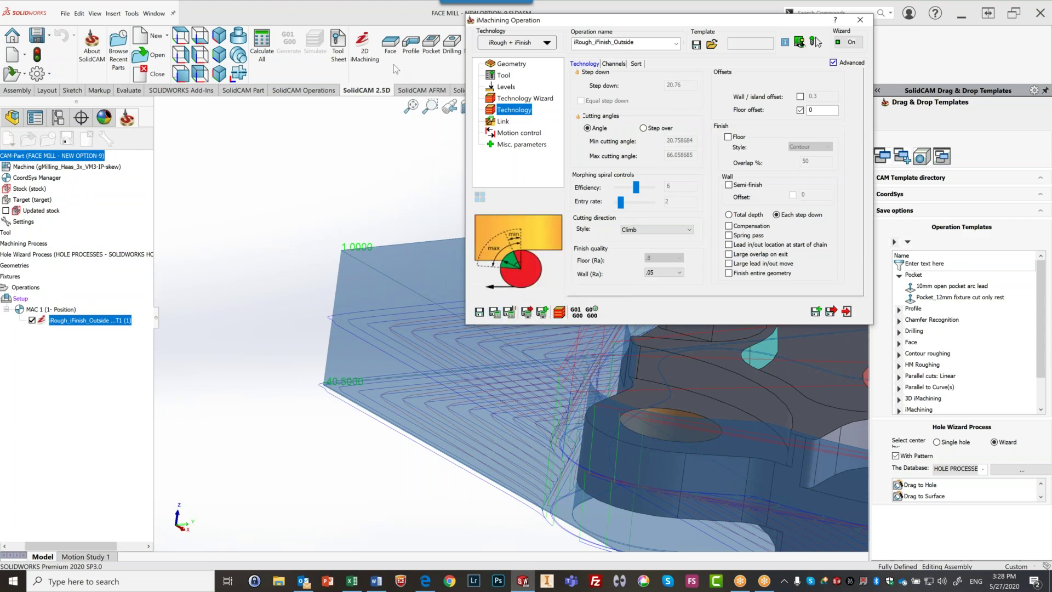
# View the calculated toolpath in isometric and top views and start its SolidVerify simulation at a low speed.
pyautogui.click(217, 34)
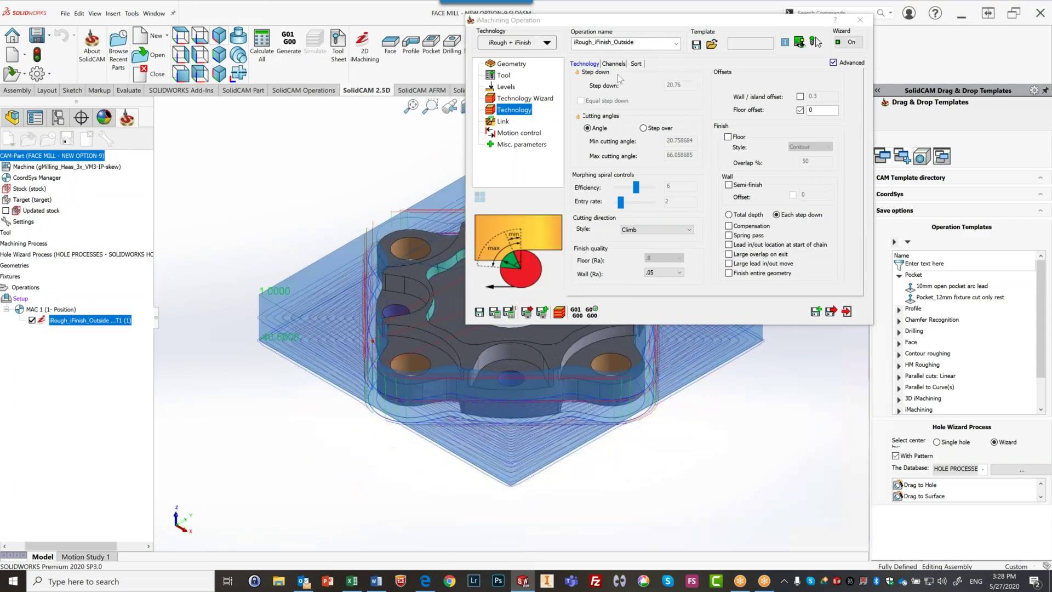
pyautogui.moveTo(787, 20); pyautogui.dragTo(1016, 39)
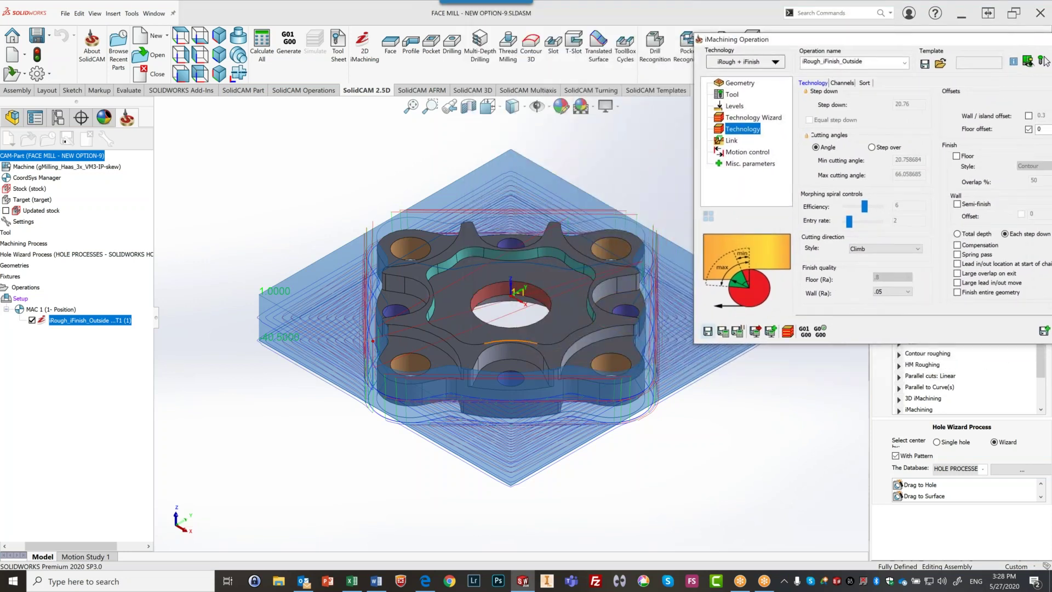
pyautogui.click(187, 42)
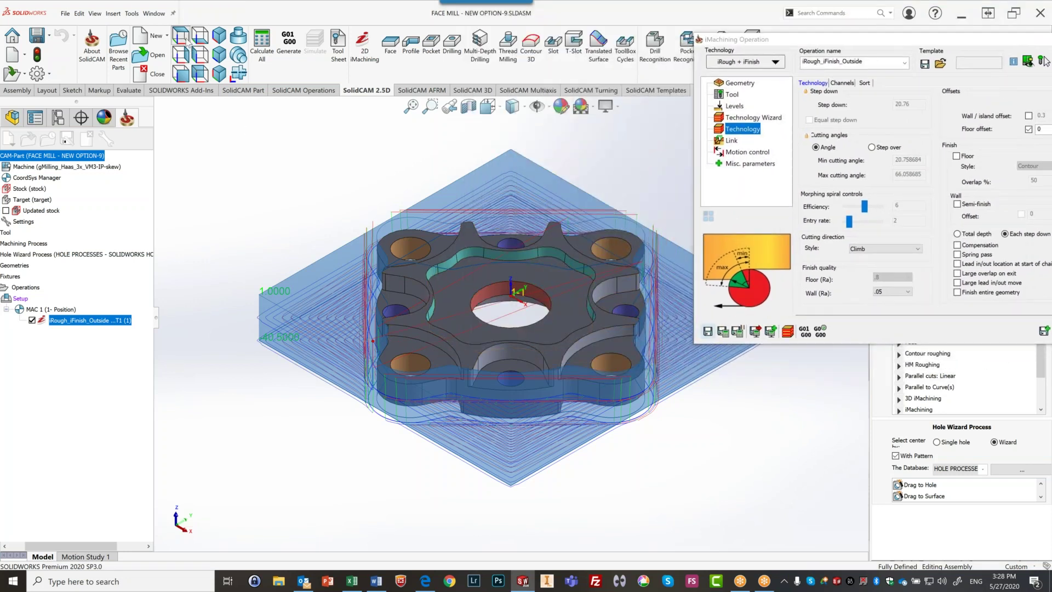
pyautogui.scroll(-1, 469, 183)
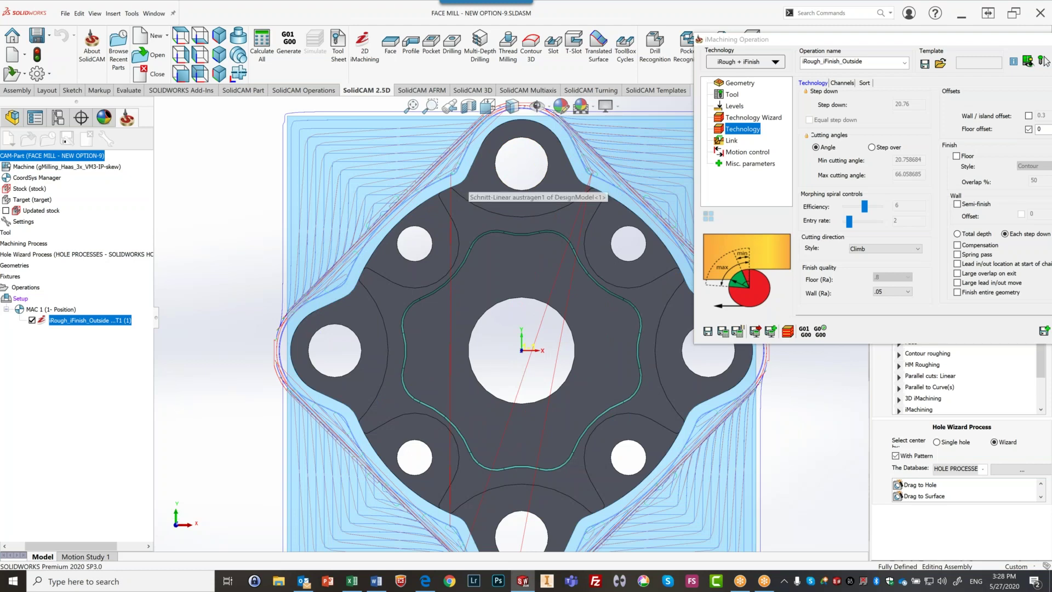
pyautogui.scroll(2, 469, 182)
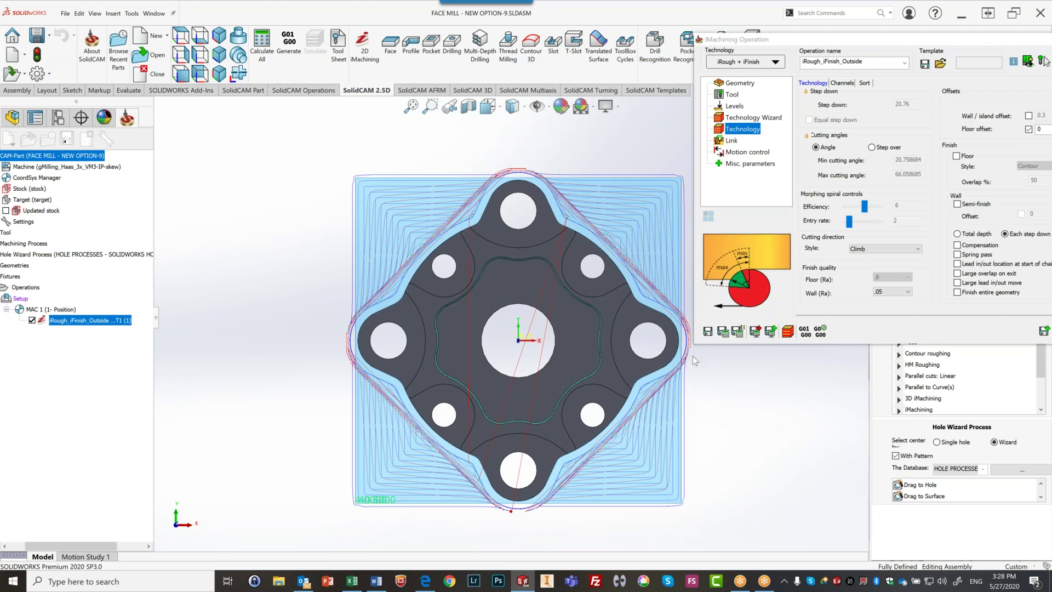
pyautogui.click(788, 332)
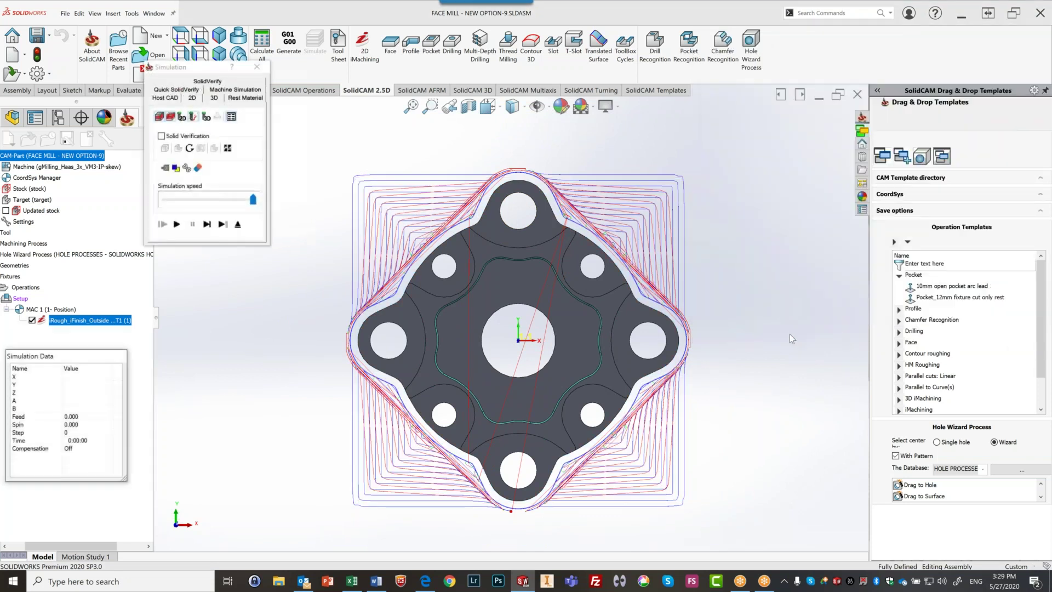
pyautogui.moveTo(480, 315); pyautogui.dragTo(323, 219, button='middle')
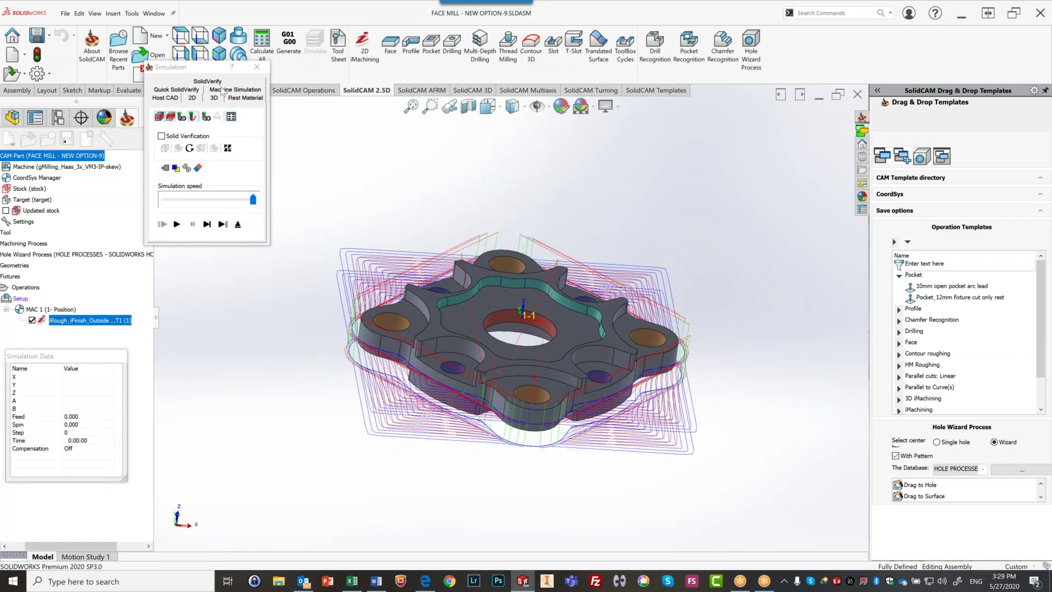
pyautogui.click(222, 82)
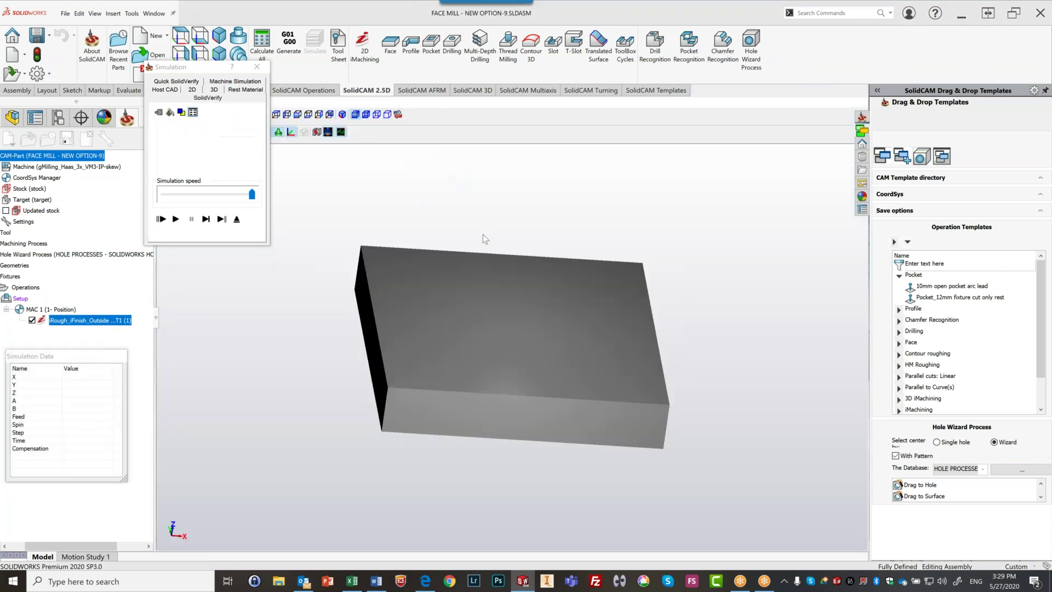
pyautogui.click(255, 191)
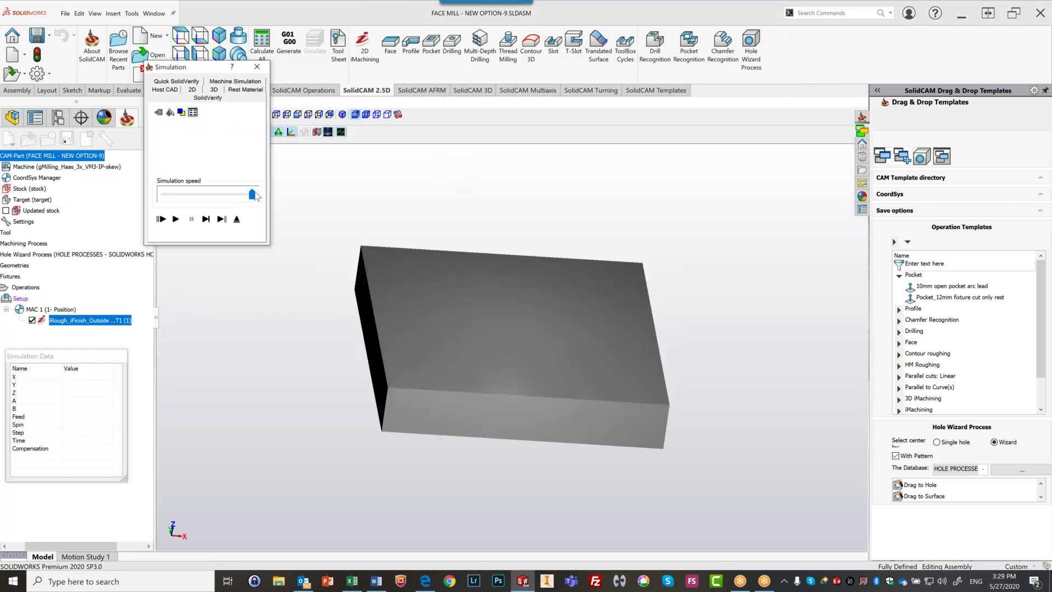
pyautogui.click(172, 195)
pyautogui.click(175, 220)
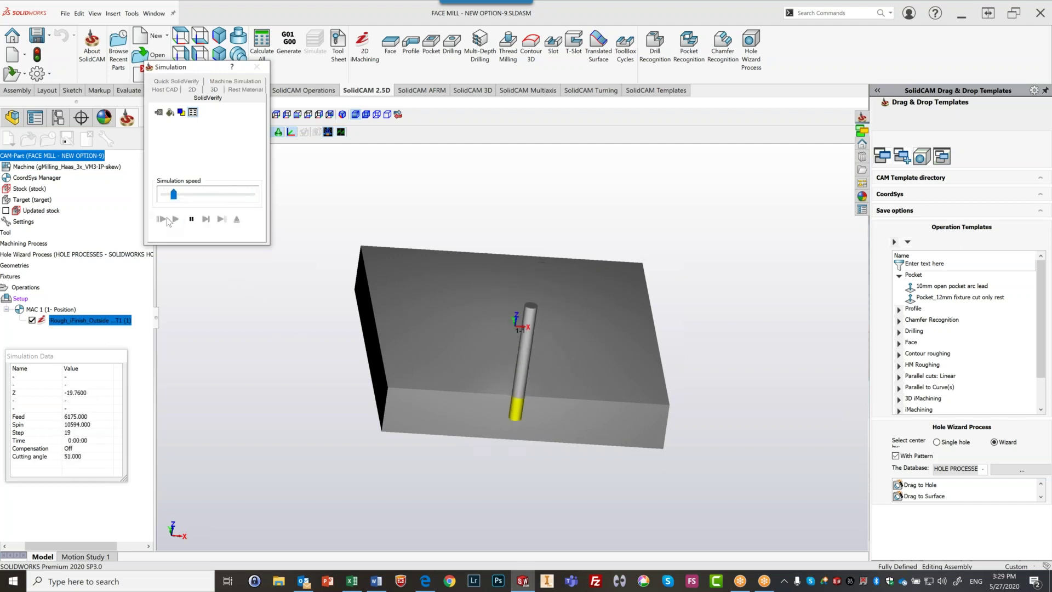
# Speed up the roughing simulation, pause it during the upper-level cuts, and advance it step by step around the part.
pyautogui.moveTo(173, 195); pyautogui.dragTo(213, 196)
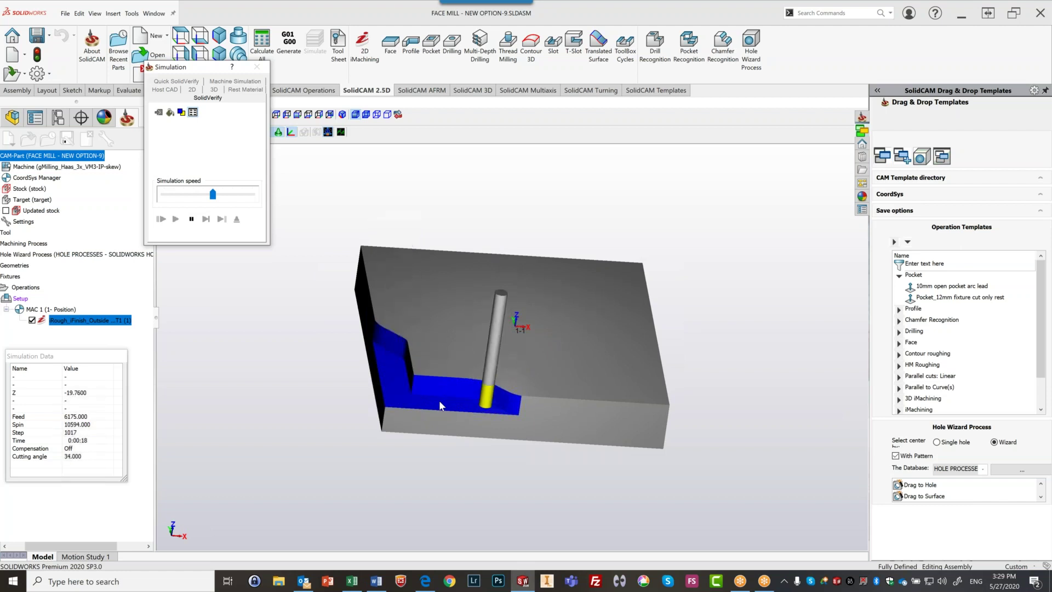
pyautogui.moveTo(213, 195); pyautogui.dragTo(232, 195)
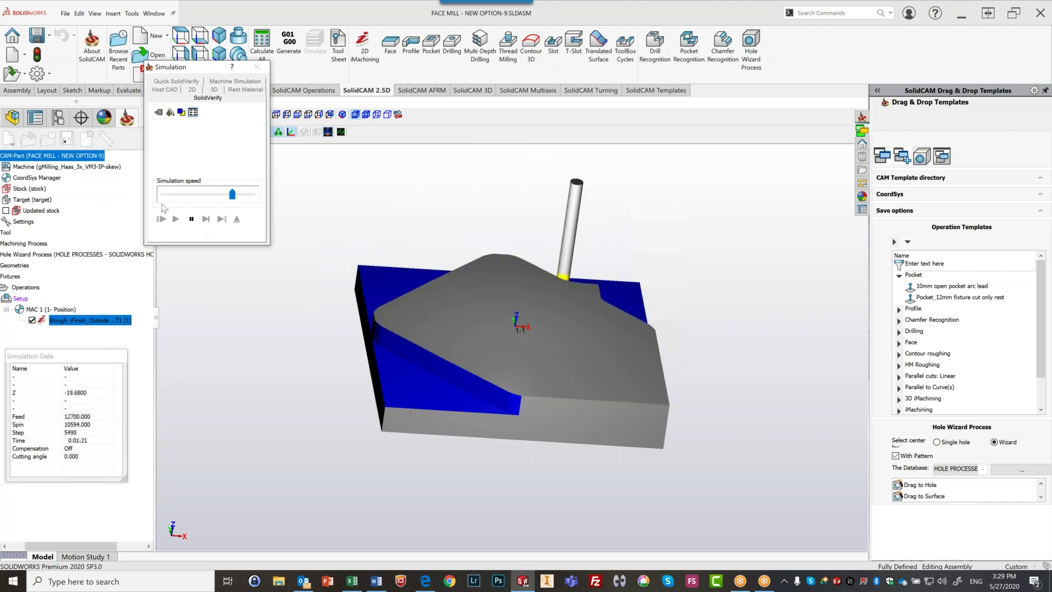
pyautogui.click(192, 220)
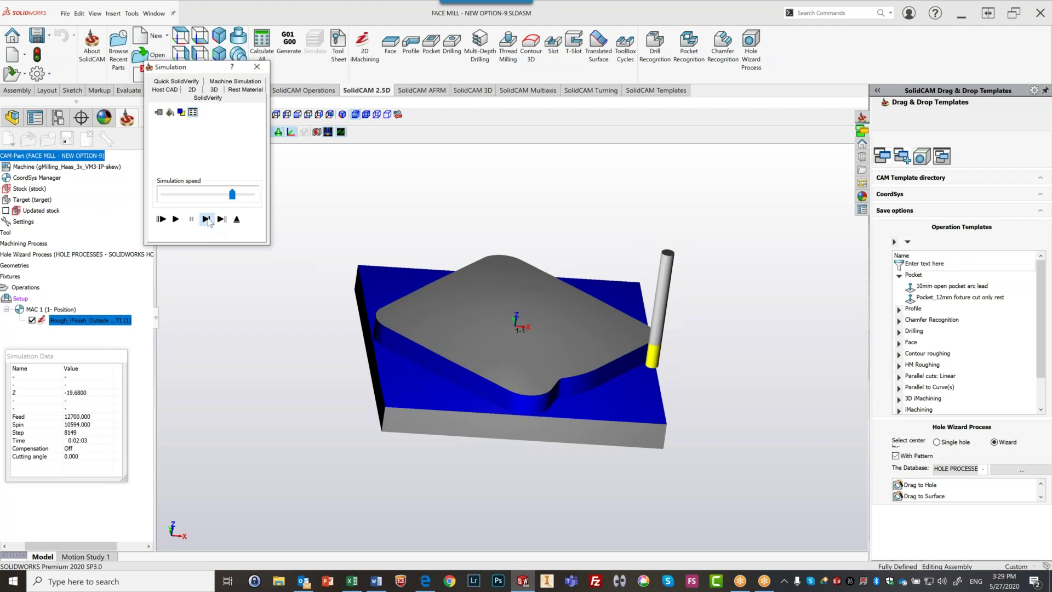
pyautogui.click(209, 221)
pyautogui.click(208, 221)
pyautogui.click(208, 221)
pyautogui.click(208, 221)
pyautogui.click(208, 221)
pyautogui.click(208, 222)
pyautogui.click(209, 222)
pyautogui.click(208, 221)
pyautogui.click(209, 221)
pyautogui.click(209, 221)
pyautogui.click(208, 221)
pyautogui.click(208, 221)
pyautogui.click(209, 222)
pyautogui.click(209, 221)
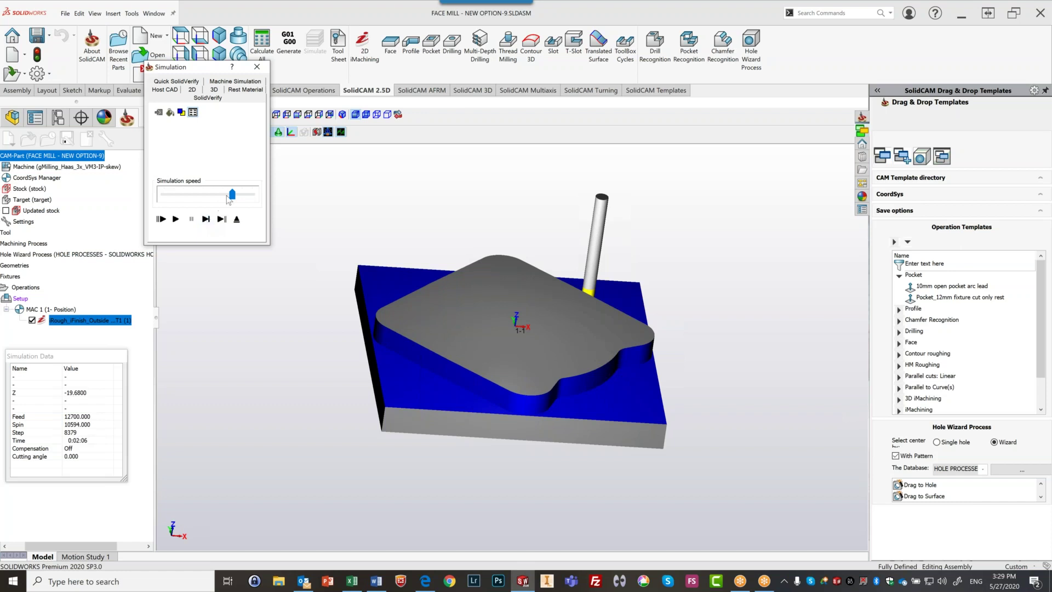
# Resume the simulation slowly, raise the speed to play into the lower-level roughing, and pause it there.
pyautogui.moveTo(231, 196); pyautogui.dragTo(193, 195)
pyautogui.click(176, 219)
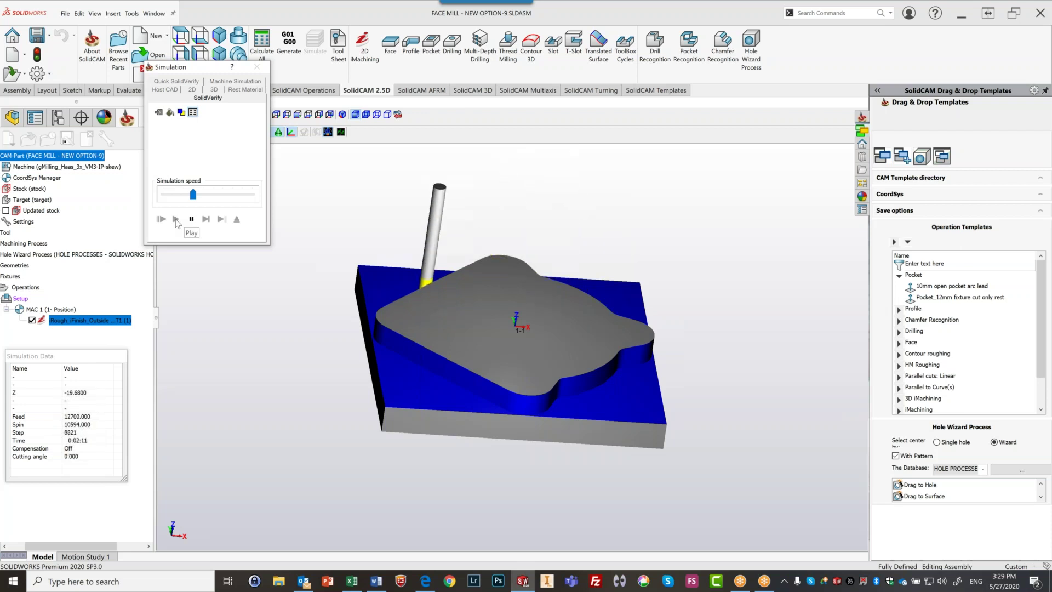
pyautogui.moveTo(196, 195); pyautogui.dragTo(217, 197)
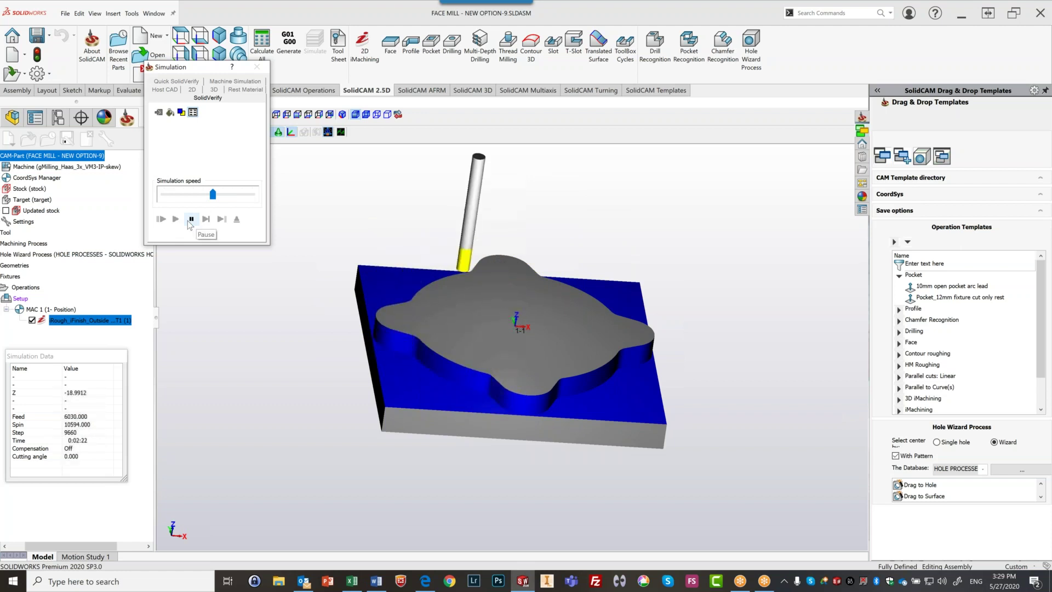
pyautogui.moveTo(213, 195); pyautogui.dragTo(239, 197)
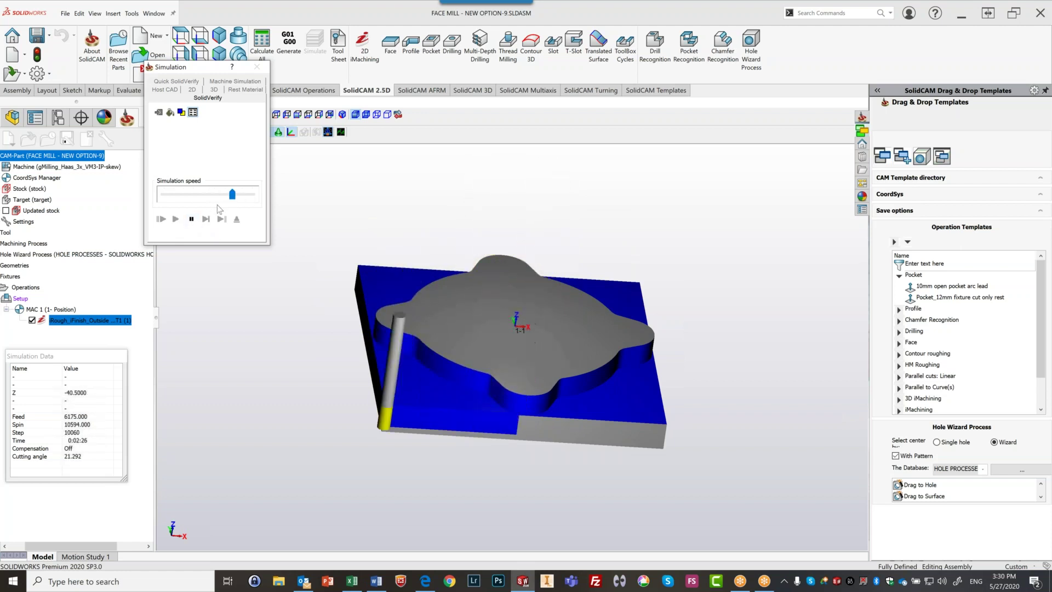
pyautogui.click(192, 220)
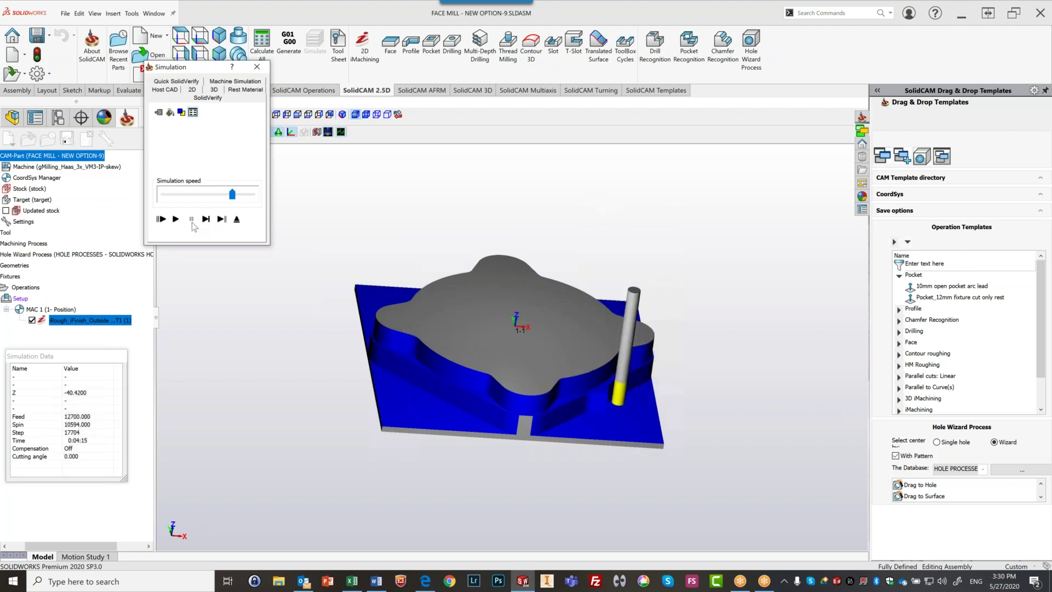
# Play the rest of the lower-level cuts and the finishing passes at reduced speed, then exit the simulation and the operation.
pyautogui.click(176, 218)
pyautogui.click(191, 220)
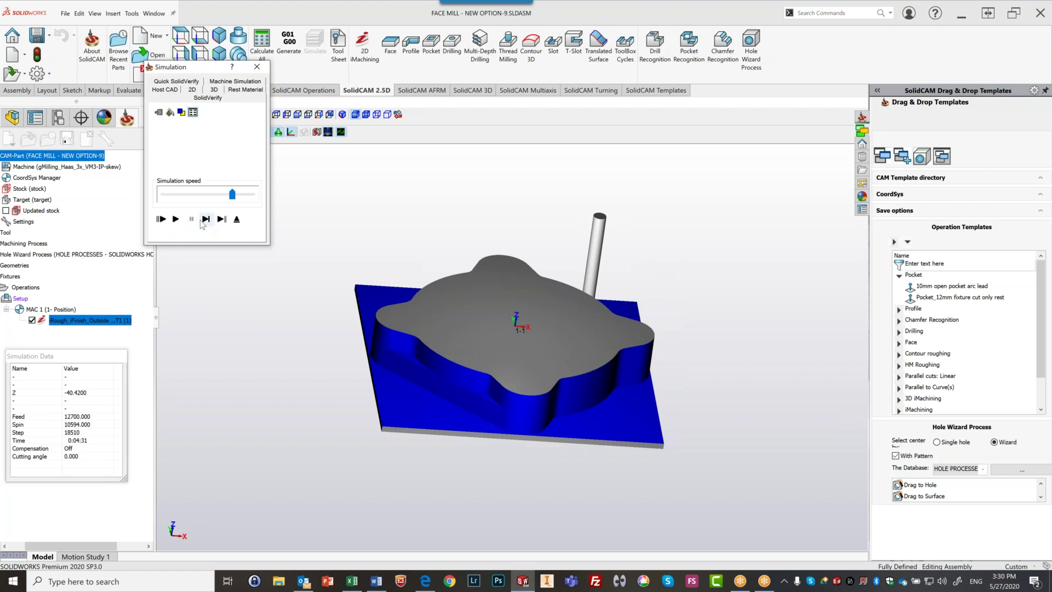
pyautogui.click(206, 219)
pyautogui.moveTo(185, 195)
pyautogui.mouseDown()
pyautogui.moveTo(174, 195)
pyautogui.moveTo(186, 196)
pyautogui.mouseUp()
pyautogui.click(176, 220)
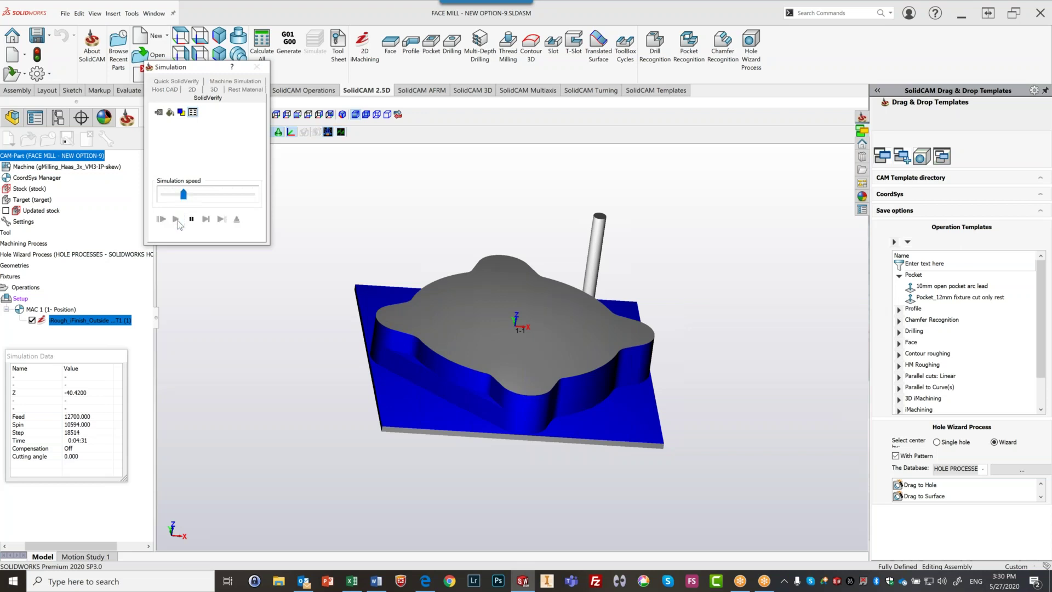
pyautogui.moveTo(185, 195); pyautogui.dragTo(193, 196)
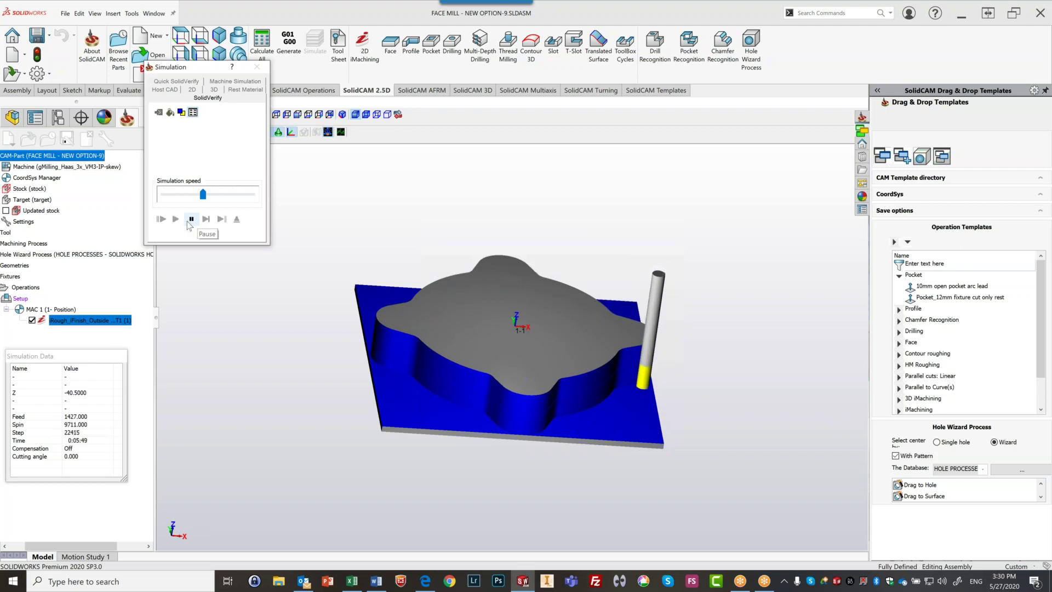
pyautogui.click(190, 221)
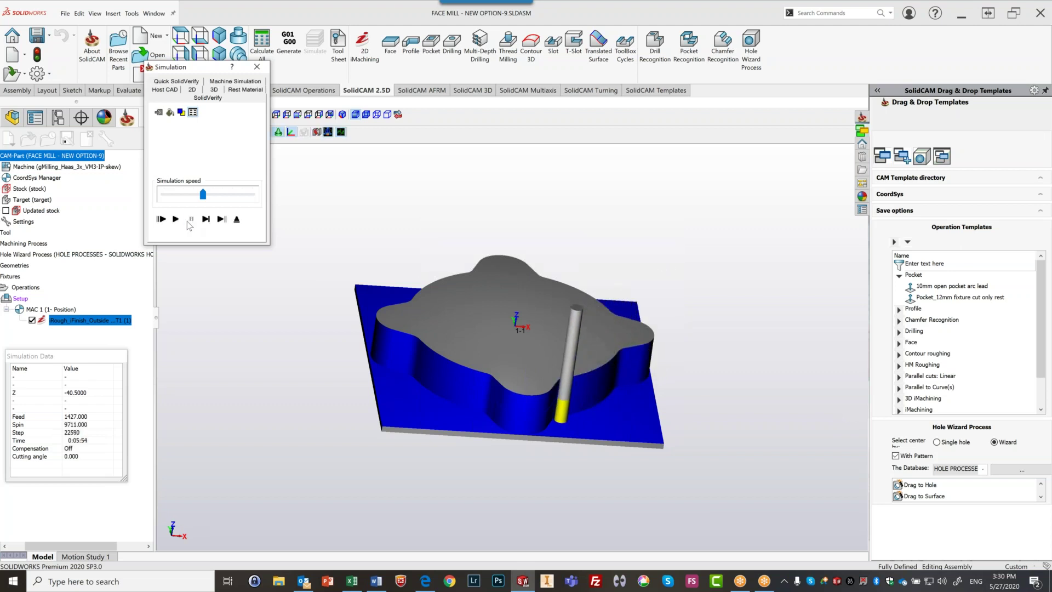
pyautogui.click(236, 219)
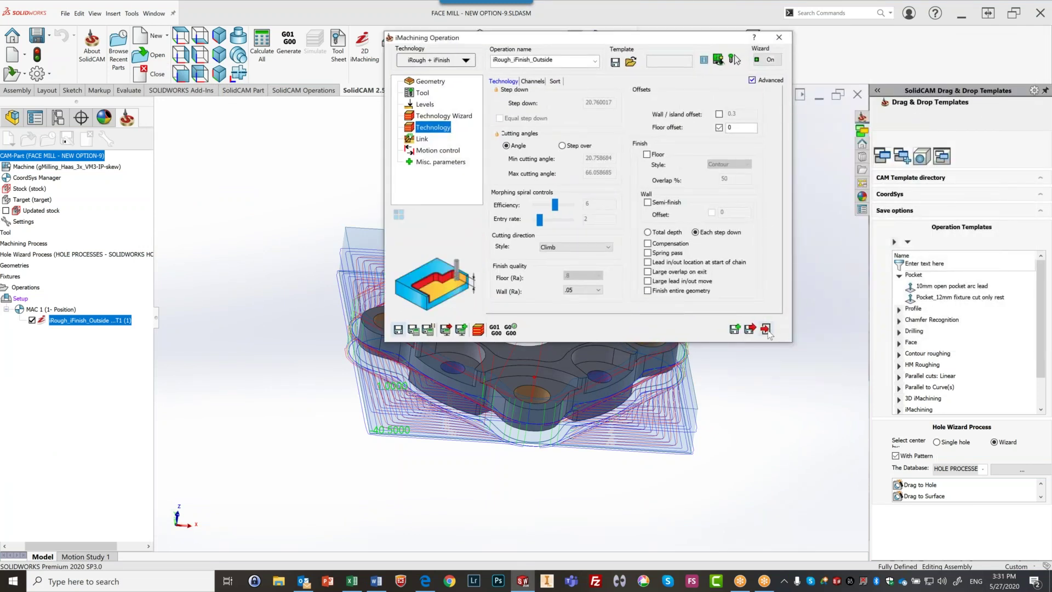
pyautogui.click(766, 329)
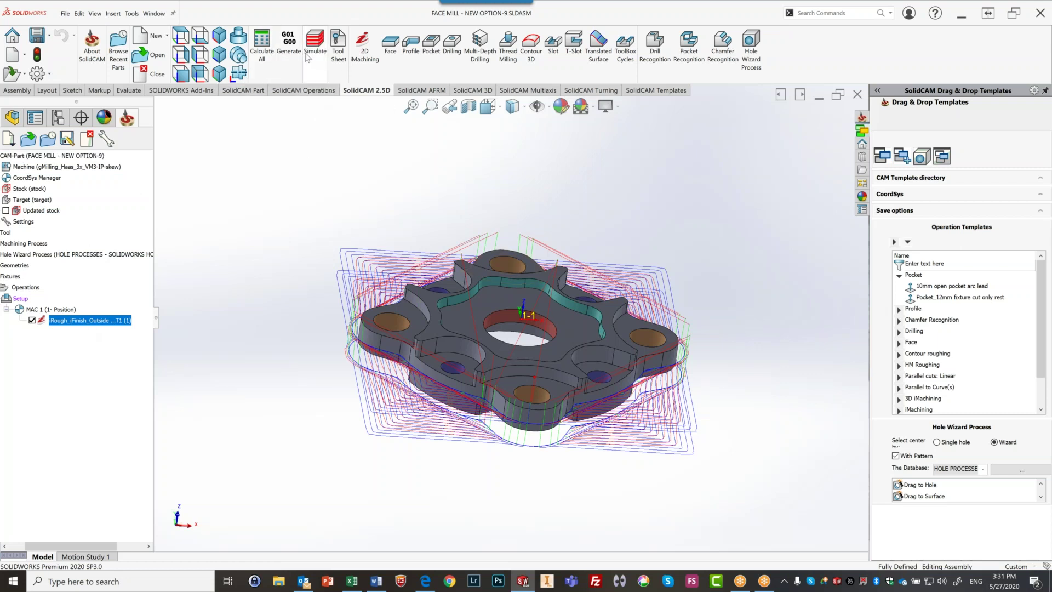
# Simulate the operation in Host CAD with Solid Verification on and the toolpath hidden, pausing near the start to show the 3D tool.
pyautogui.click(309, 52)
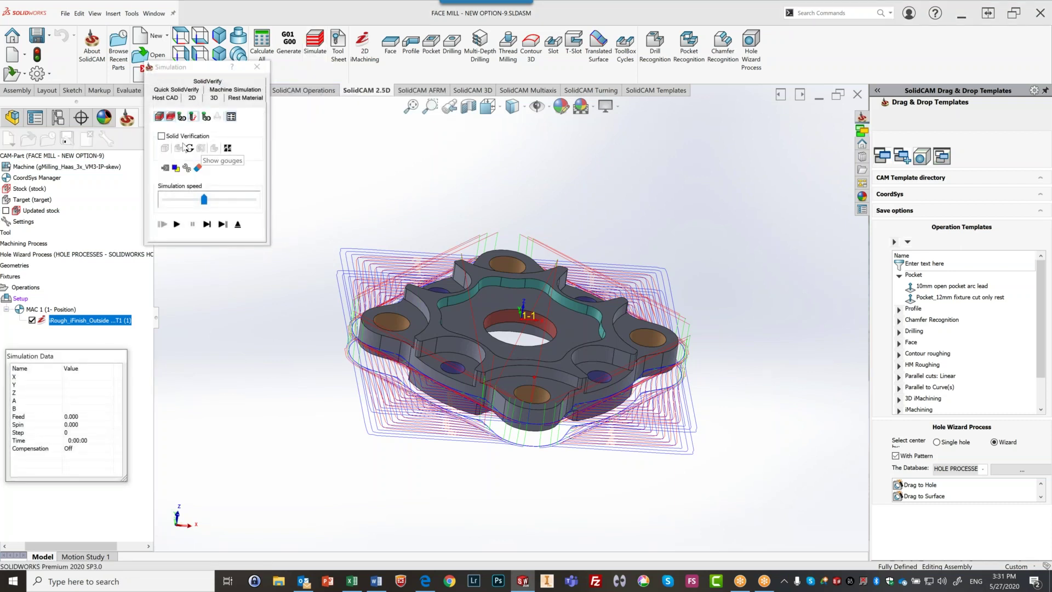
pyautogui.click(162, 136)
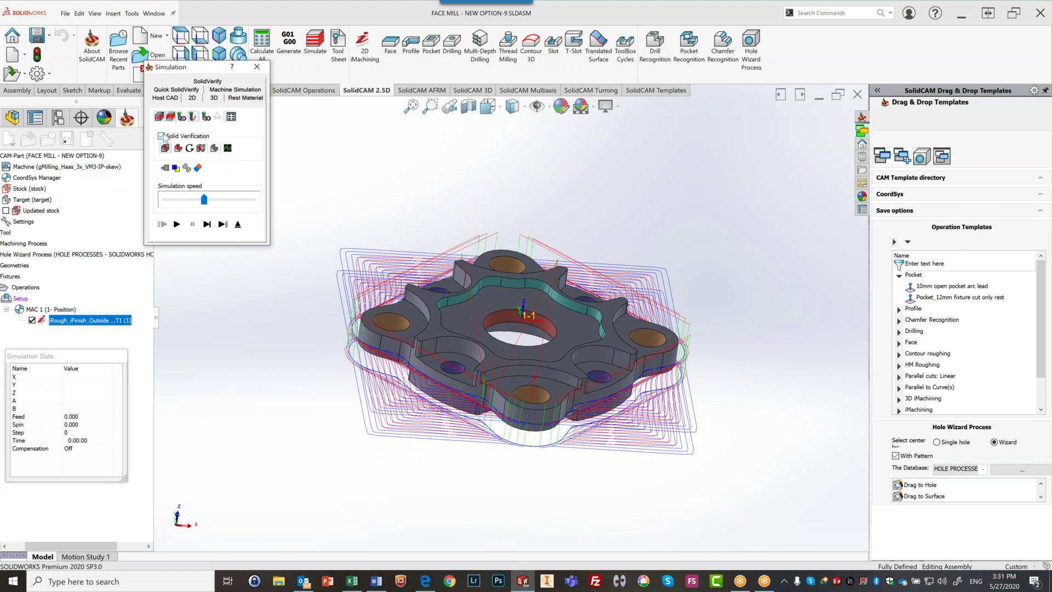
pyautogui.click(32, 320)
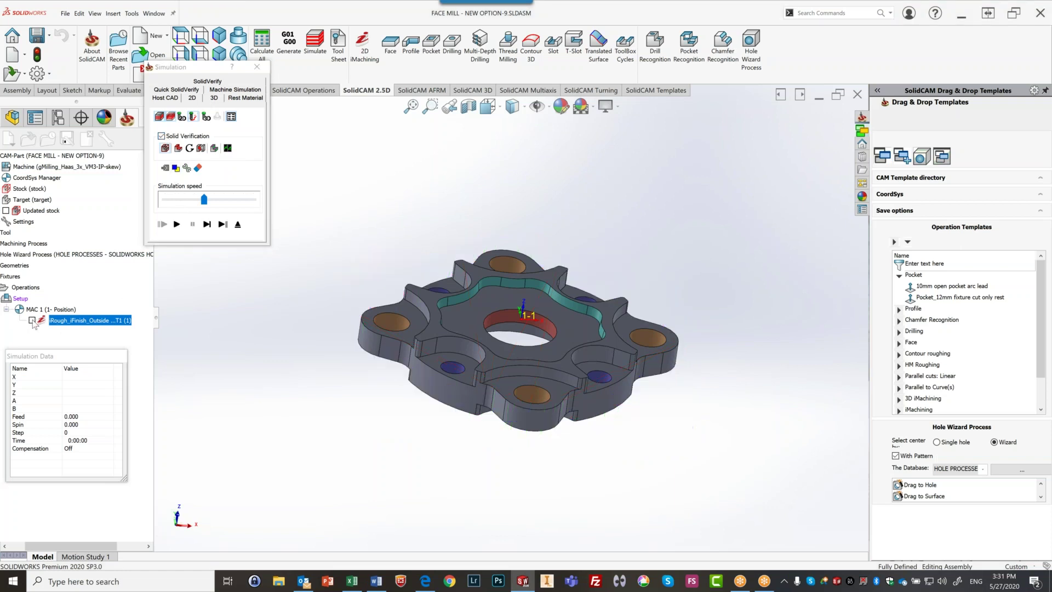
pyautogui.click(177, 224)
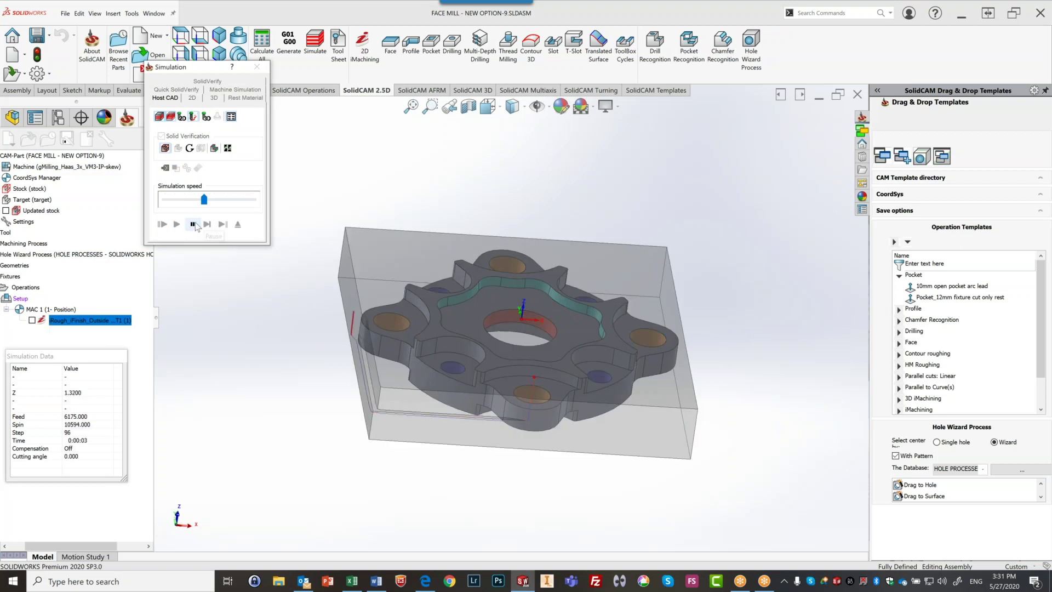
pyautogui.click(192, 224)
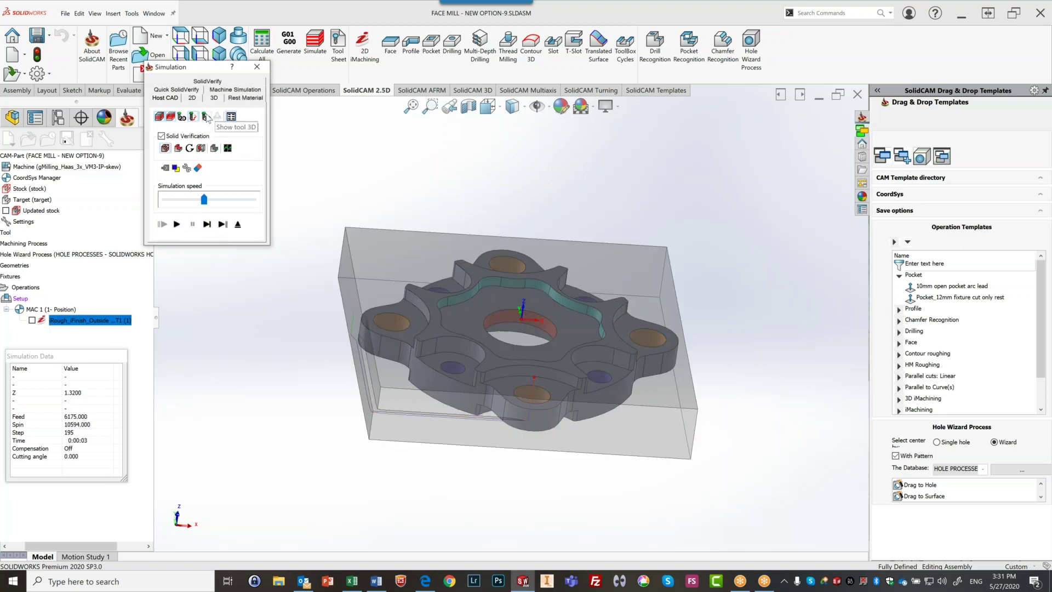
pyautogui.click(207, 117)
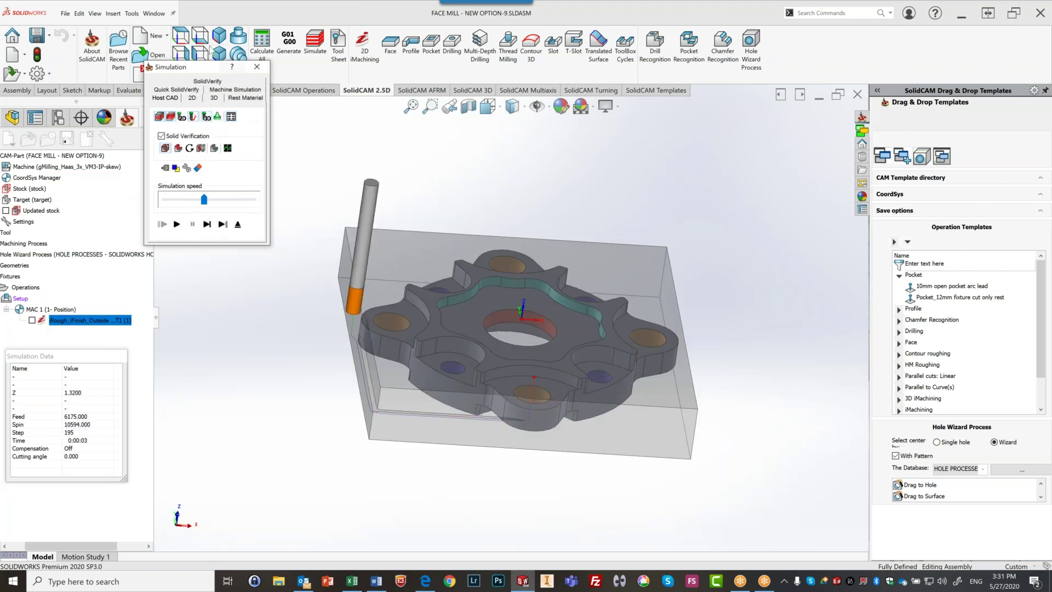
# View the part from above and advance the simulation step by step at the end of the first corner cut.
pyautogui.click(175, 40)
pyautogui.click(176, 38)
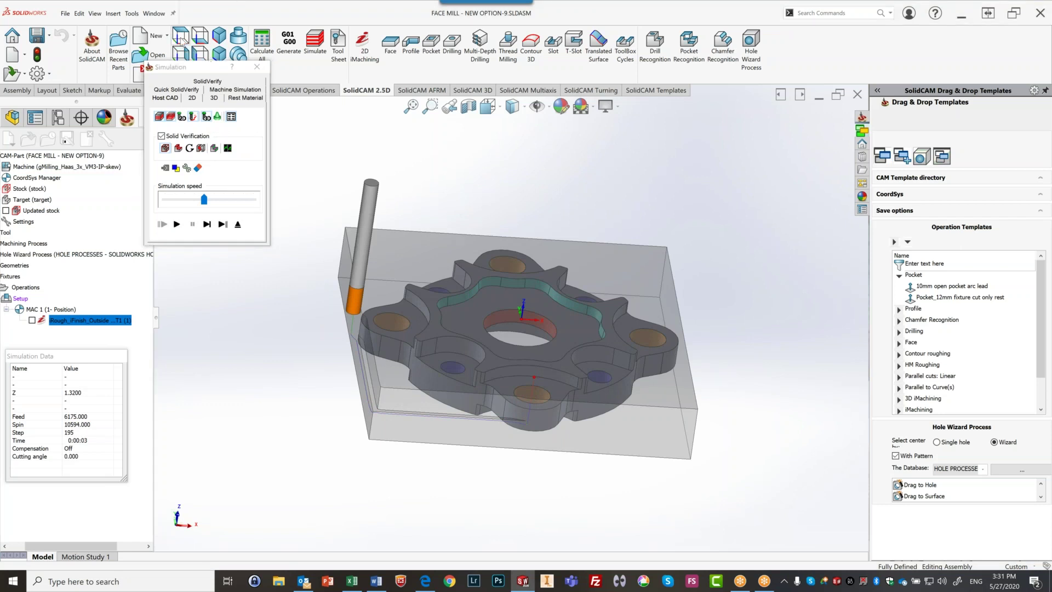
pyautogui.scroll(-3, 309, 370)
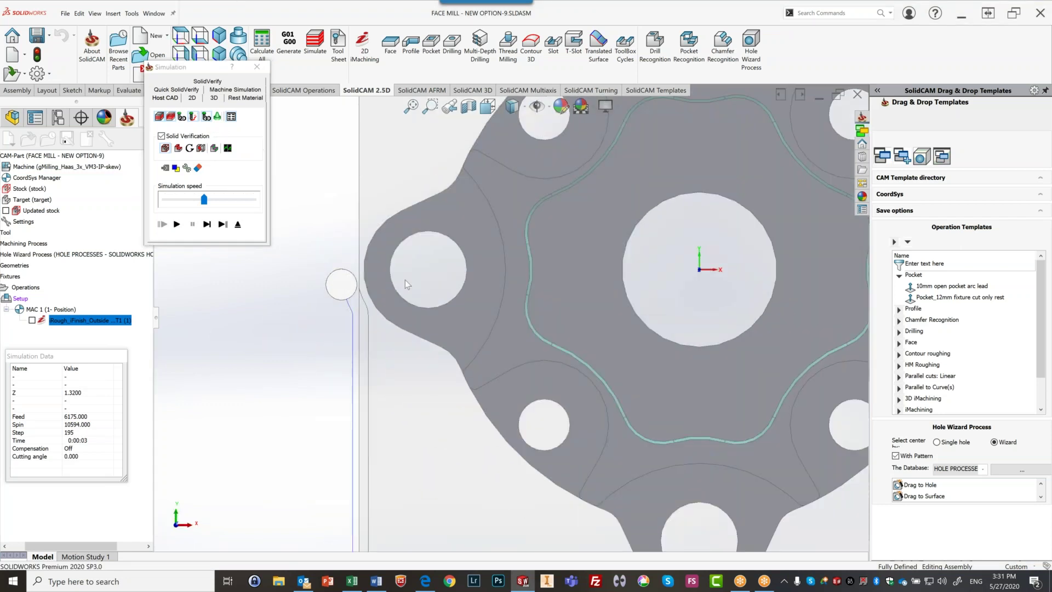
pyautogui.scroll(1, 405, 280)
pyautogui.click(207, 226)
pyautogui.click(208, 226)
pyautogui.click(207, 225)
pyautogui.click(207, 226)
pyautogui.click(207, 225)
pyautogui.click(207, 225)
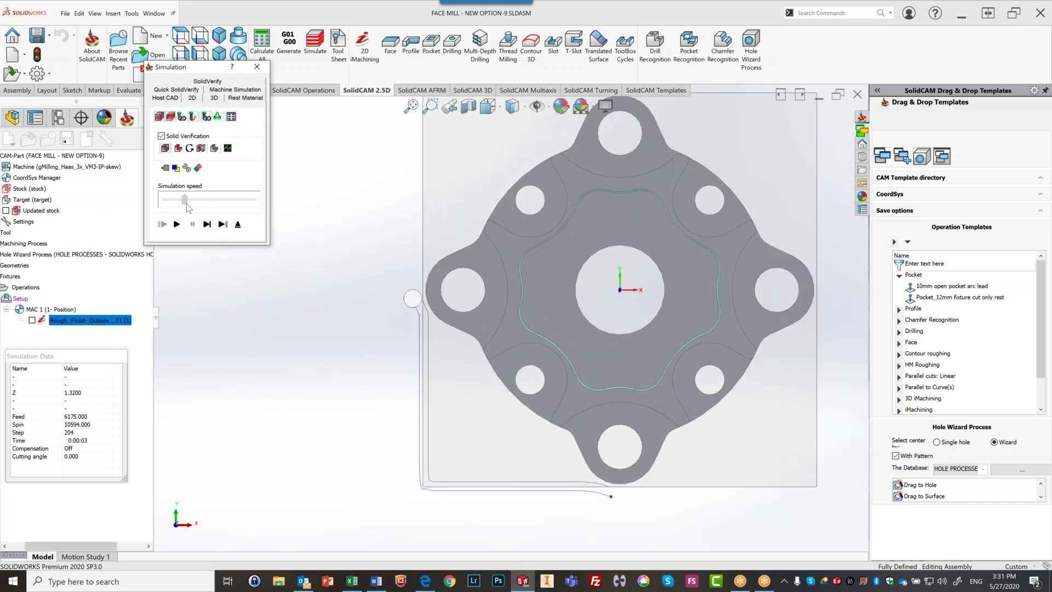
# Play the simulation slowly in short stretches, pausing after the reposition move to examine the tool at the next cut's entry.
pyautogui.click(177, 225)
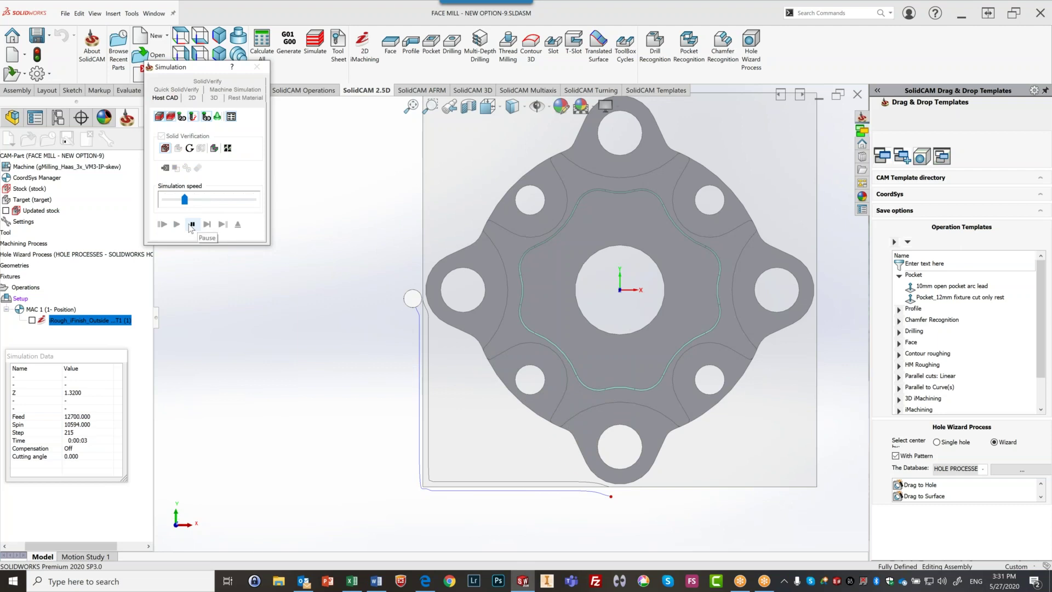
pyautogui.click(191, 226)
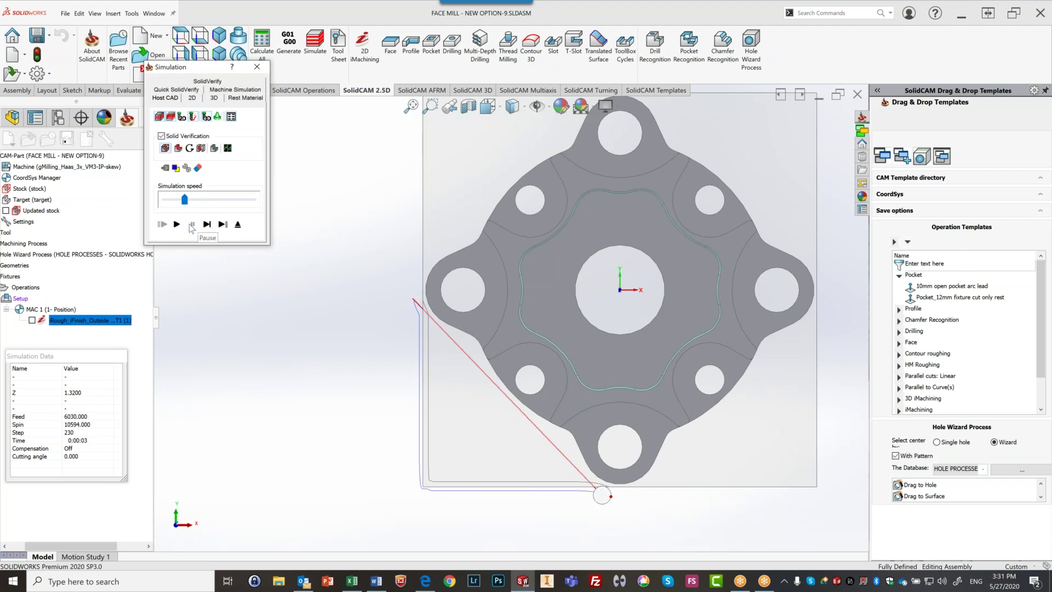
pyautogui.click(177, 224)
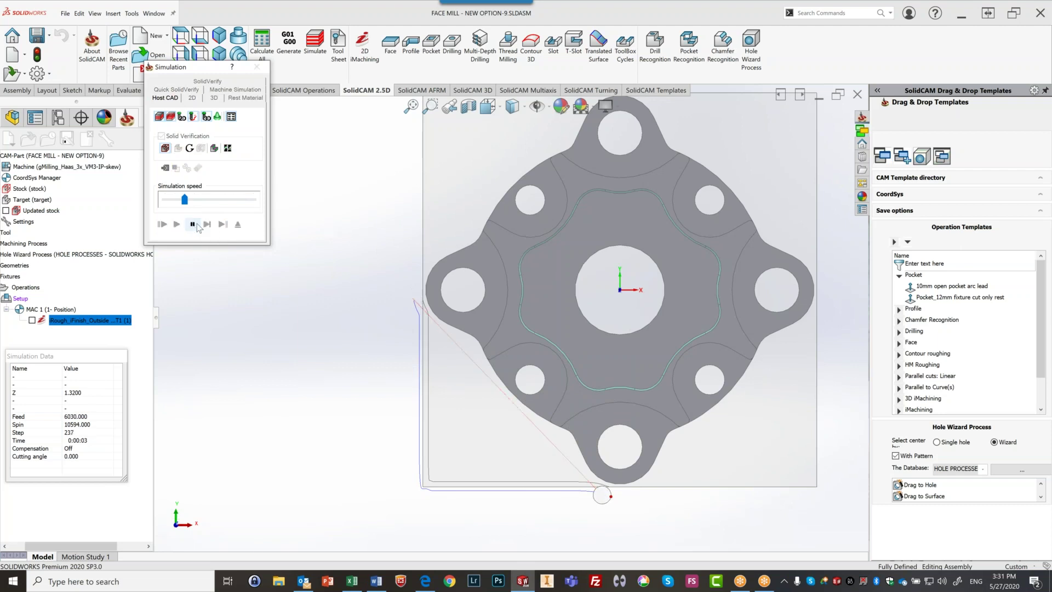
pyautogui.click(193, 224)
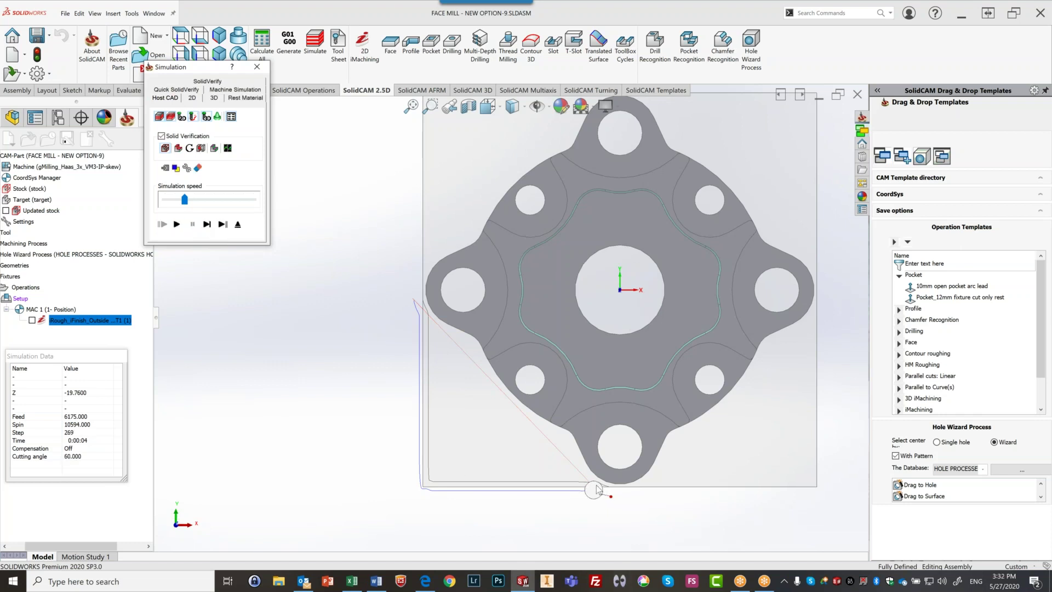
pyautogui.scroll(-3, 598, 489)
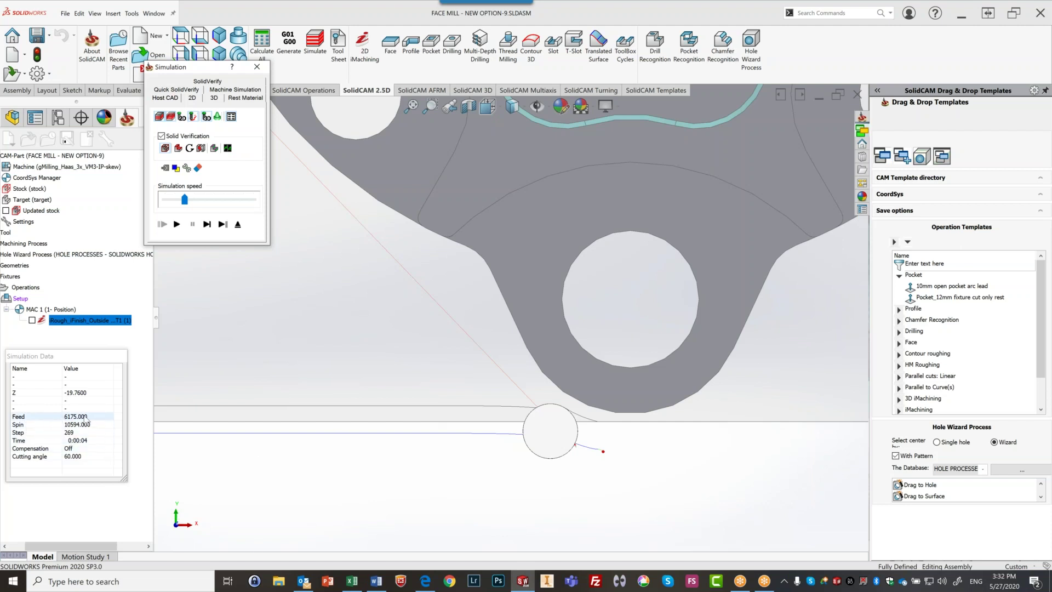
# Resume the simulation, raise the speed to maximum for the remaining corners, fit the whole part in view, and exit the simulation.
pyautogui.click(176, 225)
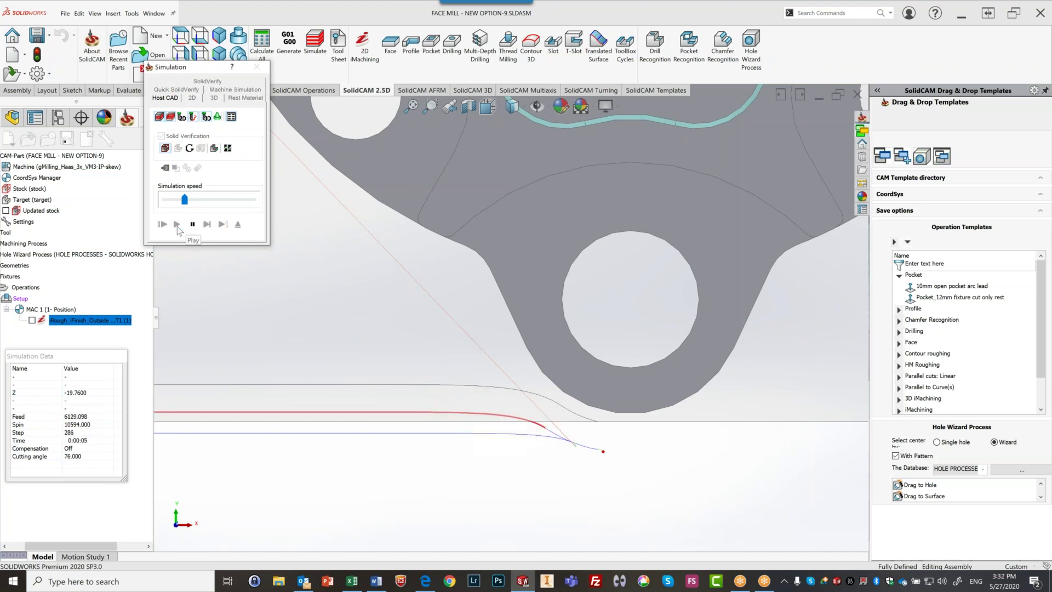
pyautogui.scroll(5, 259, 275)
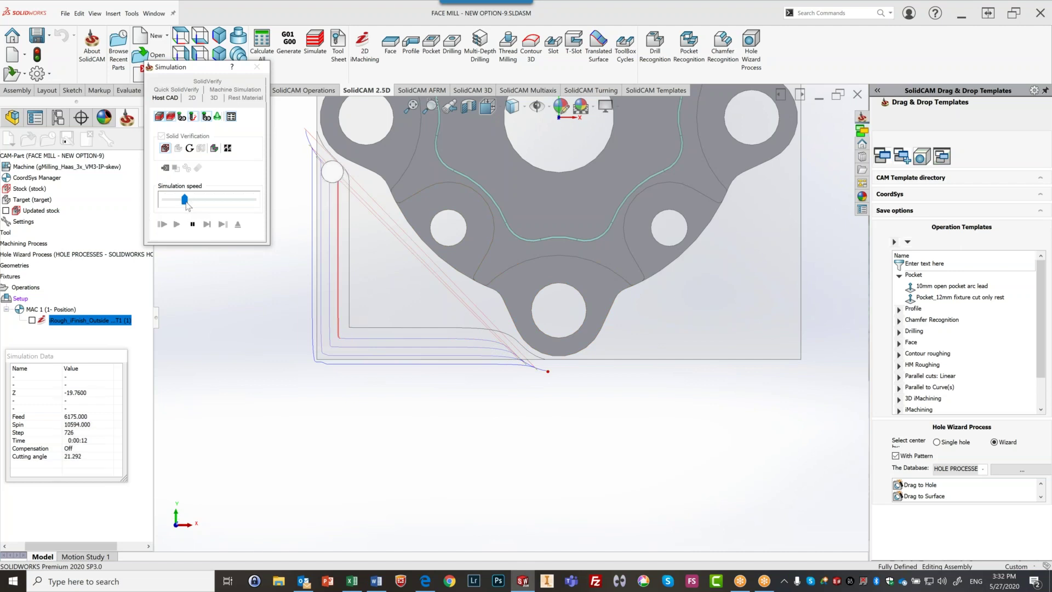
pyautogui.moveTo(190, 202); pyautogui.dragTo(262, 199)
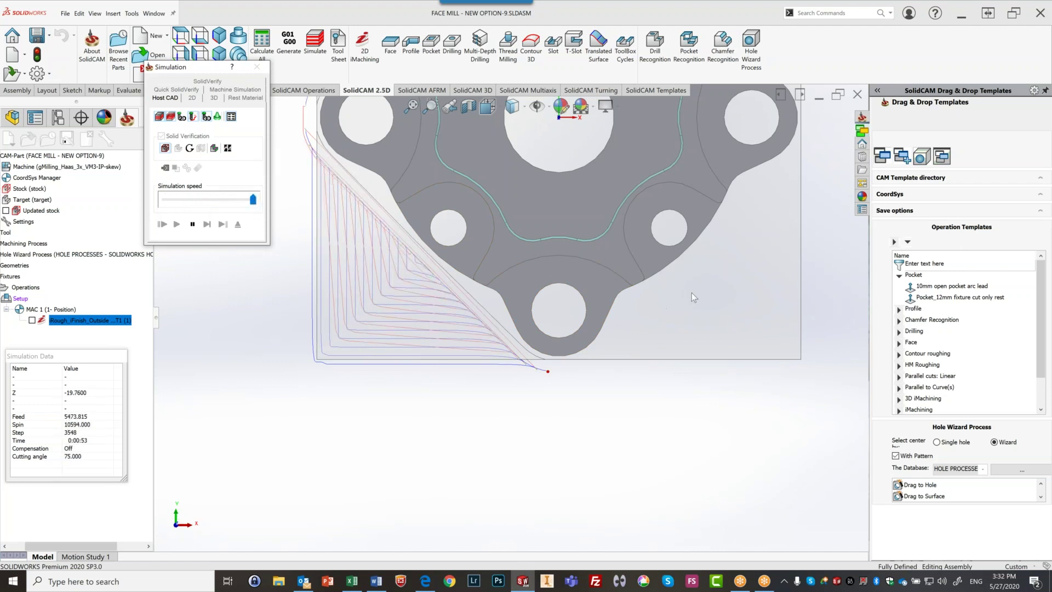
pyautogui.press('f')
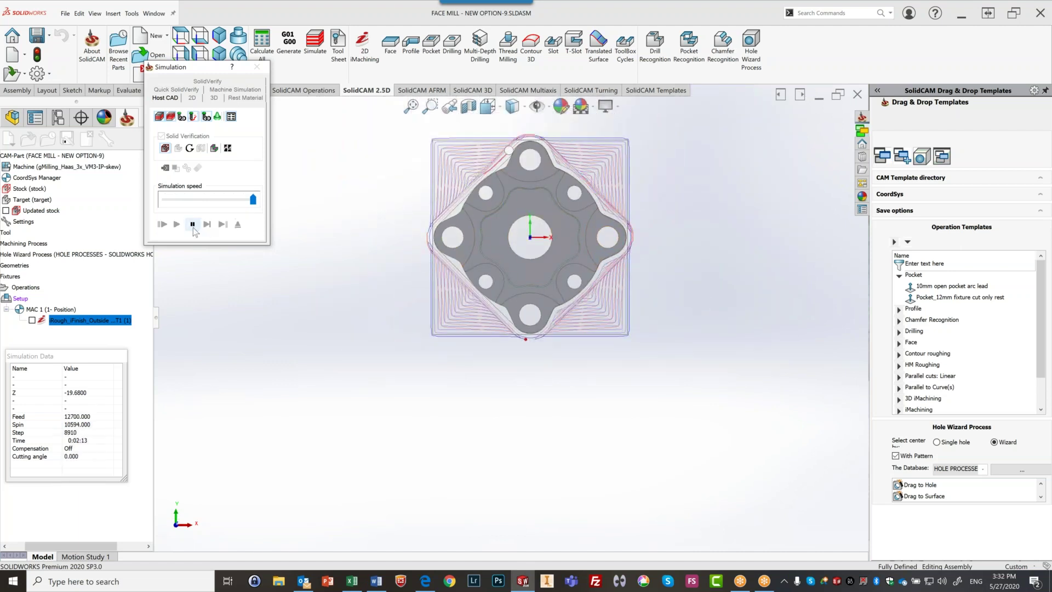
pyautogui.click(238, 224)
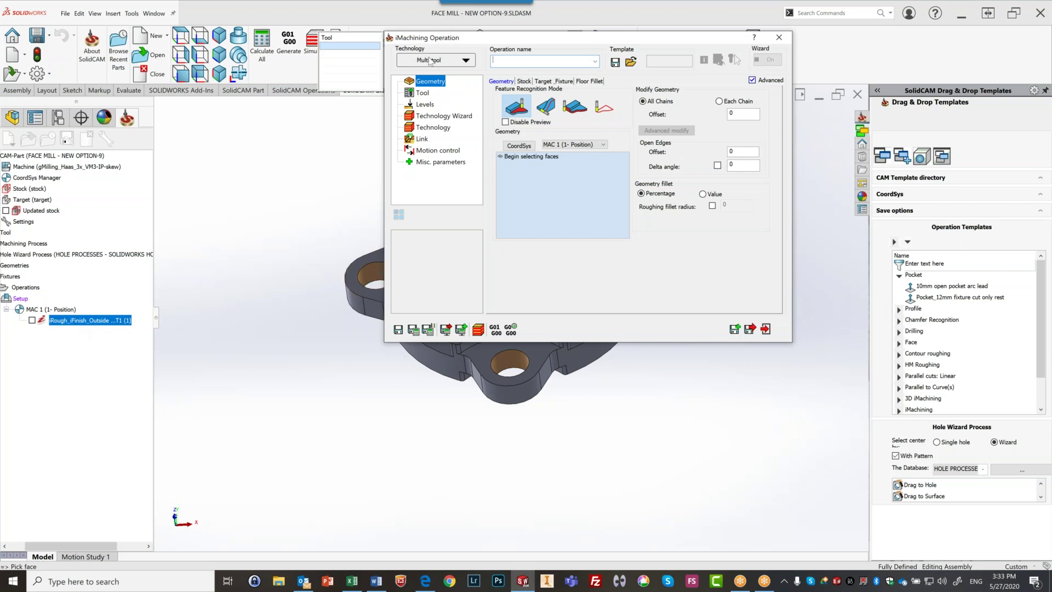
# Define the multi-tool iMachining geometry from nine faces: the central pocket floor and the eight surrounding recessed floors, and check its stock settings.
pyautogui.moveTo(507, 39); pyautogui.dragTo(746, 40)
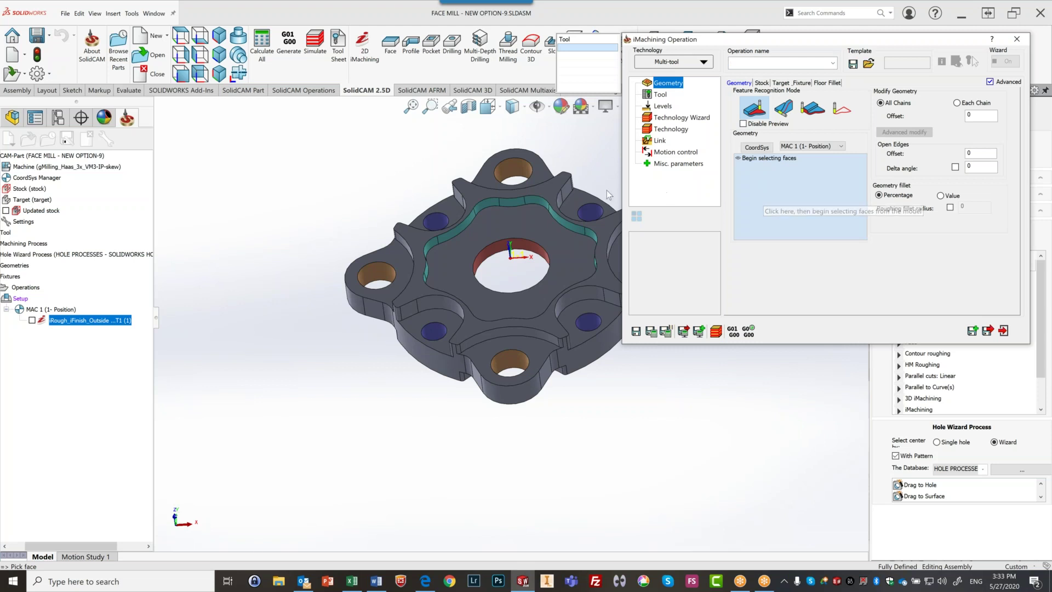
pyautogui.click(617, 257)
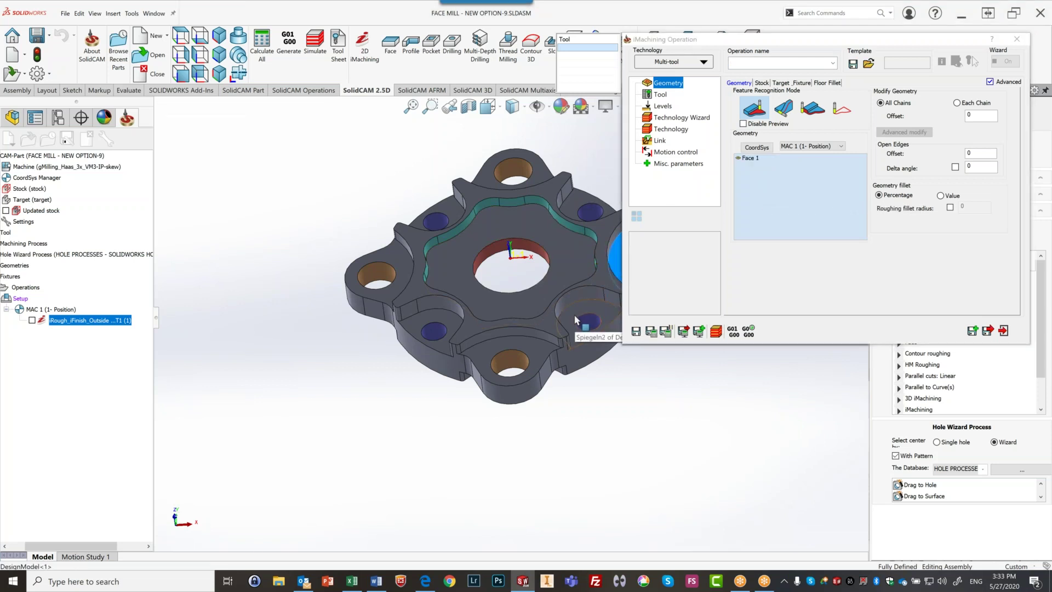
pyautogui.click(508, 347)
pyautogui.click(595, 335)
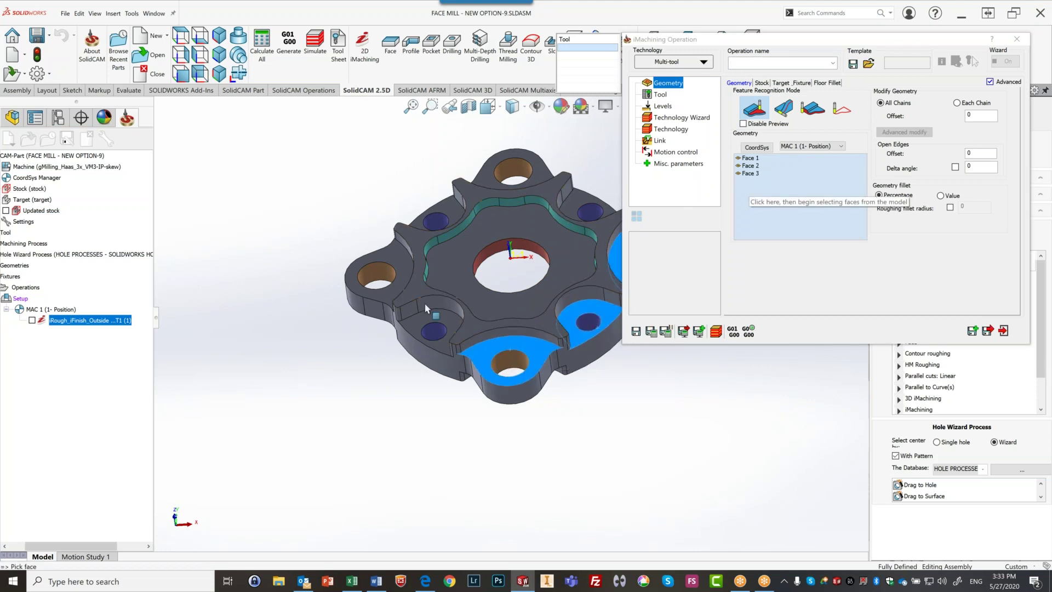
pyautogui.click(447, 322)
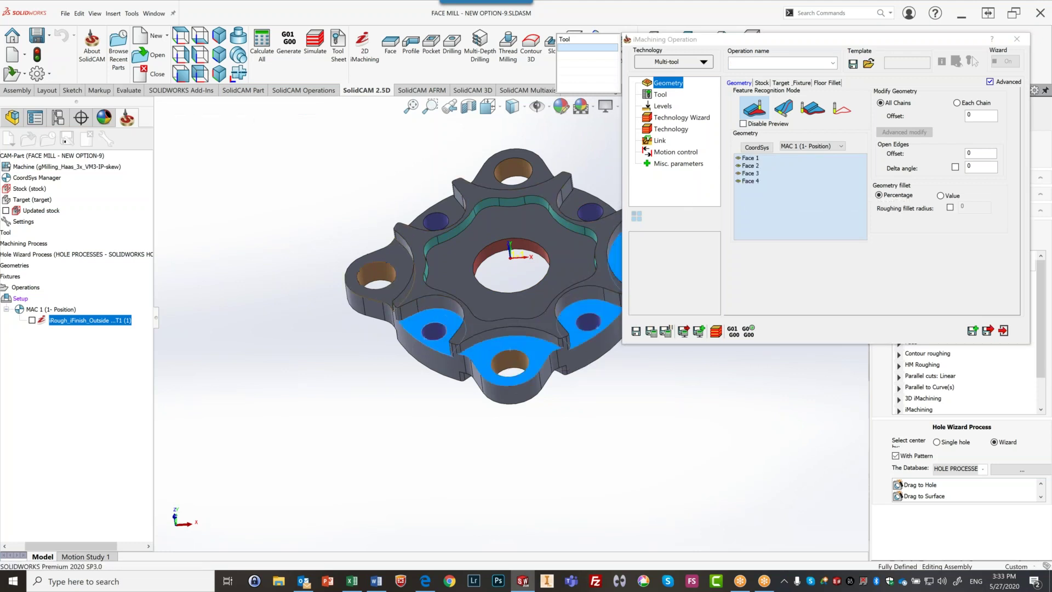
pyautogui.click(403, 262)
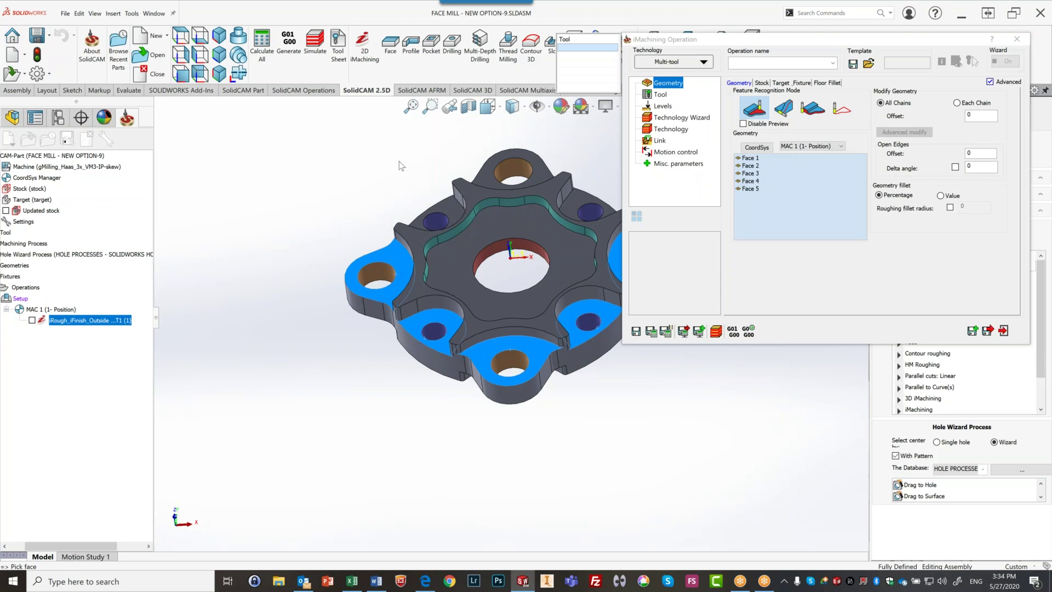
pyautogui.click(449, 207)
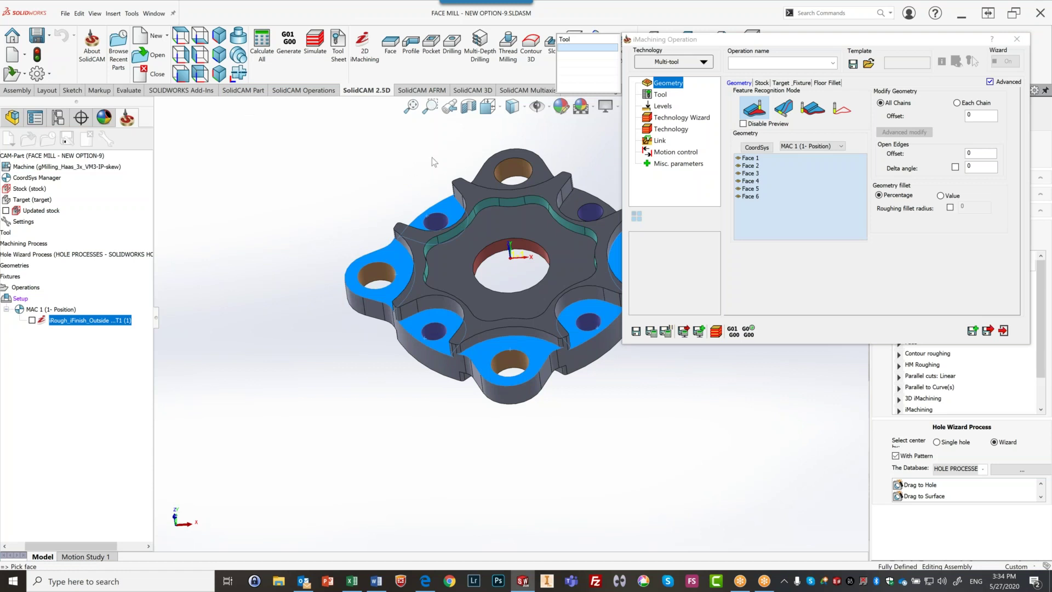
pyautogui.click(489, 182)
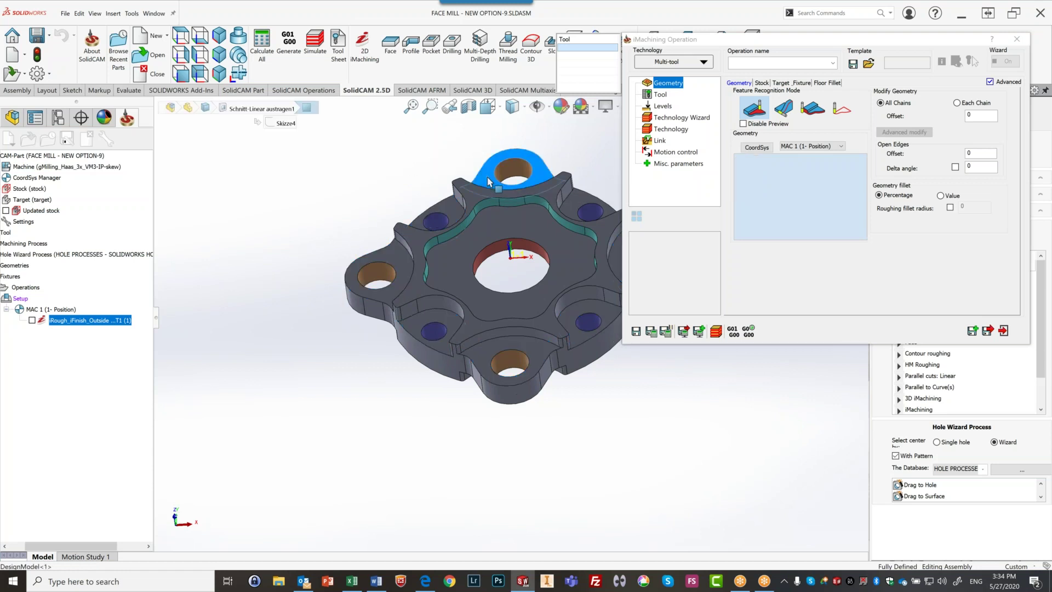
pyautogui.click(495, 226)
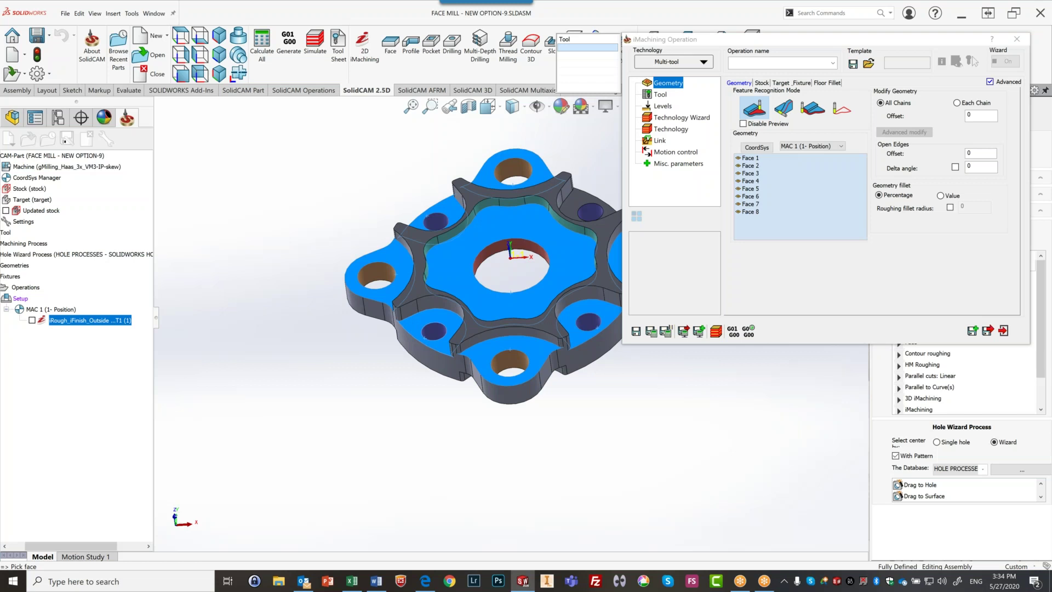
pyautogui.click(575, 202)
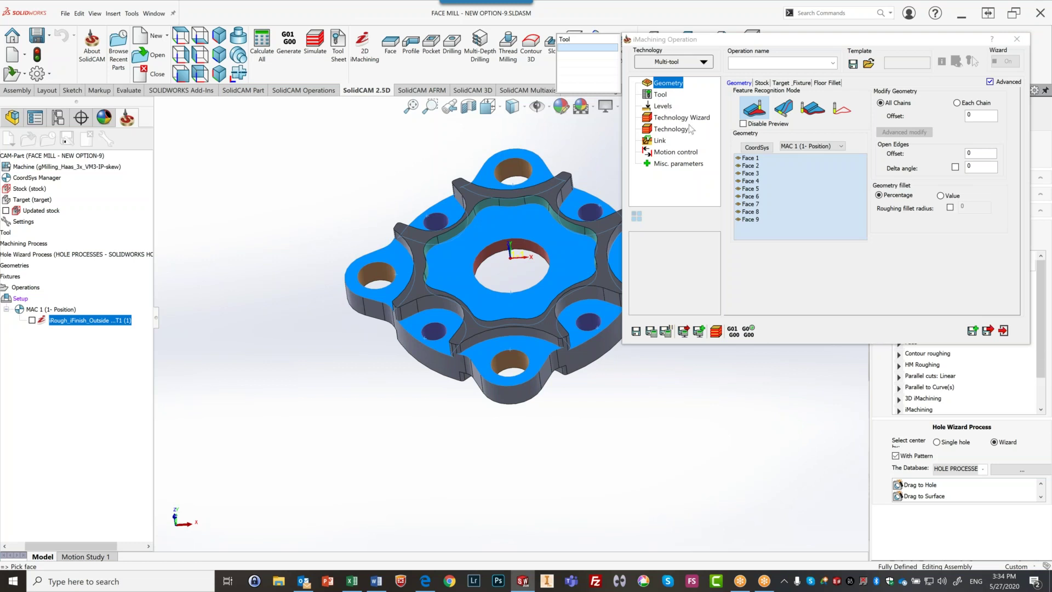
pyautogui.click(762, 83)
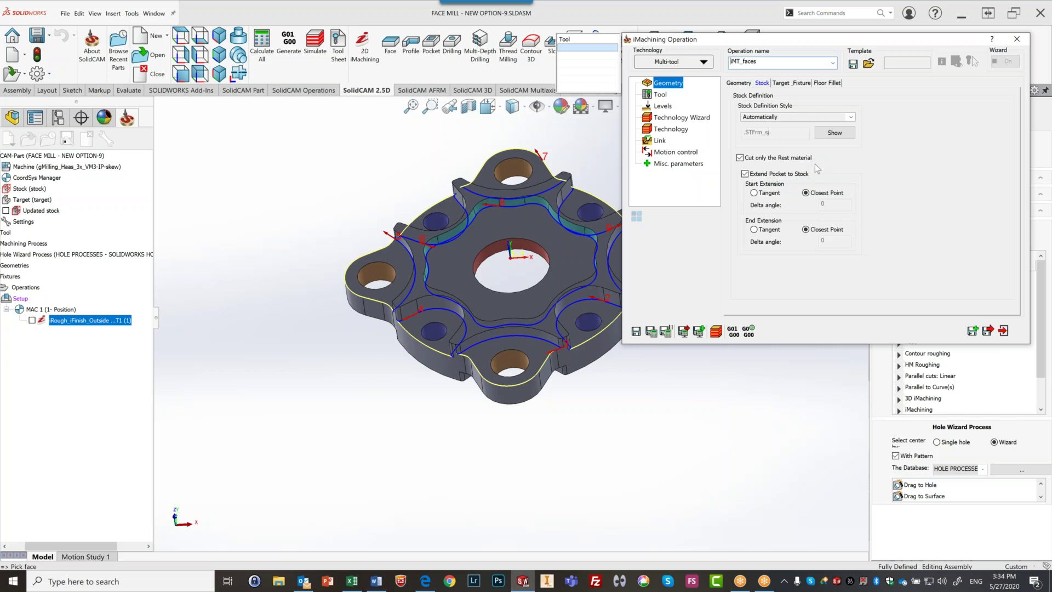
# Widen the finish columns of the operation's tool table and create a new end mill with a 16 mm diameter.
pyautogui.click(661, 95)
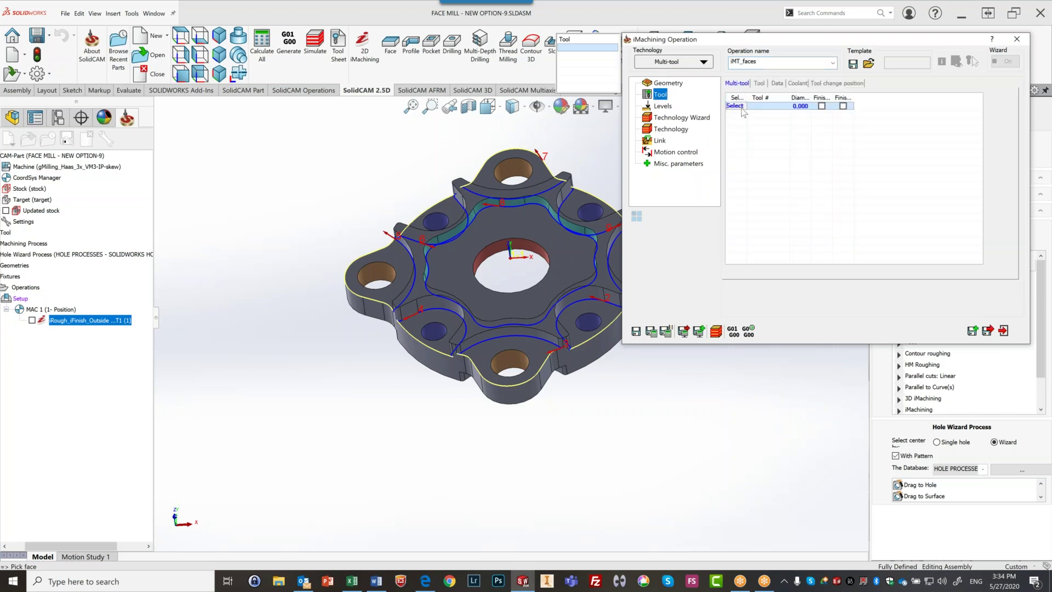
pyautogui.moveTo(834, 95); pyautogui.dragTo(880, 100)
pyautogui.moveTo(903, 100); pyautogui.dragTo(917, 100)
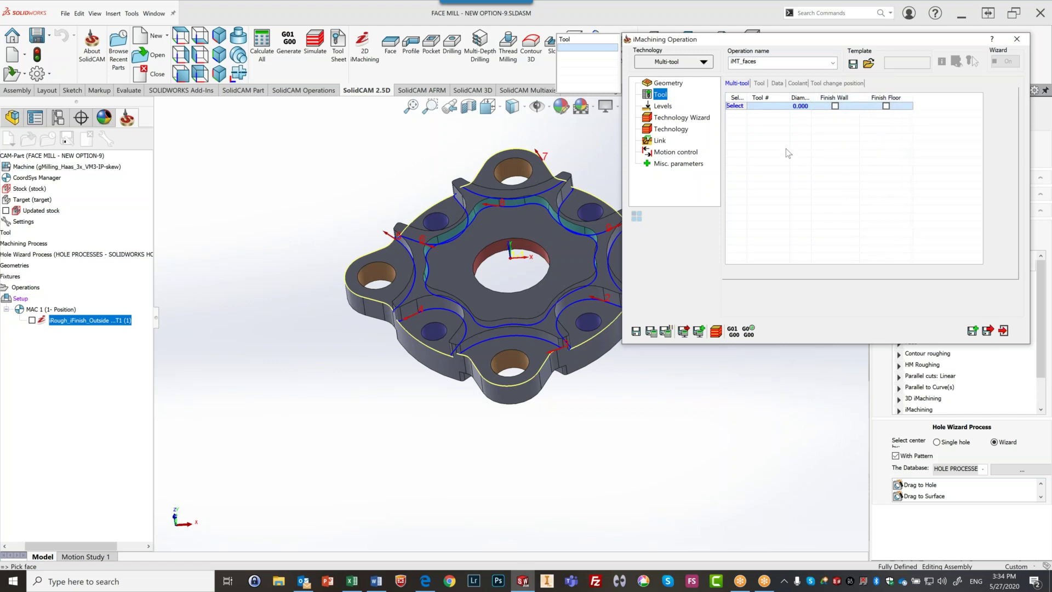
pyautogui.click(735, 107)
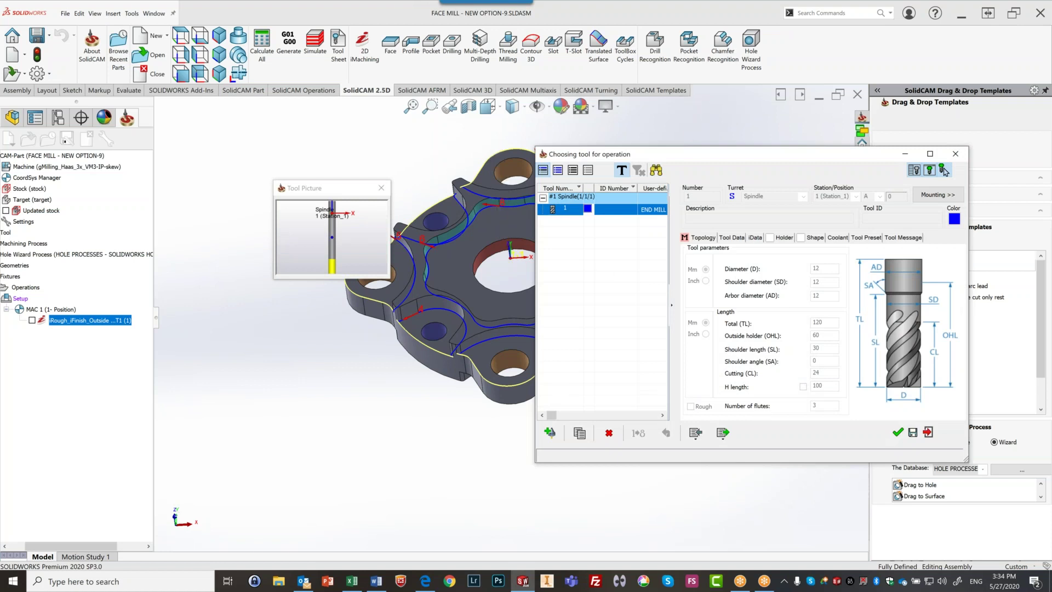
pyautogui.click(551, 433)
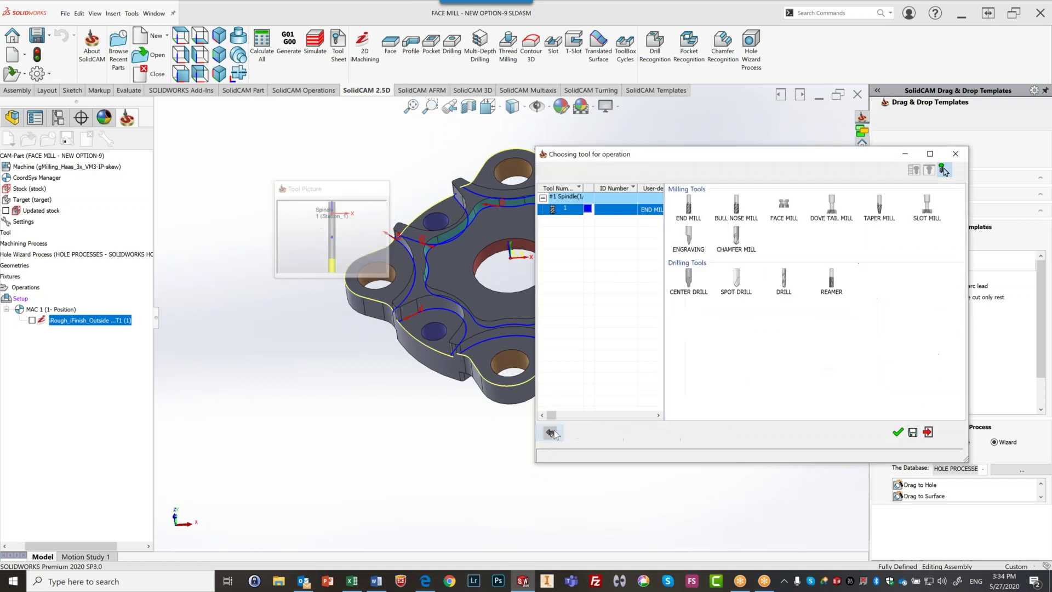
pyautogui.click(689, 219)
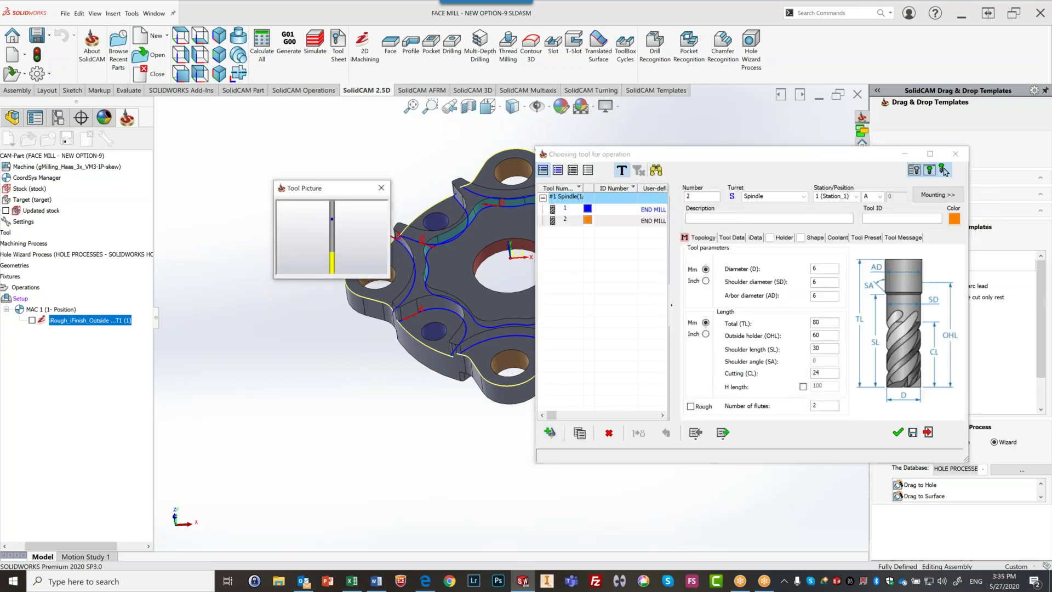
pyautogui.doubleClick(815, 269)
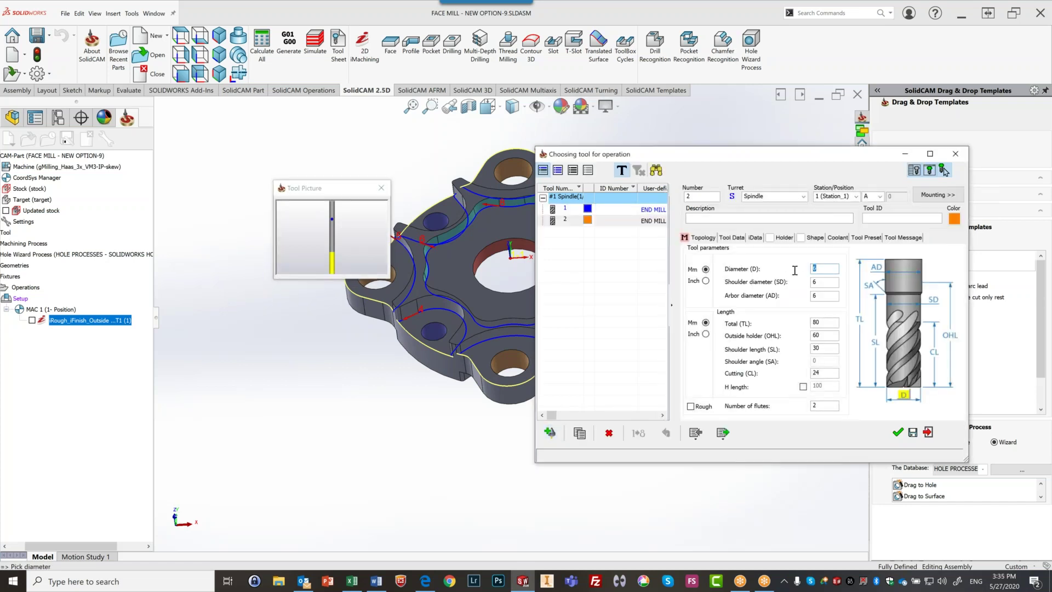
pyautogui.write('1')
pyautogui.press('Tab')
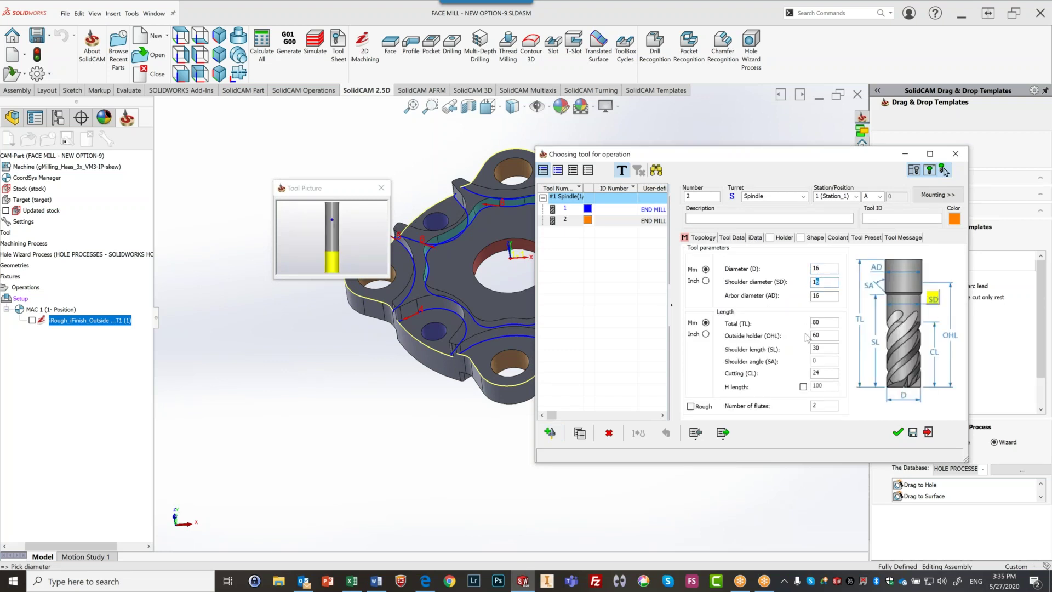
# Give the 16 mm end mill a shoulder length of 40, cutting length of 32 and 3 flutes, check its iData, and assign it.
pyautogui.click(828, 349)
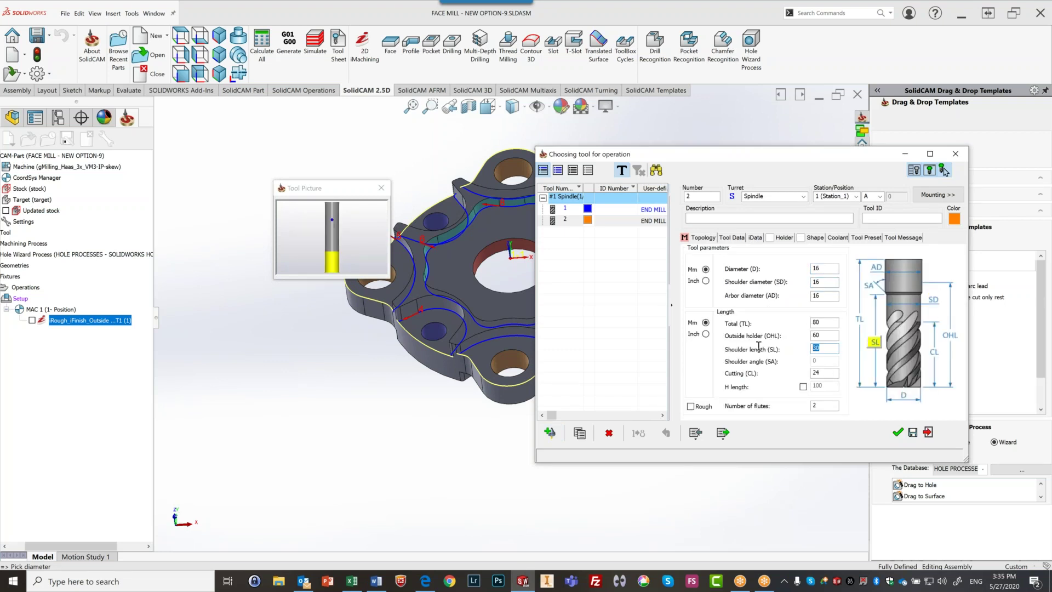
pyautogui.write('40')
pyautogui.click(819, 373)
pyautogui.write('32')
pyautogui.click(826, 406)
pyautogui.write('3')
pyautogui.click(757, 238)
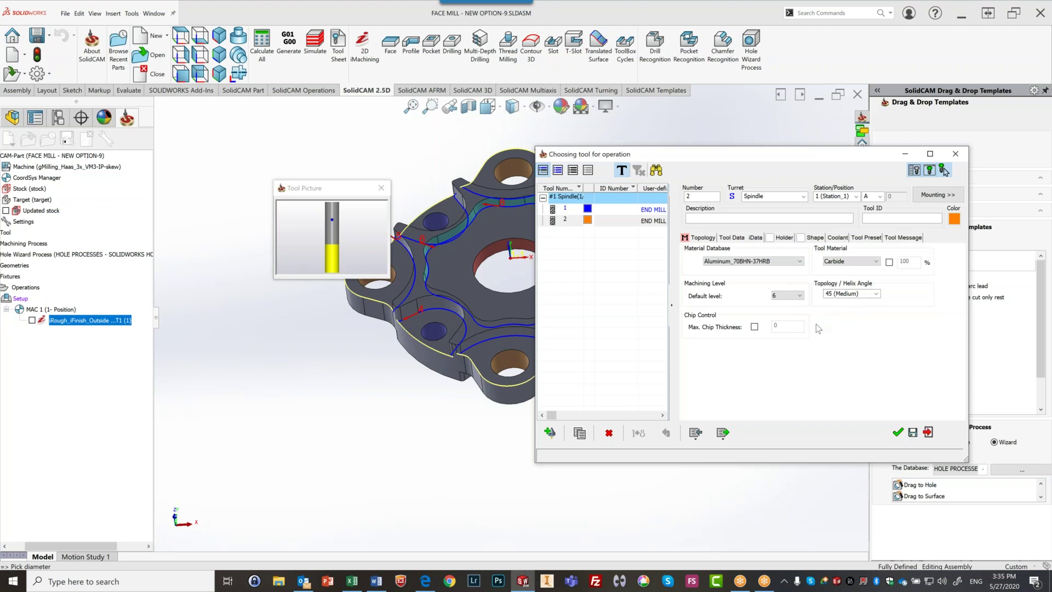
pyautogui.click(897, 434)
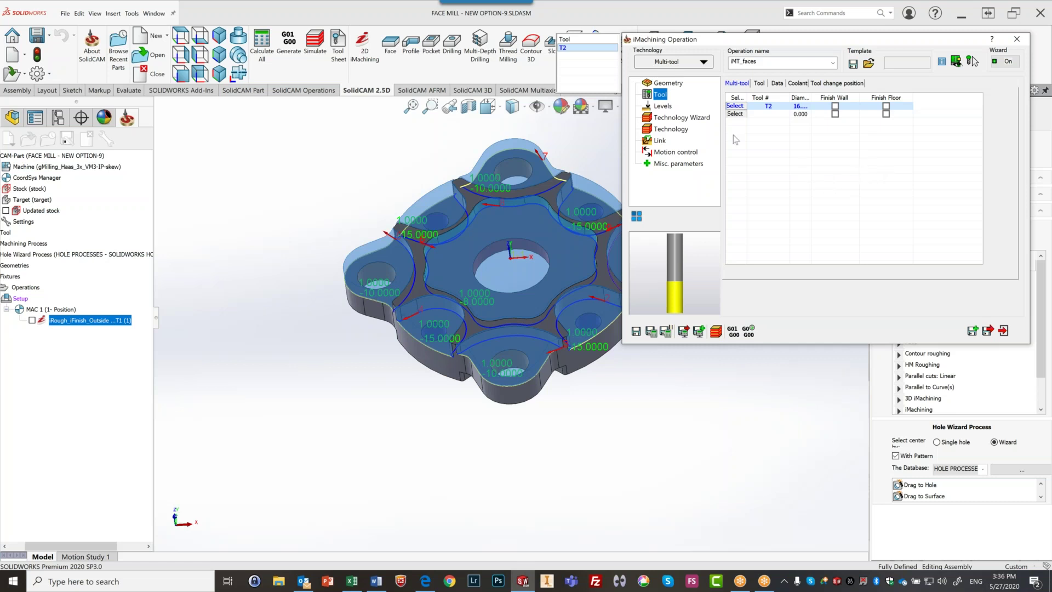
# Add the existing 12 mm end mill as the operation's second tool.
pyautogui.click(736, 114)
pyautogui.click(736, 114)
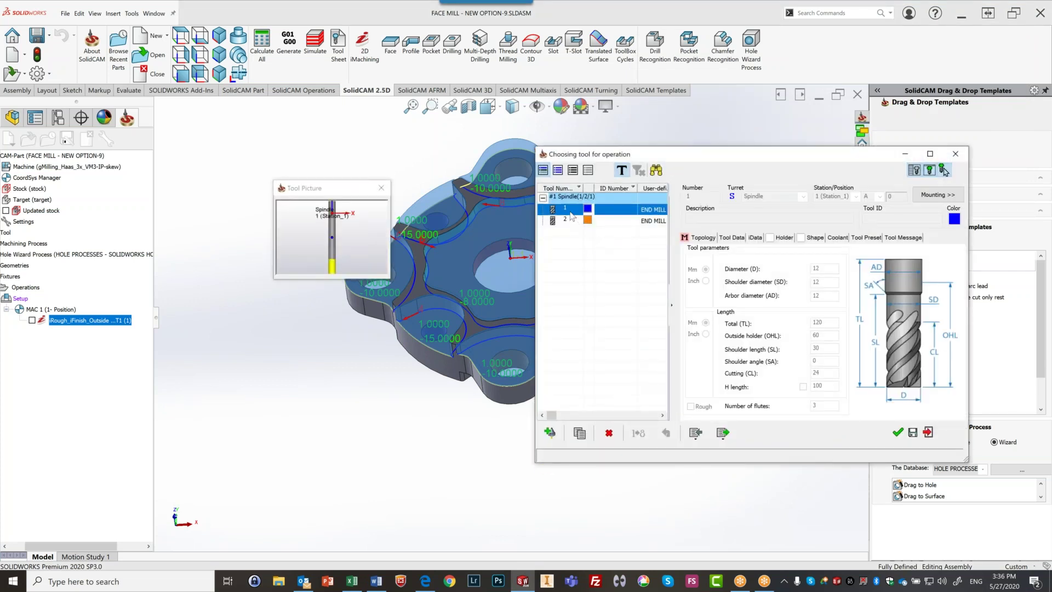
pyautogui.click(899, 432)
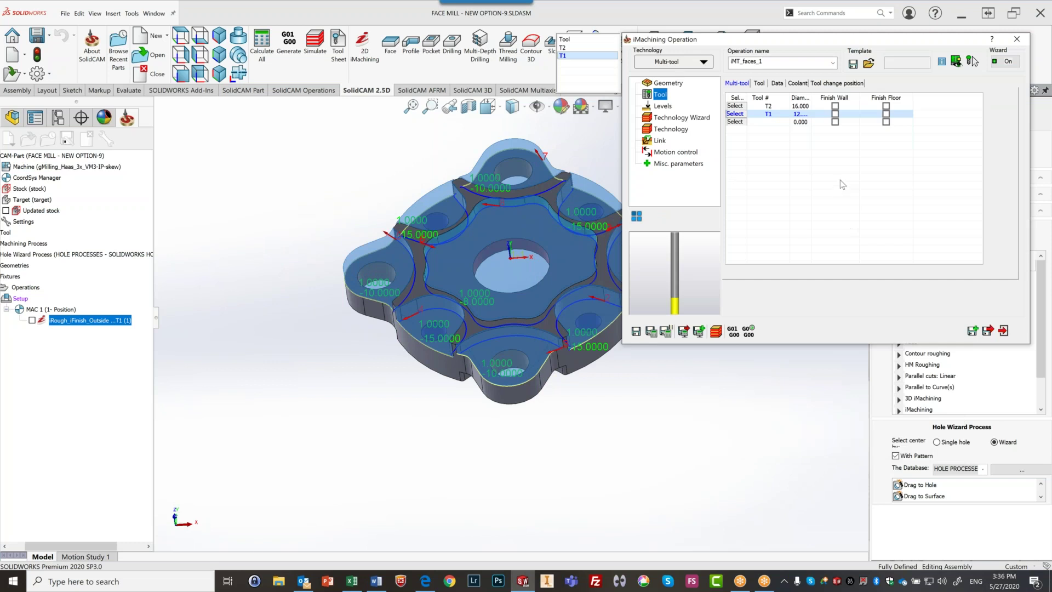
# Enable wall and floor finishing for the 12 mm end mill and check the variable upper levels and depths of all chains.
pyautogui.click(834, 113)
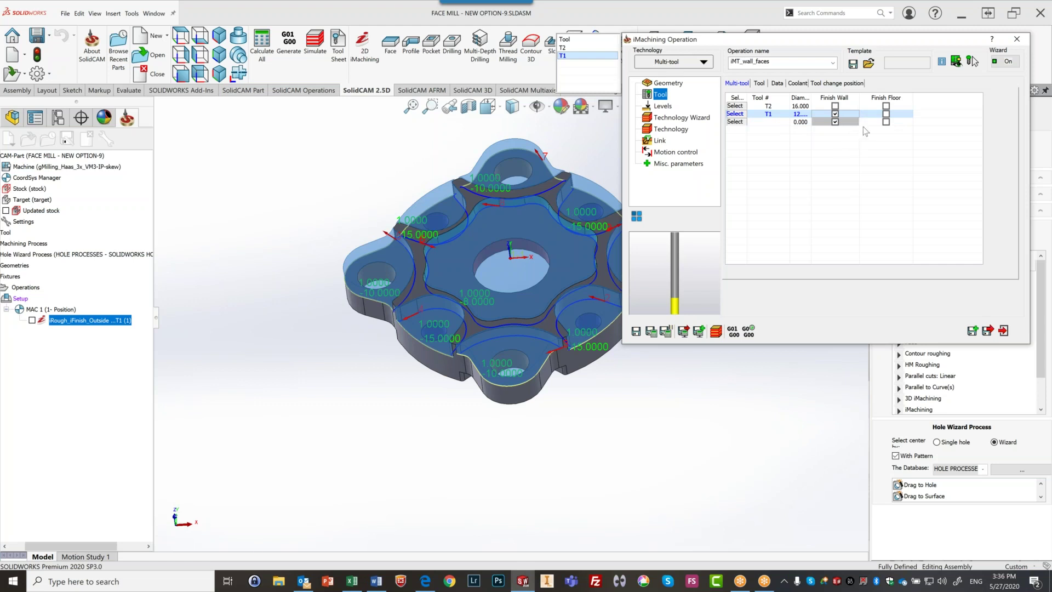
pyautogui.click(887, 114)
pyautogui.click(662, 107)
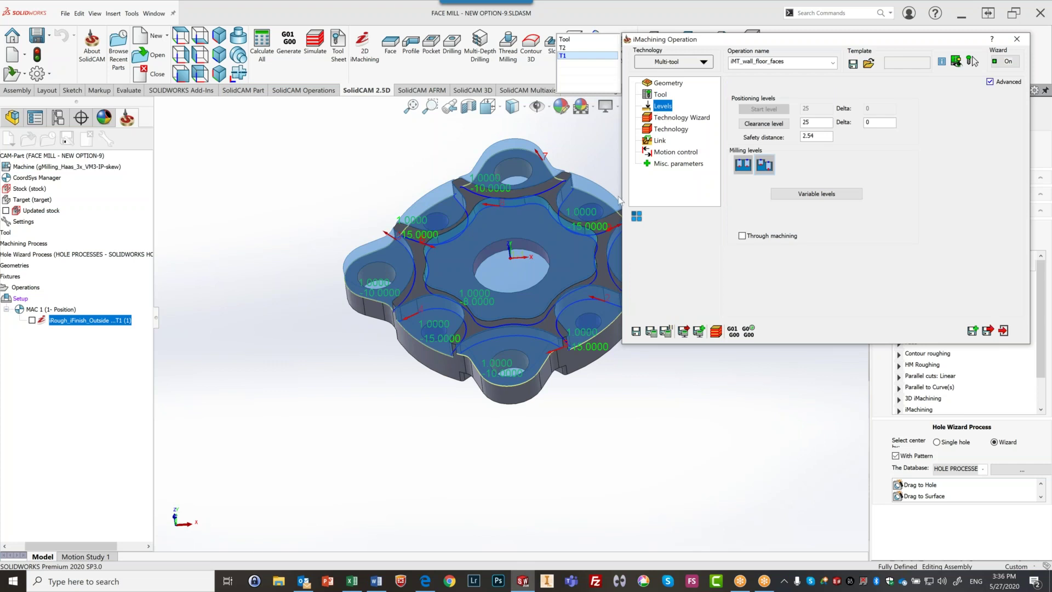
pyautogui.moveTo(554, 235)
pyautogui.mouseDown(button='middle')
pyautogui.moveTo(556, 207)
pyautogui.moveTo(553, 235)
pyautogui.mouseUp(button='middle')
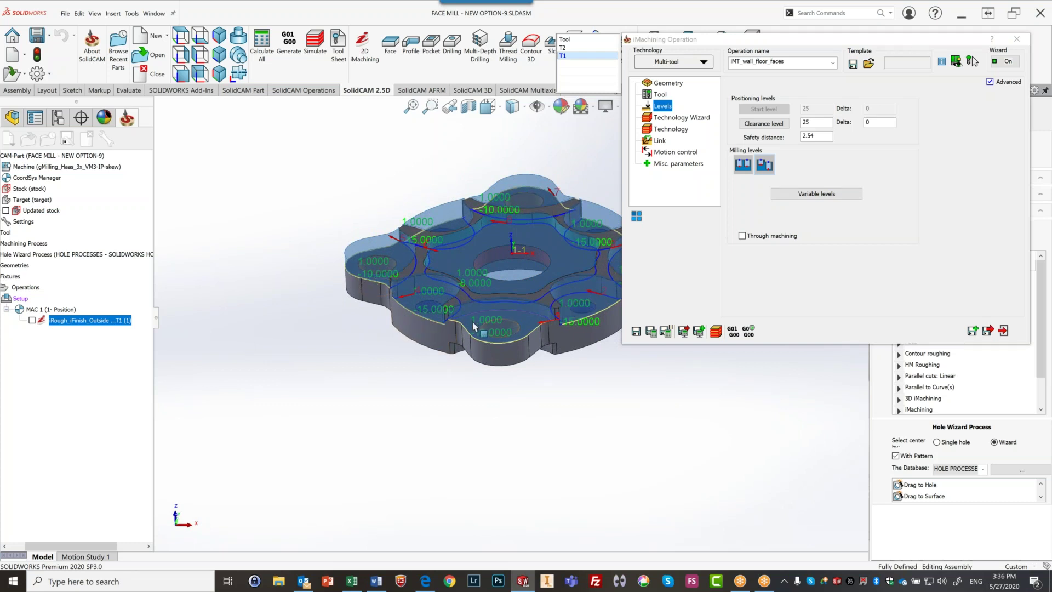
pyautogui.click(820, 195)
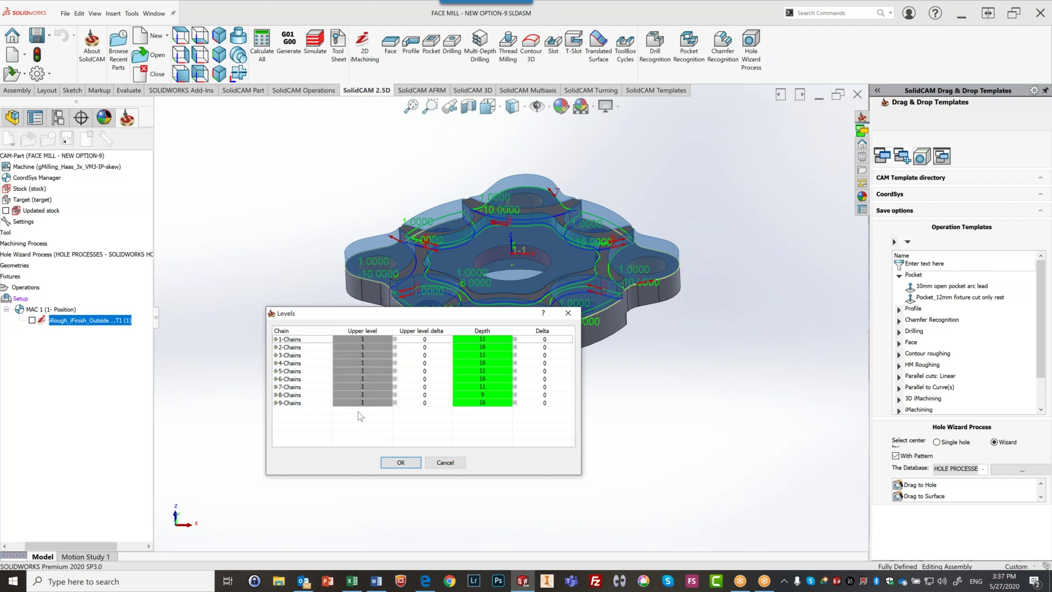
pyautogui.click(400, 463)
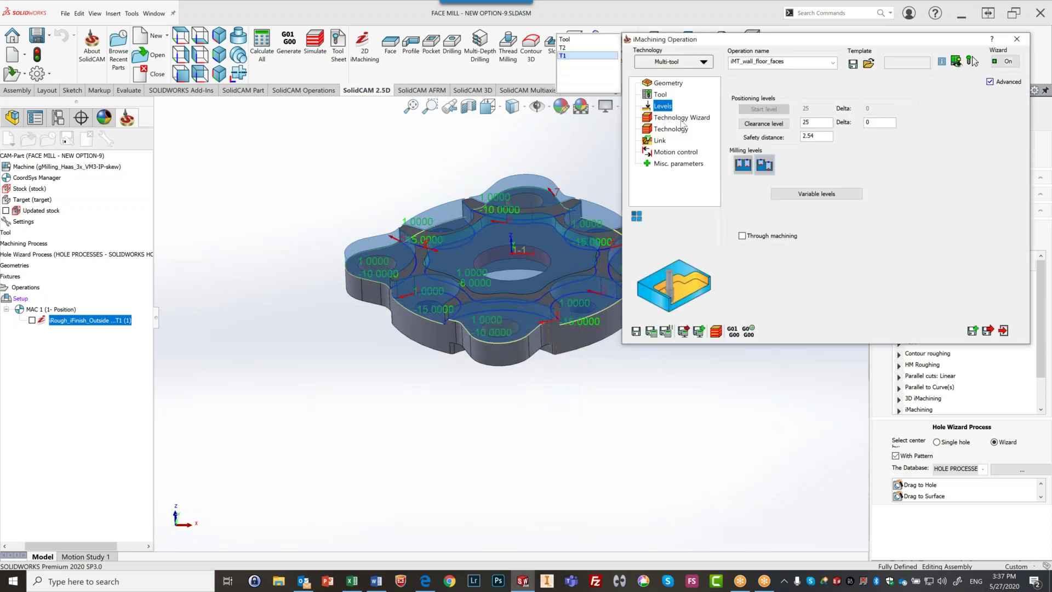
# Compare both tools' cutting conditions and turn on Turbo Mode for the 12 mm end mill.
pyautogui.click(571, 54)
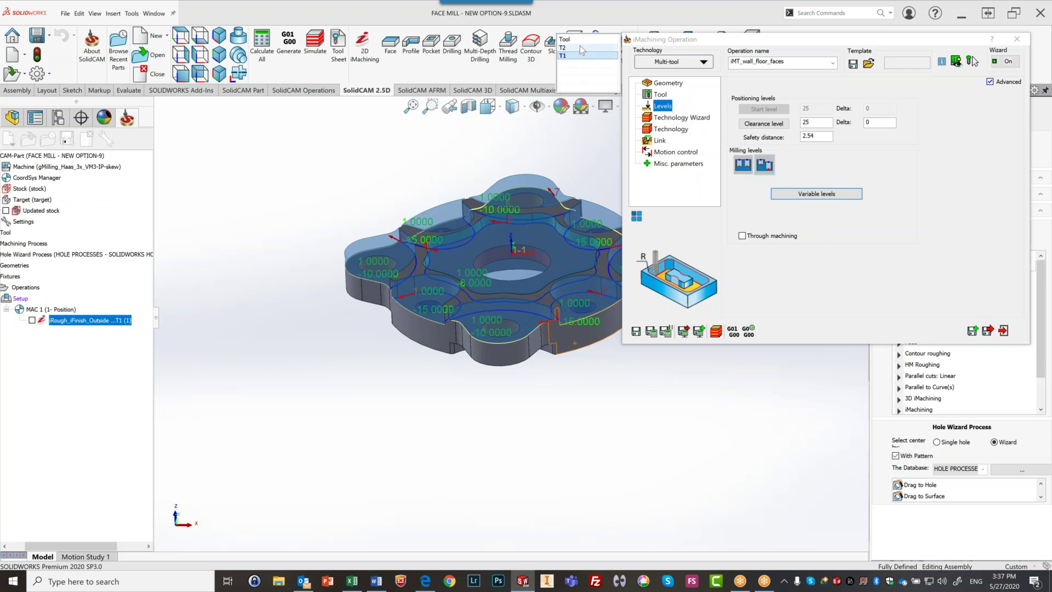
pyautogui.click(674, 118)
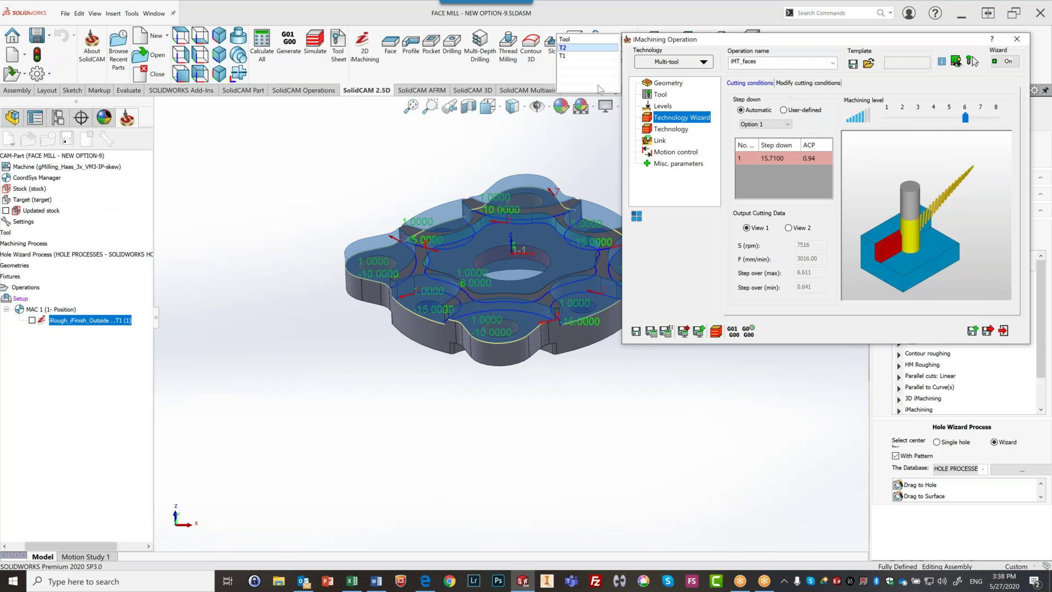
pyautogui.click(565, 56)
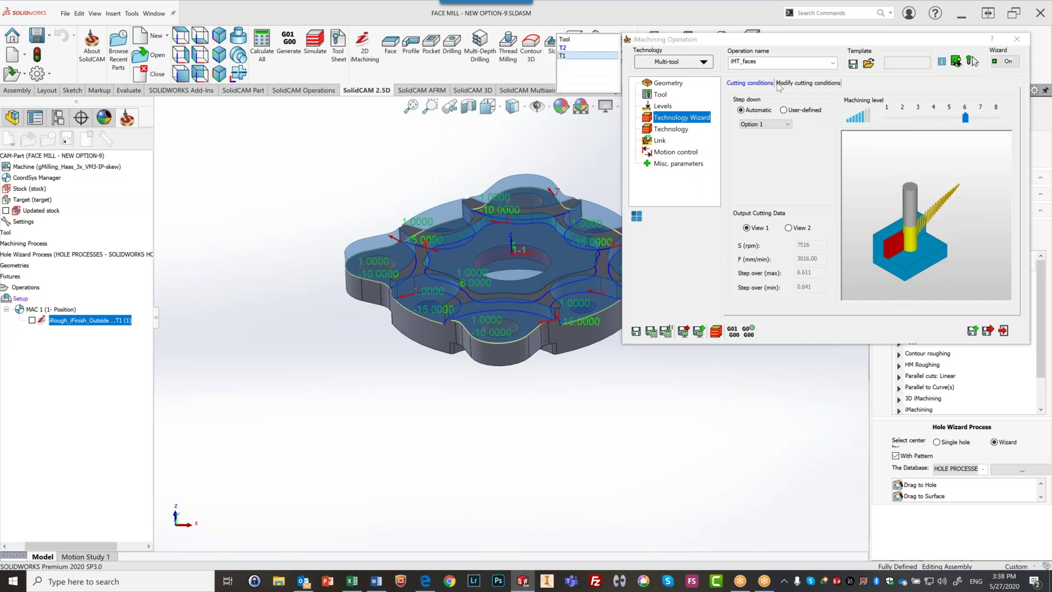
pyautogui.click(820, 83)
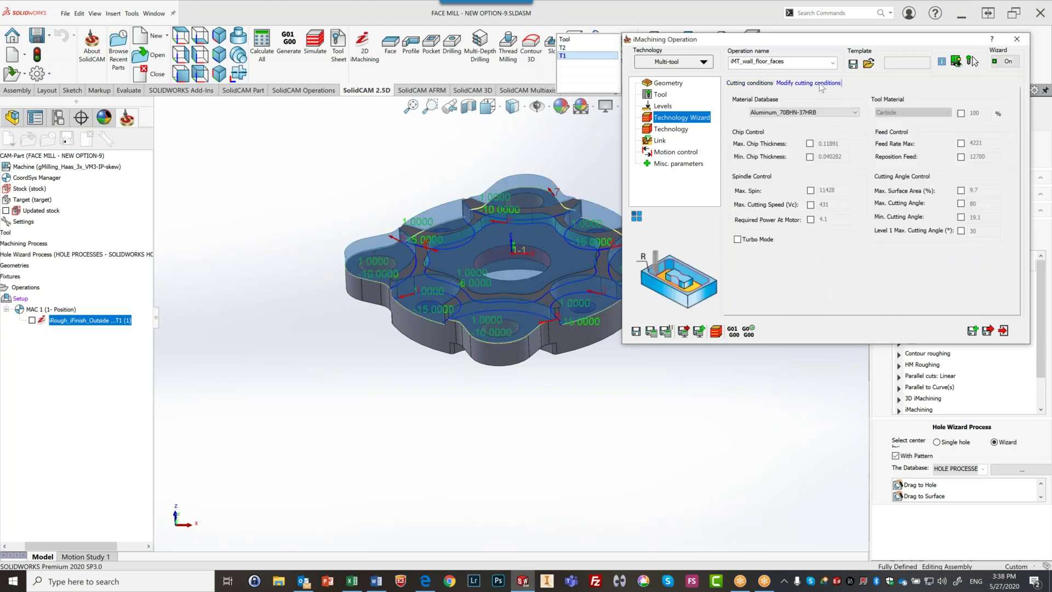
pyautogui.click(738, 240)
pyautogui.click(753, 83)
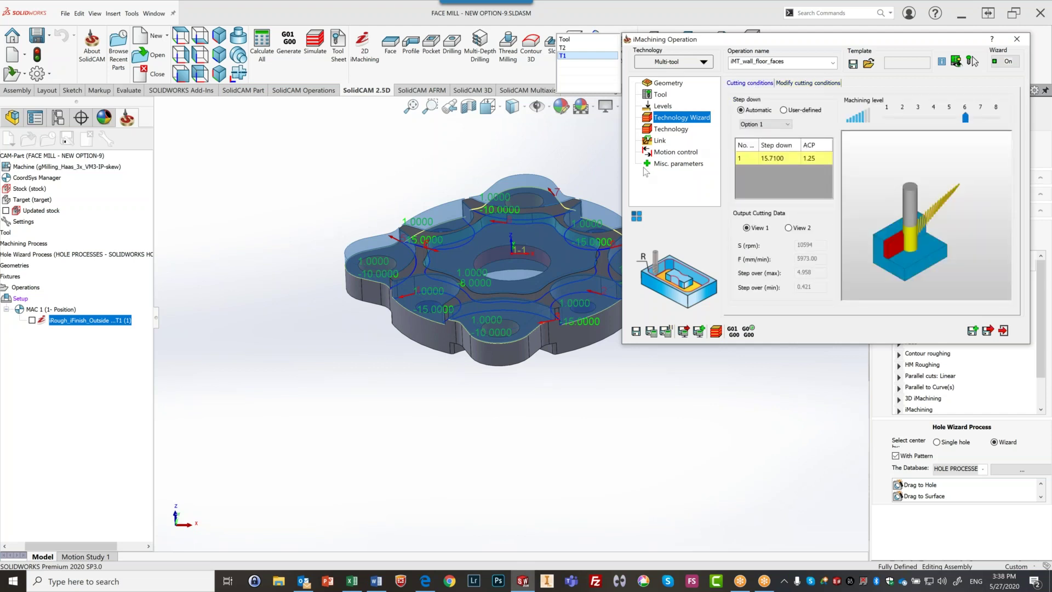
# Review both tools' technology settings, turn on wall finish compensation for the 12 mm end mill and keep its floor finish style as Contour.
pyautogui.click(572, 48)
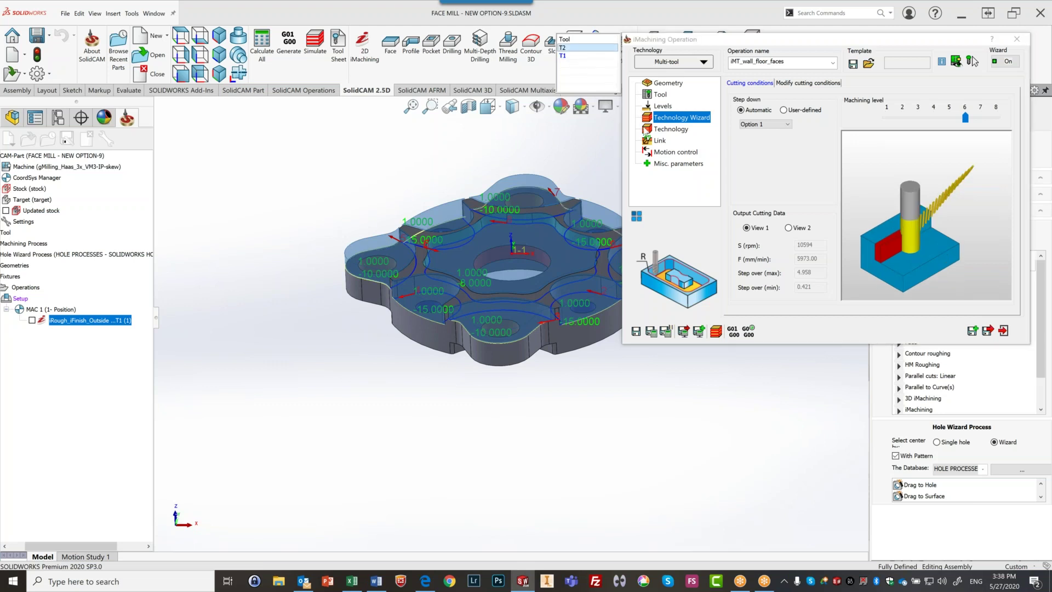
pyautogui.click(673, 130)
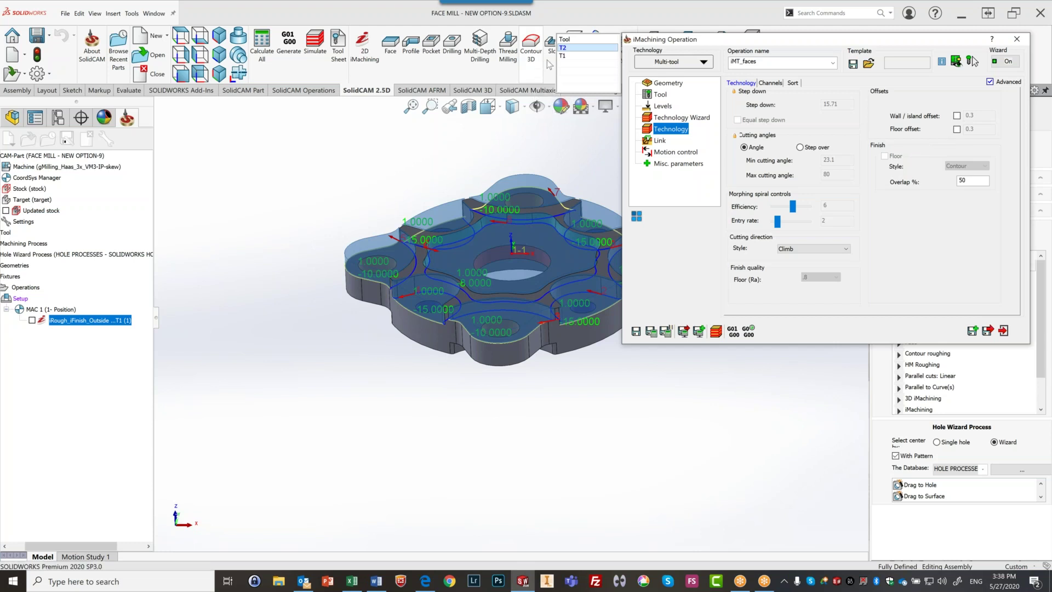
pyautogui.click(567, 56)
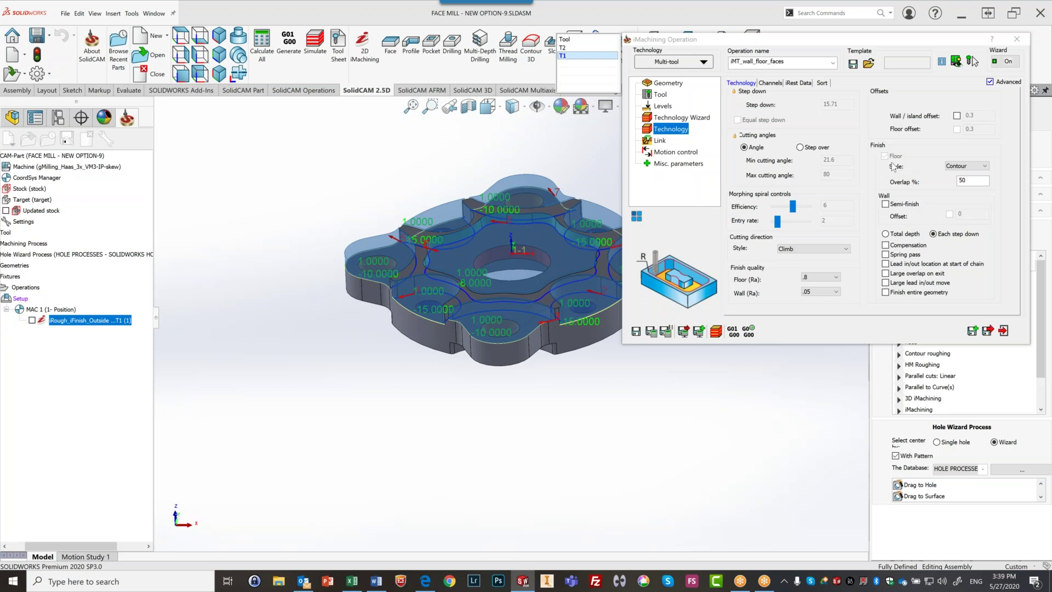
pyautogui.click(886, 245)
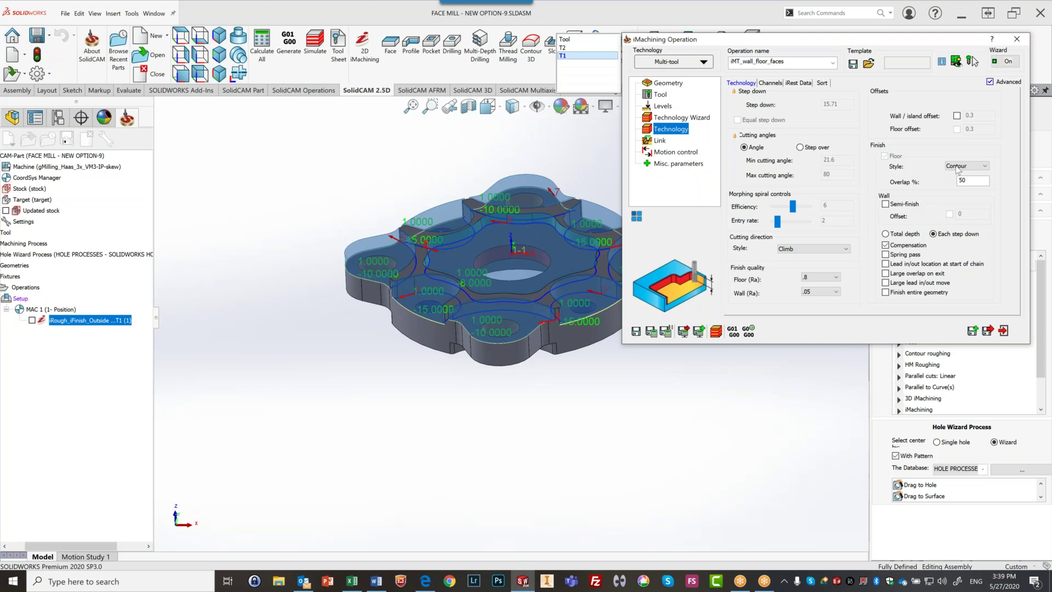
pyautogui.click(979, 168)
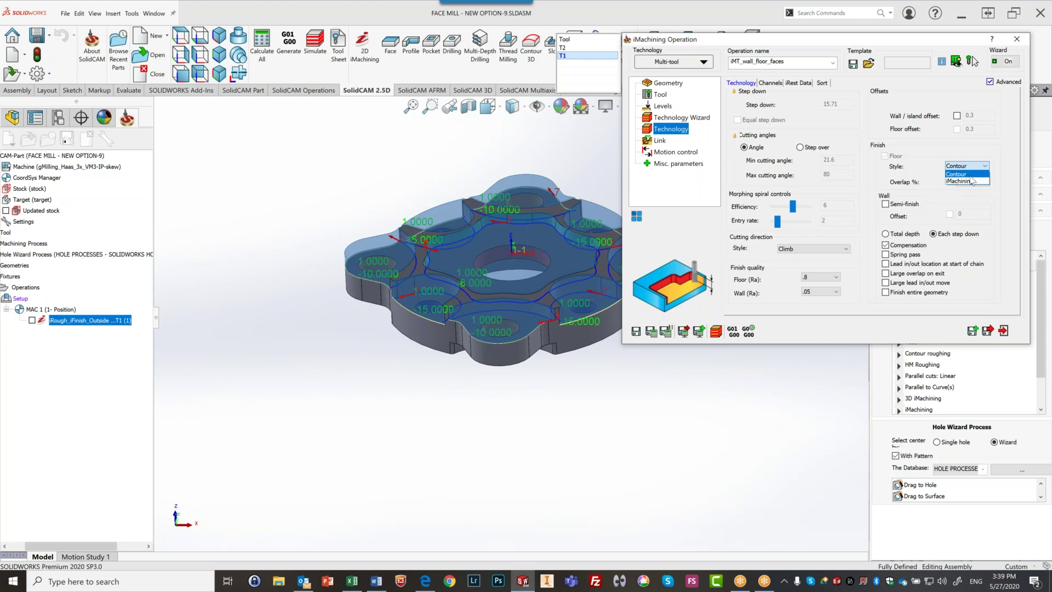
pyautogui.click(972, 176)
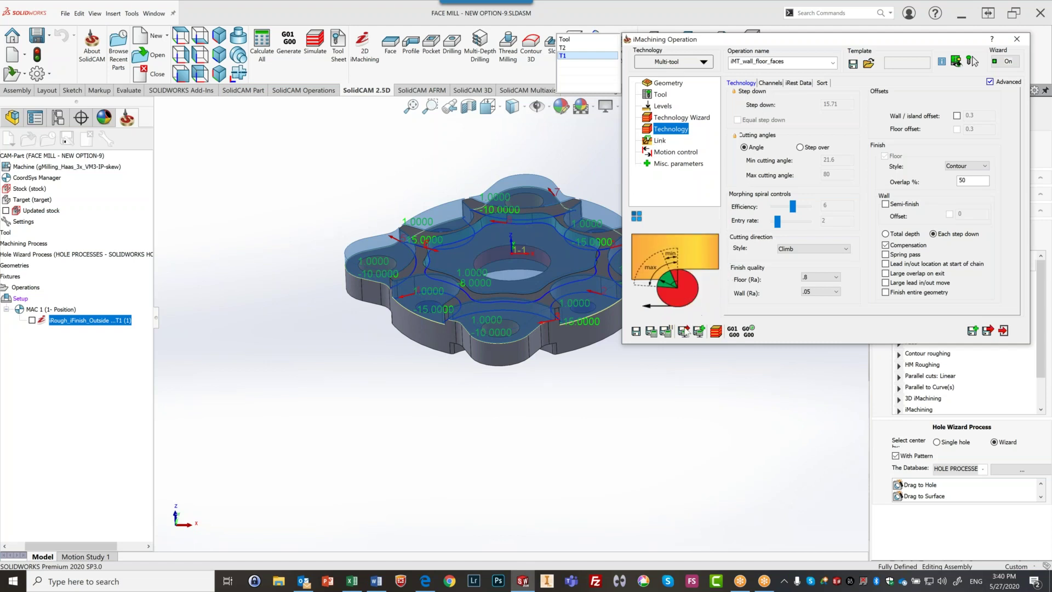
# Save and calculate the multi-tool operation, simulate its roughing and finishing in SolidVerify at reduced speed, and inspect the machined stock.
pyautogui.click(652, 332)
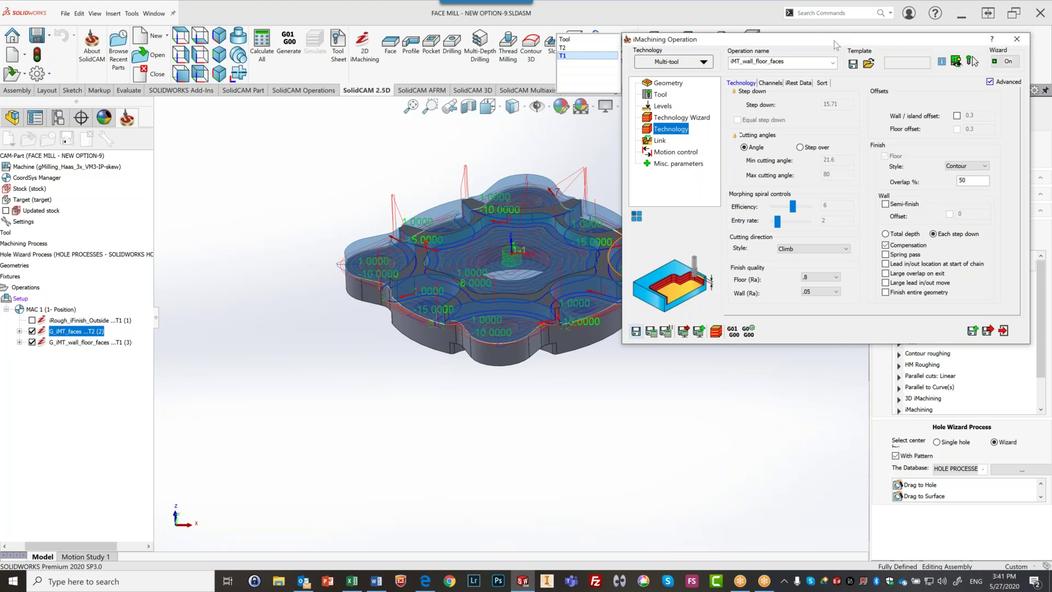
pyautogui.click(715, 331)
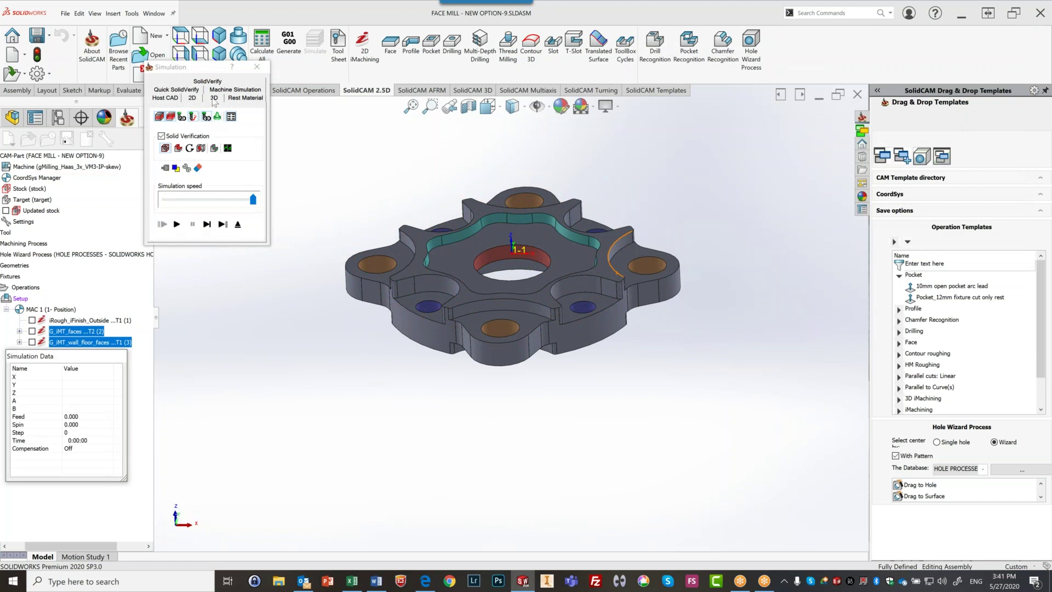
pyautogui.click(214, 86)
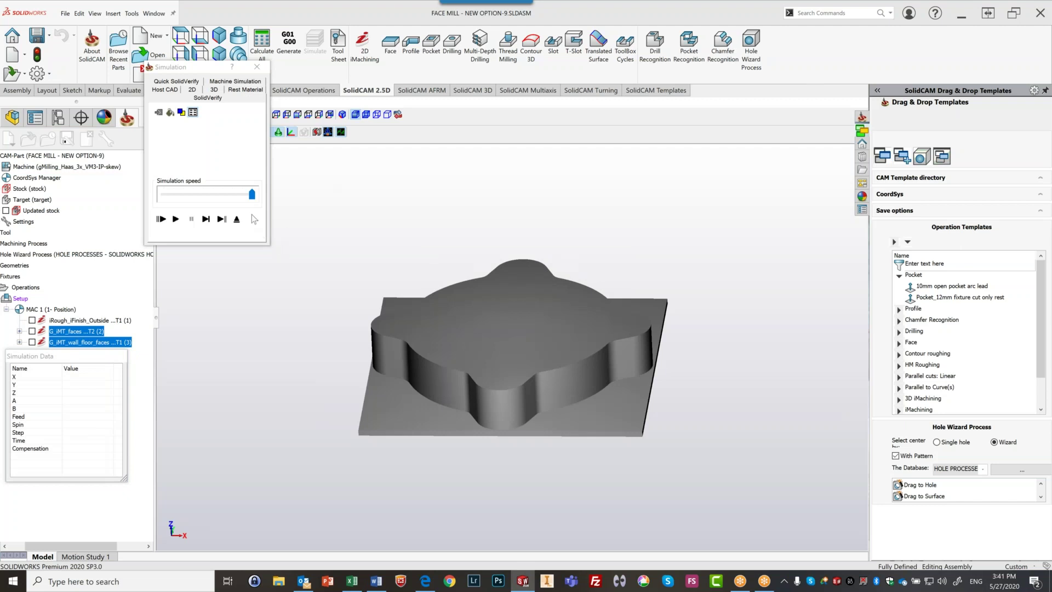
pyautogui.moveTo(253, 196); pyautogui.dragTo(217, 199)
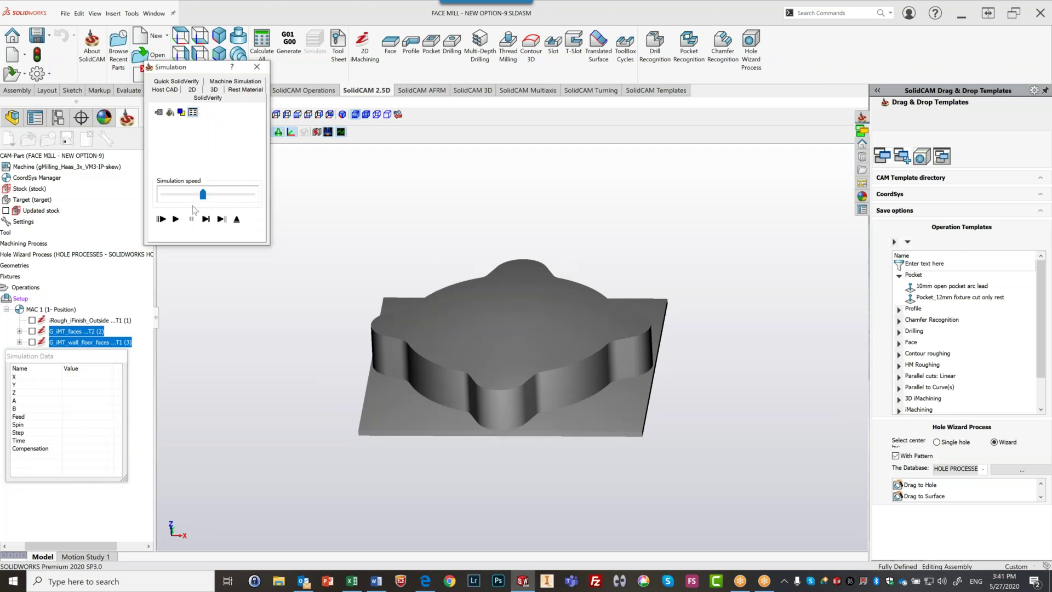
pyautogui.click(179, 223)
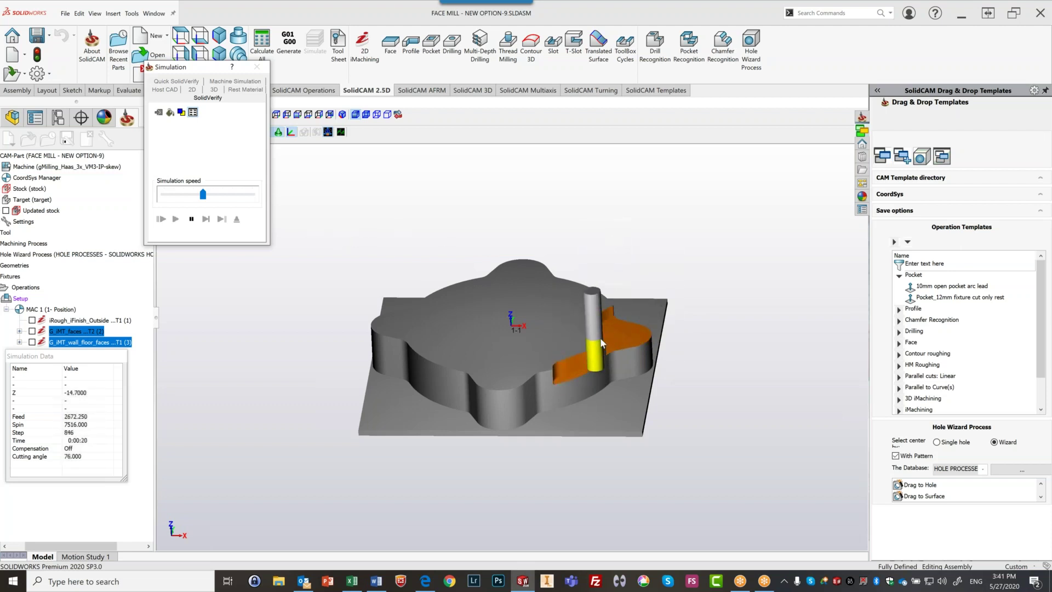
pyautogui.moveTo(203, 194); pyautogui.dragTo(232, 194)
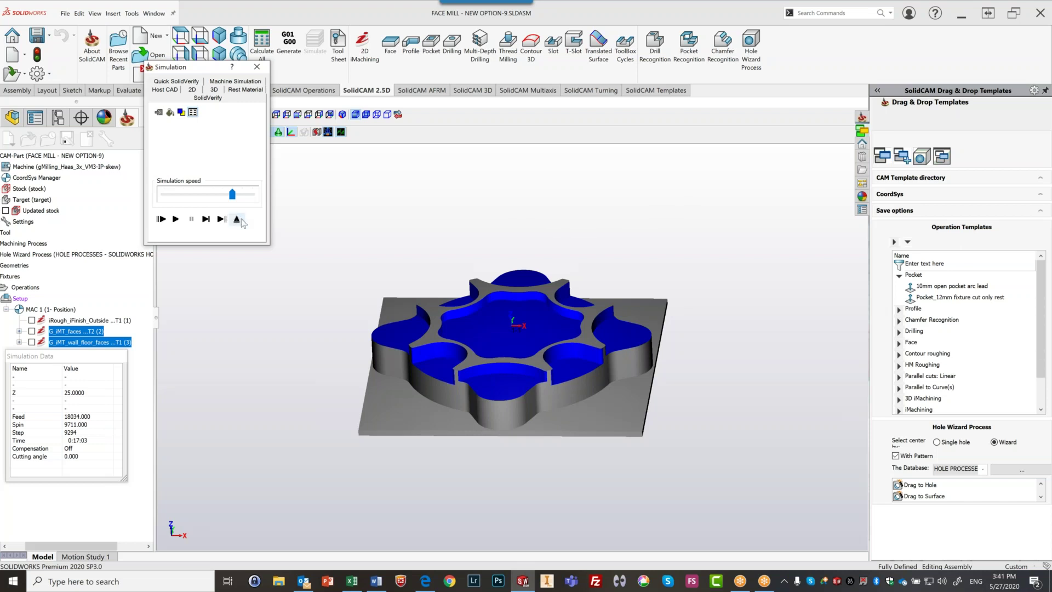
pyautogui.moveTo(204, 66); pyautogui.dragTo(801, 103)
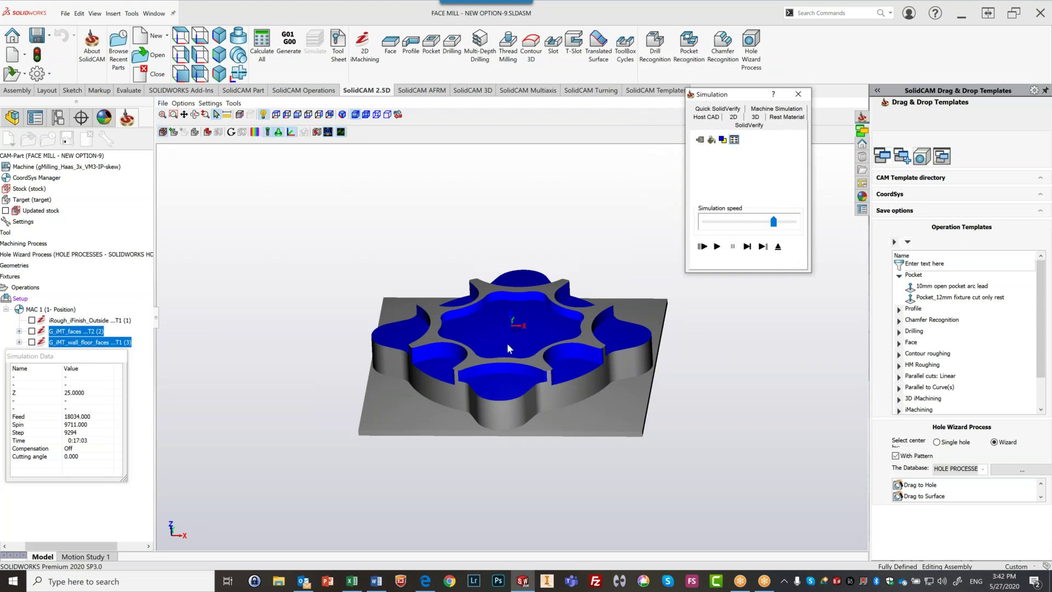
pyautogui.moveTo(524, 329); pyautogui.dragTo(524, 327, button='middle')
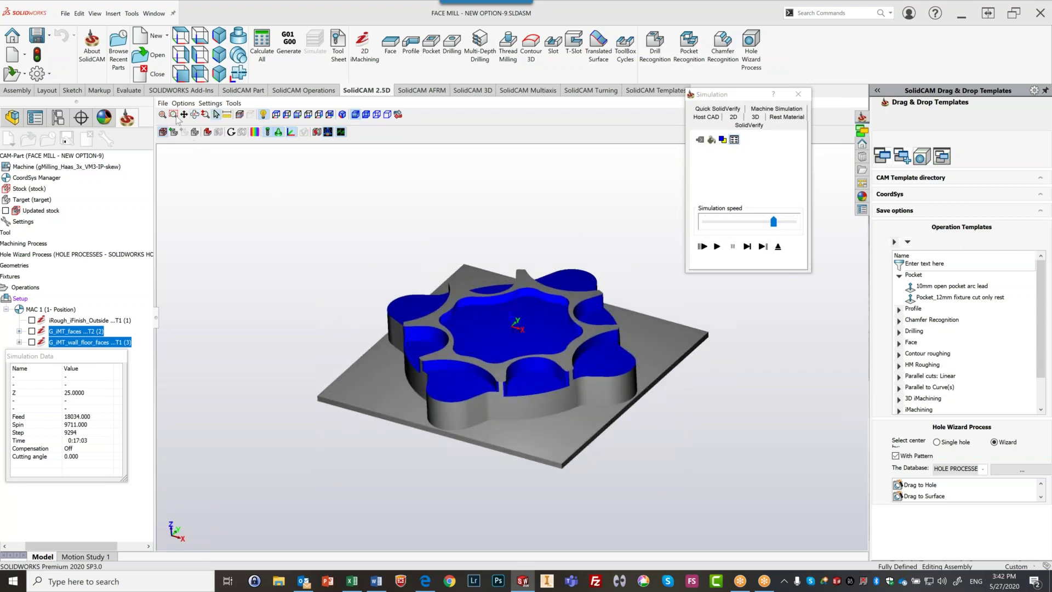
# Start saving the machined stock as an STL file and browse to Local Disk (C:).
pyautogui.click(163, 104)
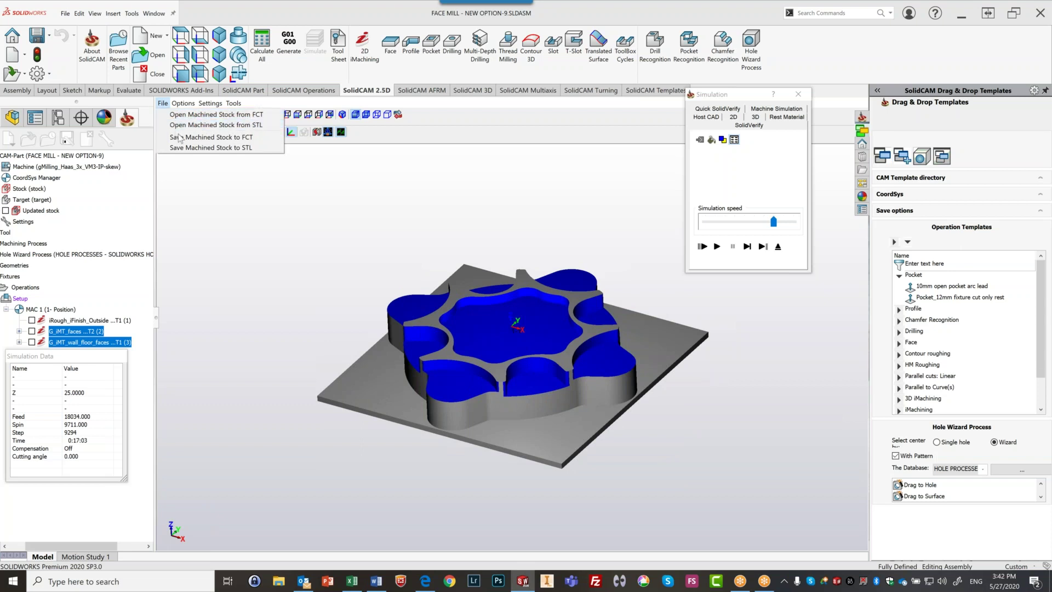
pyautogui.click(253, 148)
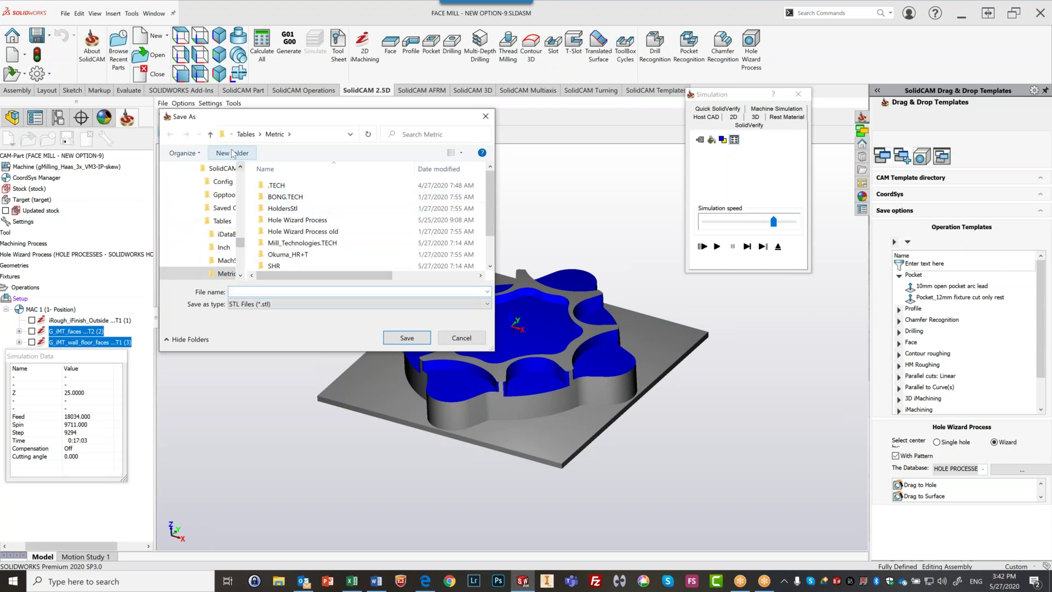
pyautogui.click(210, 135)
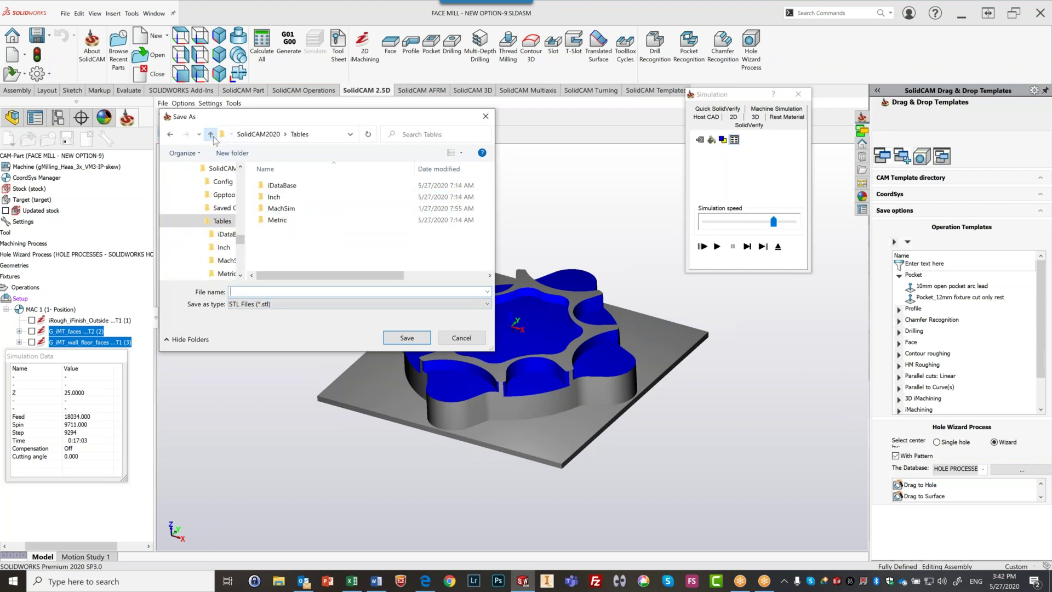
pyautogui.click(210, 135)
pyautogui.click(211, 135)
pyautogui.click(211, 135)
pyautogui.click(210, 135)
pyautogui.click(211, 135)
pyautogui.click(211, 135)
pyautogui.click(210, 135)
pyautogui.click(210, 135)
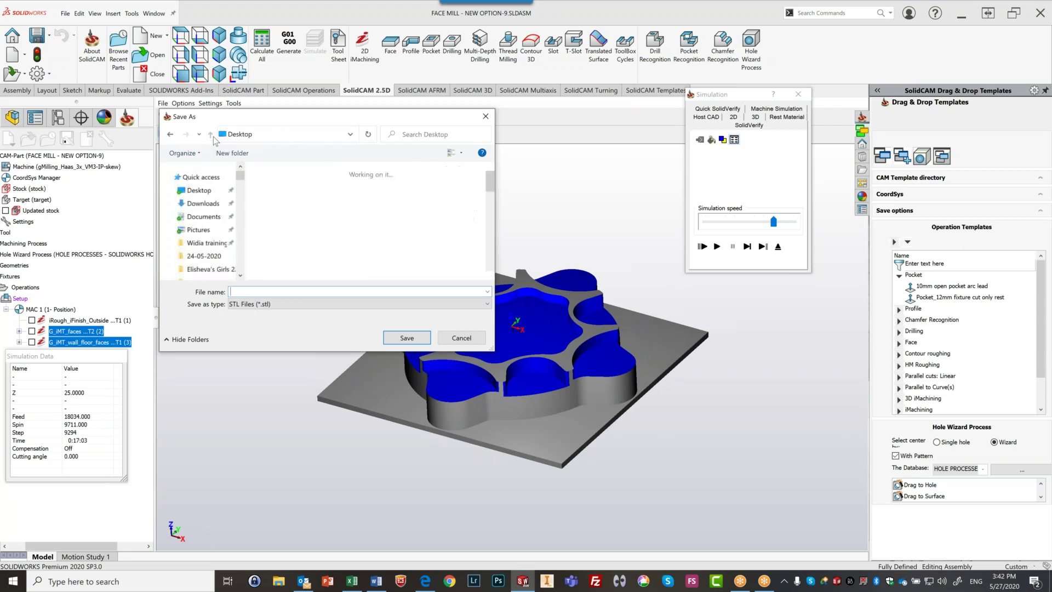
pyautogui.click(170, 135)
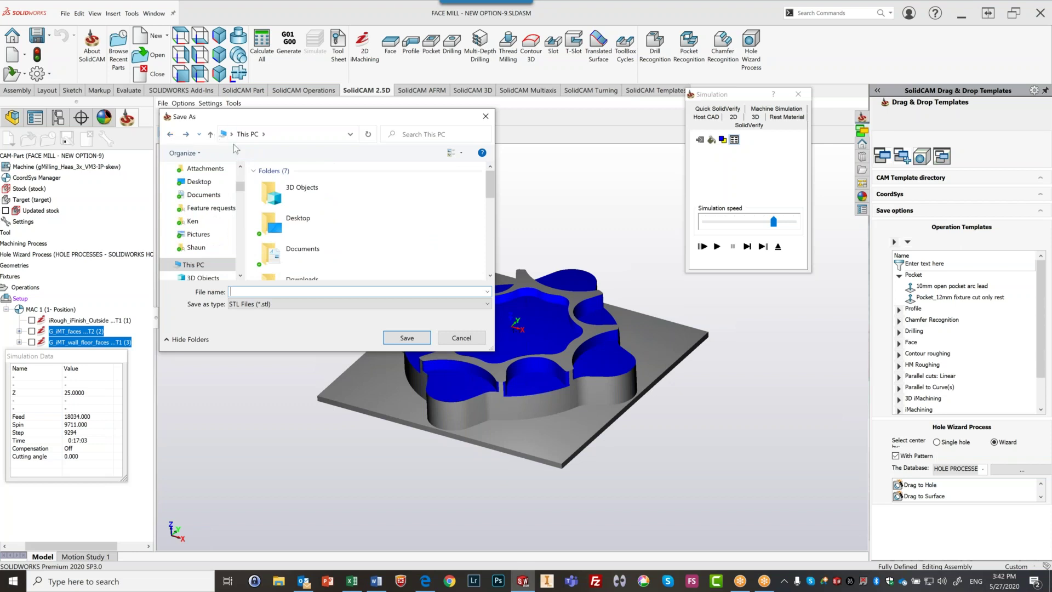
pyautogui.click(170, 135)
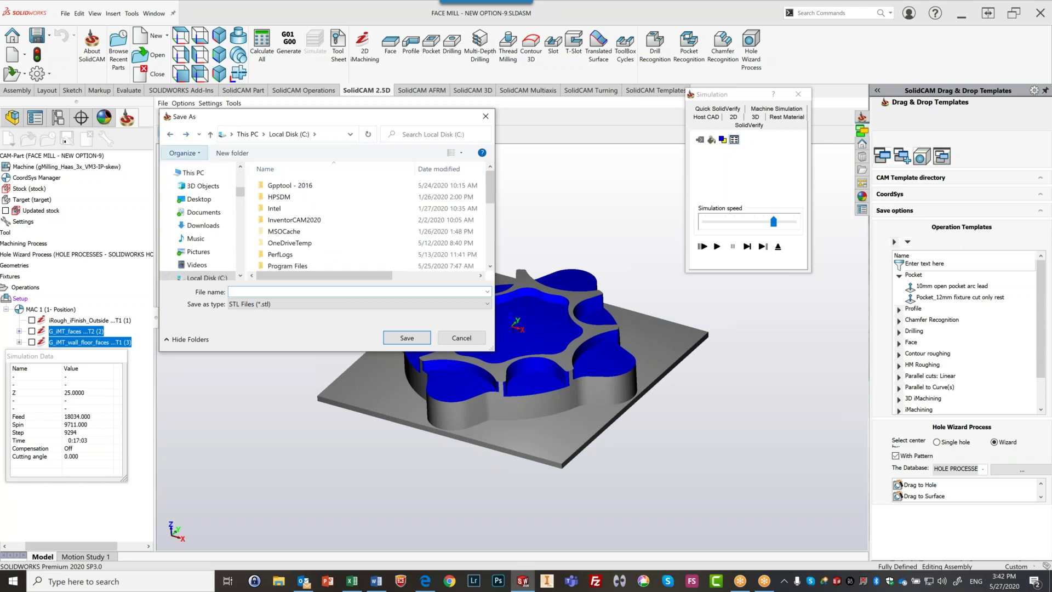
# Create a new folder named stl stock on Local Disk (C:).
pyautogui.click(242, 154)
pyautogui.write('s')
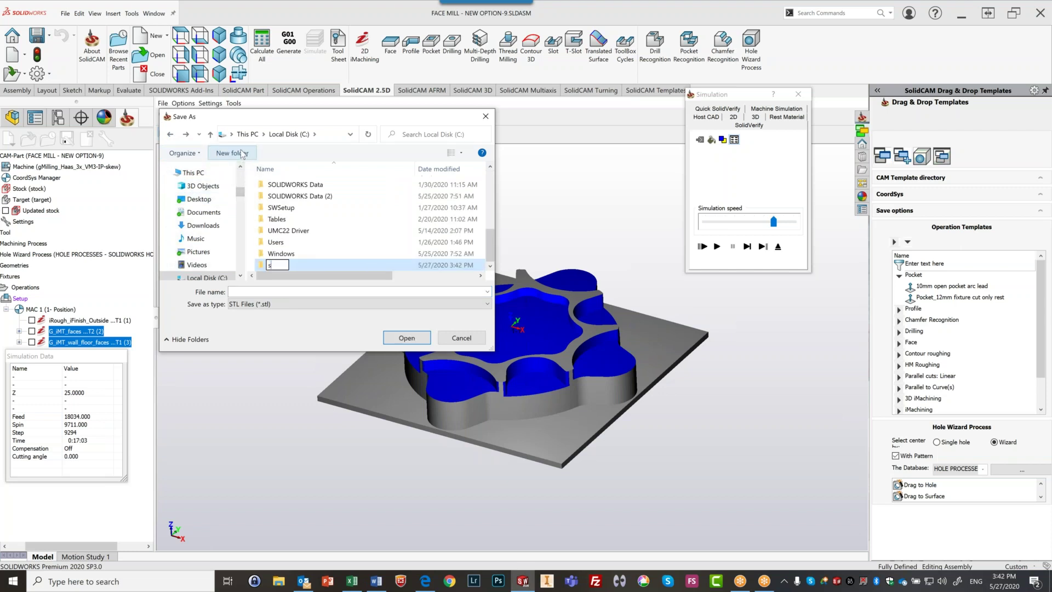
pyautogui.write('tl stock')
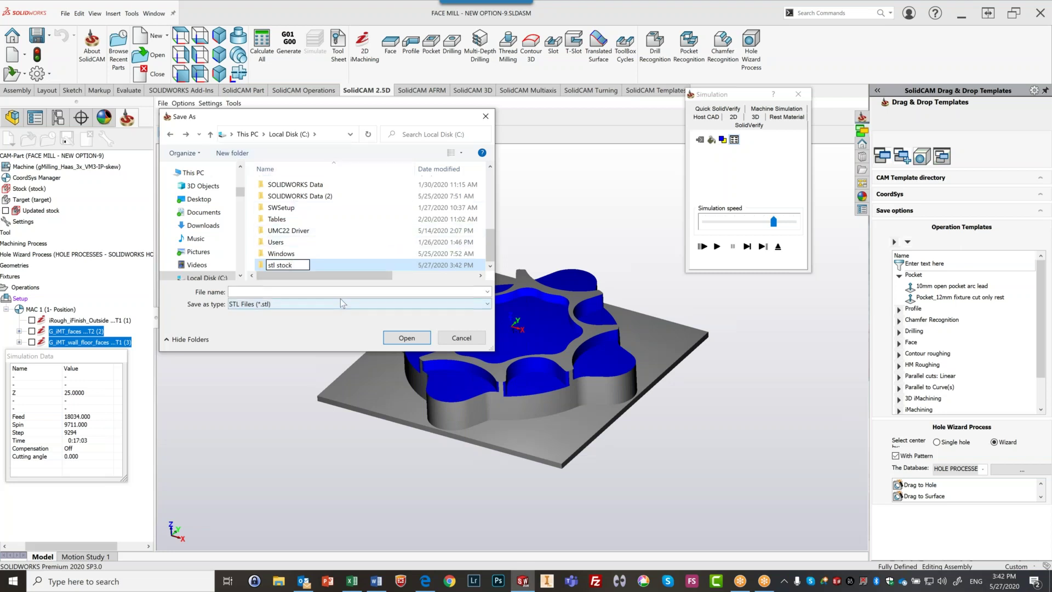
pyautogui.press('Return')
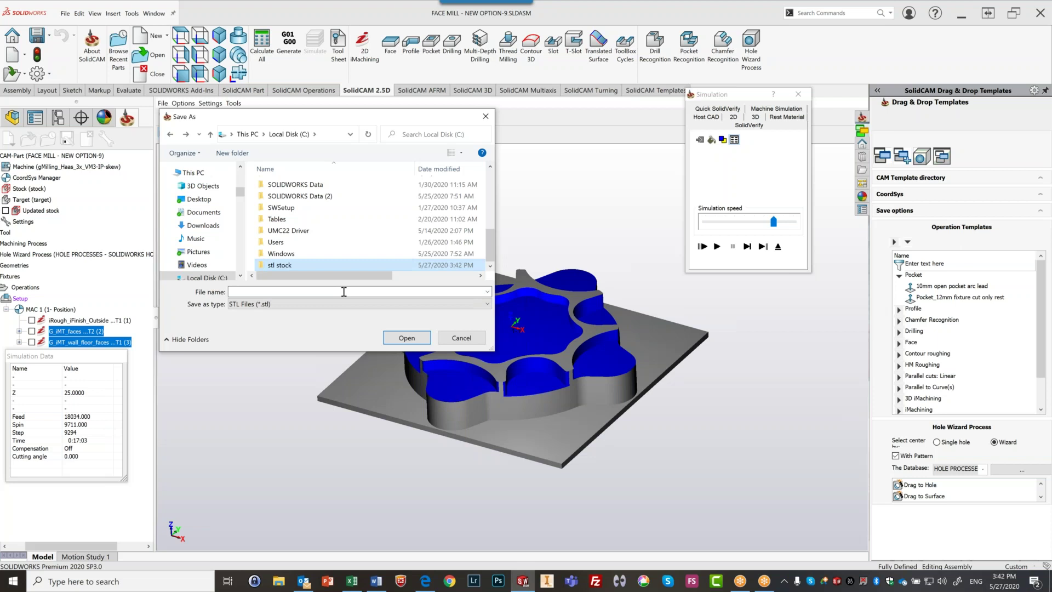
# Name the STL file rough 1, try to save it on Local Disk (C:) and decline the alternative save location.
pyautogui.click(344, 292)
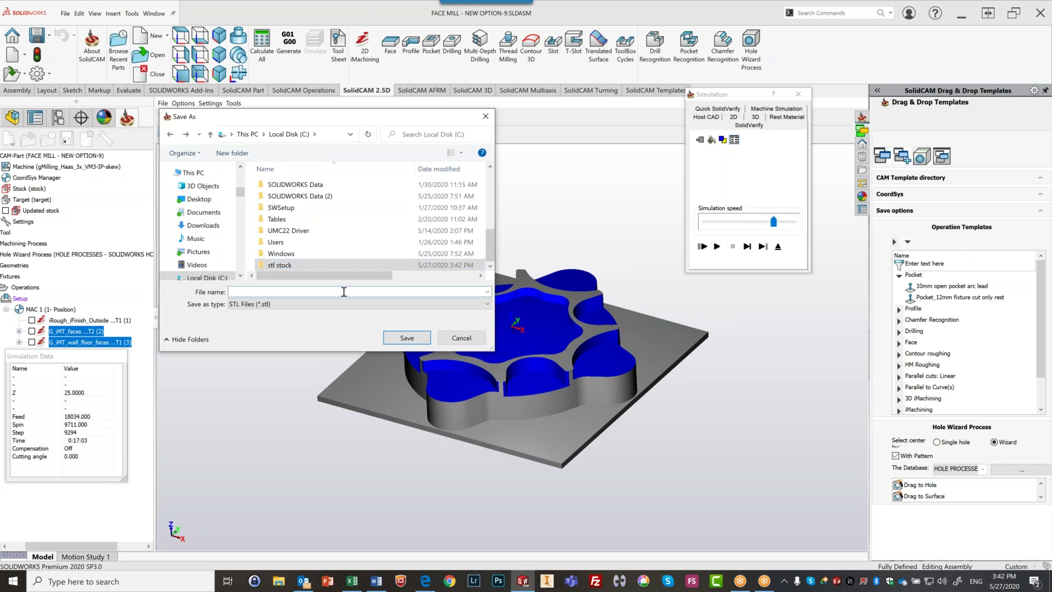
pyautogui.write('rough 1')
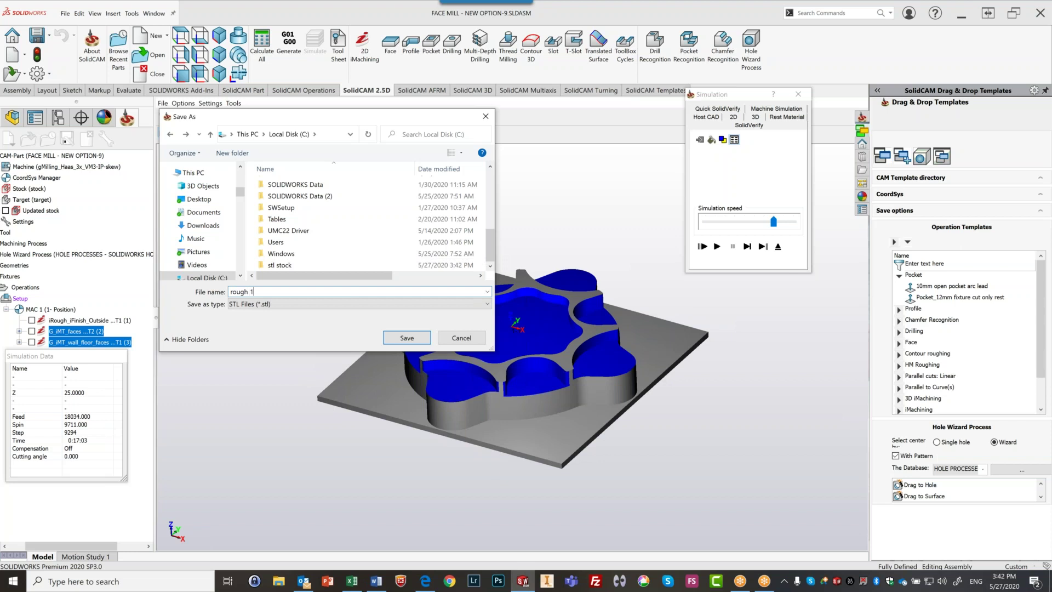
pyautogui.click(407, 338)
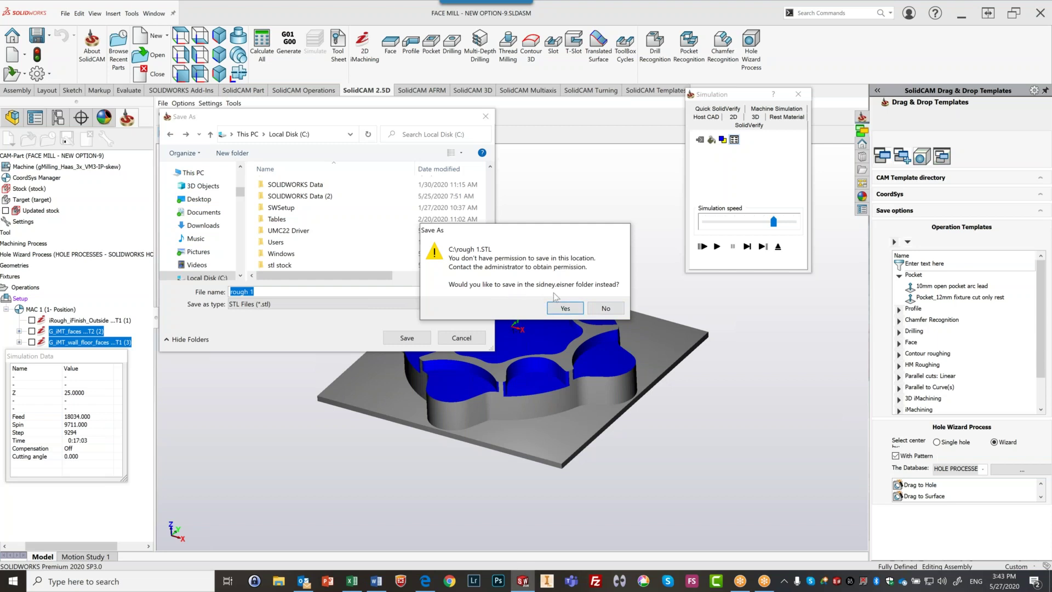
pyautogui.click(606, 309)
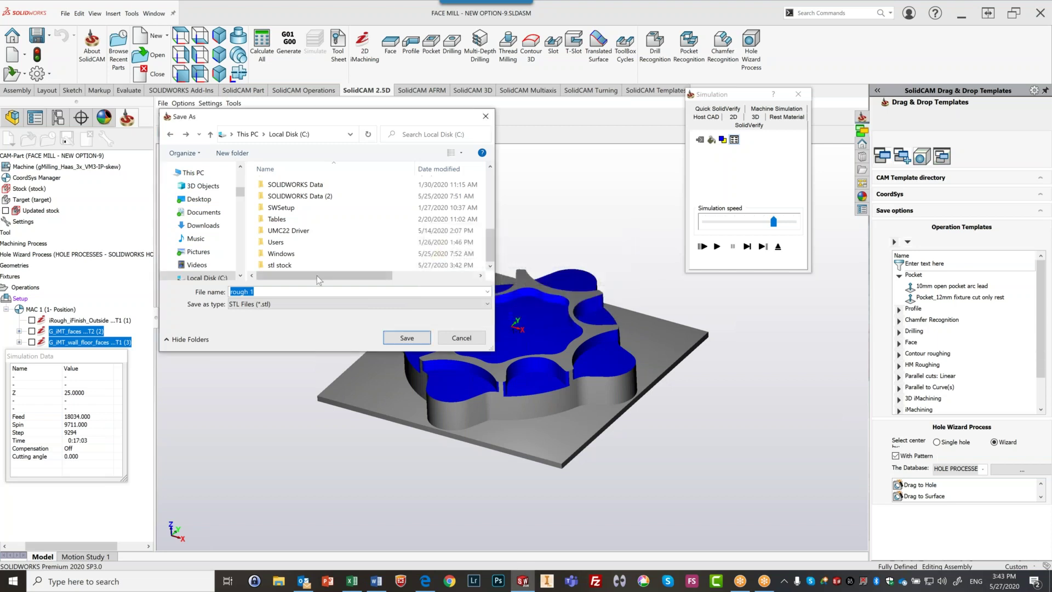
# Switch the save location to Local Disk (D:) and create a new folder there named stl stock.
pyautogui.click(264, 135)
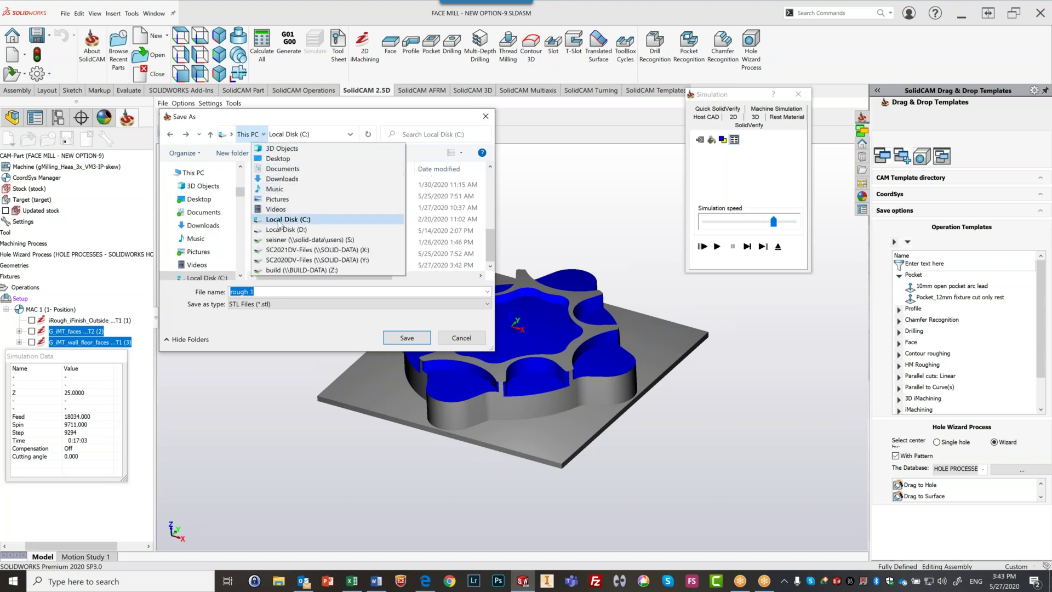
pyautogui.click(280, 230)
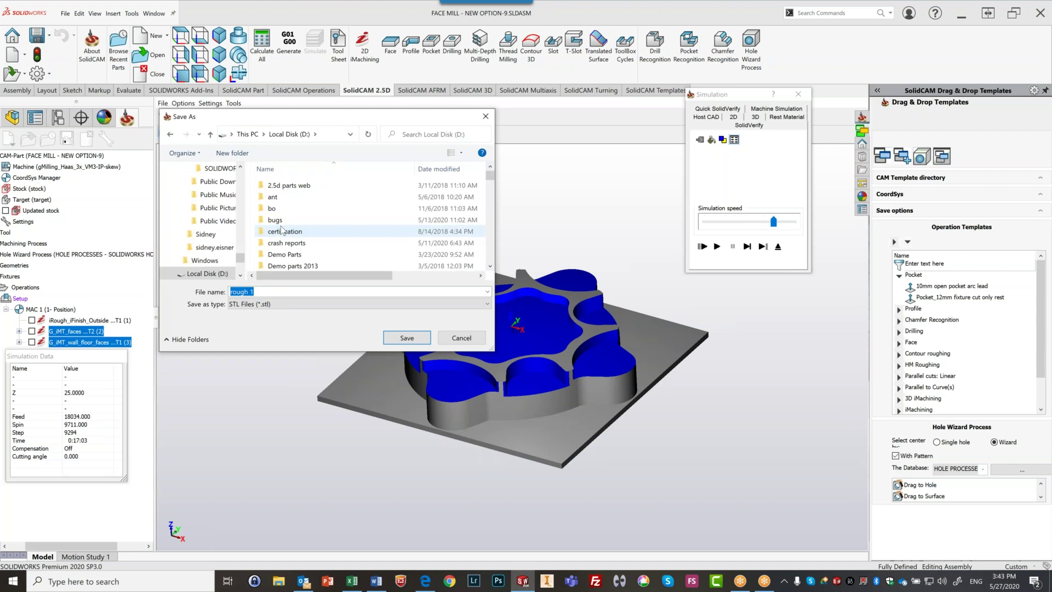
pyautogui.click(243, 156)
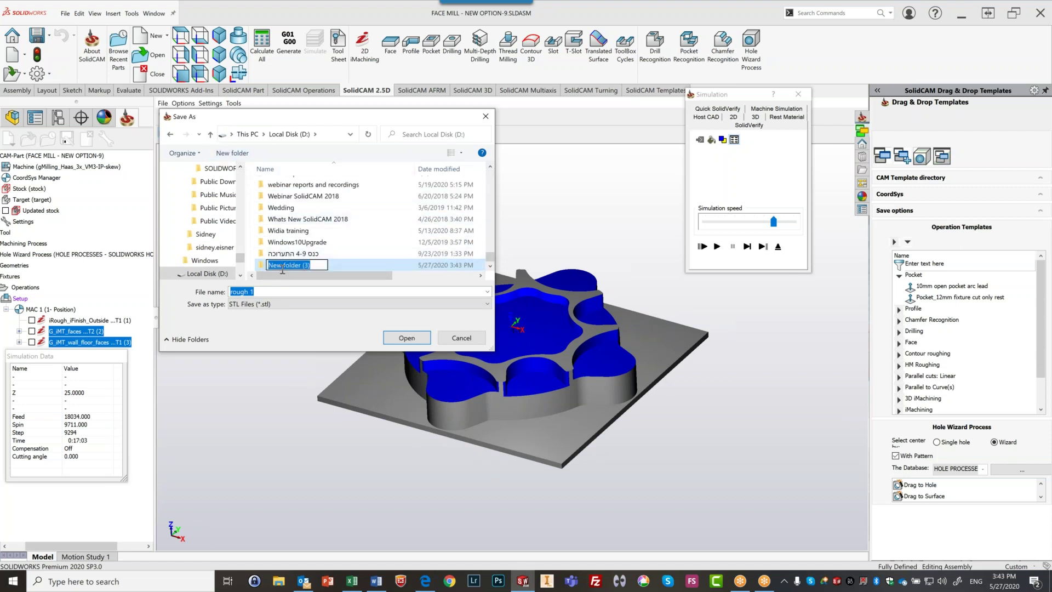
pyautogui.write('st')
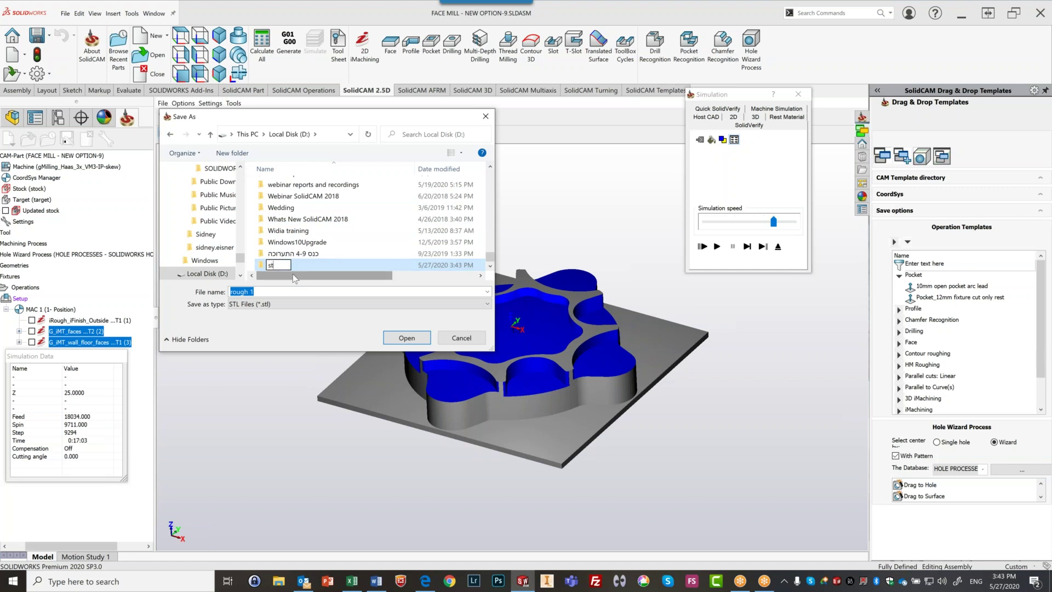
pyautogui.write('l stock')
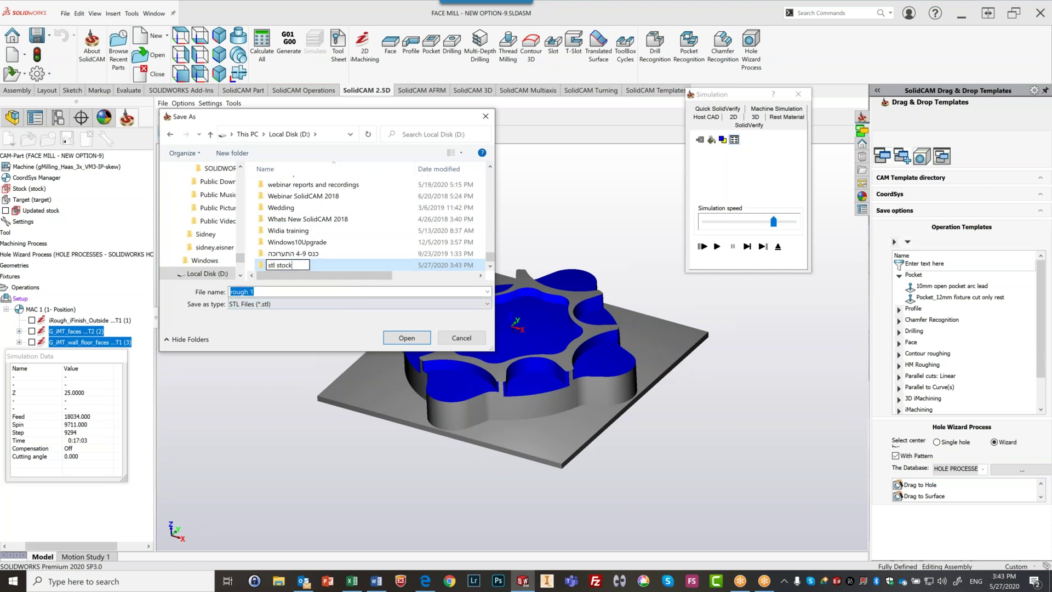
pyautogui.press('Return')
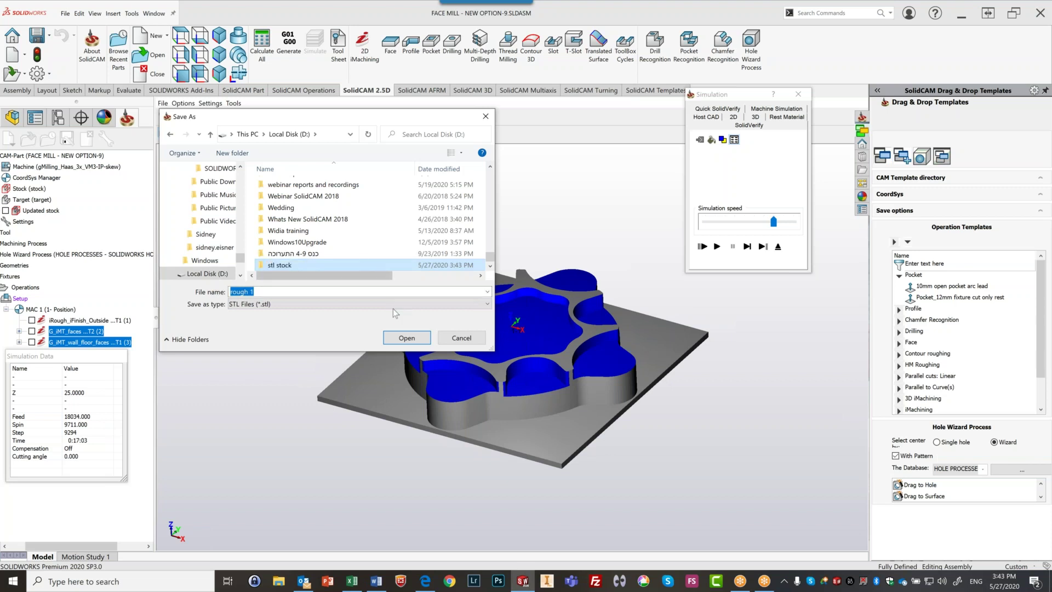
# Save the machined stock as rough 1 in the stl stock folder, and exit the simulation and the iMachining operation.
pyautogui.click(405, 338)
pyautogui.click(406, 338)
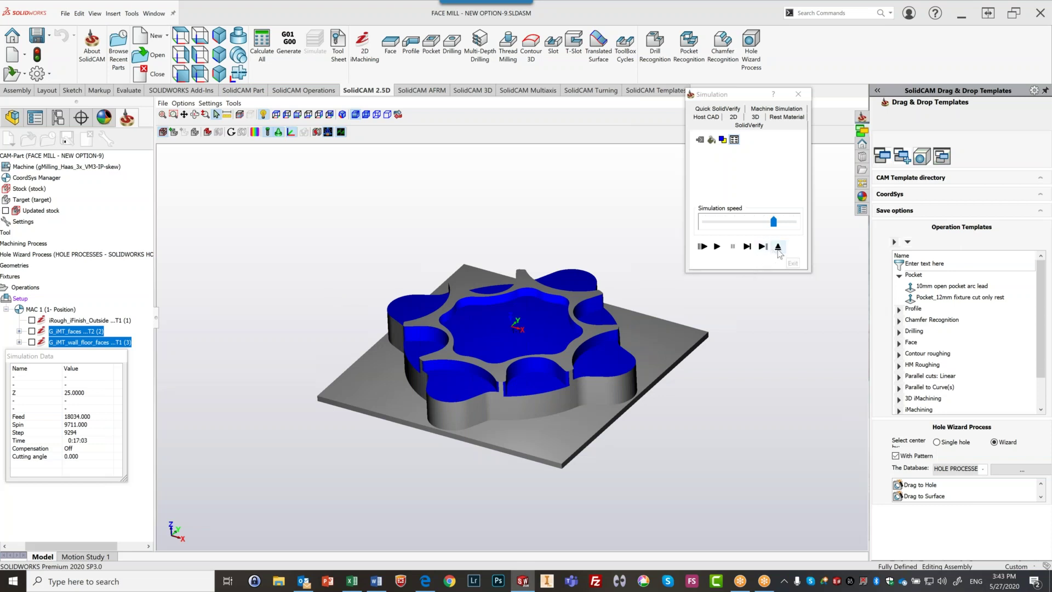
pyautogui.click(778, 248)
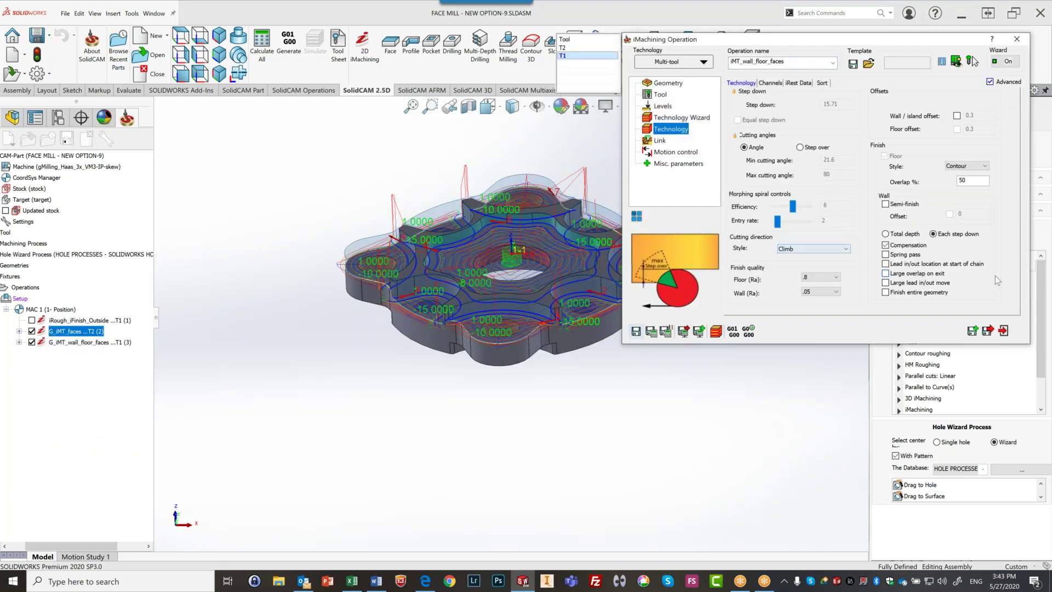
pyautogui.click(1003, 331)
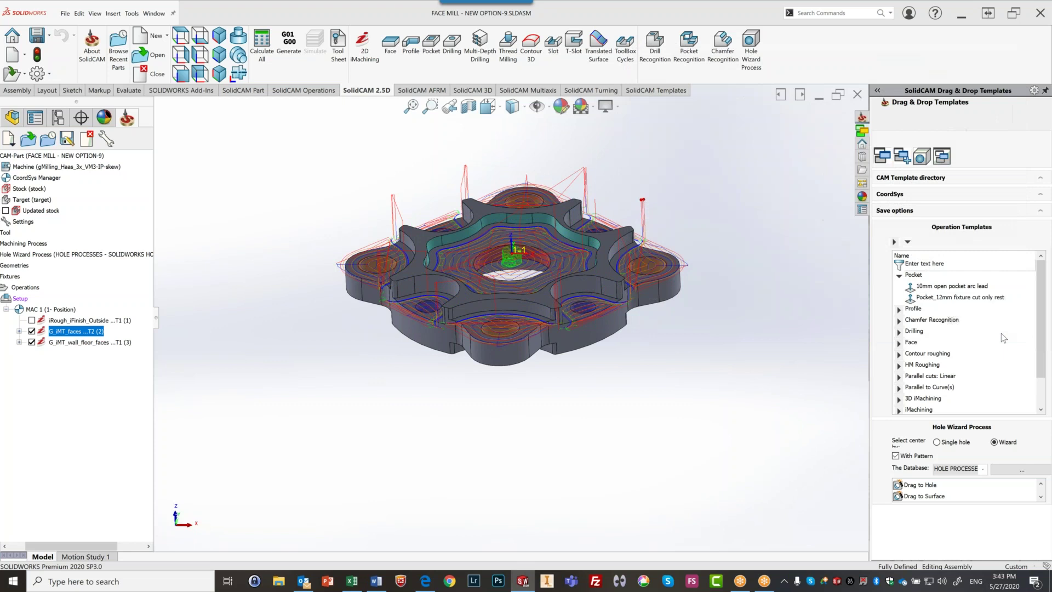
# Open the stock definition, review the available types including STL, and keep the stock defined by Box.
pyautogui.click(32, 189)
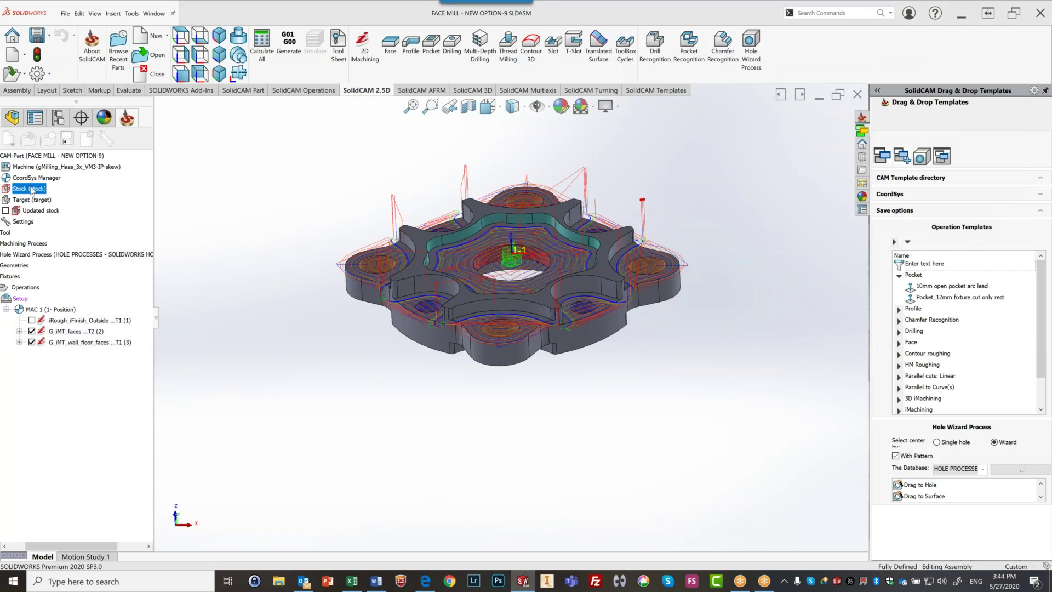
pyautogui.doubleClick(31, 188)
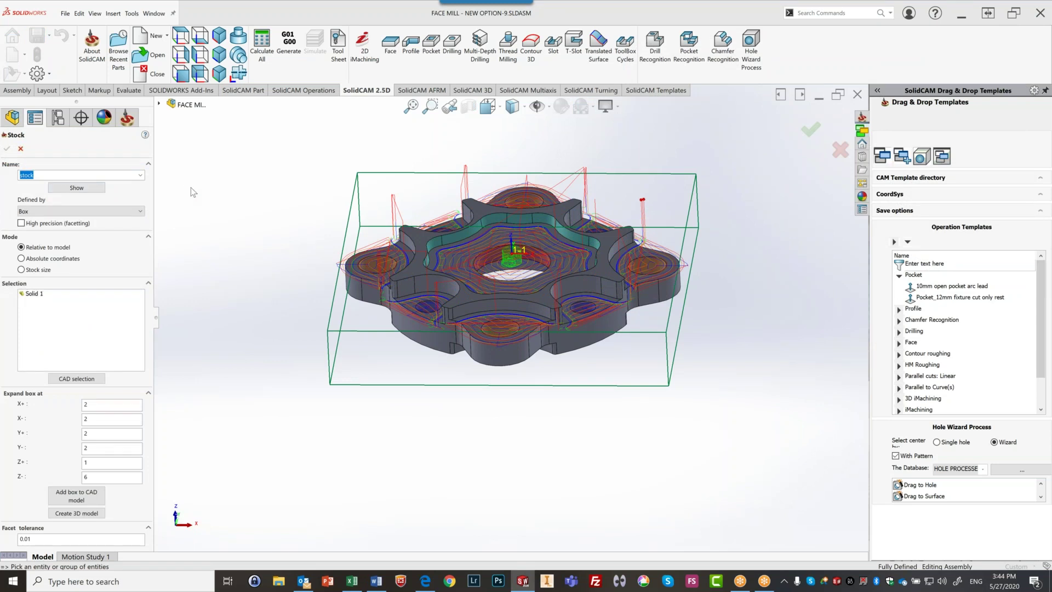
pyautogui.click(46, 211)
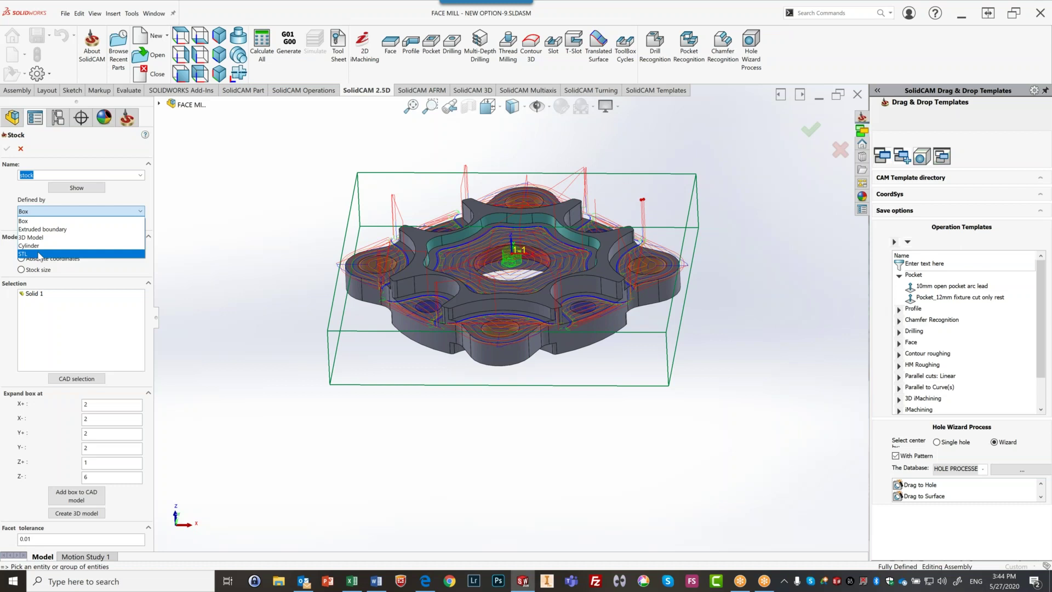
pyautogui.click(26, 221)
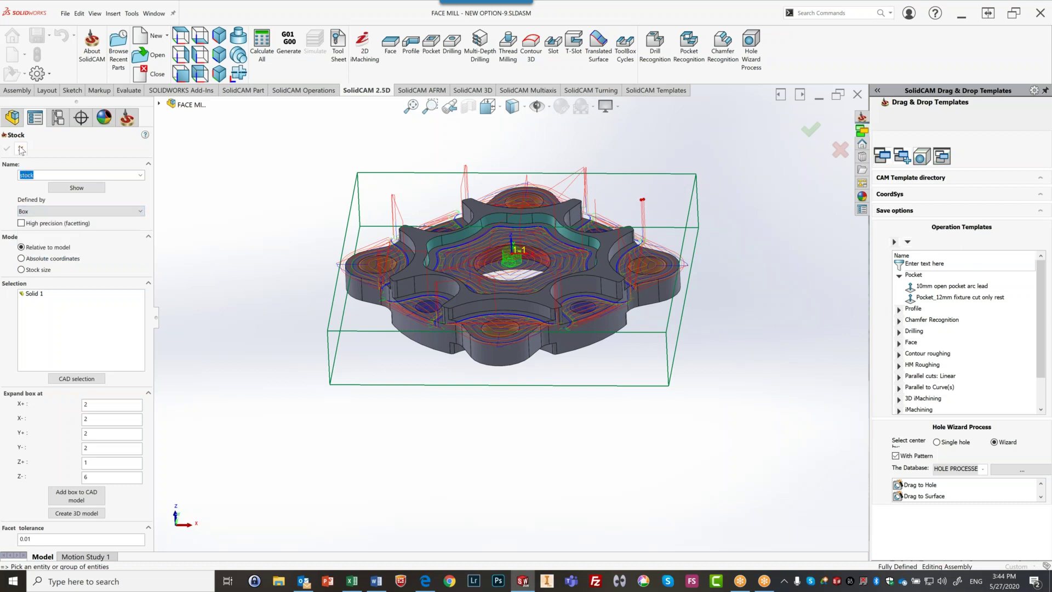
pyautogui.click(6, 149)
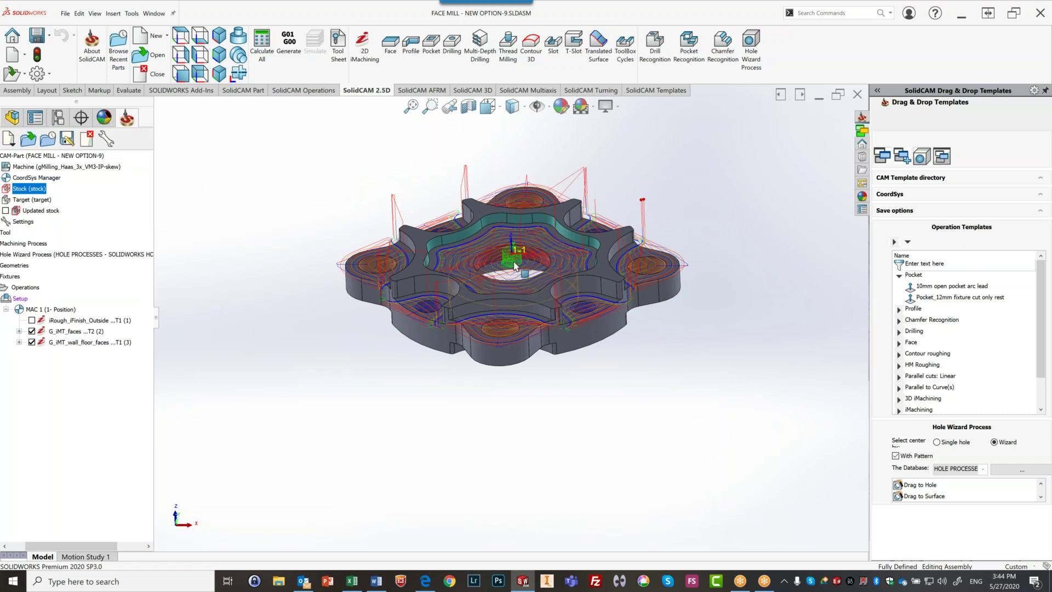
# Hide the iMT_wall_floor_faces toolpath and examine the iMT_faces roughing toolpath from above.
pyautogui.moveTo(529, 268); pyautogui.dragTo(521, 356, button='middle')
pyautogui.scroll(-5, 537, 308)
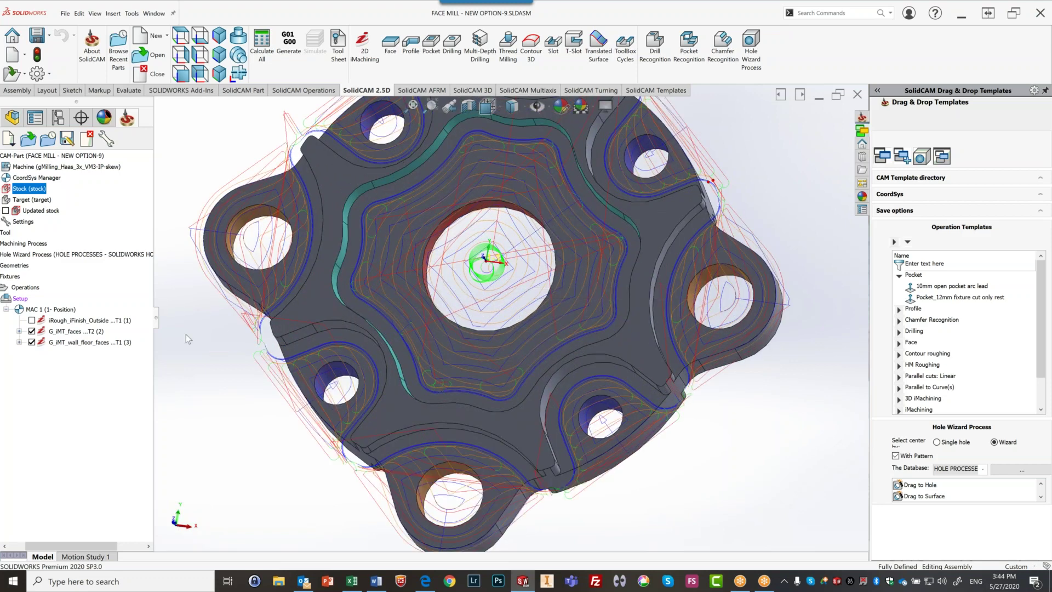
pyautogui.click(32, 342)
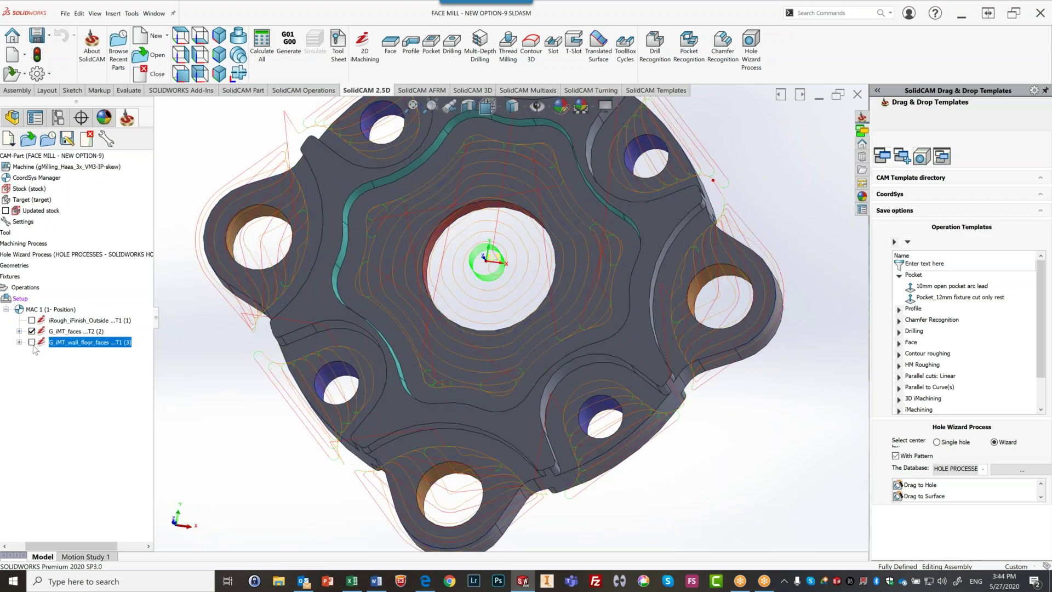
pyautogui.moveTo(501, 295); pyautogui.dragTo(500, 310, button='middle')
pyautogui.moveTo(502, 299); pyautogui.dragTo(502, 311, button='middle')
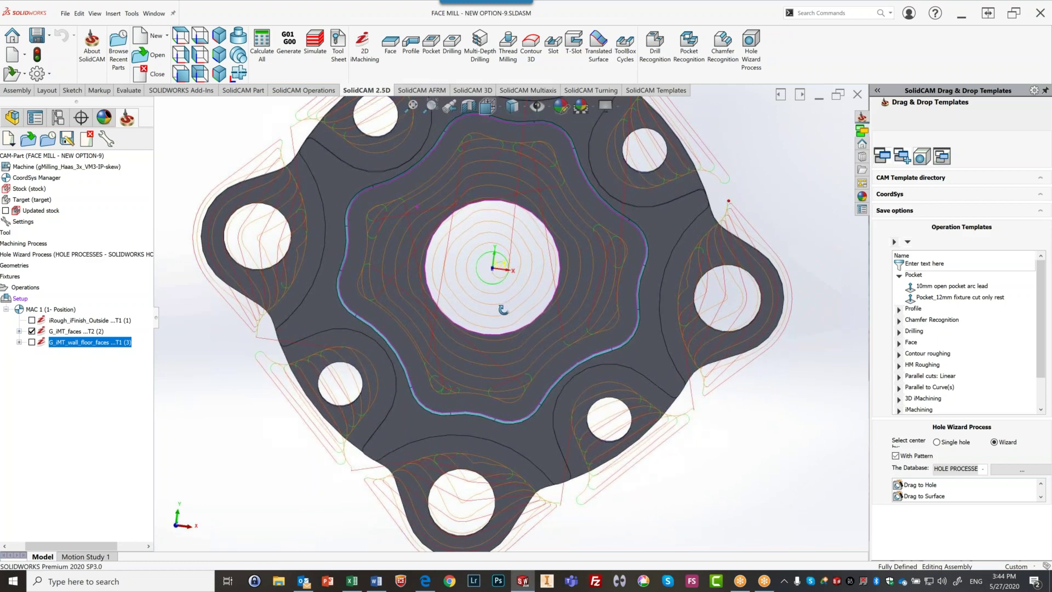
# Show only the iMT_wall_floor_faces toolpath and examine its contour-style floor finishing passes in the central pocket.
pyautogui.click(32, 331)
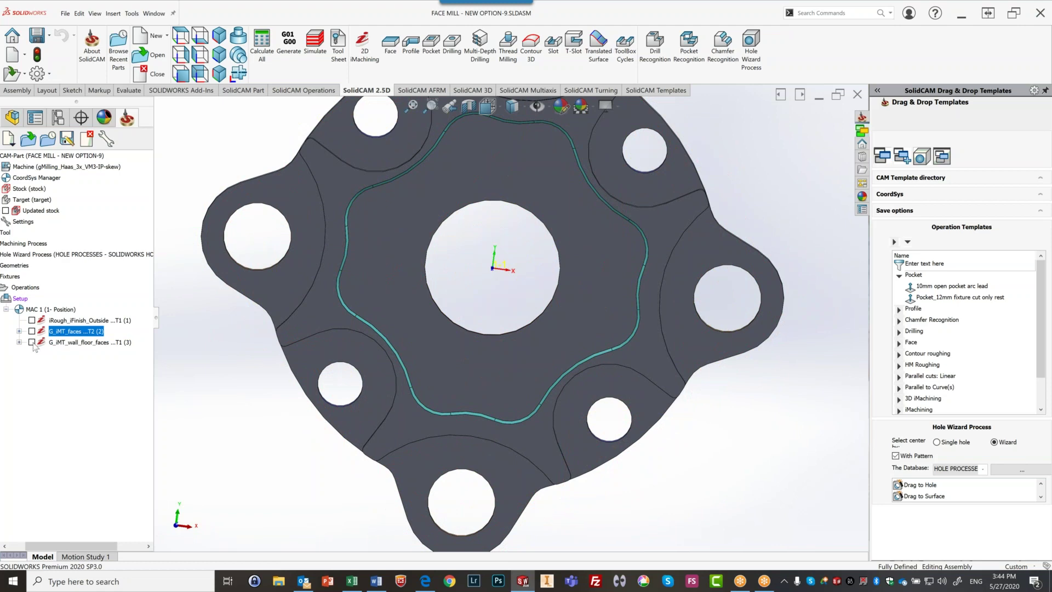
pyautogui.click(32, 342)
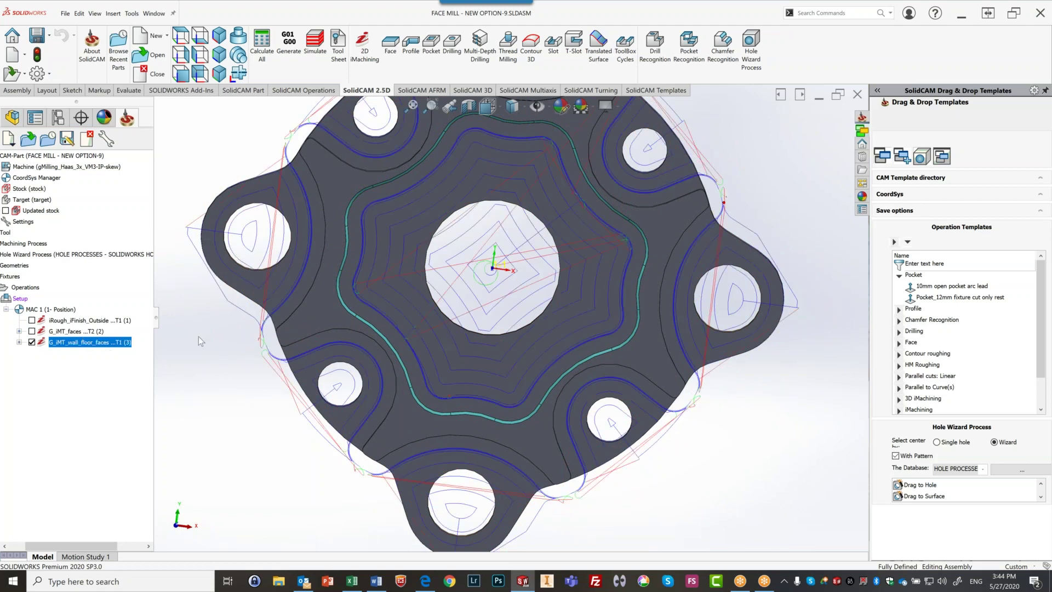
pyautogui.scroll(-2, 558, 276)
pyautogui.scroll(-2, 558, 277)
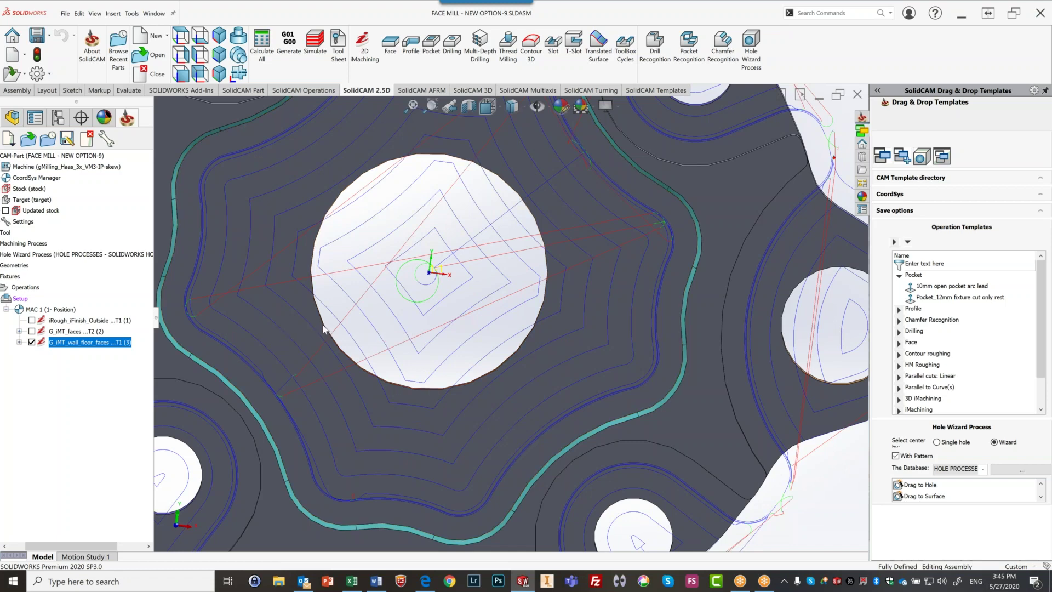
pyautogui.moveTo(414, 419); pyautogui.dragTo(416, 348, button='middle')
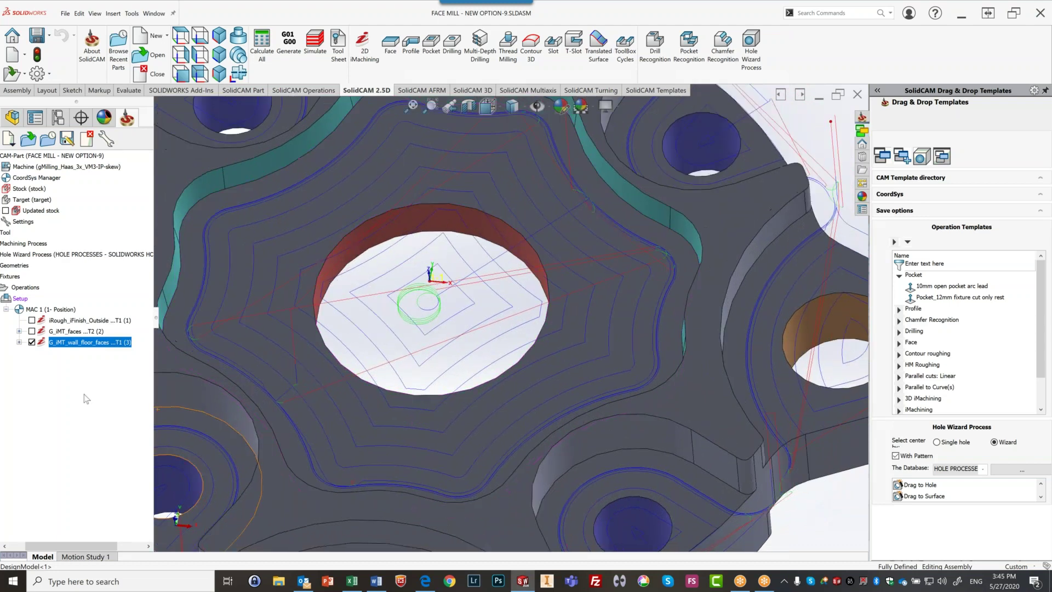
# Change the floor finish style of the iMT_wall_floor_faces operation to iMachining, and save and calculate it.
pyautogui.doubleClick(104, 345)
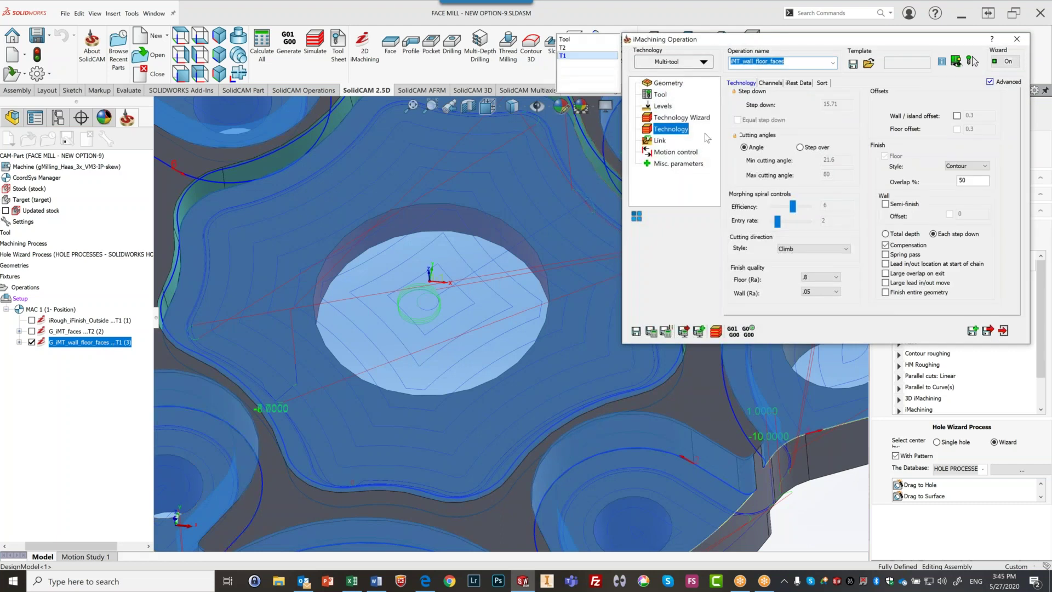
pyautogui.click(954, 167)
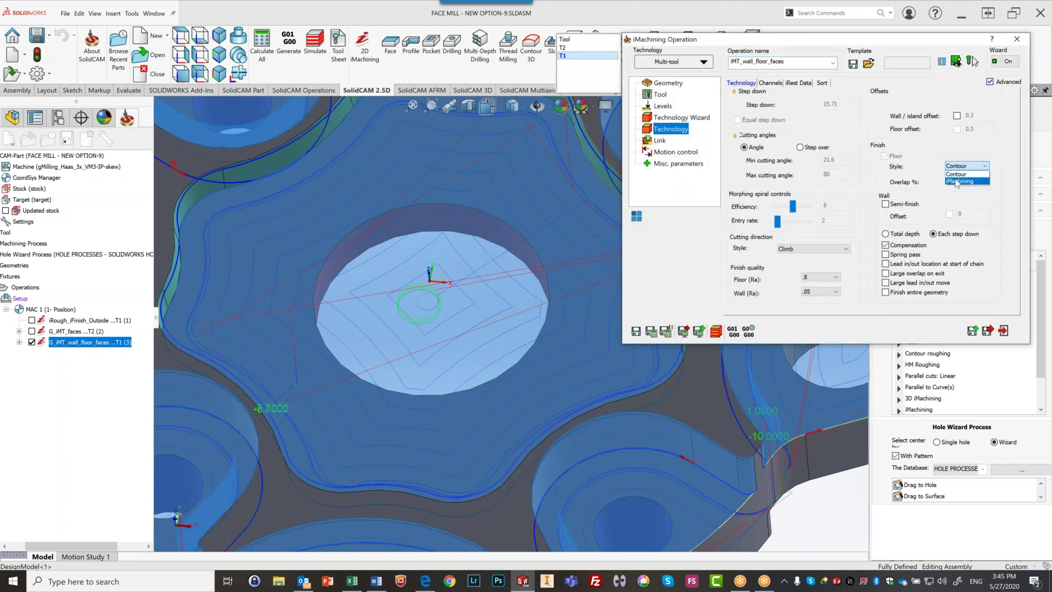
pyautogui.click(956, 181)
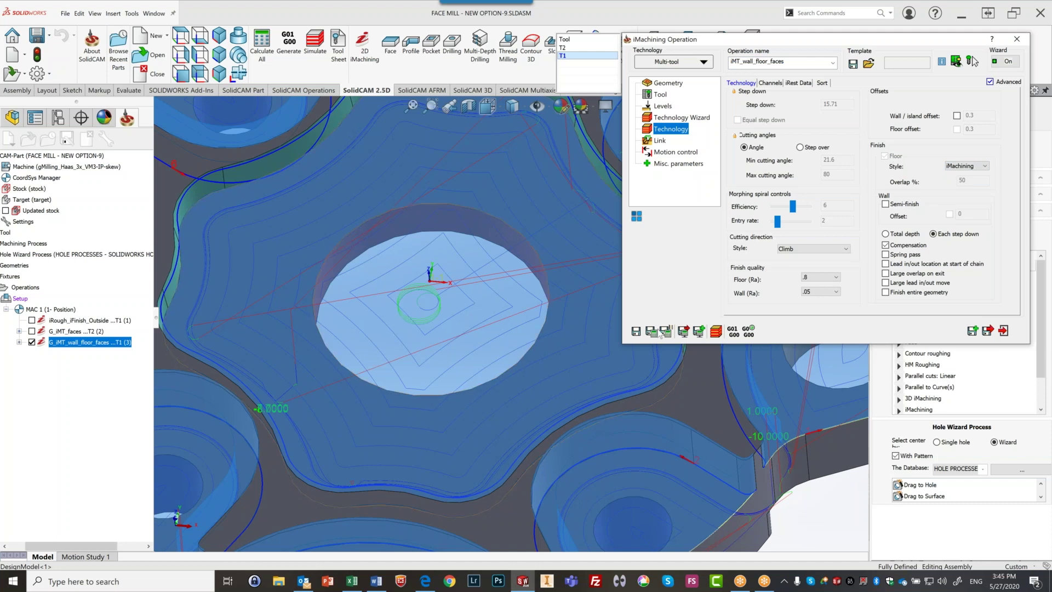
pyautogui.click(652, 331)
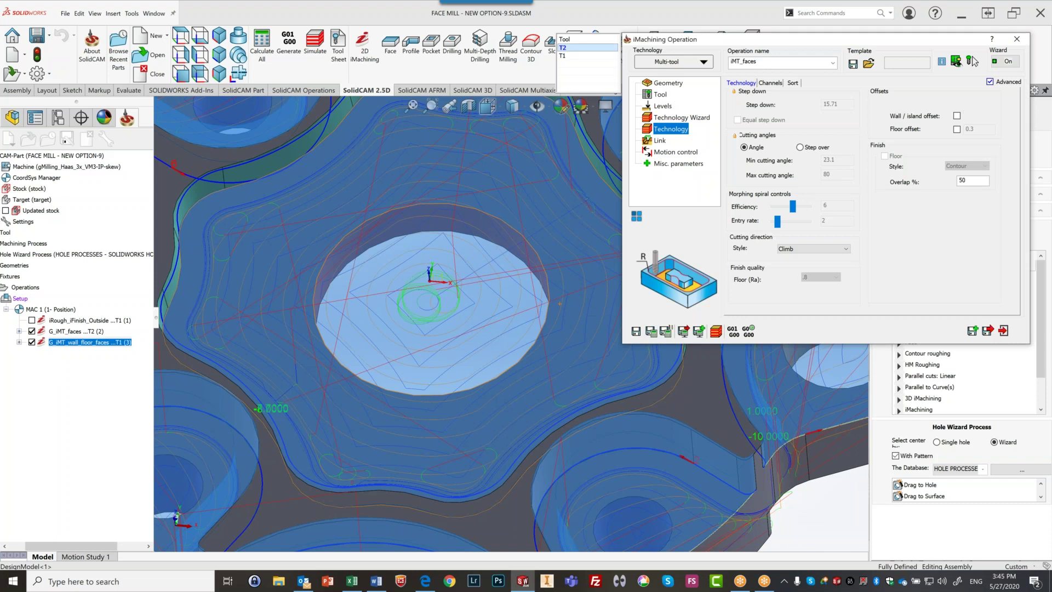
pyautogui.click(526, 300)
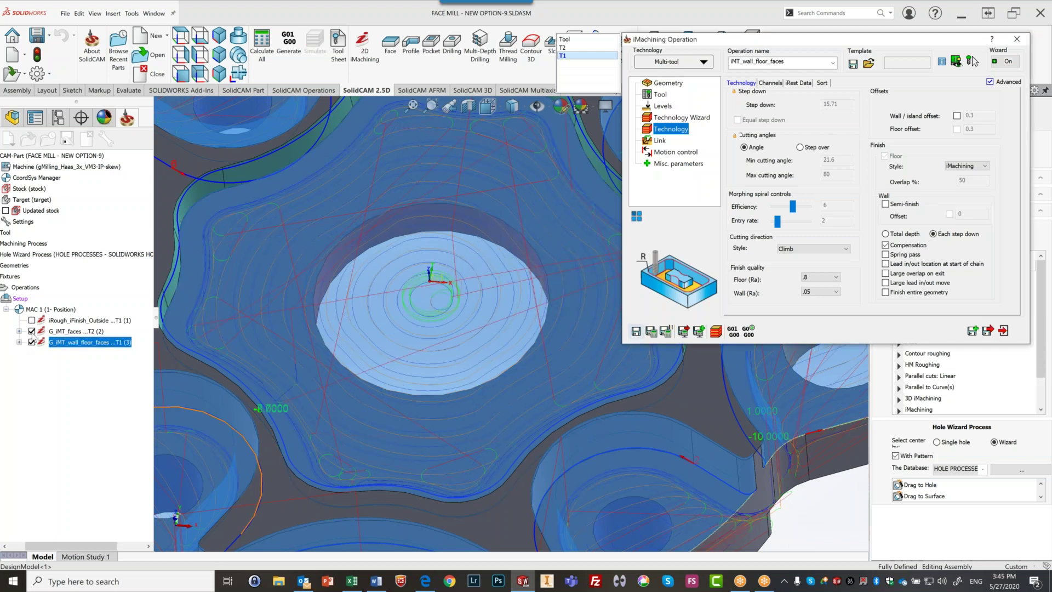
# Hide the iMT_faces toolpath and inspect the recalculated finishing toolpath around the outer pocket with the hole.
pyautogui.click(32, 331)
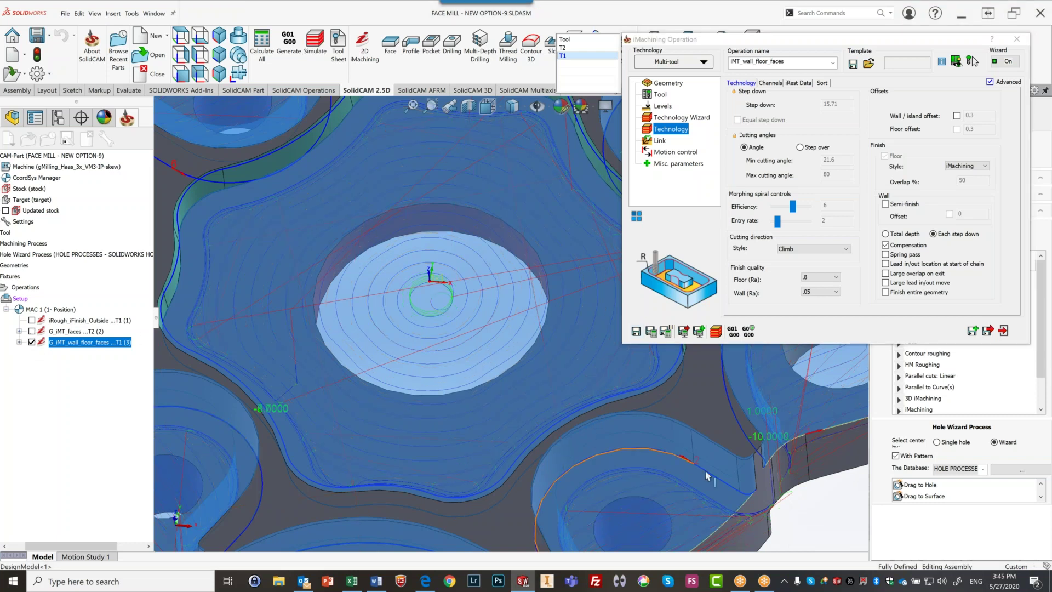
pyautogui.scroll(3, 603, 439)
pyautogui.scroll(-5, 620, 472)
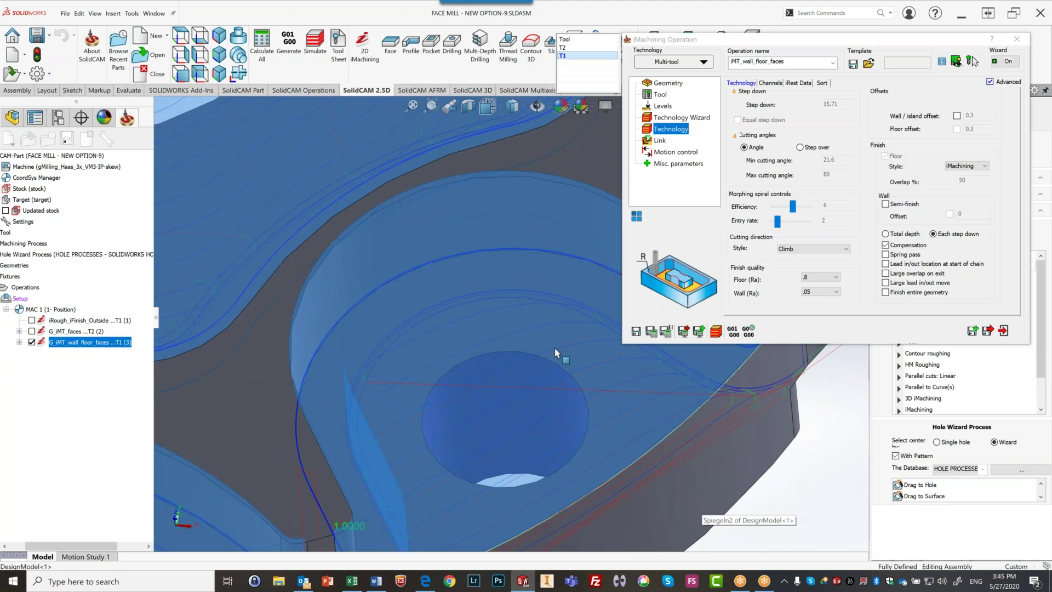
# Exit the iMT_wall_floor_faces operation after inspecting the outer pocket with the hole, and hide its toolpath.
pyautogui.scroll(5, 555, 348)
pyautogui.scroll(-4, 515, 351)
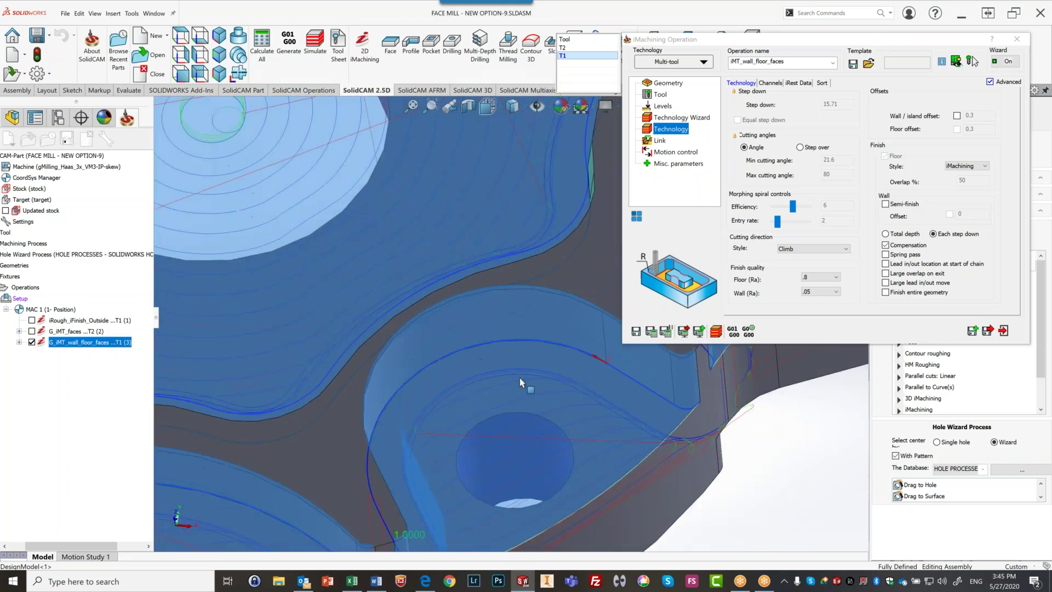
pyautogui.moveTo(559, 403); pyautogui.dragTo(518, 373, button='middle')
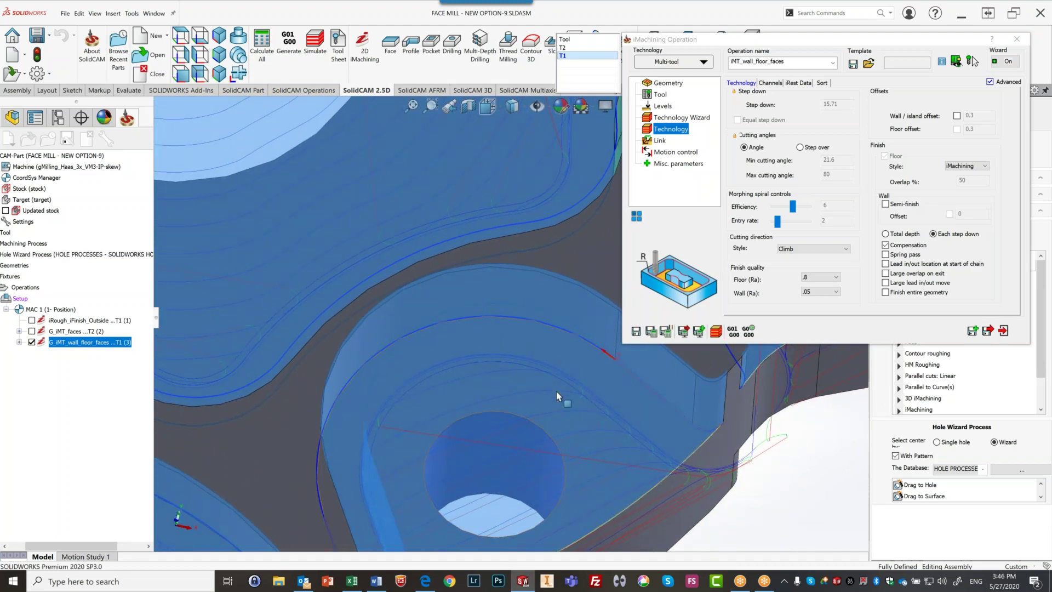
pyautogui.click(1004, 331)
pyautogui.moveTo(611, 389); pyautogui.dragTo(598, 499, button='middle')
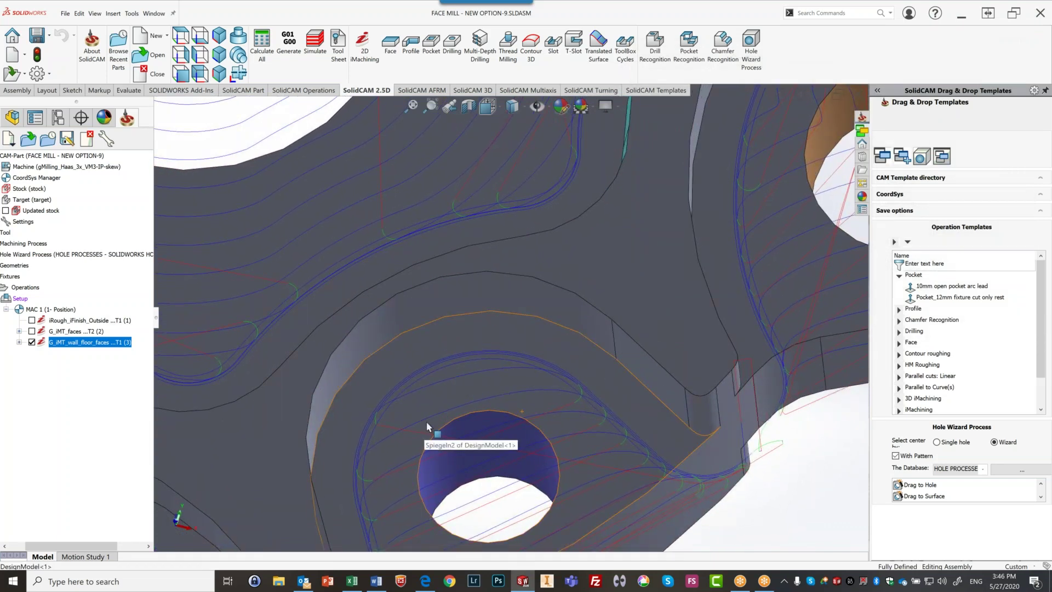
pyautogui.press('f')
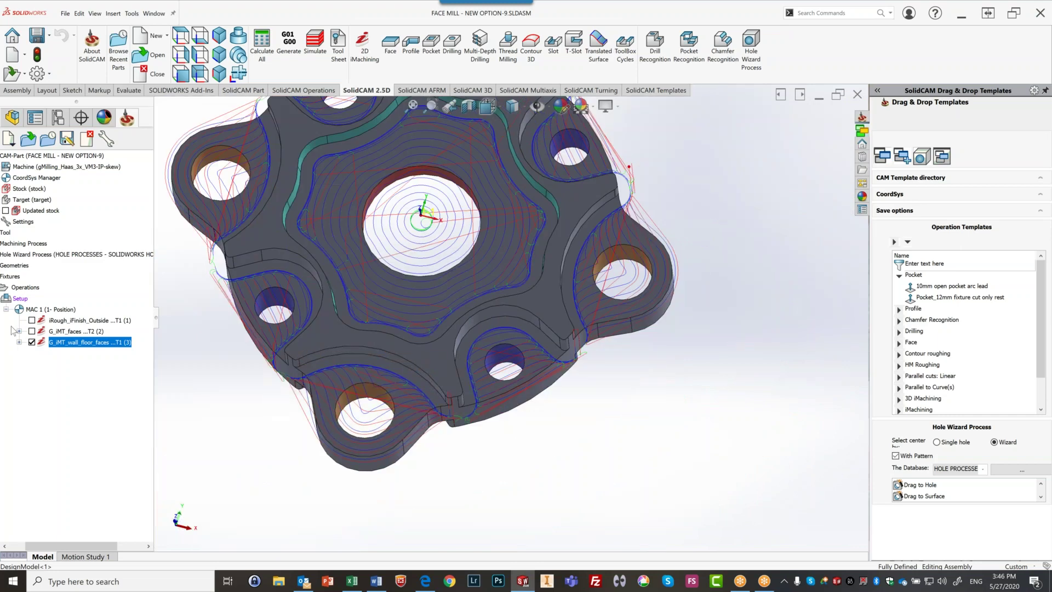
pyautogui.click(32, 342)
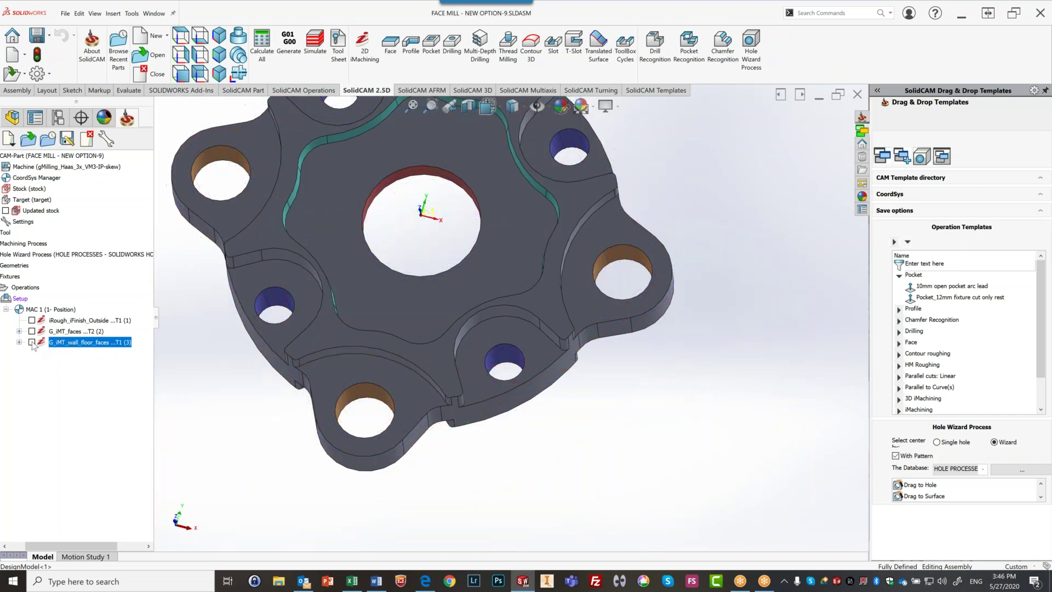
# Create a new multi-tool iMachining operation in chain-based recognition mode, with the circular edge of the central through hole as its contour geometry.
pyautogui.moveTo(519, 241); pyautogui.dragTo(436, 274, button='middle')
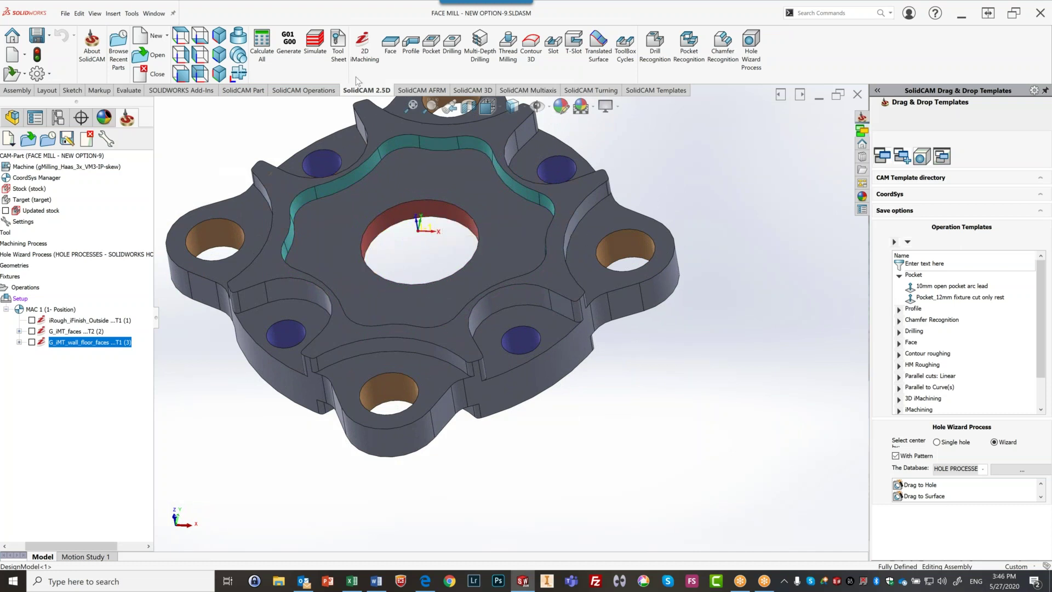
pyautogui.click(366, 54)
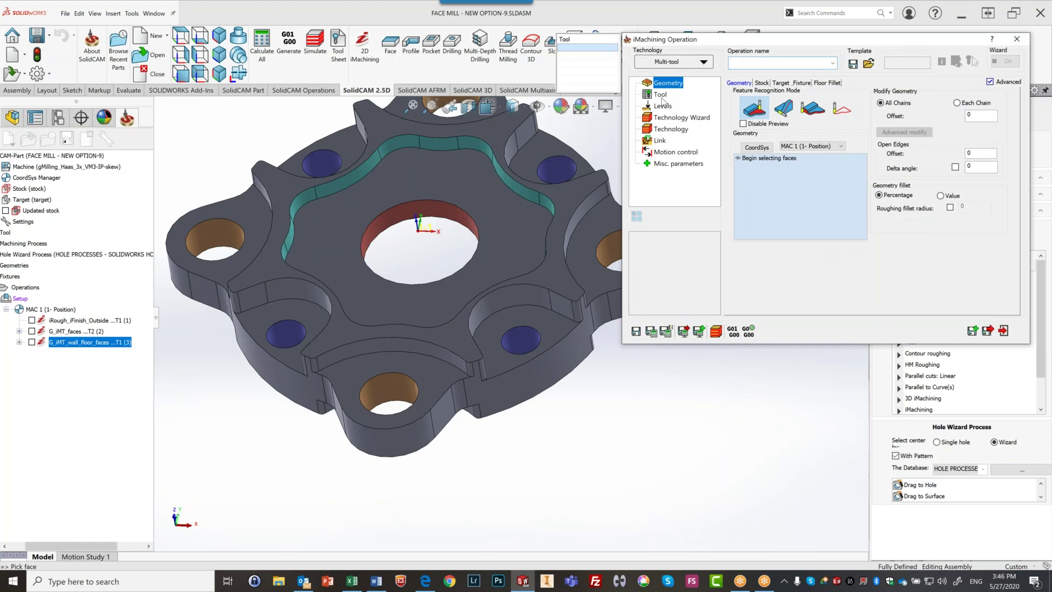
pyautogui.click(784, 112)
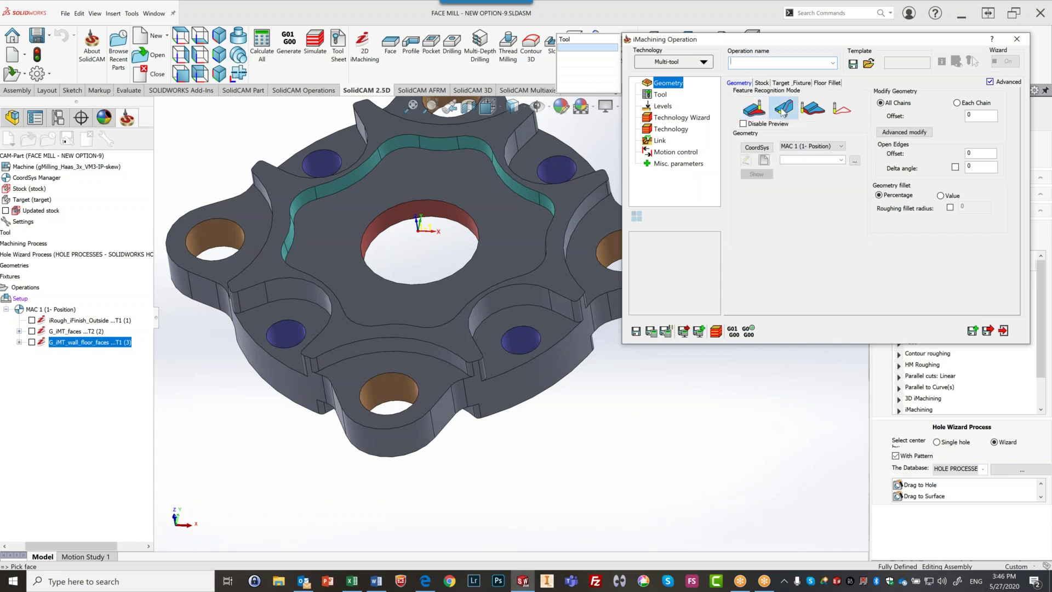
pyautogui.click(766, 160)
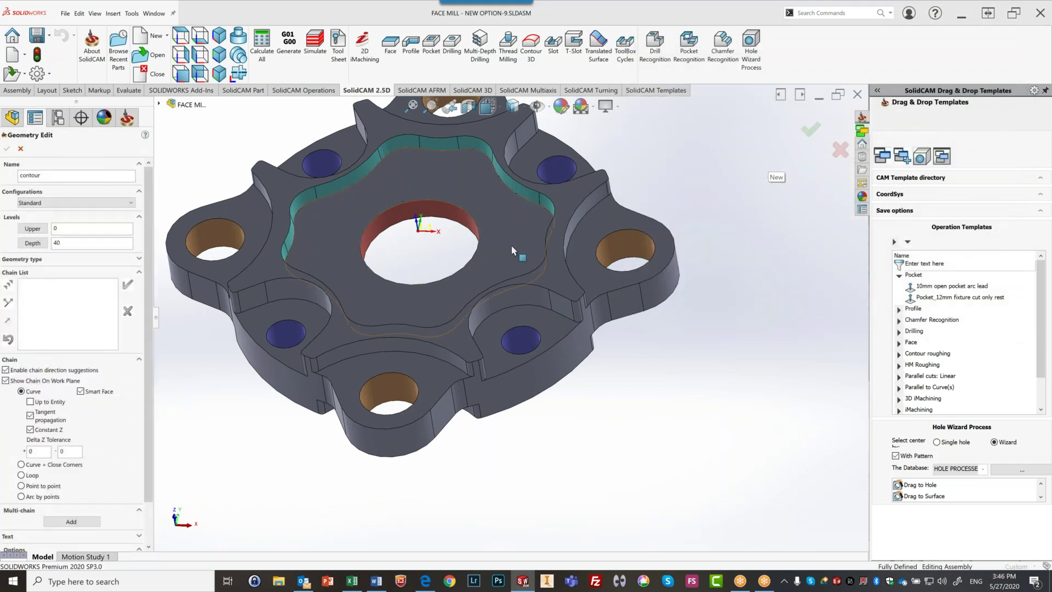
pyautogui.click(460, 226)
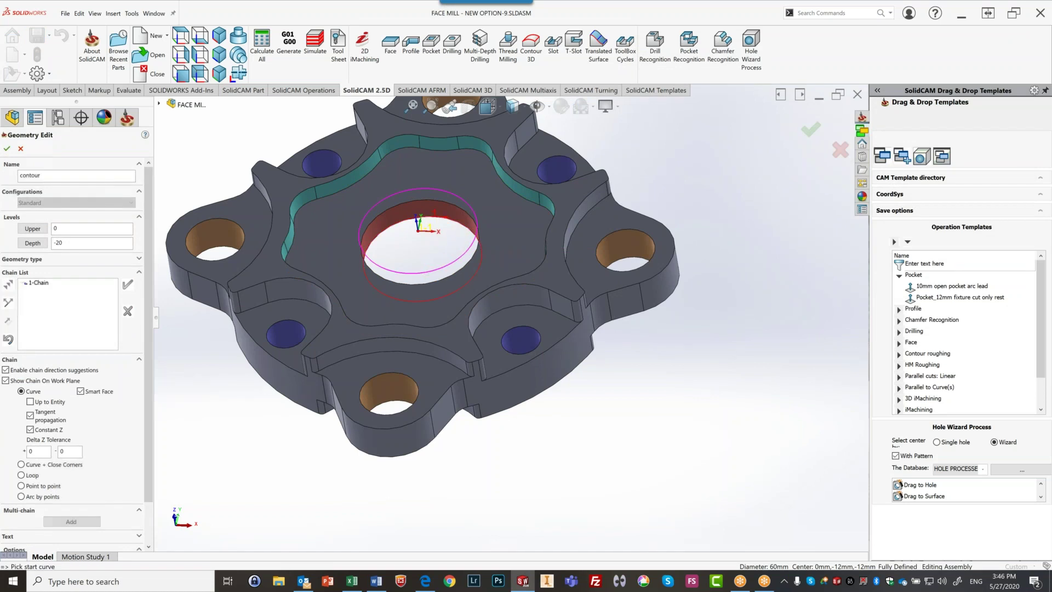
pyautogui.click(7, 148)
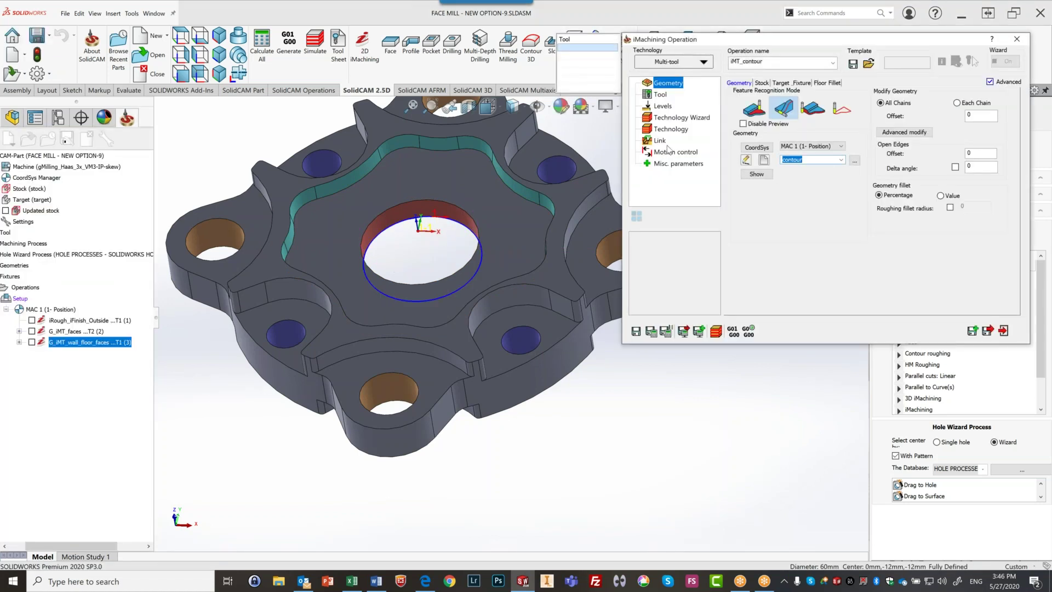
# Assign the 12 mm end mill T1 to the contour operation and enable both wall and floor finishing for it.
pyautogui.click(660, 95)
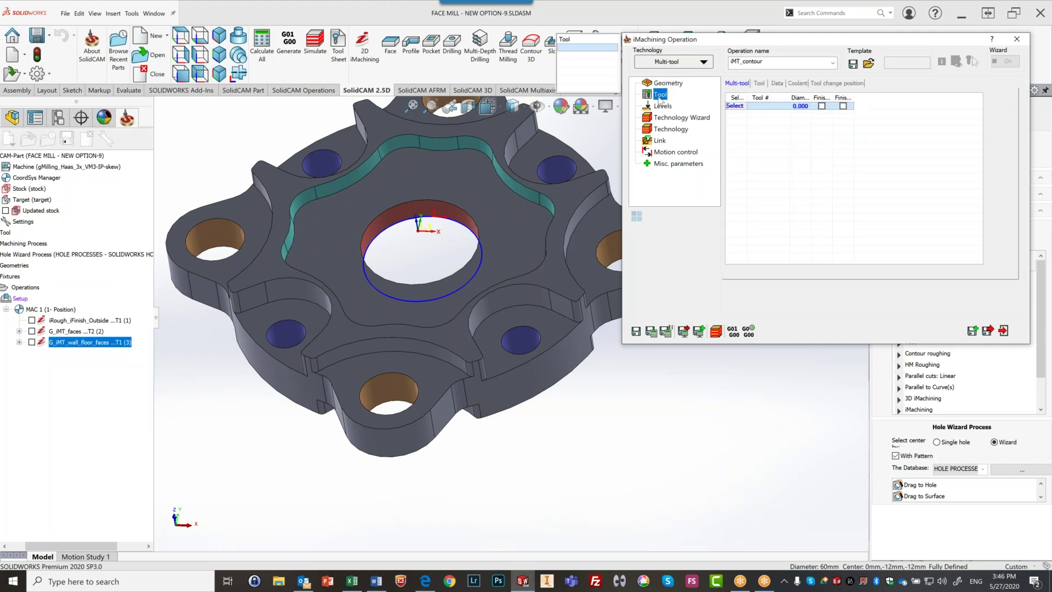
pyautogui.click(733, 107)
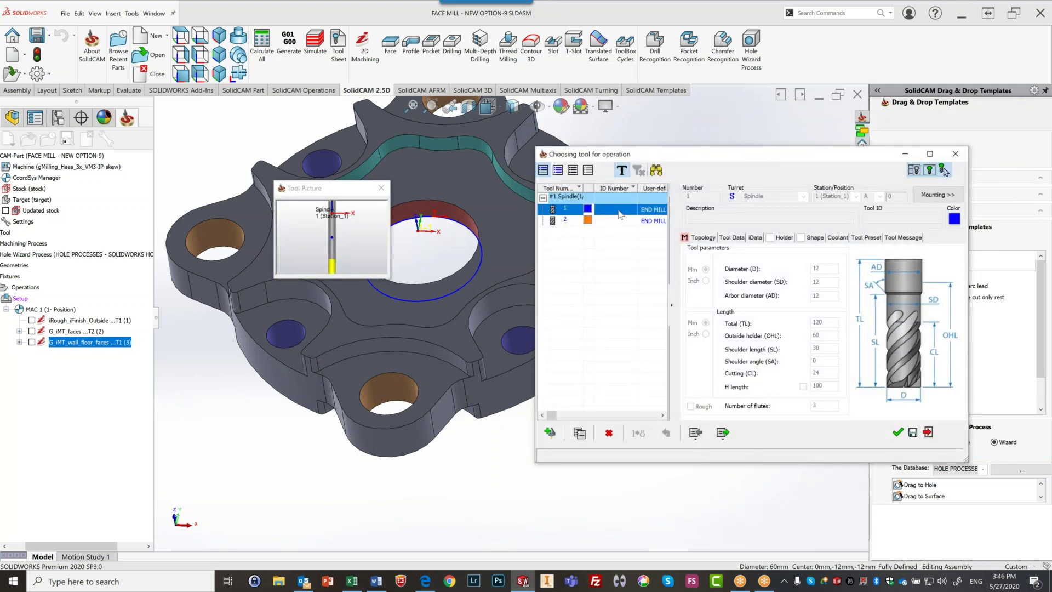
pyautogui.click(898, 434)
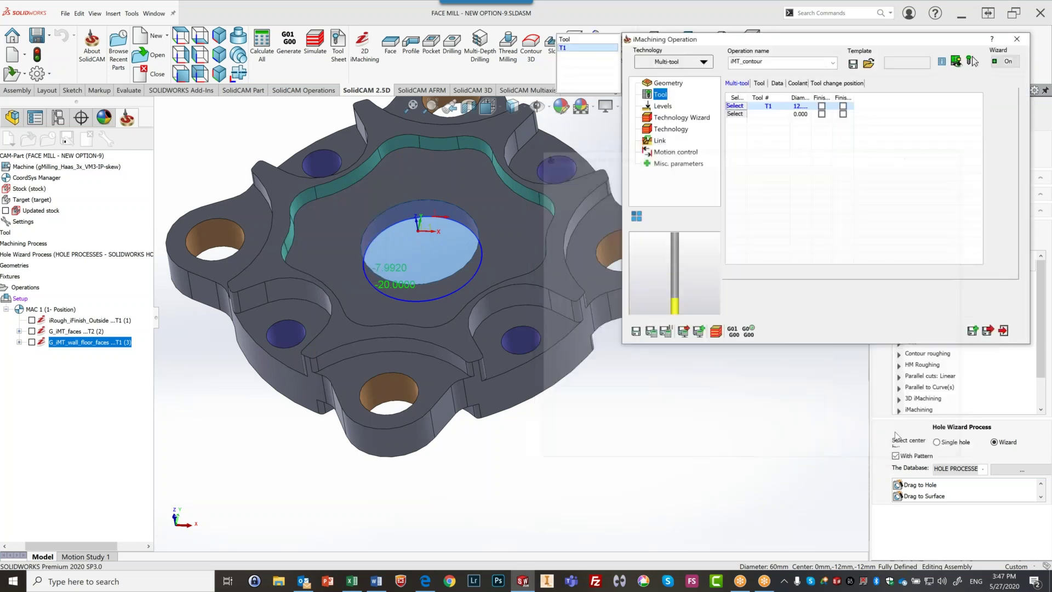
pyautogui.click(822, 107)
pyautogui.click(843, 106)
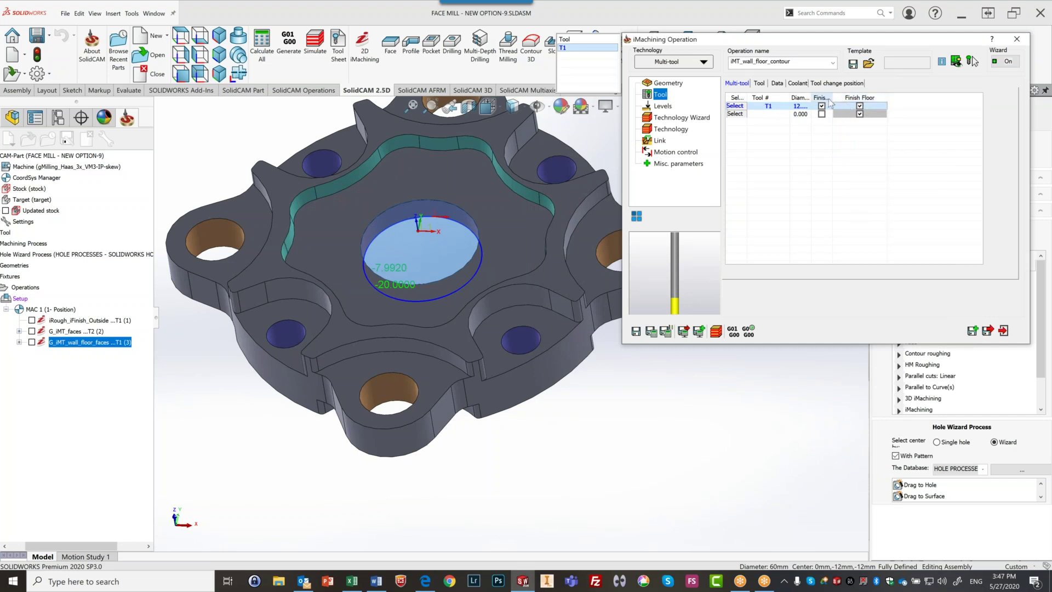
# Check the milling levels of the central hole operation, save and calculate it, and exit the operation.
pyautogui.moveTo(543, 271); pyautogui.dragTo(543, 227, button='middle')
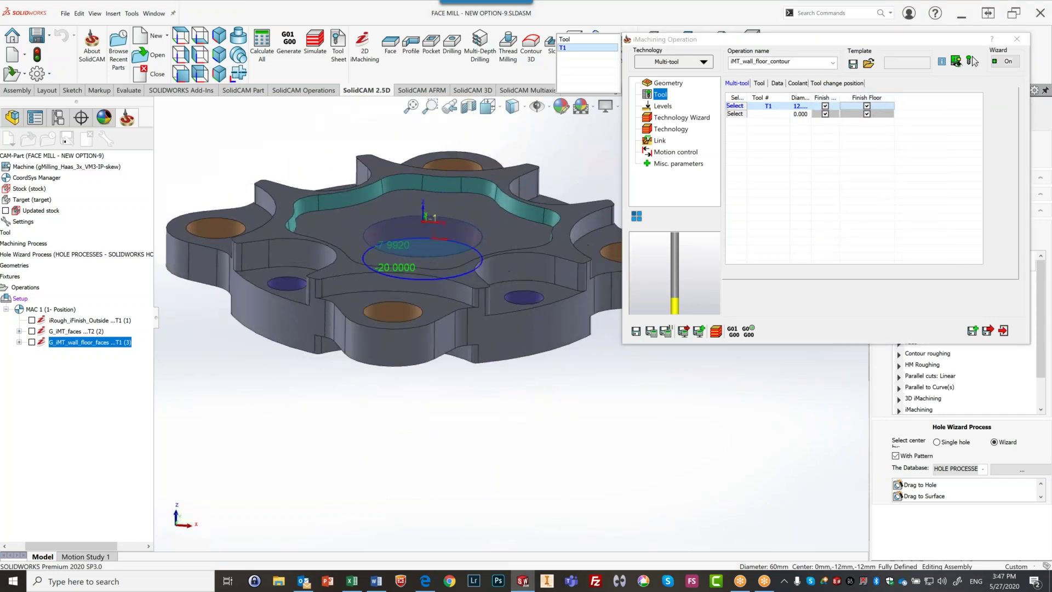
pyautogui.scroll(-5, 394, 251)
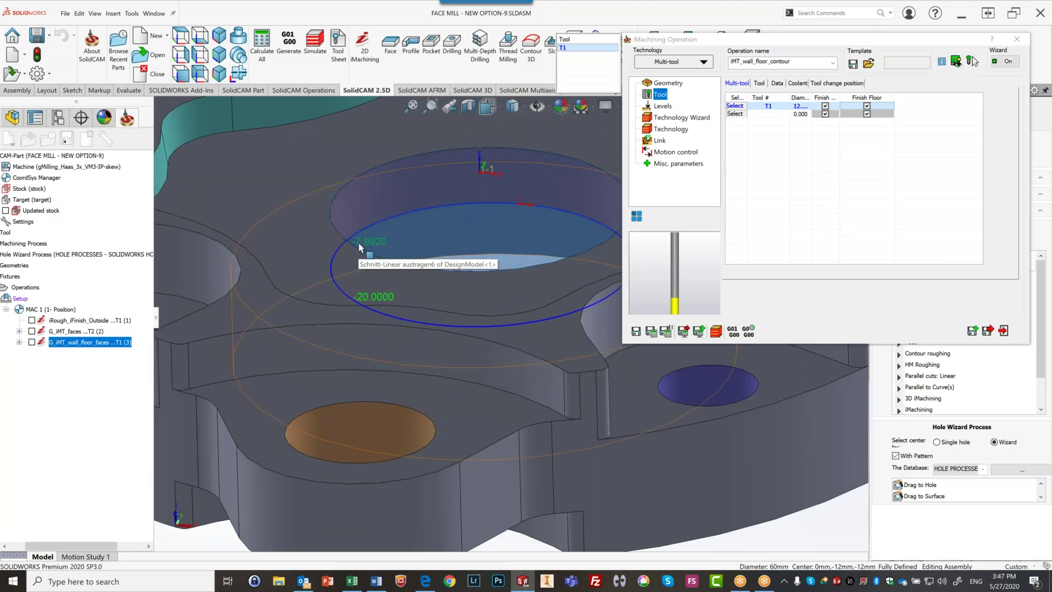
pyautogui.scroll(3, 359, 243)
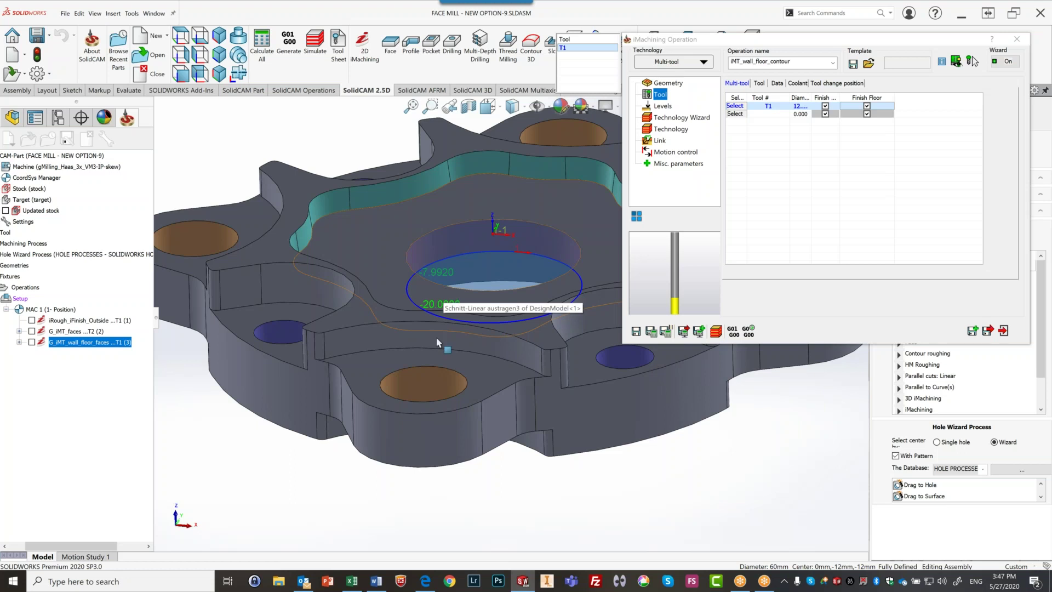
pyautogui.scroll(-2, 439, 293)
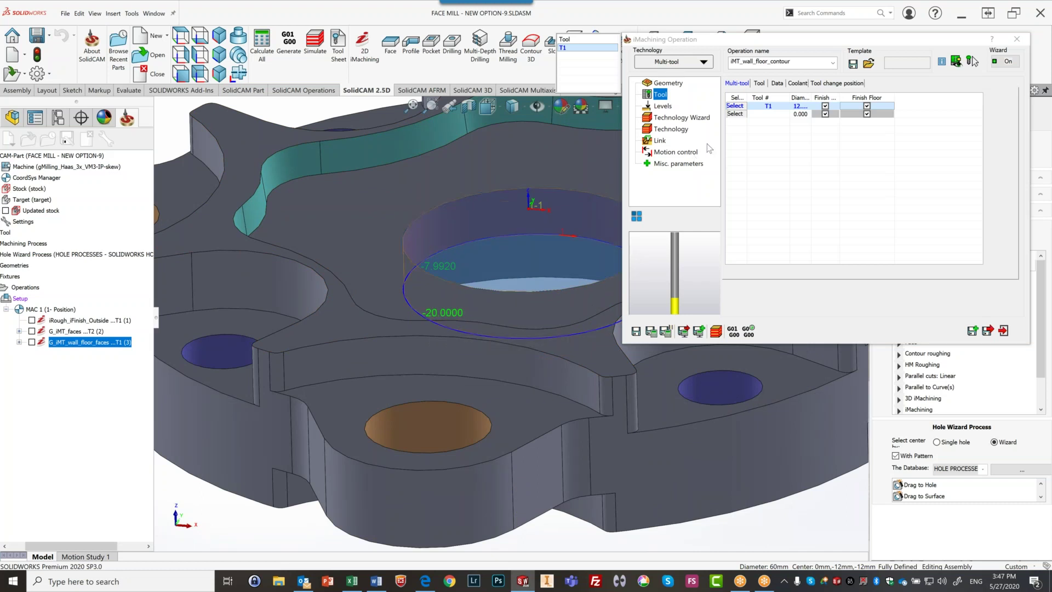
pyautogui.click(663, 107)
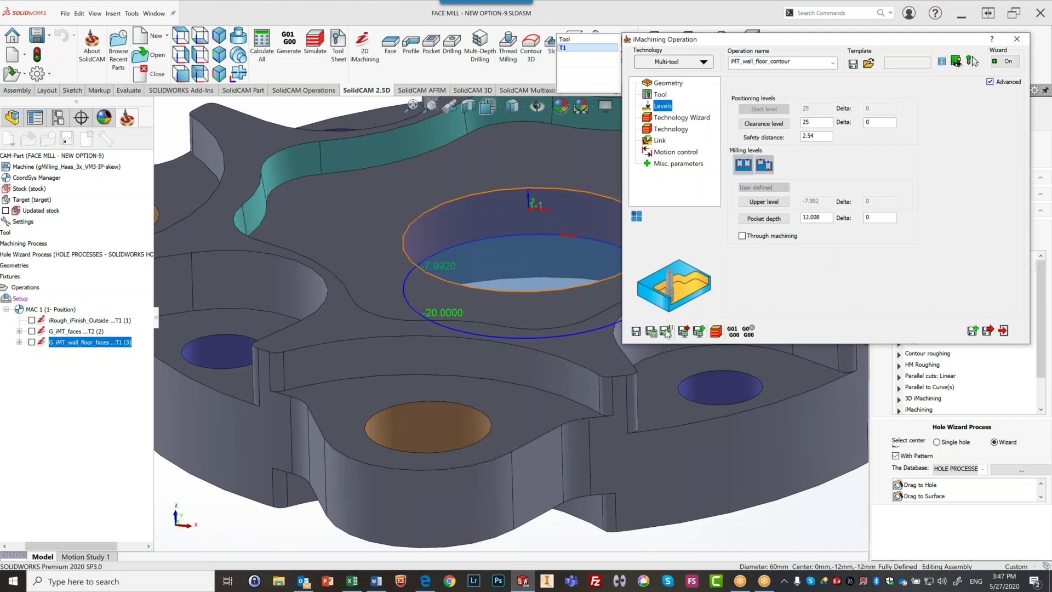
pyautogui.click(654, 332)
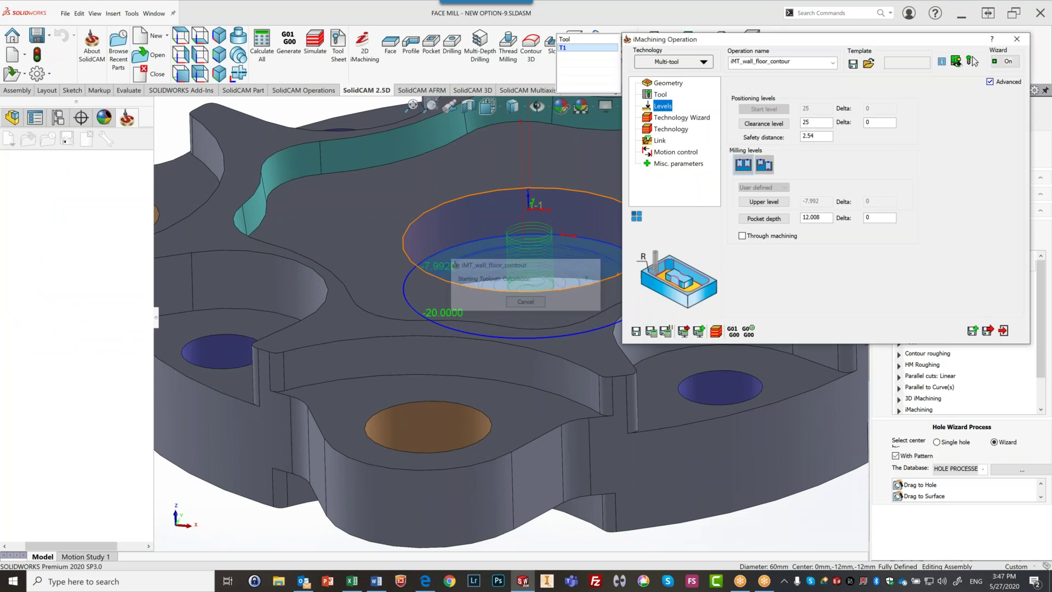
pyautogui.moveTo(559, 230); pyautogui.dragTo(529, 296, button='middle')
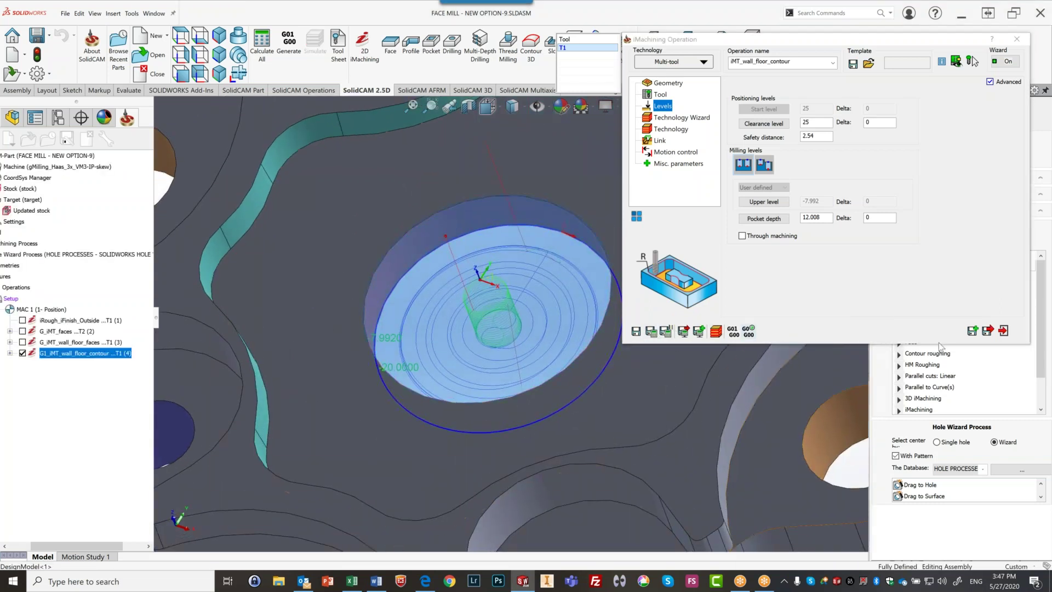
pyautogui.click(1003, 331)
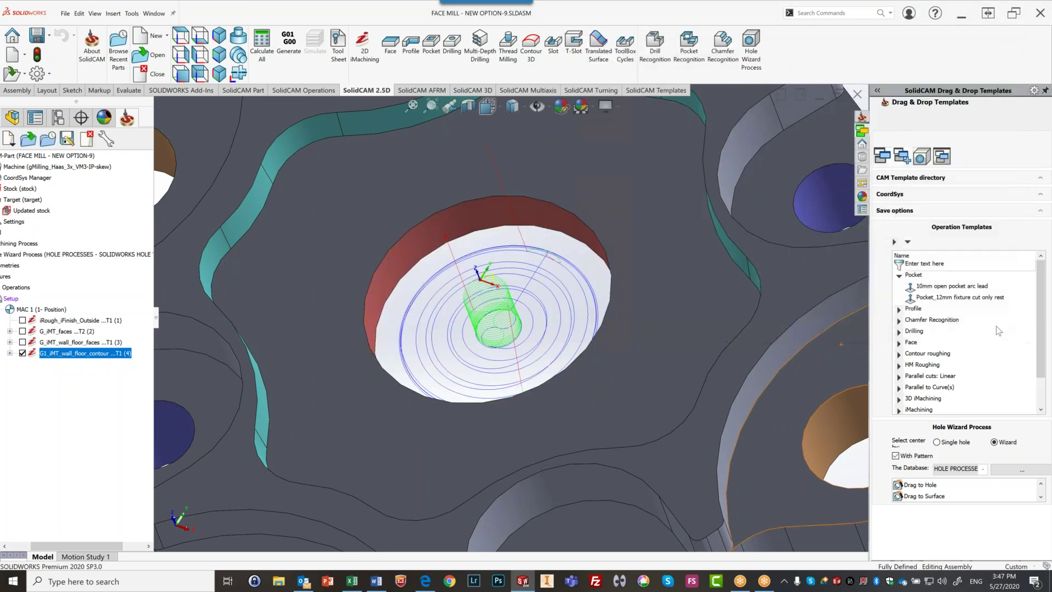
# Reopen the iMT_wall_floor_contour operation, examine its feature recognition modes, stock and target settings, and exit without saving.
pyautogui.scroll(6, 515, 295)
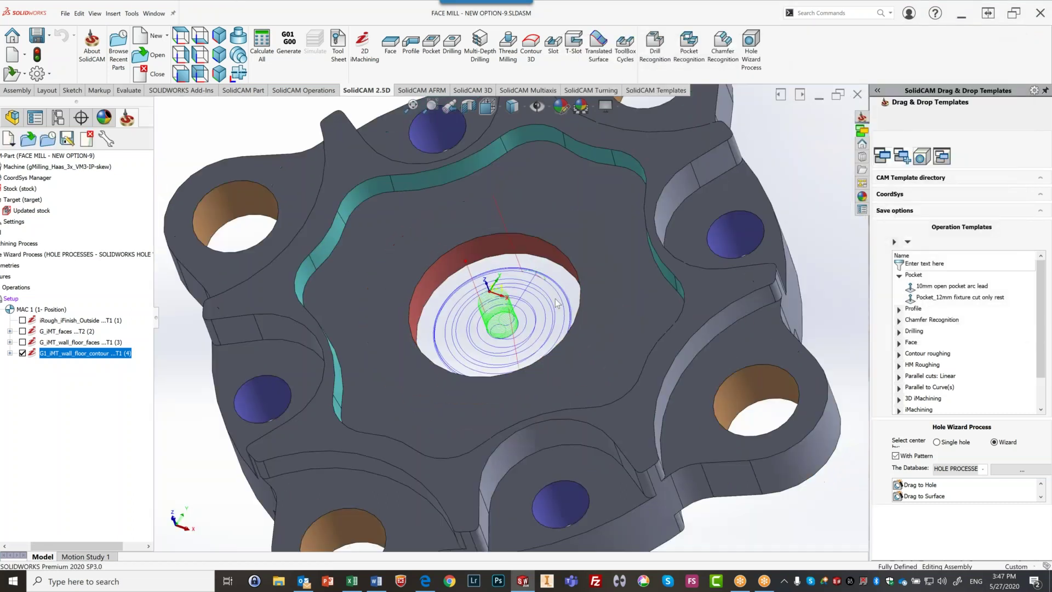
pyautogui.scroll(-1, 554, 301)
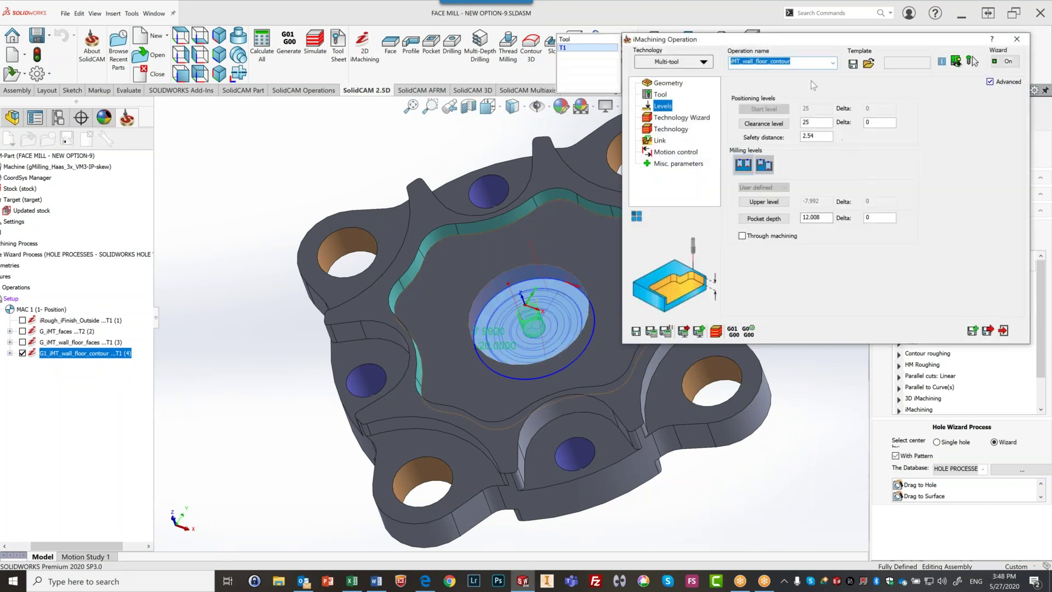
pyautogui.click(673, 86)
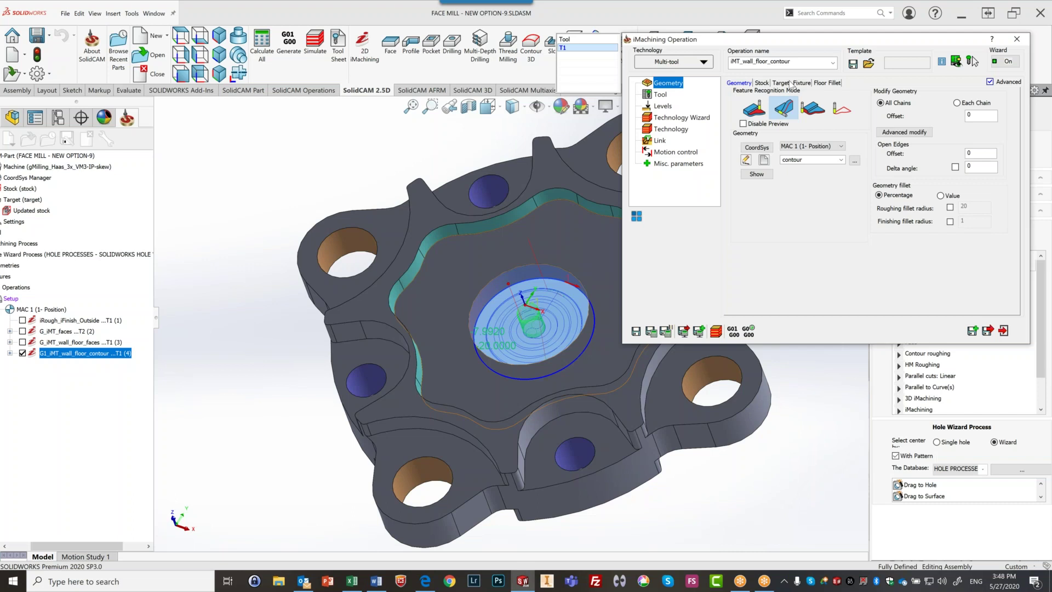
pyautogui.click(842, 110)
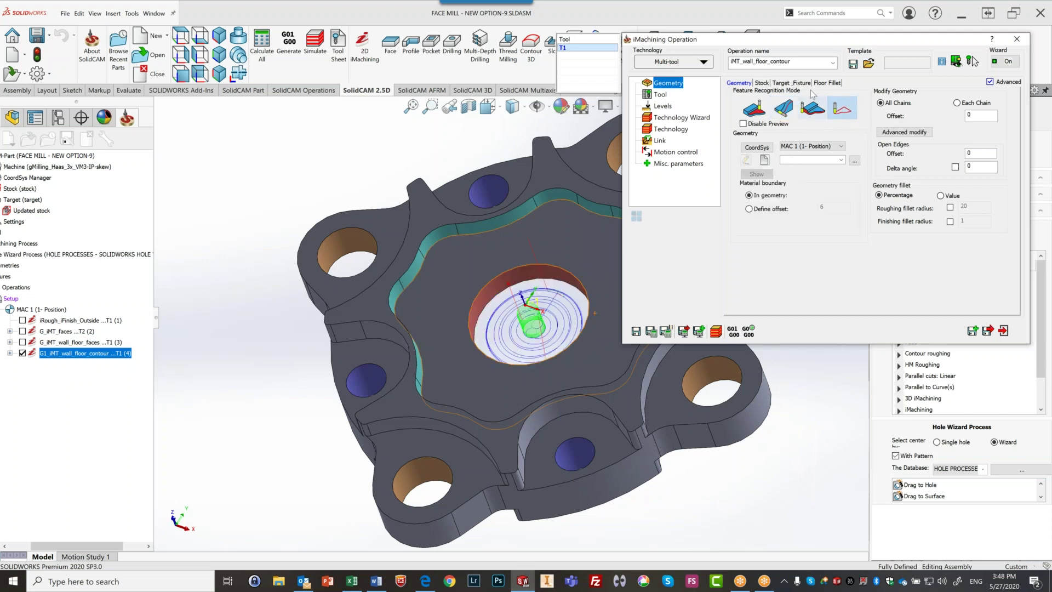
pyautogui.click(781, 84)
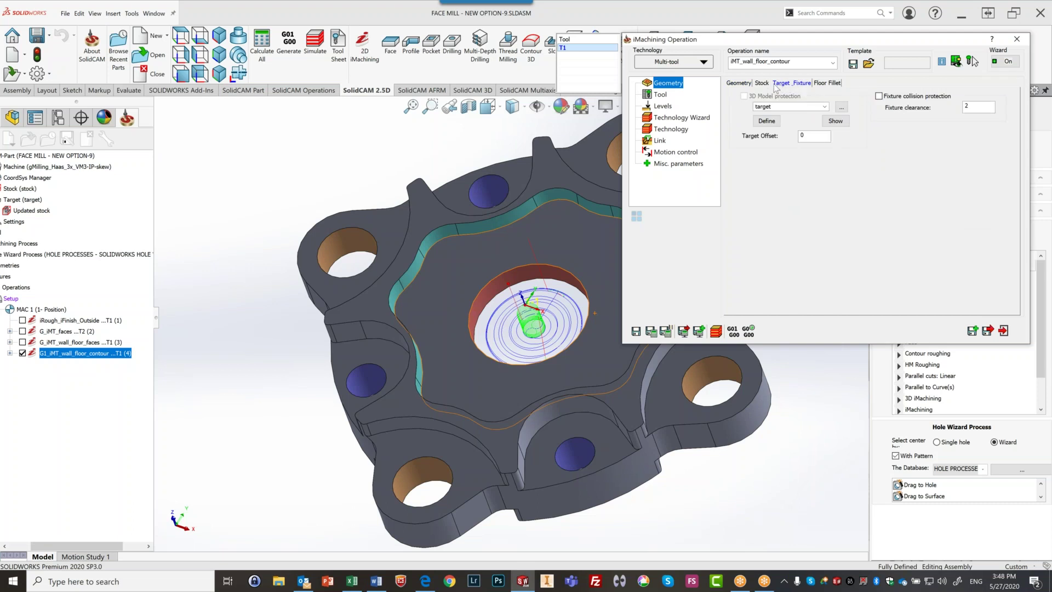
pyautogui.click(767, 84)
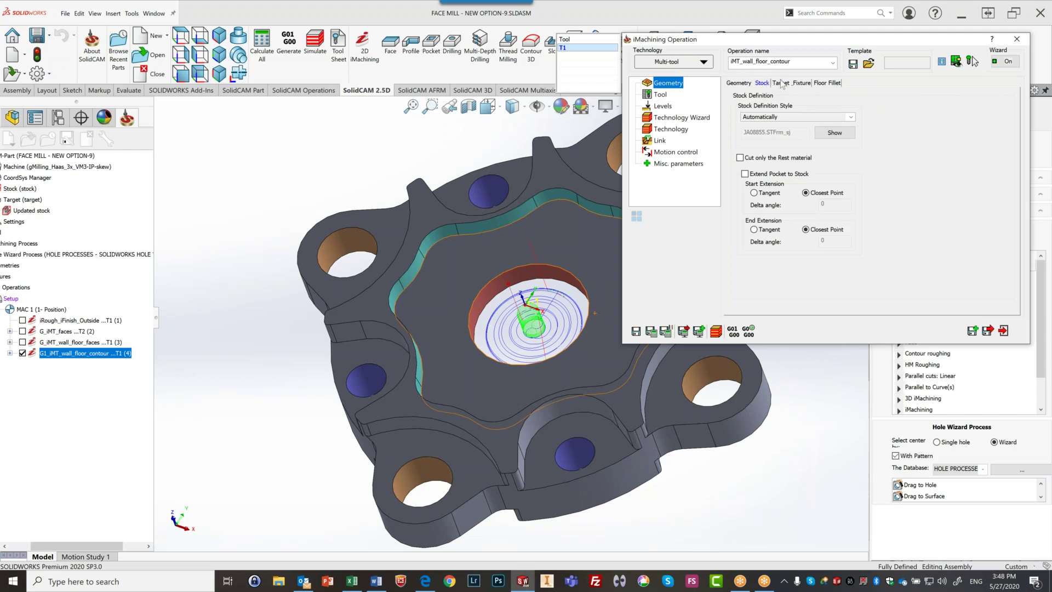
pyautogui.click(743, 83)
pyautogui.click(751, 107)
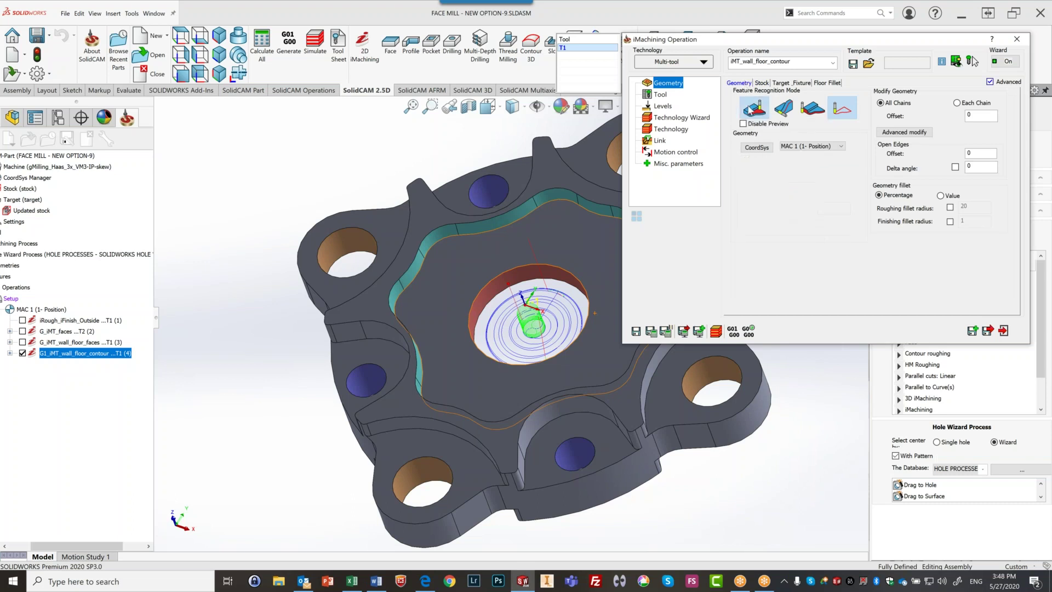
pyautogui.click(762, 84)
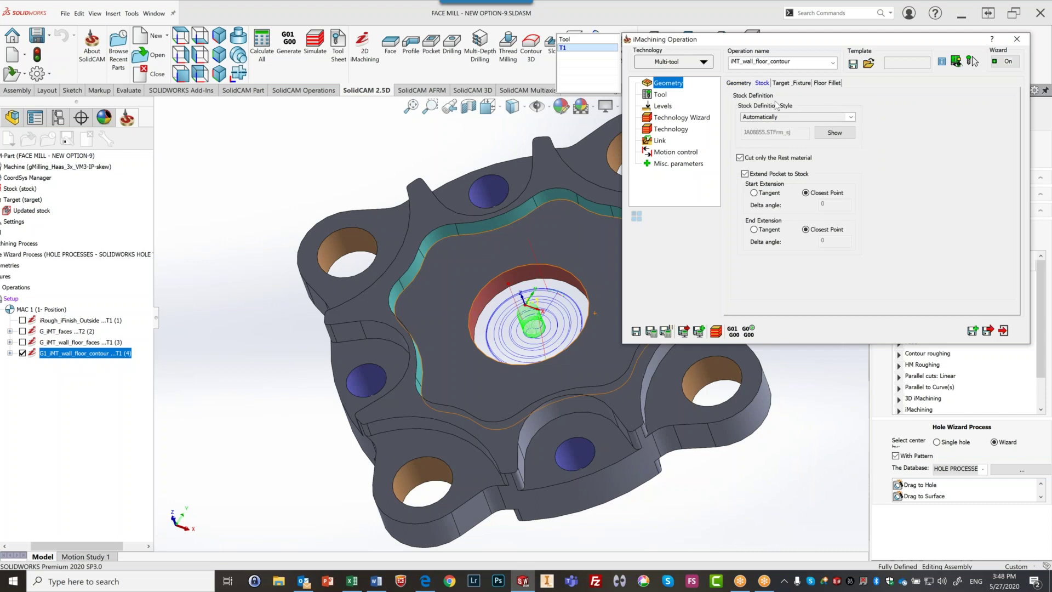
pyautogui.click(788, 86)
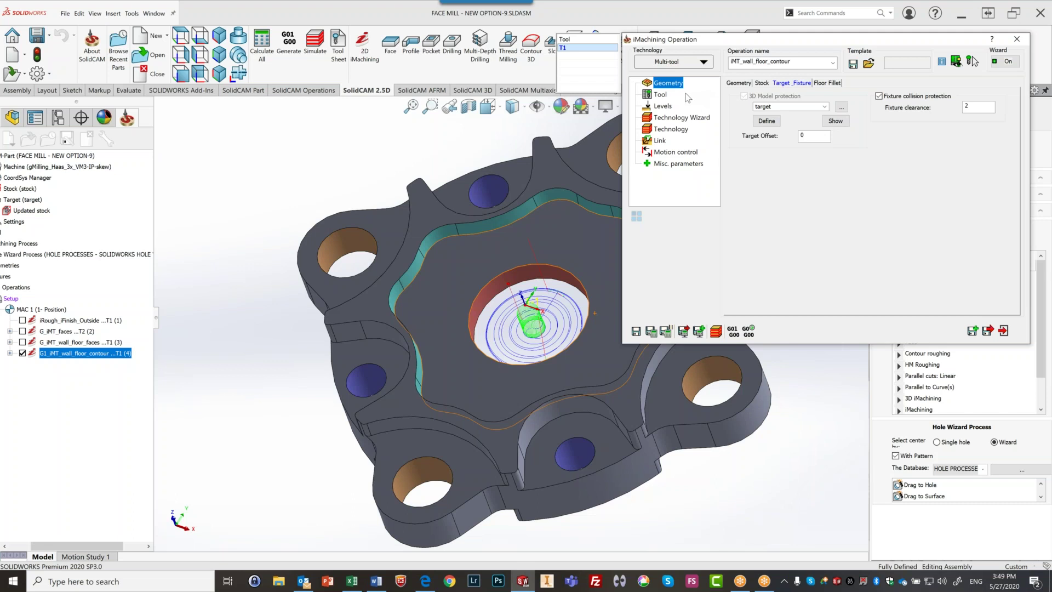
pyautogui.click(744, 83)
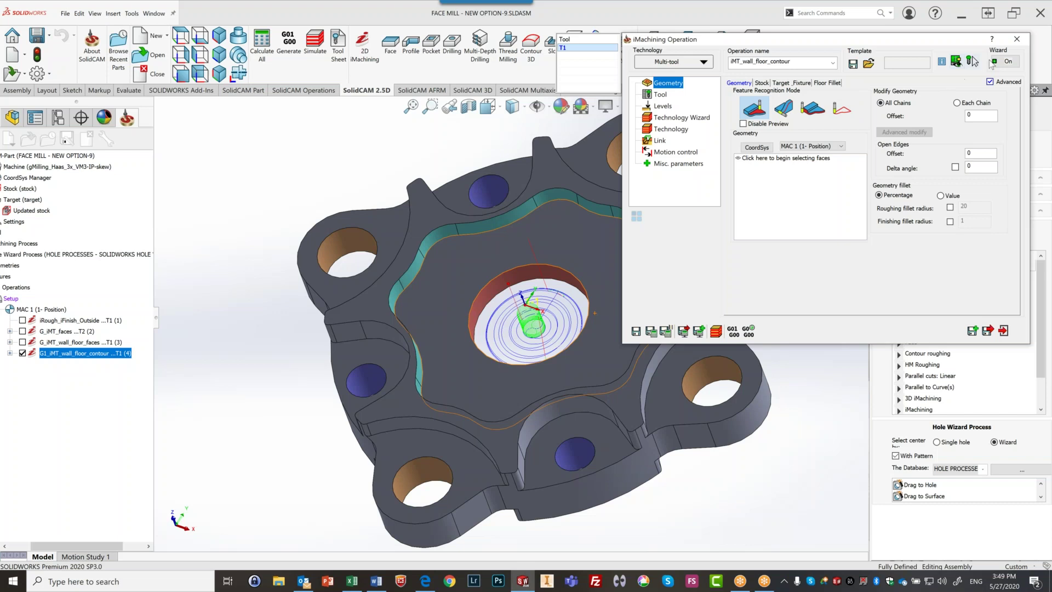
pyautogui.click(1018, 43)
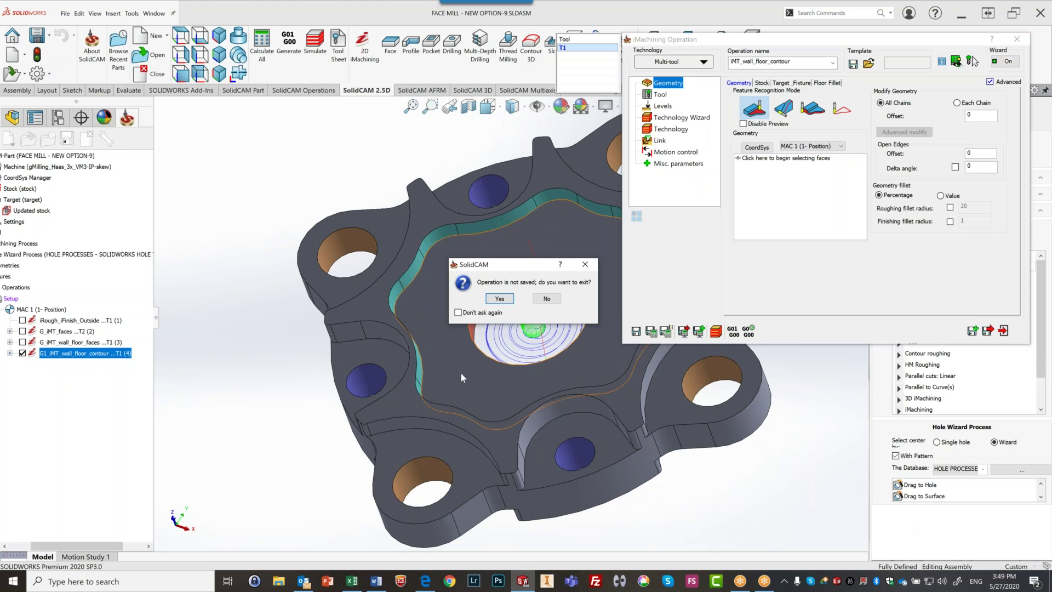
pyautogui.click(499, 298)
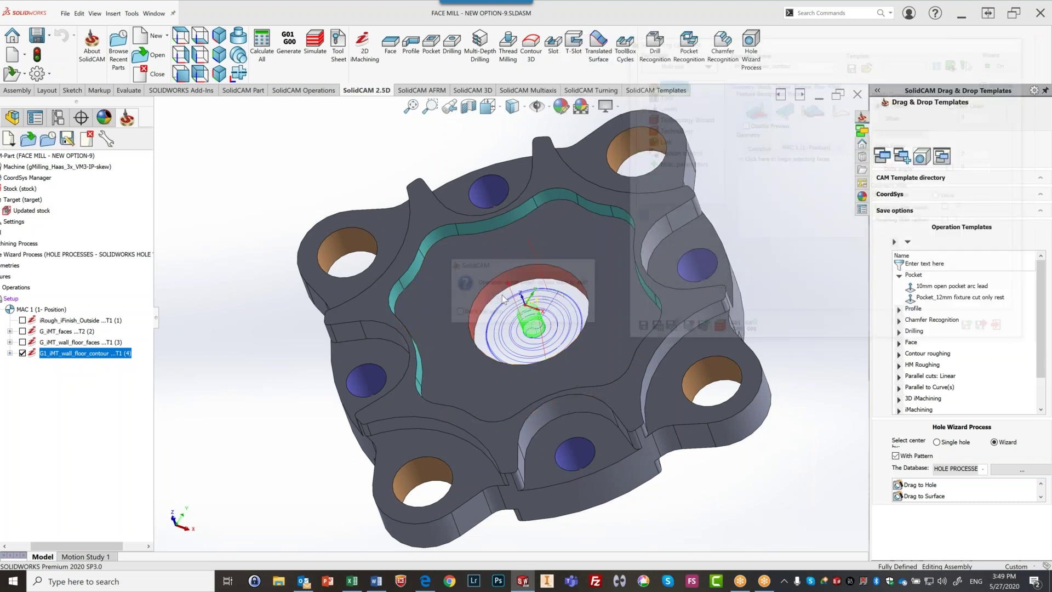
# Suppress the iRough_iFinish_Outside operation in the MAC 1 (1- Position) setup.
pyautogui.click(65, 321)
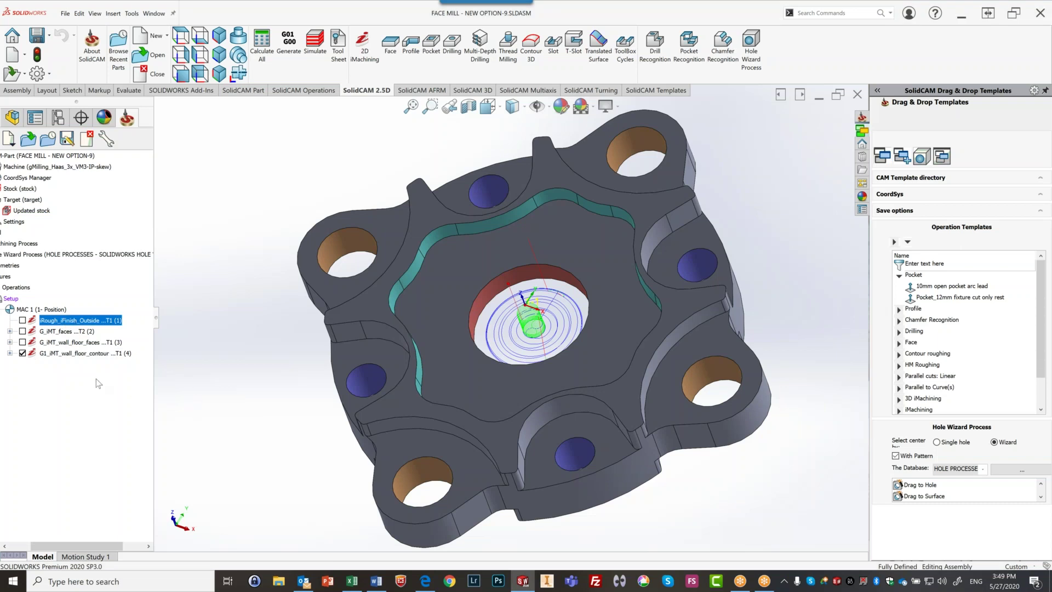
pyautogui.rightClick(73, 326)
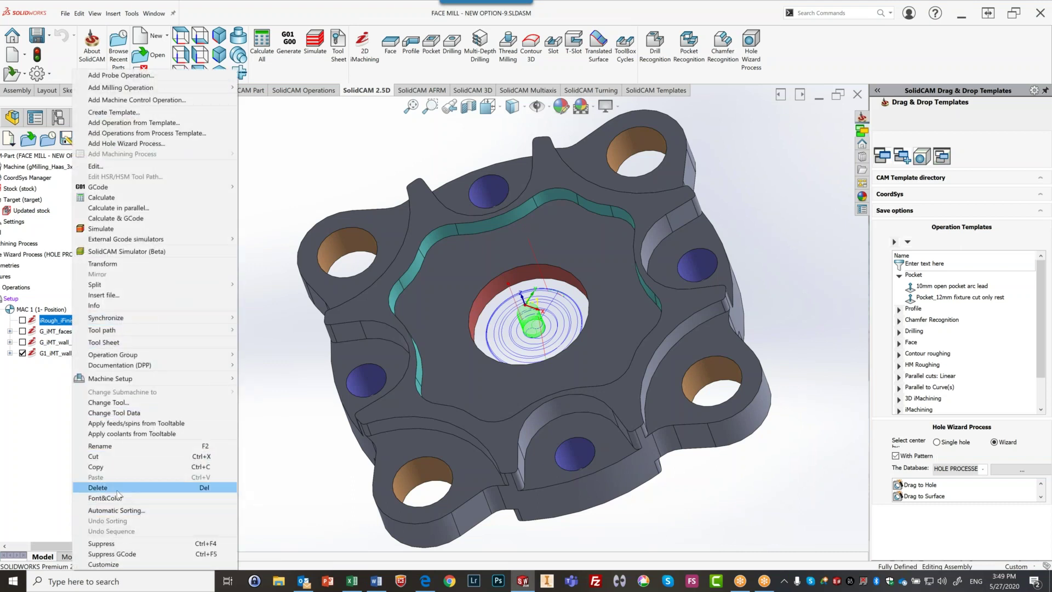
pyautogui.click(116, 543)
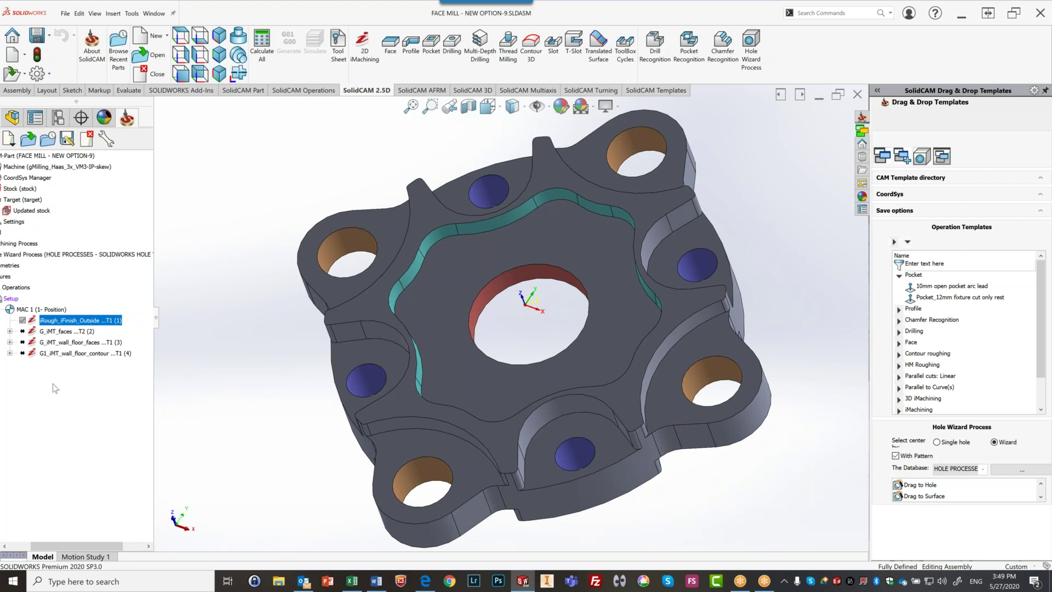
# Reopen the iMT_faces operation, save and recalculate it without the suppressed outside roughing, and close the operation.
pyautogui.click(67, 333)
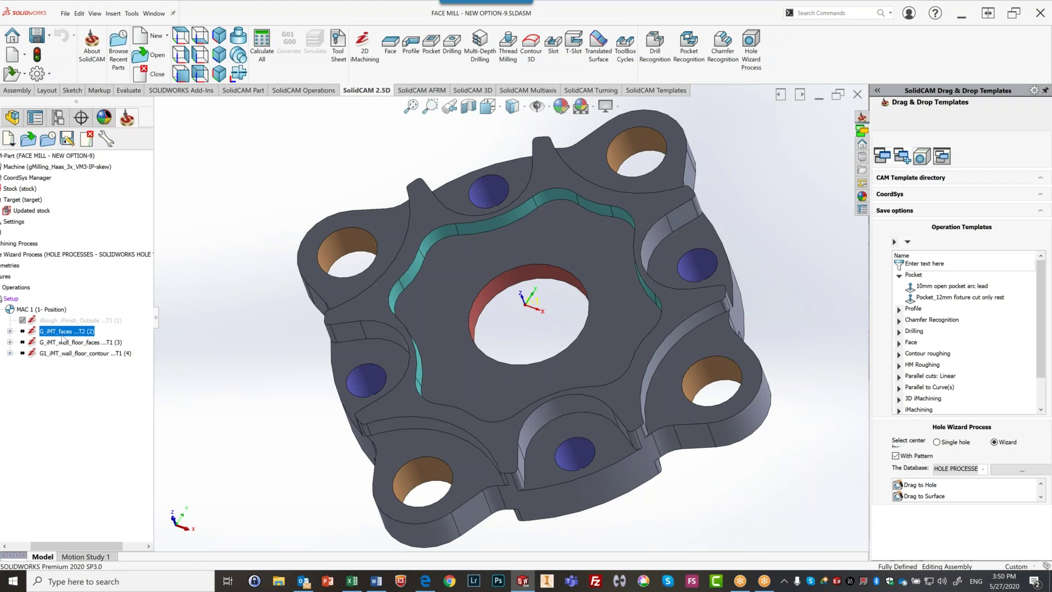
pyautogui.rightClick(63, 340)
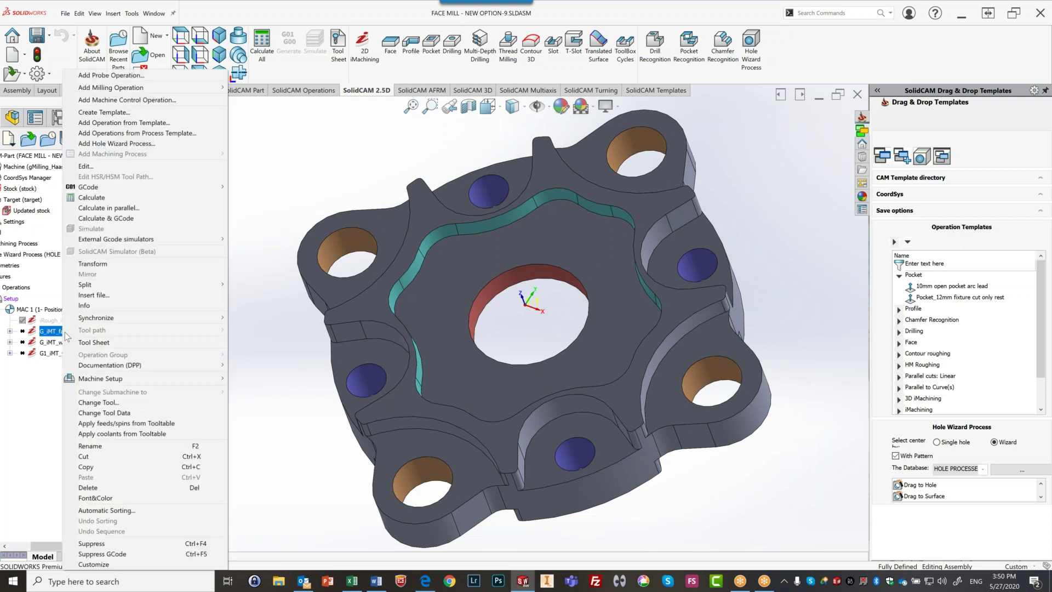
pyautogui.click(85, 167)
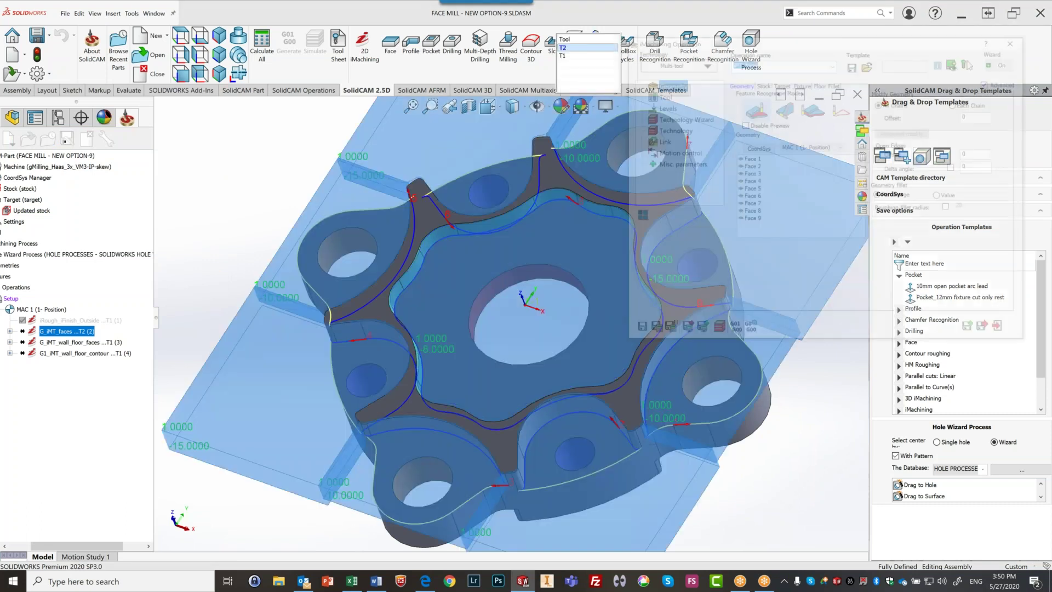
pyautogui.moveTo(358, 279)
pyautogui.mouseDown(button='middle')
pyautogui.moveTo(366, 218)
pyautogui.moveTo(363, 255)
pyautogui.moveTo(362, 245)
pyautogui.moveTo(350, 267)
pyautogui.mouseUp(button='middle')
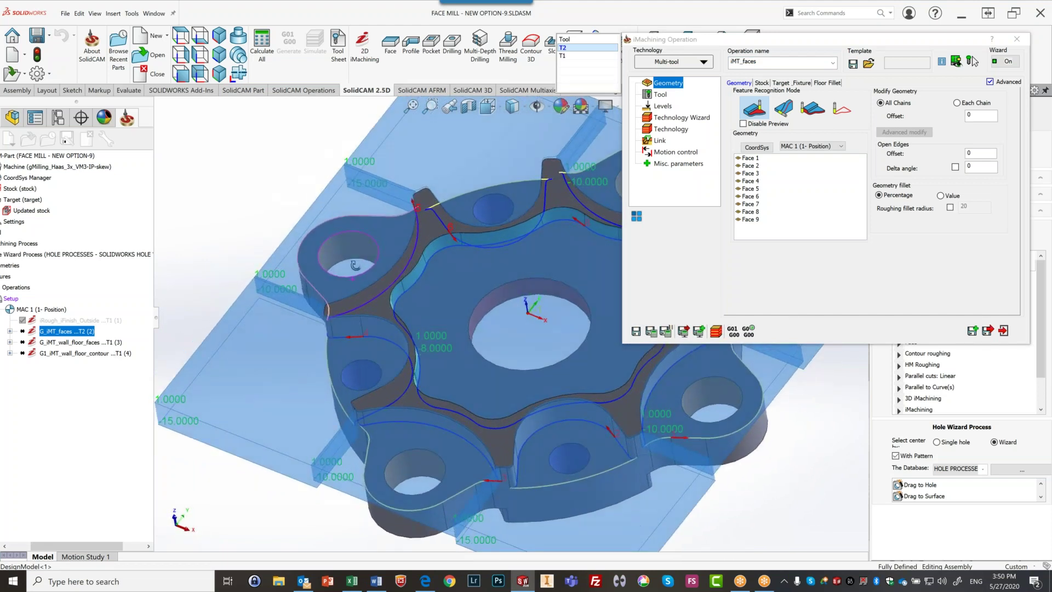
pyautogui.click(666, 331)
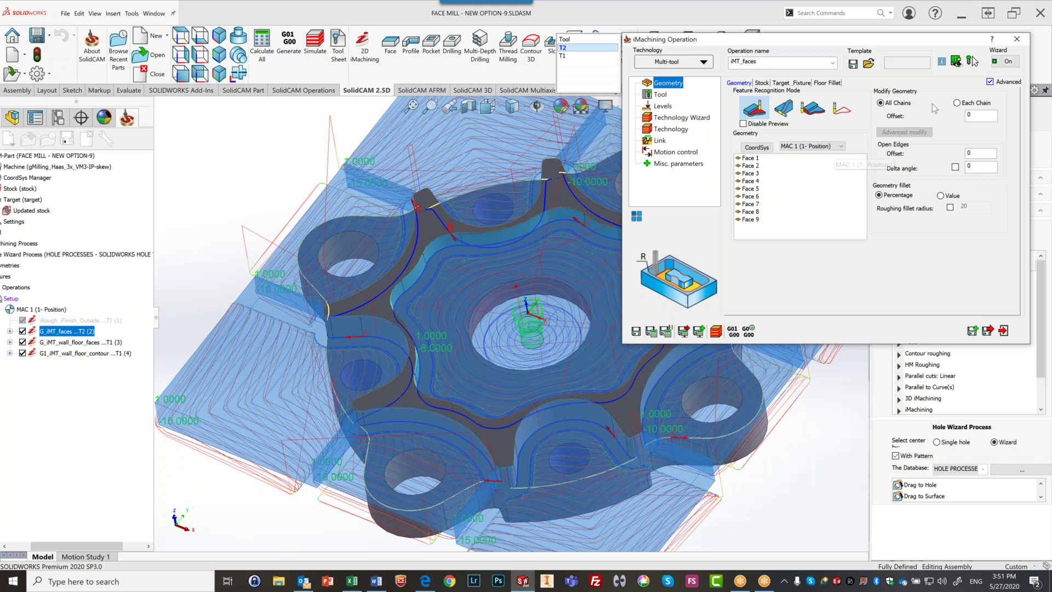
pyautogui.click(1017, 40)
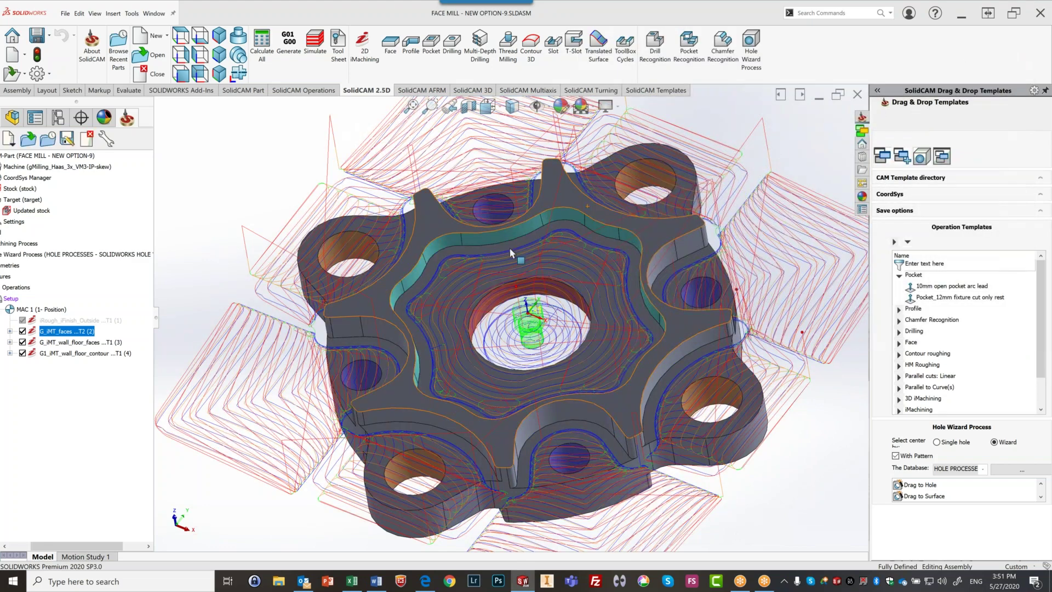
# Simulate the iMT_faces operation in SolidVerify on the full stock block and exit the simulation.
pyautogui.click(322, 42)
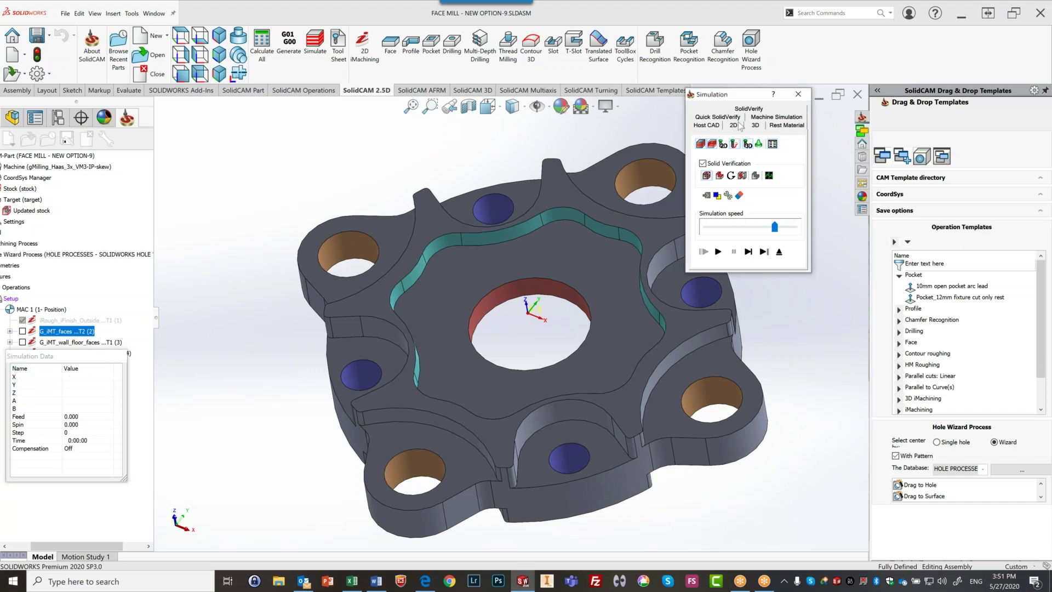
pyautogui.click(749, 111)
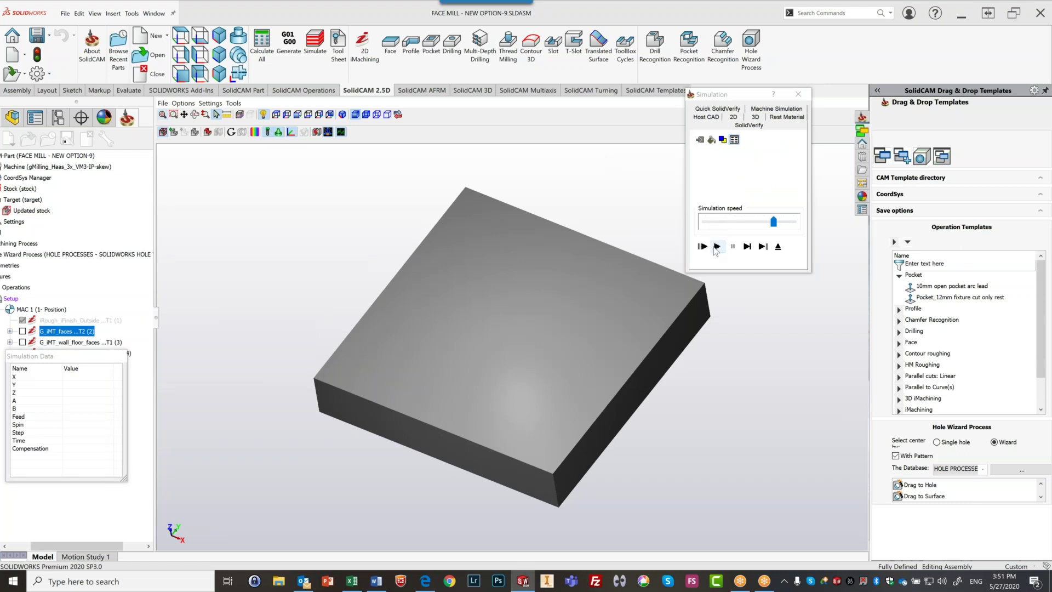
pyautogui.click(717, 247)
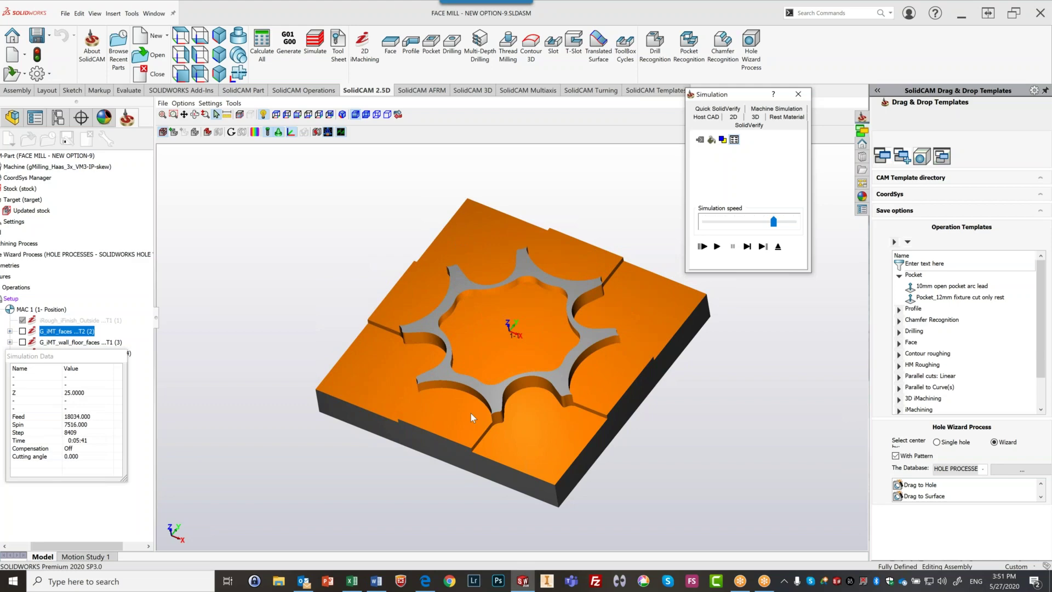
pyautogui.click(777, 246)
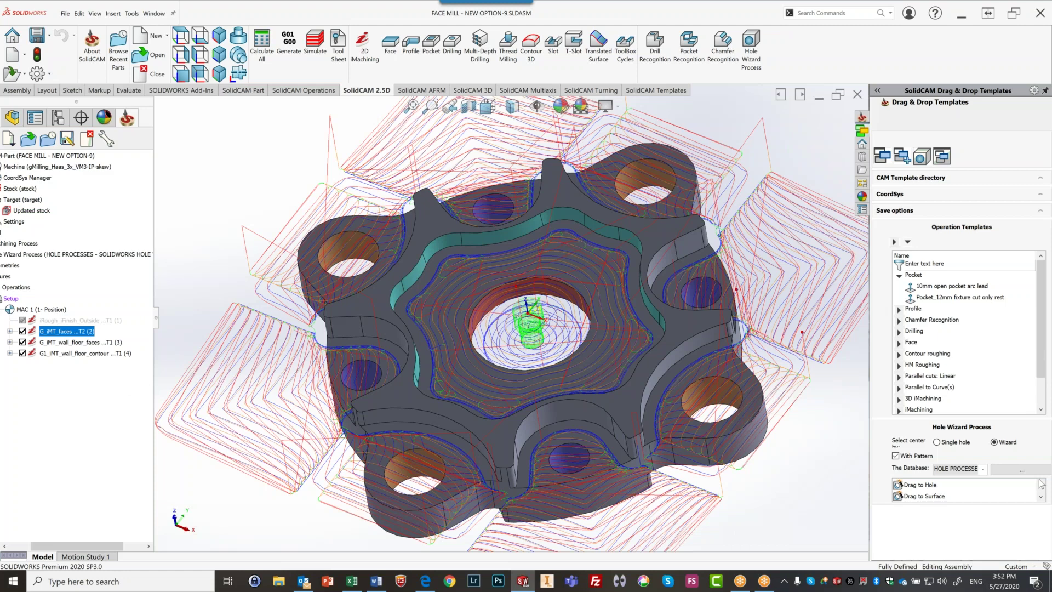
pyautogui.press('f')
pyautogui.scroll(-3, 531, 317)
pyautogui.scroll(2, 530, 317)
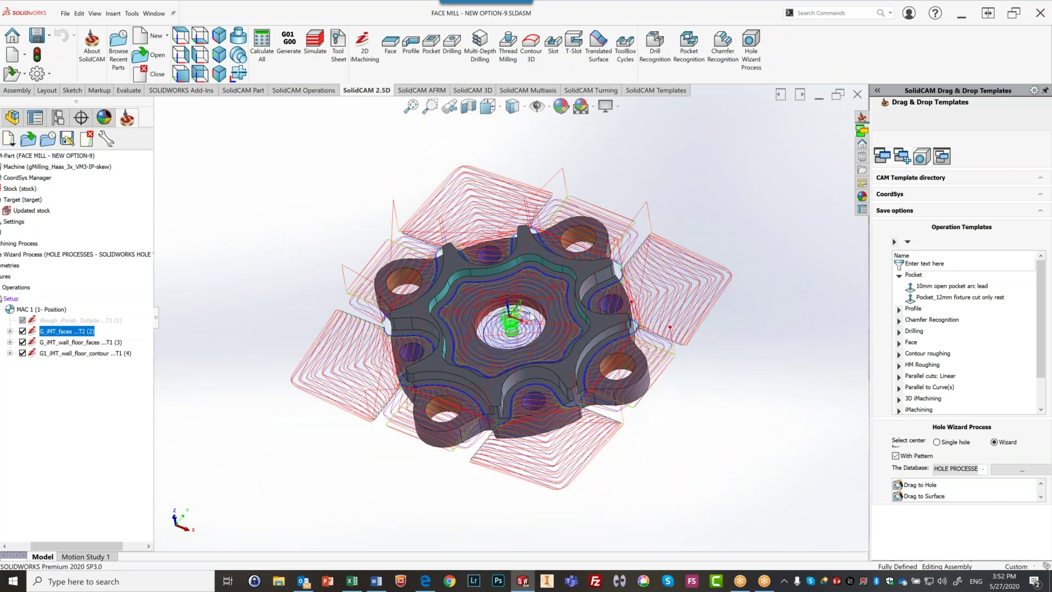
pyautogui.scroll(-1, 530, 316)
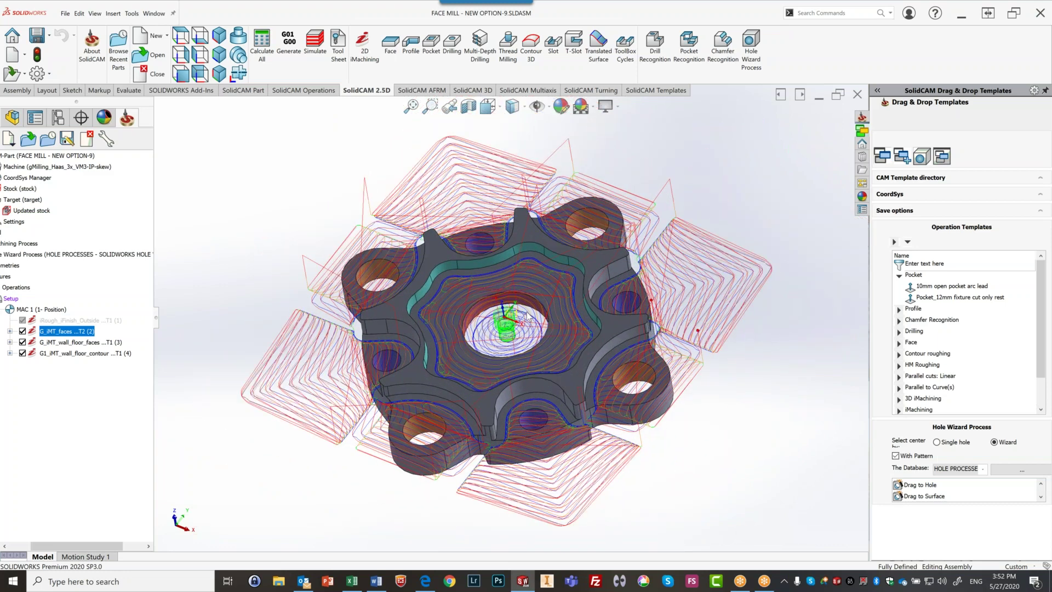